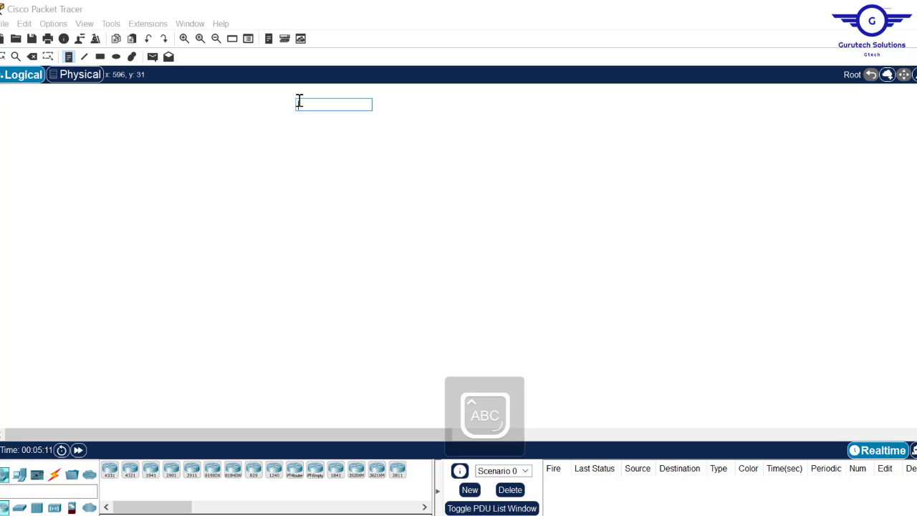
# Add a note reading "DHCP SERVER CONFIGURATION1" as the title near the upper edge of the workspace
pyautogui.write('DHCP')
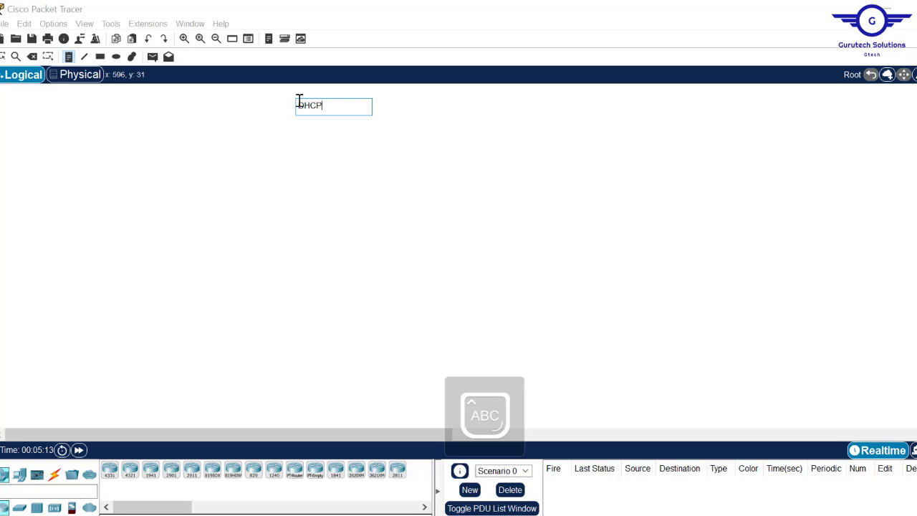
pyautogui.write(' SERVER CONFIGURATION1')
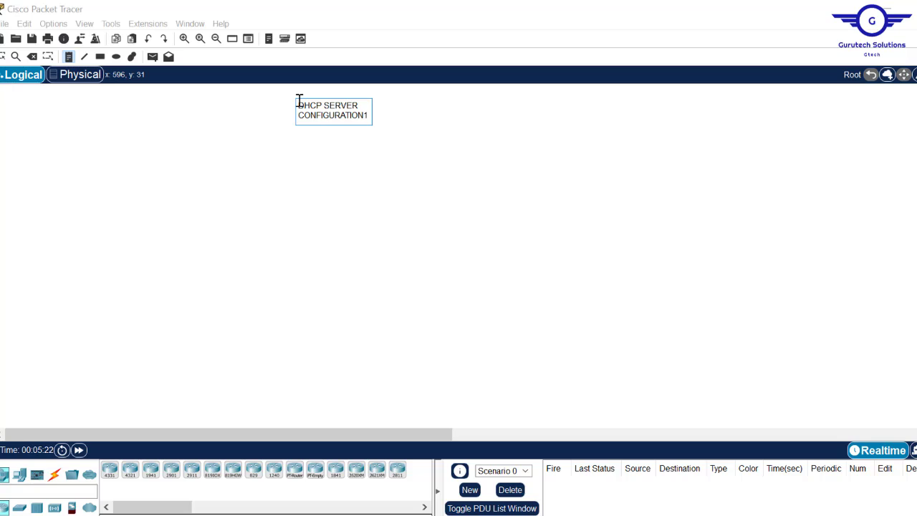
pyautogui.press('Escape')
pyautogui.click(399, 165)
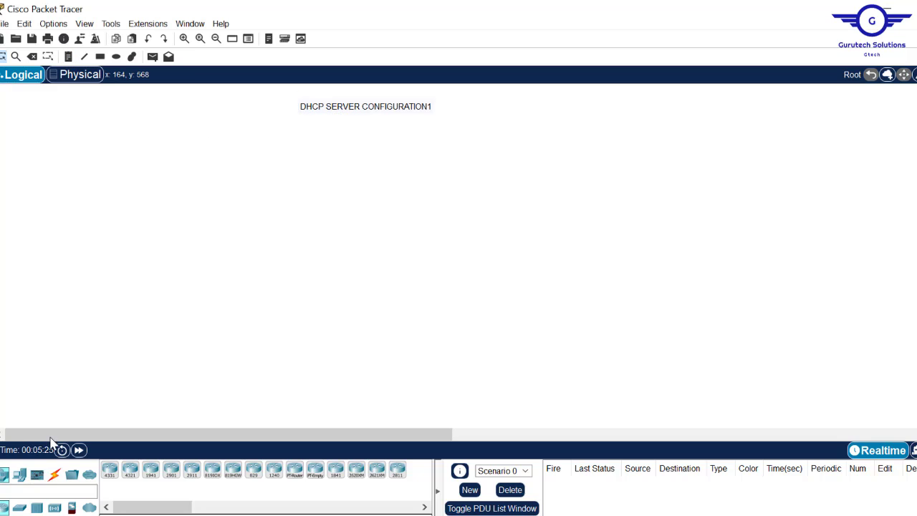
# Draw a rectangle with a black outline and cyan #55ffff fill around the title note
pyautogui.click(101, 56)
pyautogui.click(100, 57)
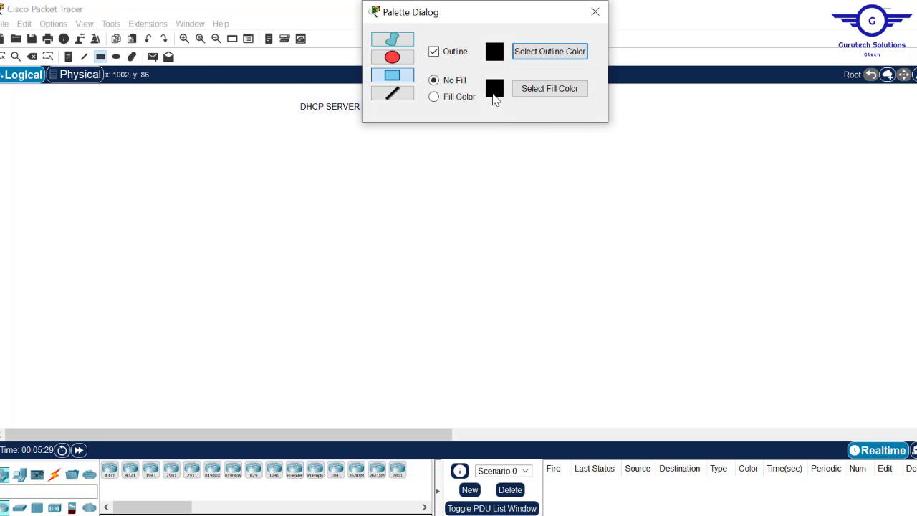
pyautogui.click(537, 91)
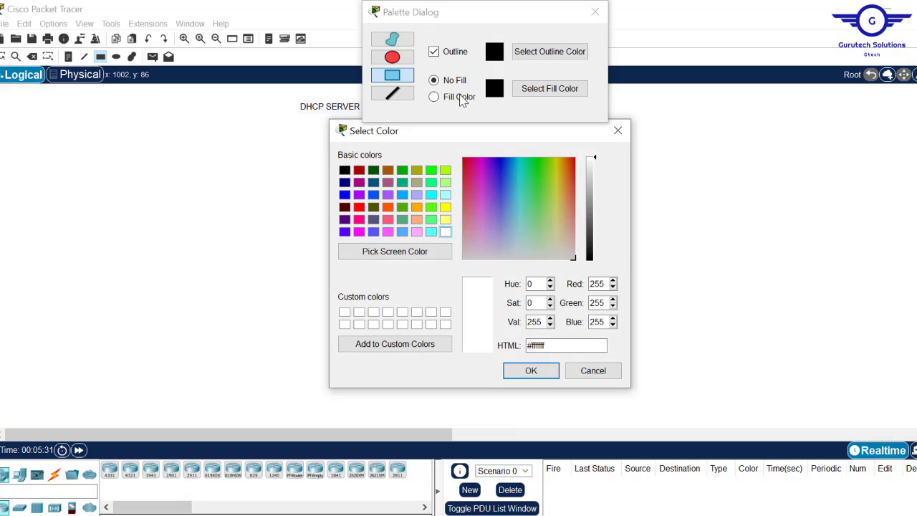
pyautogui.click(430, 232)
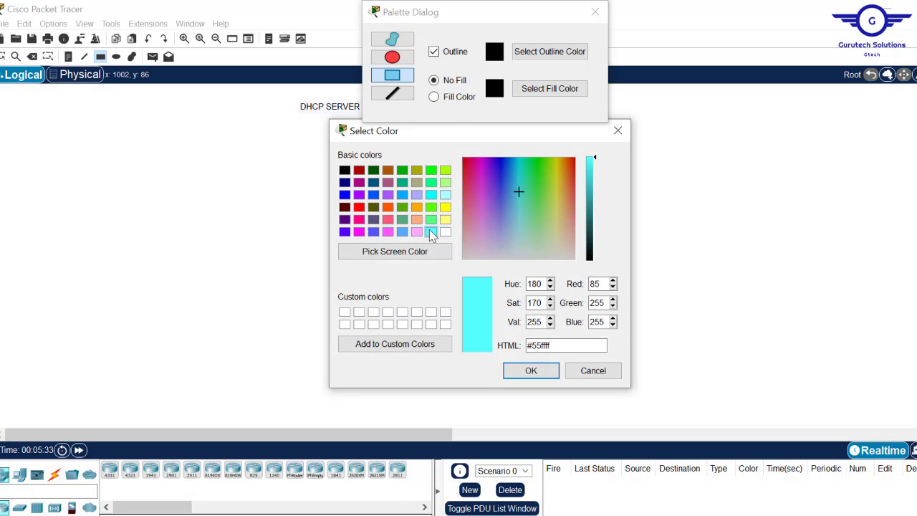
pyautogui.click(531, 370)
pyautogui.click(434, 97)
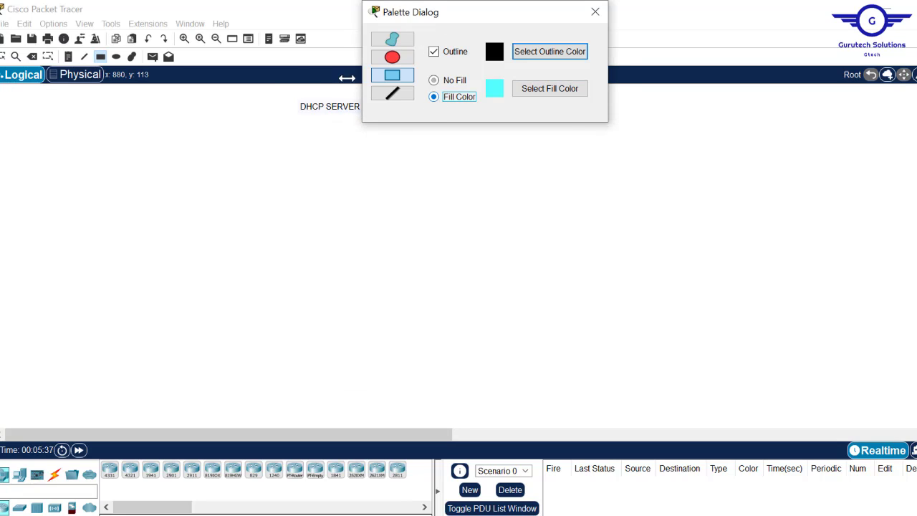
pyautogui.moveTo(288, 89); pyautogui.dragTo(459, 123)
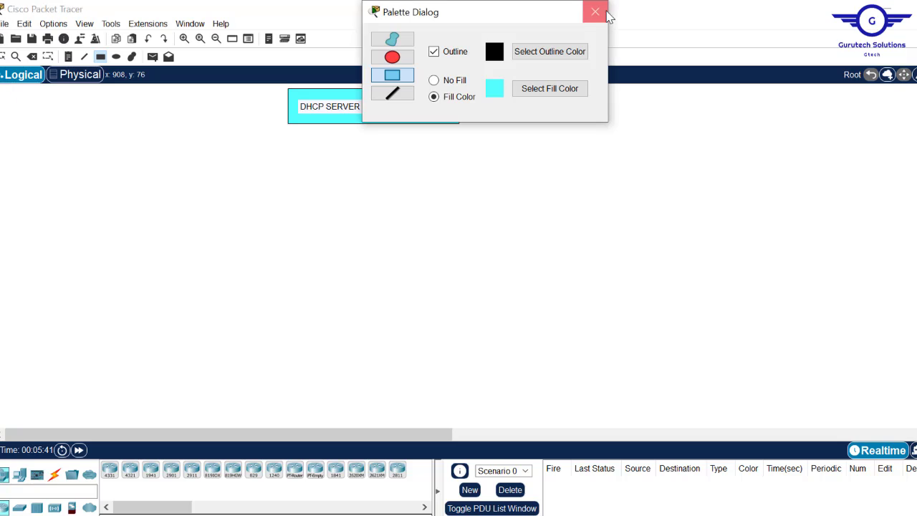
pyautogui.click(596, 13)
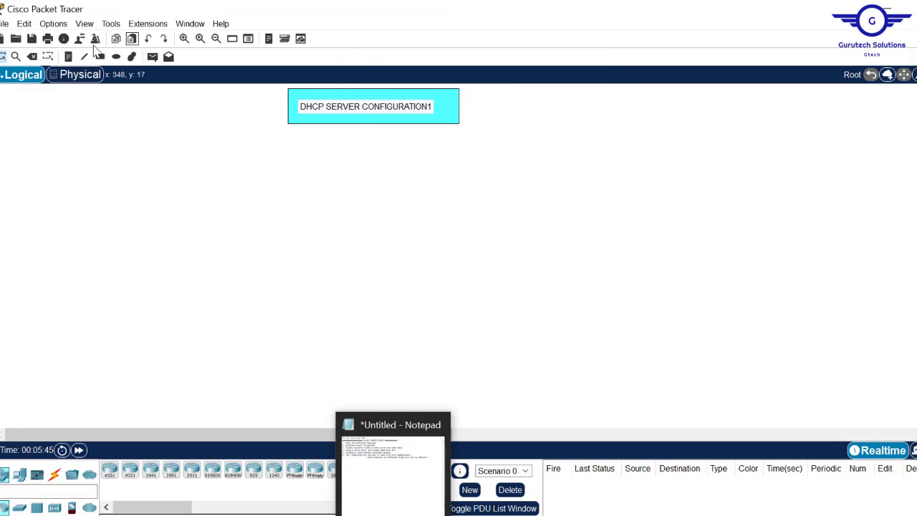
# Add a note reading "DHCP SERVER ON A ROUTER" below and left of the title, and shift it slightly up and left
pyautogui.click(69, 56)
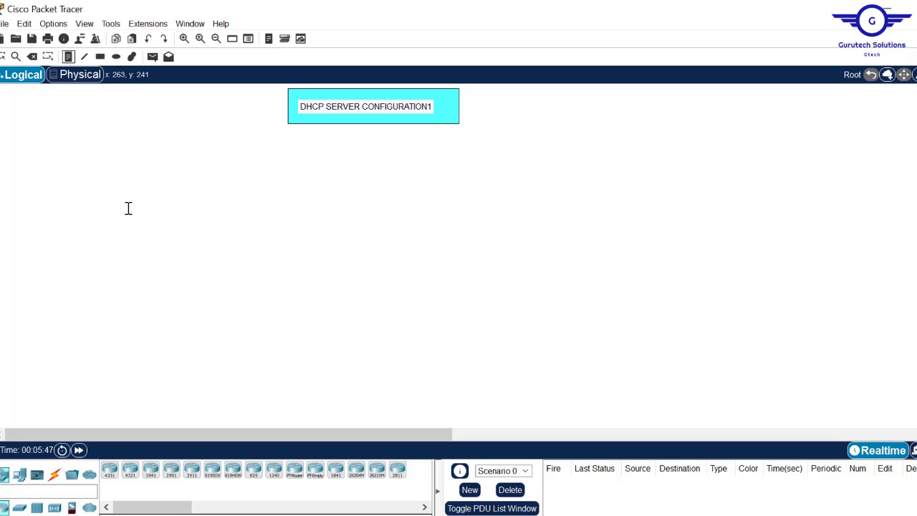
pyautogui.click(160, 209)
pyautogui.write('b')
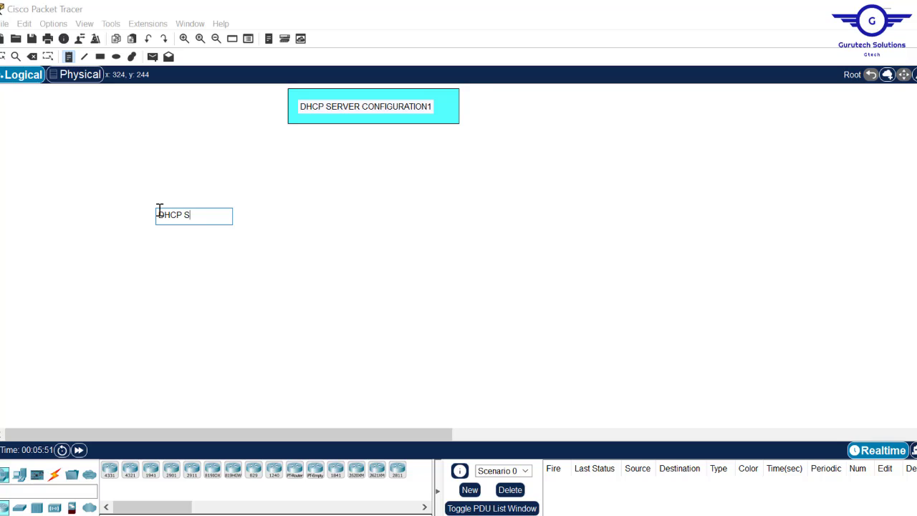
pyautogui.write('HCP SERVER ON A ROUTER')
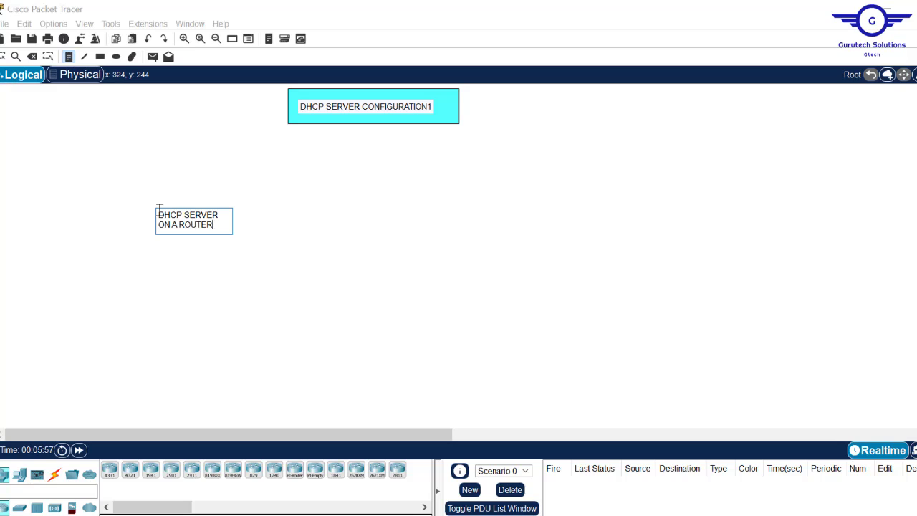
pyautogui.click(159, 210)
pyautogui.moveTo(205, 225); pyautogui.dragTo(164, 198)
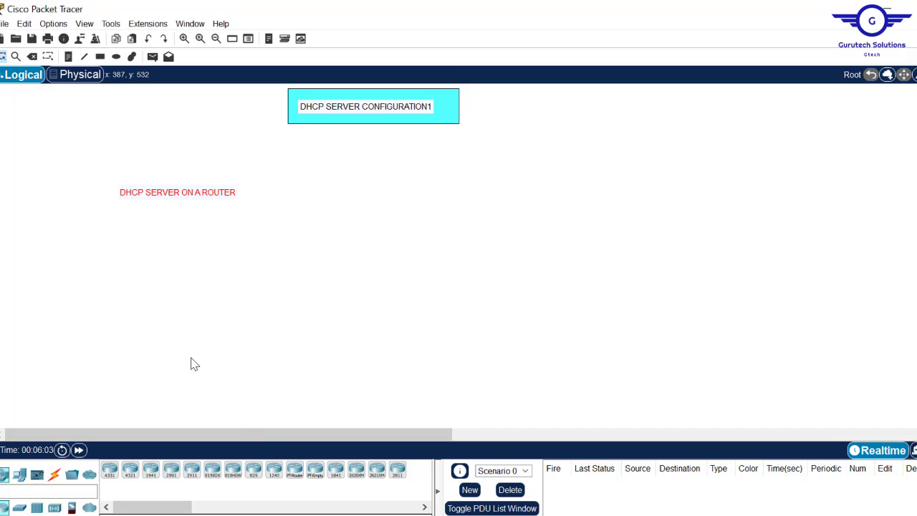
# Place a 2911 router under the "DHCP SERVER ON A ROUTER" note and a 2960 switch below the router
pyautogui.click(192, 470)
pyautogui.click(188, 224)
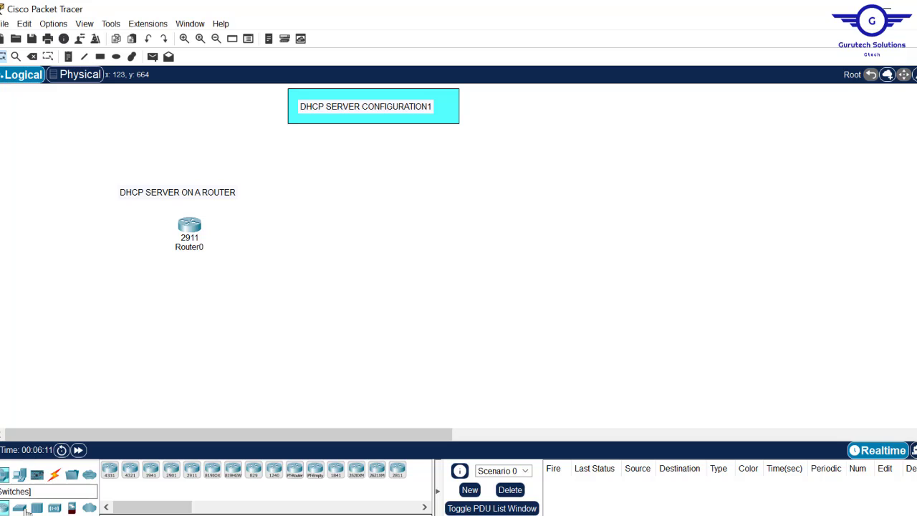
pyautogui.click(19, 508)
pyautogui.moveTo(109, 470); pyautogui.dragTo(190, 315)
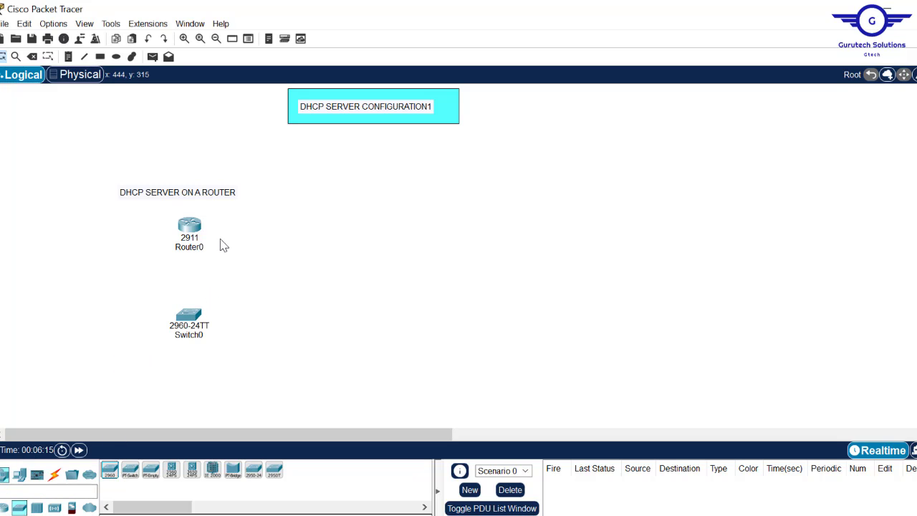
# Move the "DHCP SERVER ON A ROUTER" note, the router and the switch up to free space below the switch
pyautogui.moveTo(200, 199); pyautogui.dragTo(211, 162)
pyautogui.moveTo(195, 229); pyautogui.dragTo(202, 183)
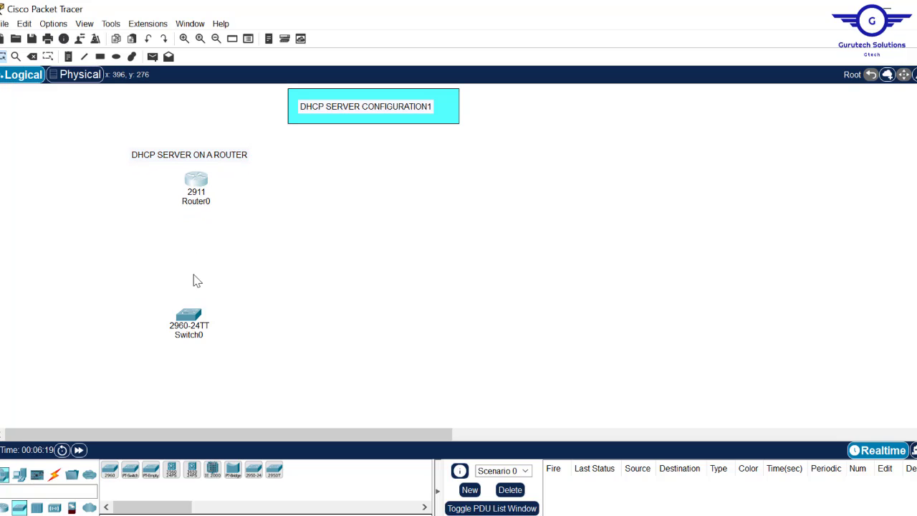
pyautogui.moveTo(192, 324); pyautogui.dragTo(194, 278)
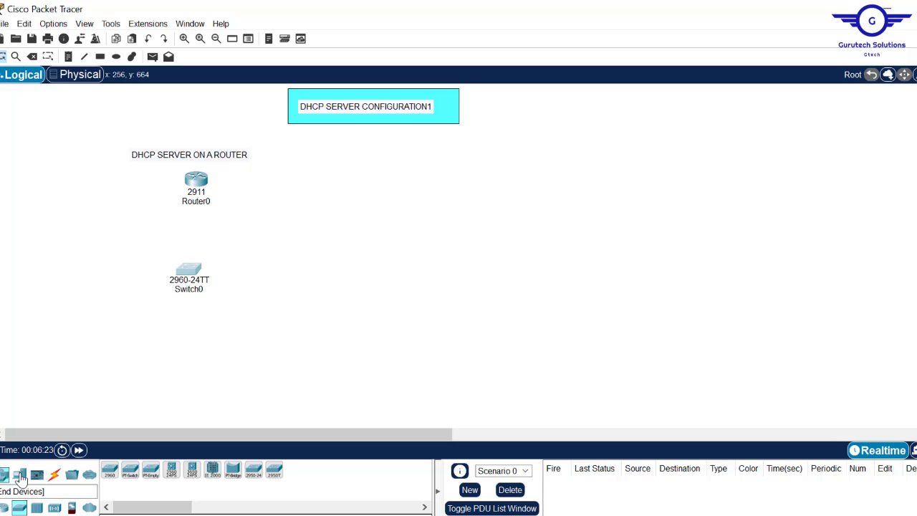
# Place two PCs below and left of the switch, and set PC0's IPv4 gateway/DNS setting to DHCP
pyautogui.moveTo(25, 486); pyautogui.dragTo(92, 359)
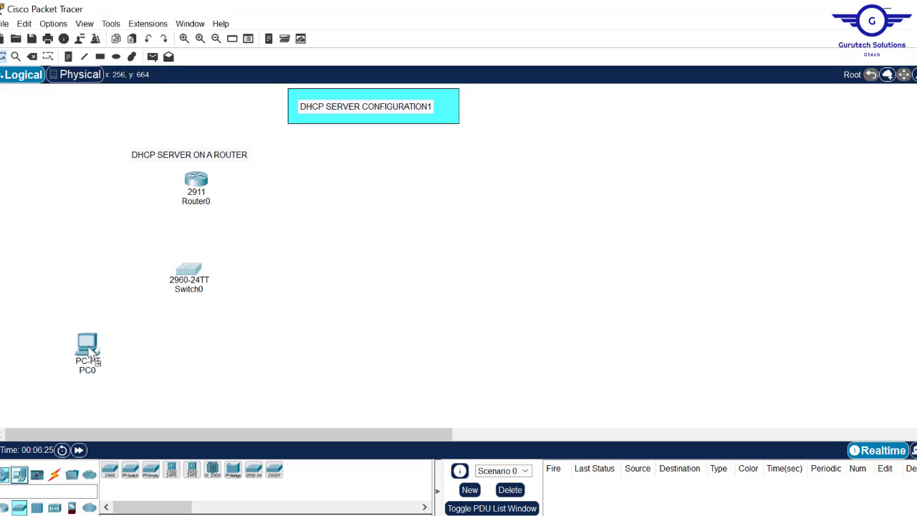
pyautogui.moveTo(20, 476); pyautogui.dragTo(156, 375)
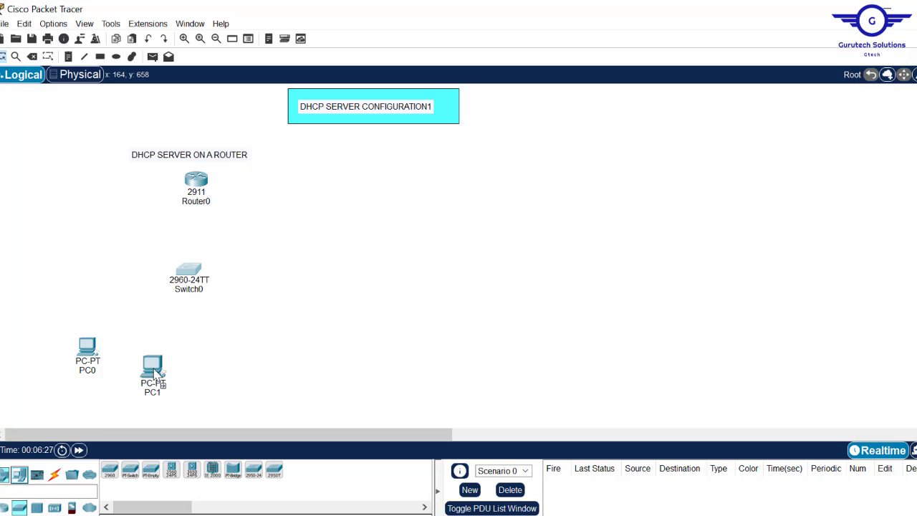
pyautogui.click(86, 347)
pyautogui.click(371, 109)
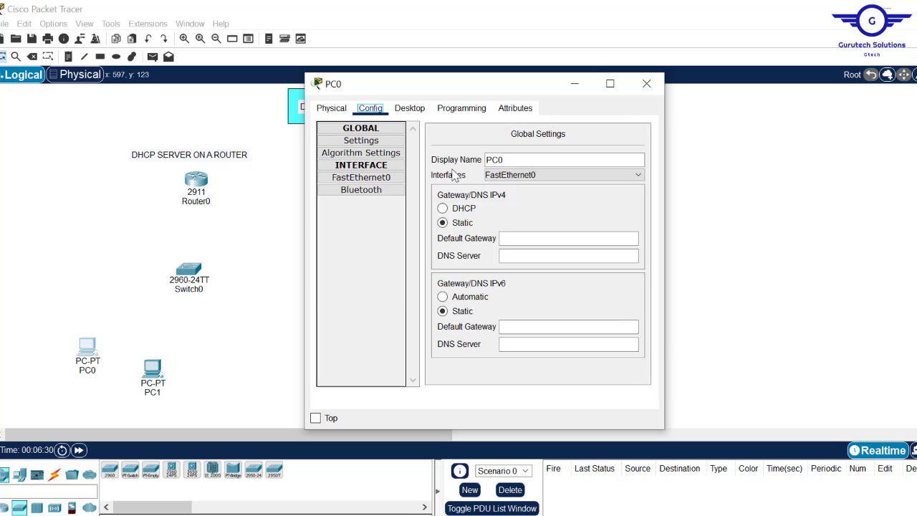
pyautogui.click(458, 209)
pyautogui.click(646, 83)
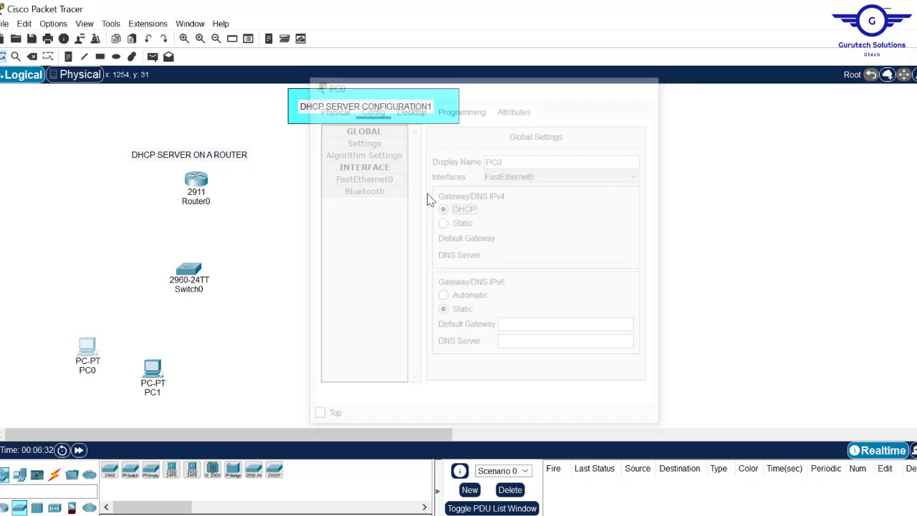
# Set PC1's IPv4 configuration on FastEthernet0 to DHCP and close its device window
pyautogui.click(152, 367)
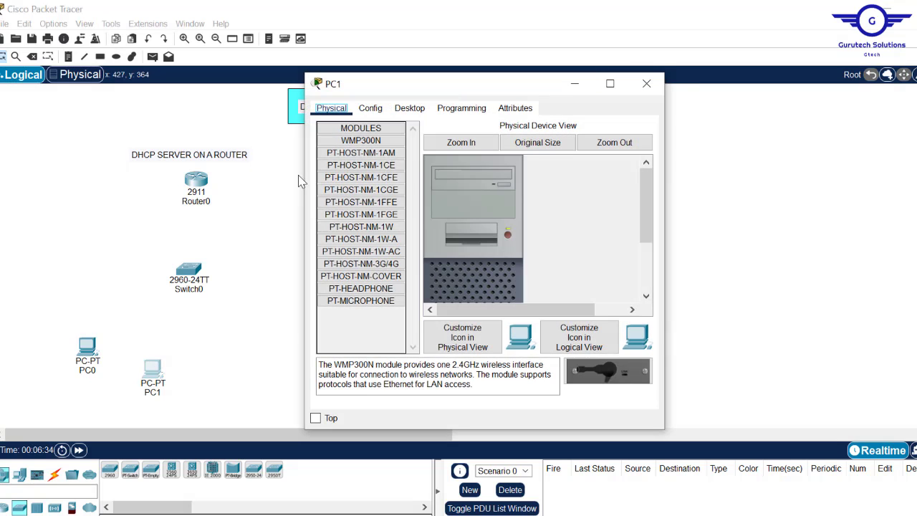
pyautogui.click(410, 108)
pyautogui.click(365, 152)
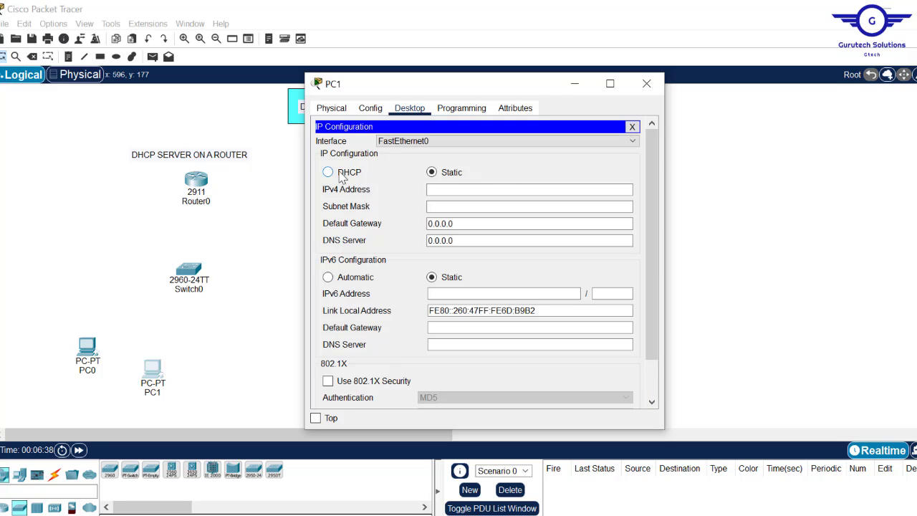
pyautogui.click(438, 193)
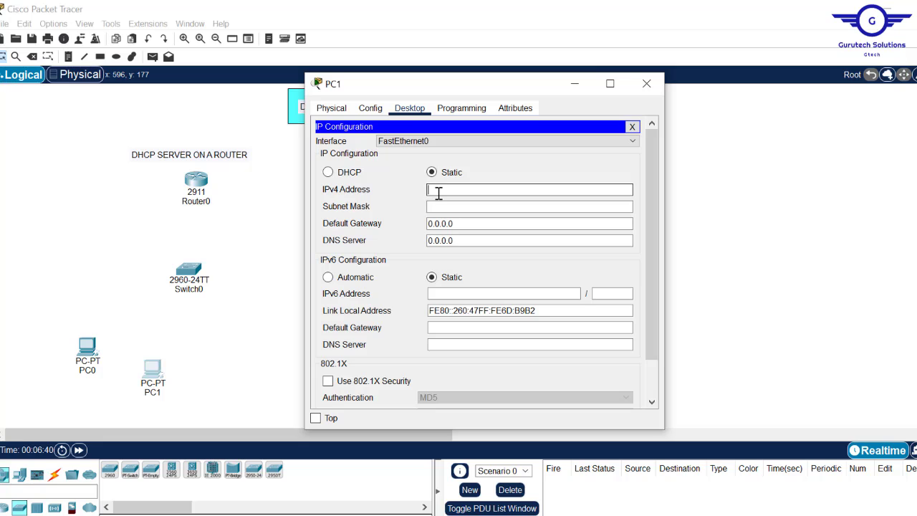
pyautogui.click(341, 176)
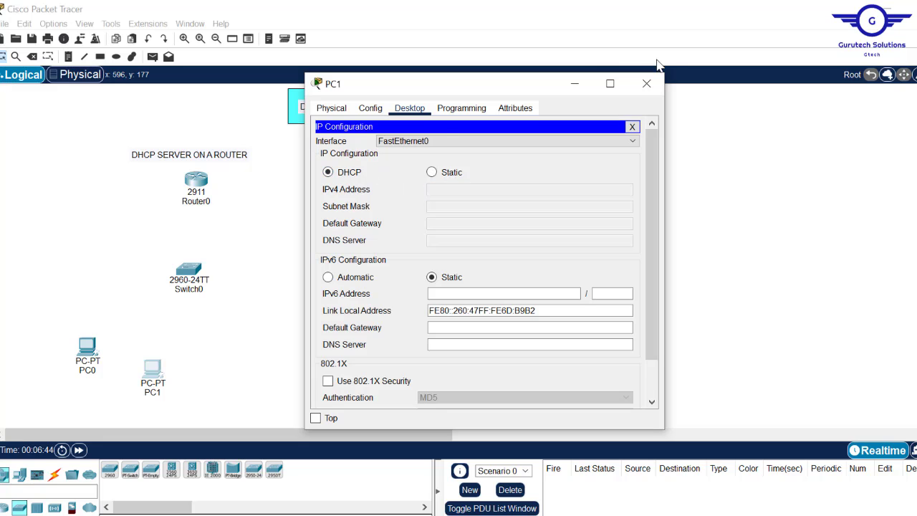
pyautogui.click(647, 83)
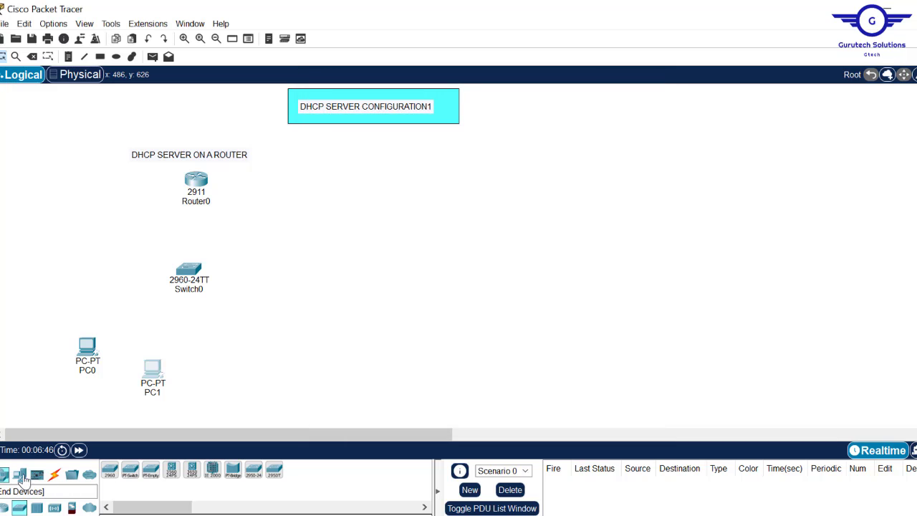
# Place two more PCs to the right of PC1, and set PC2's IPv4 configuration to DHCP
pyautogui.moveTo(19, 476); pyautogui.dragTo(223, 384)
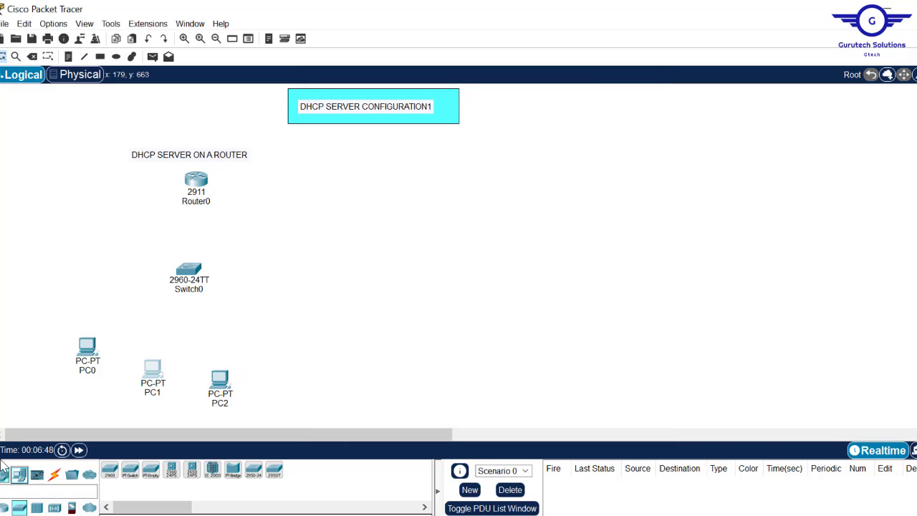
pyautogui.moveTo(19, 476); pyautogui.dragTo(279, 354)
pyautogui.click(220, 380)
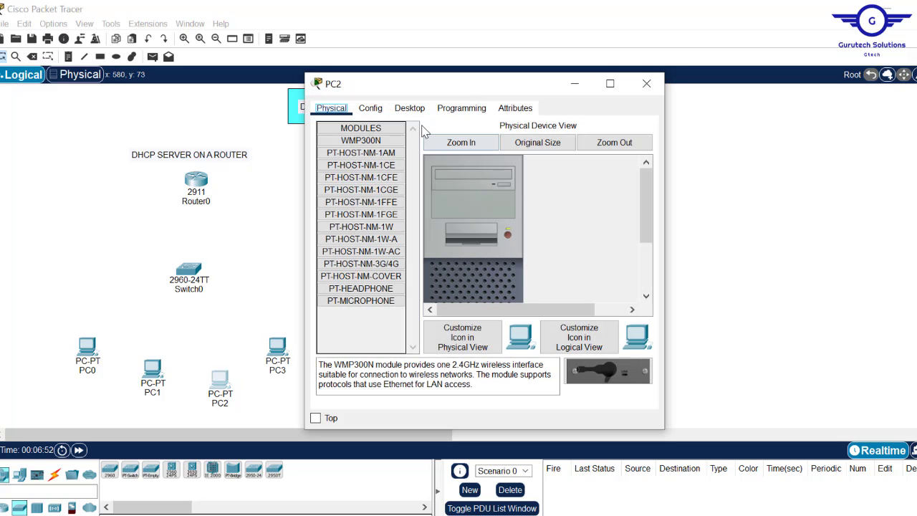
pyautogui.click(409, 108)
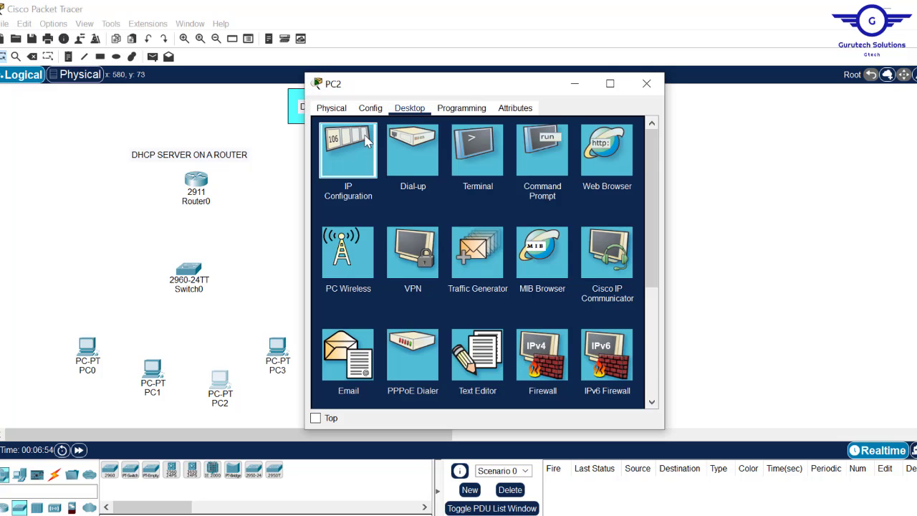
pyautogui.click(348, 149)
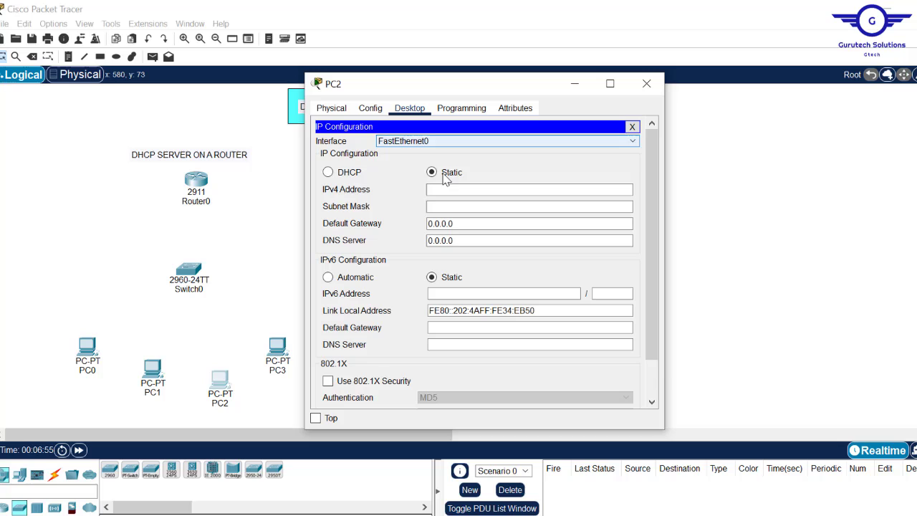
pyautogui.click(331, 172)
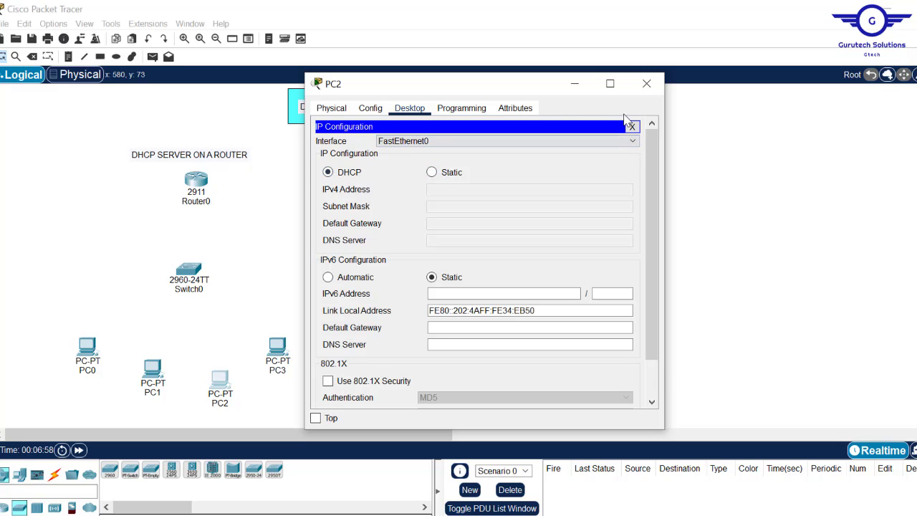
pyautogui.click(647, 83)
# Set PC3's IPv4 configuration on FastEthernet0 to DHCP
pyautogui.click(279, 349)
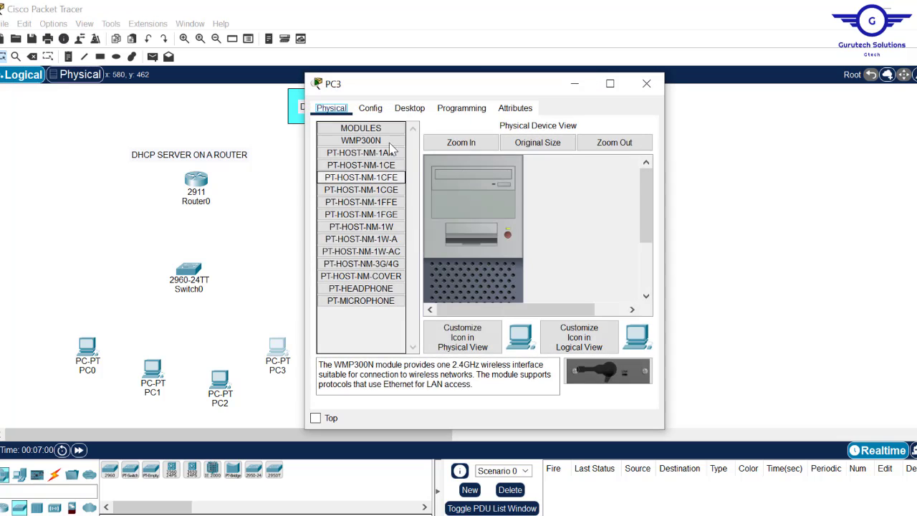
pyautogui.click(370, 108)
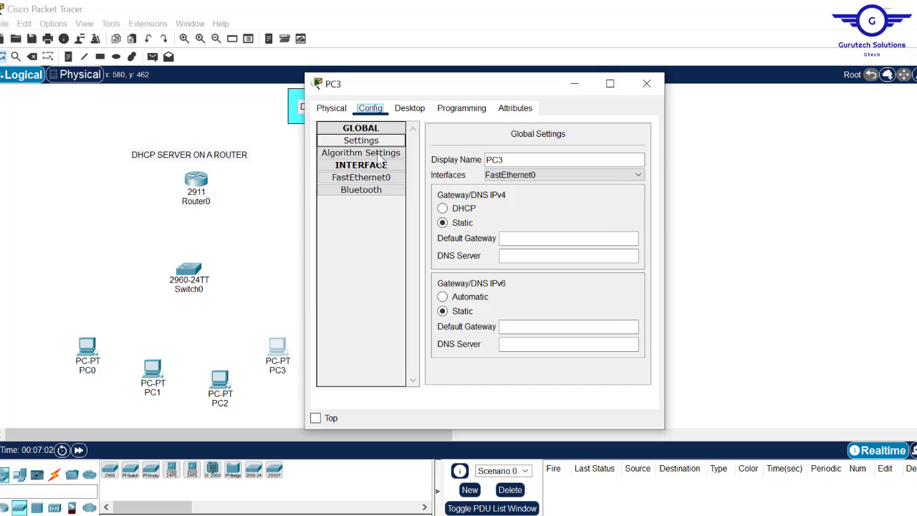
pyautogui.click(412, 110)
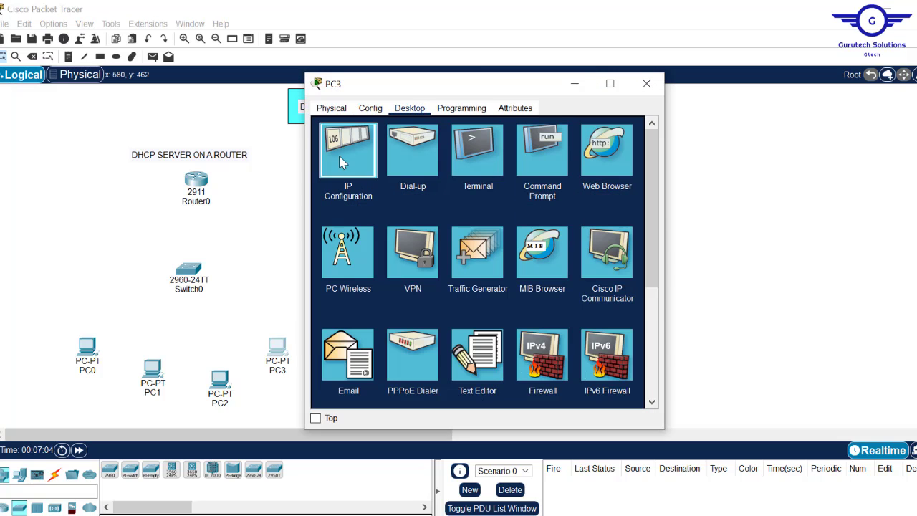
pyautogui.click(344, 162)
pyautogui.click(346, 178)
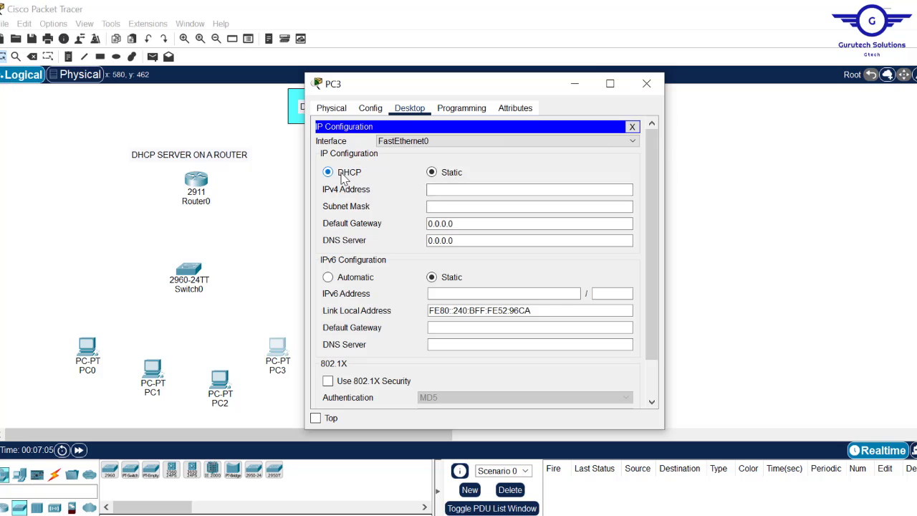
# Close PC3's window and connect Router0 to Switch0 with an automatically chosen connection type
pyautogui.click(646, 83)
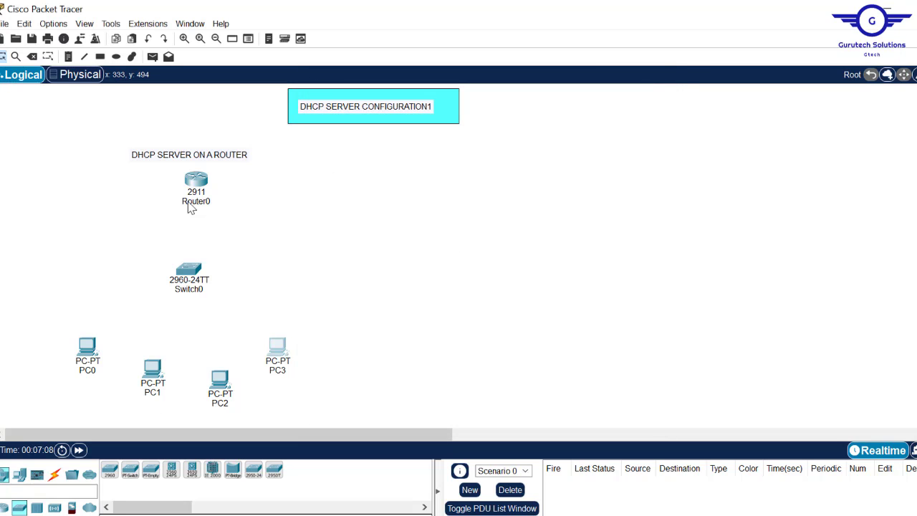
pyautogui.click(53, 475)
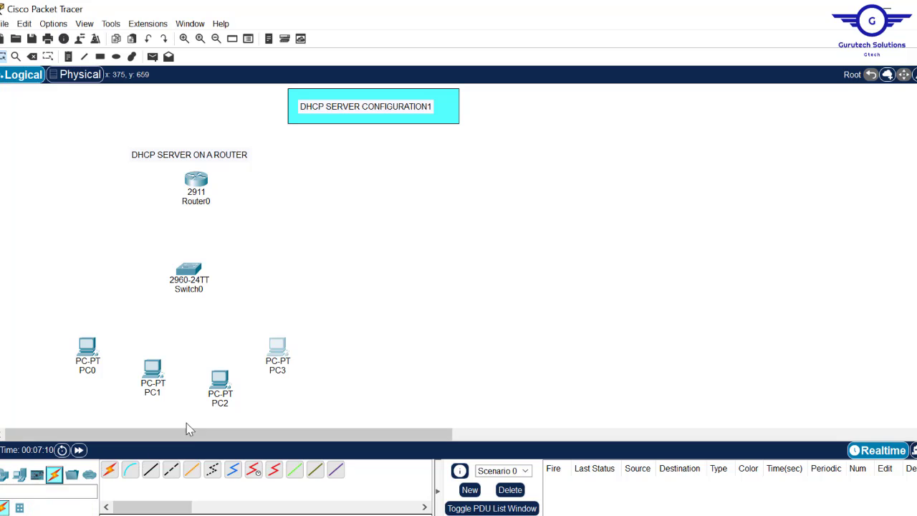
pyautogui.click(109, 469)
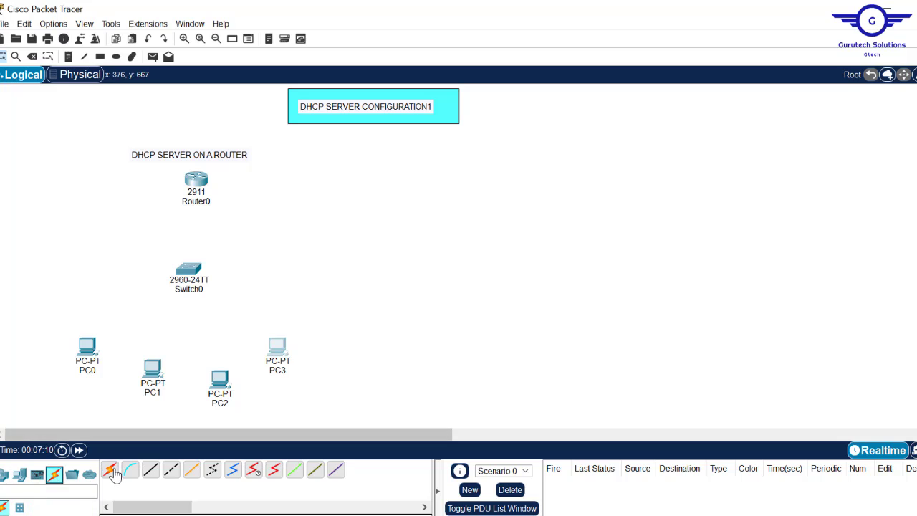
pyautogui.click(204, 180)
pyautogui.click(188, 268)
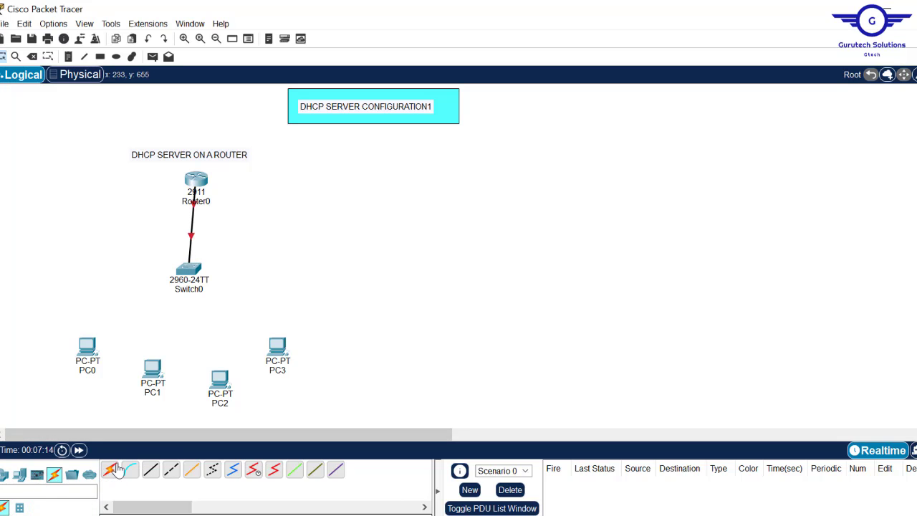
# Connect Switch0 to PC0 and to PC1 using the automatic connection type
pyautogui.click(117, 468)
pyautogui.click(194, 269)
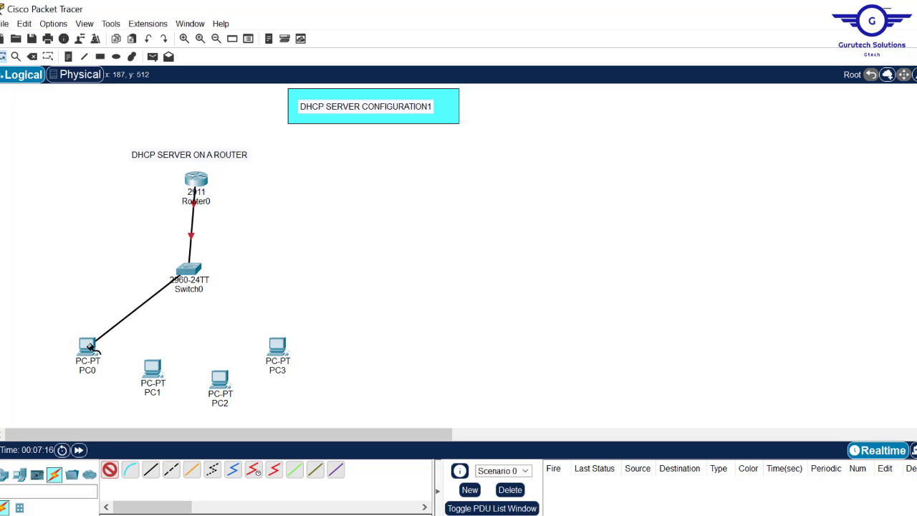
pyautogui.click(88, 347)
pyautogui.click(110, 470)
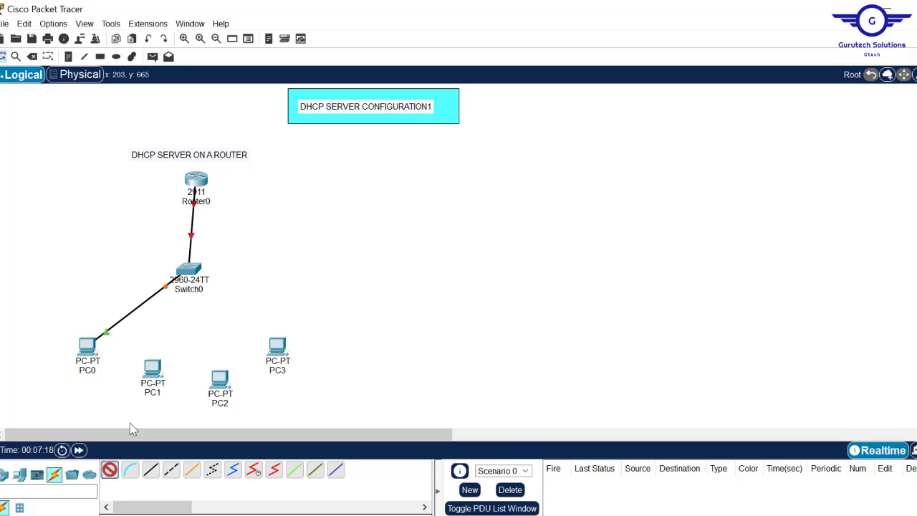
pyautogui.click(189, 271)
pyautogui.click(153, 361)
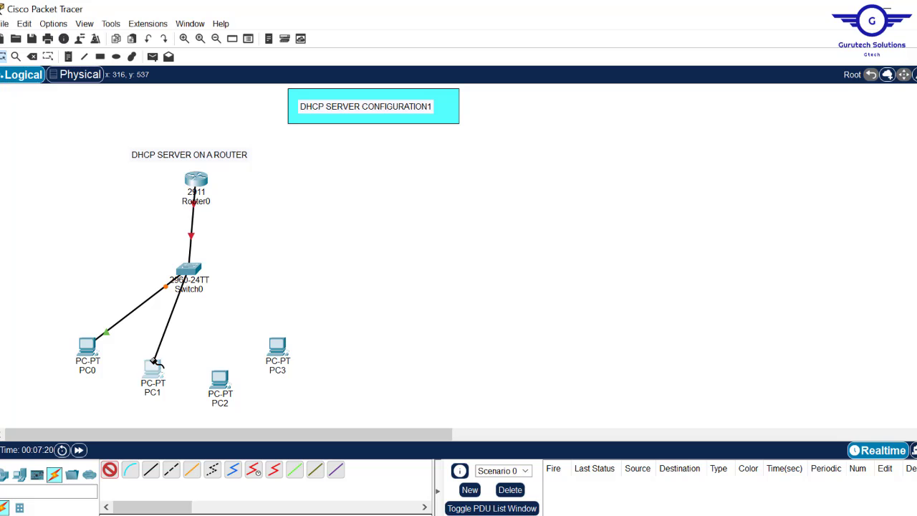
# Connect Switch0 to PC2 and to PC3 using the automatic connection type
pyautogui.click(109, 470)
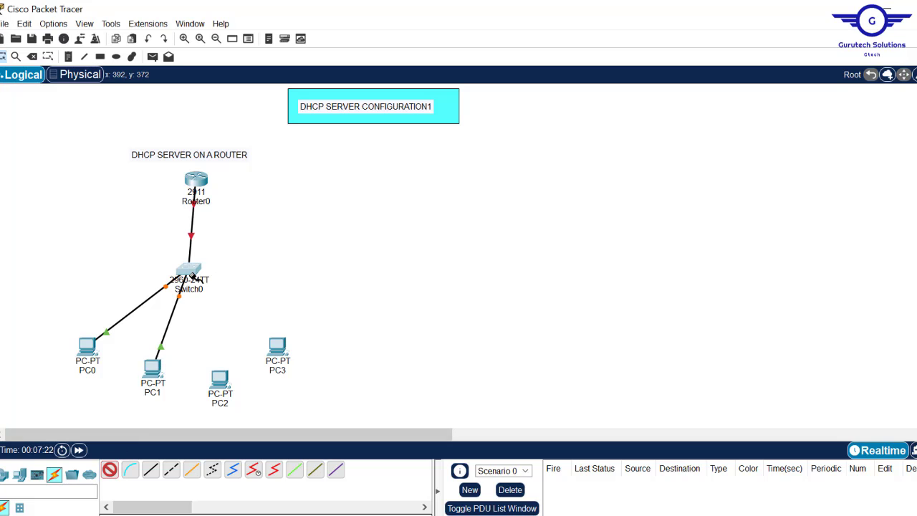
pyautogui.click(190, 271)
pyautogui.click(219, 378)
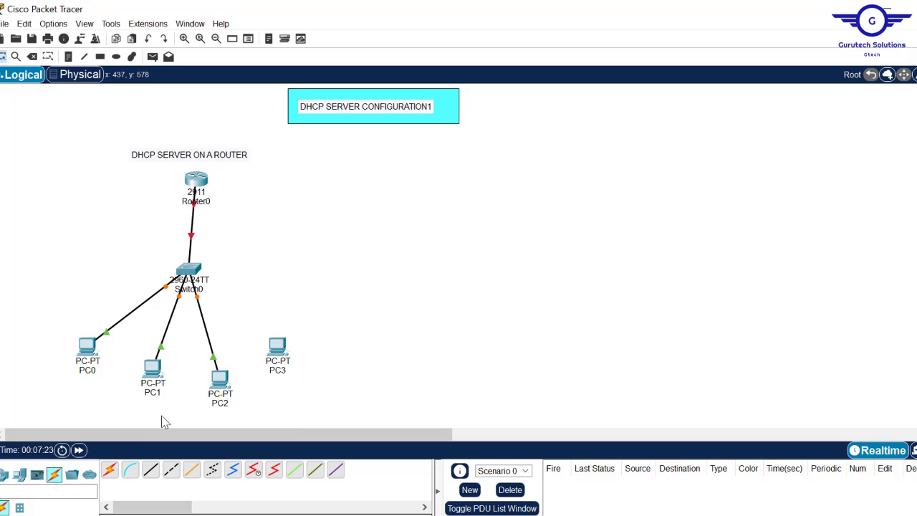
pyautogui.click(109, 471)
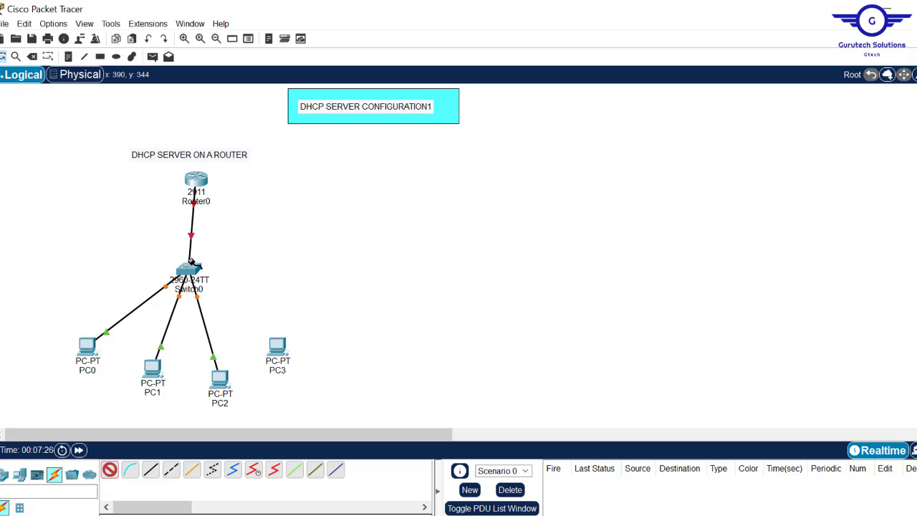
pyautogui.click(190, 271)
pyautogui.click(279, 348)
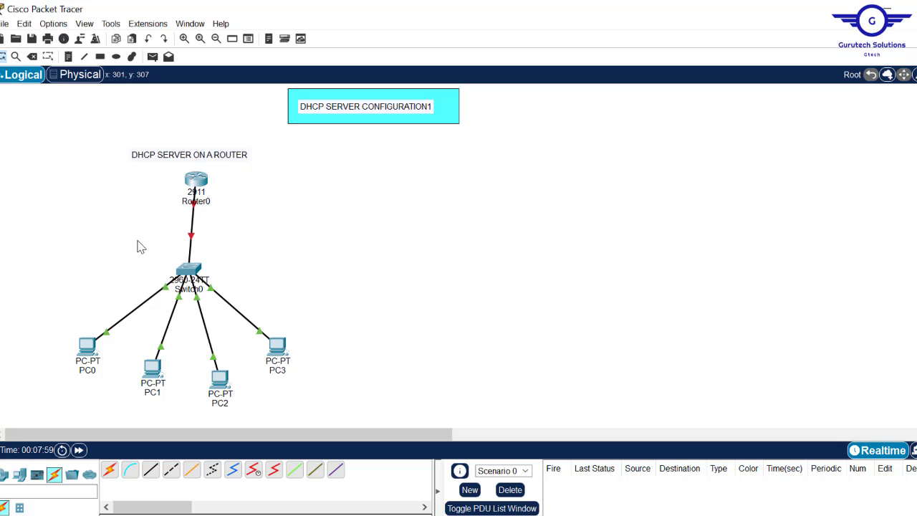
pyautogui.moveTo(135, 240); pyautogui.dragTo(266, 304)
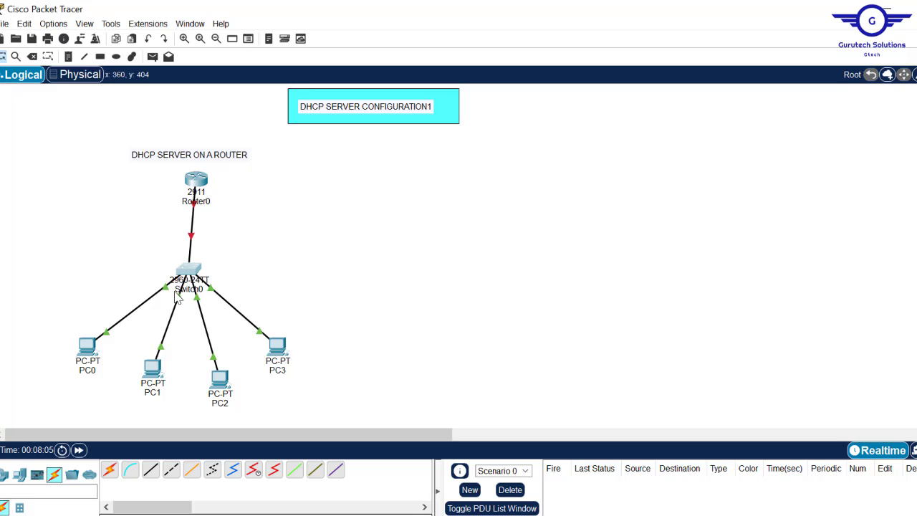
pyautogui.click(142, 264)
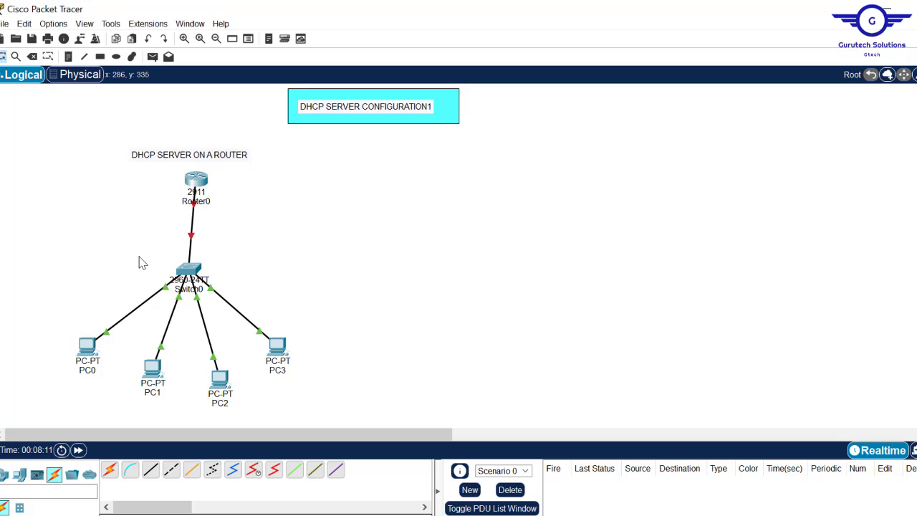
# Request an IPv4 address through DHCP in PC0's IP configuration on FastEthernet0, and close the device window
pyautogui.click(88, 348)
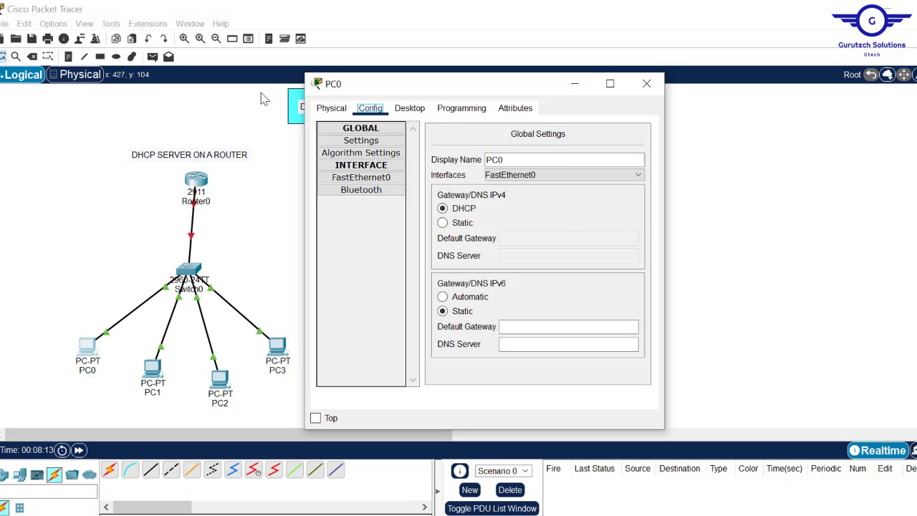
pyautogui.click(410, 108)
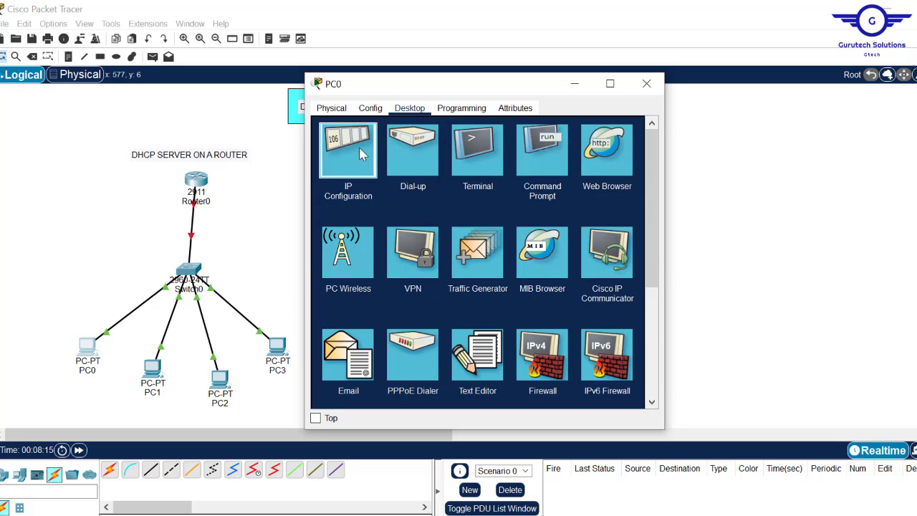
pyautogui.click(359, 147)
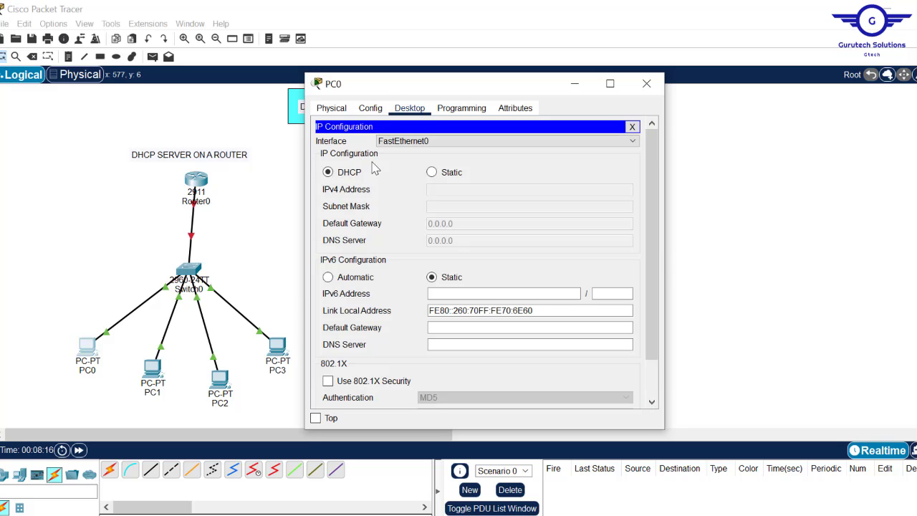
pyautogui.click(329, 173)
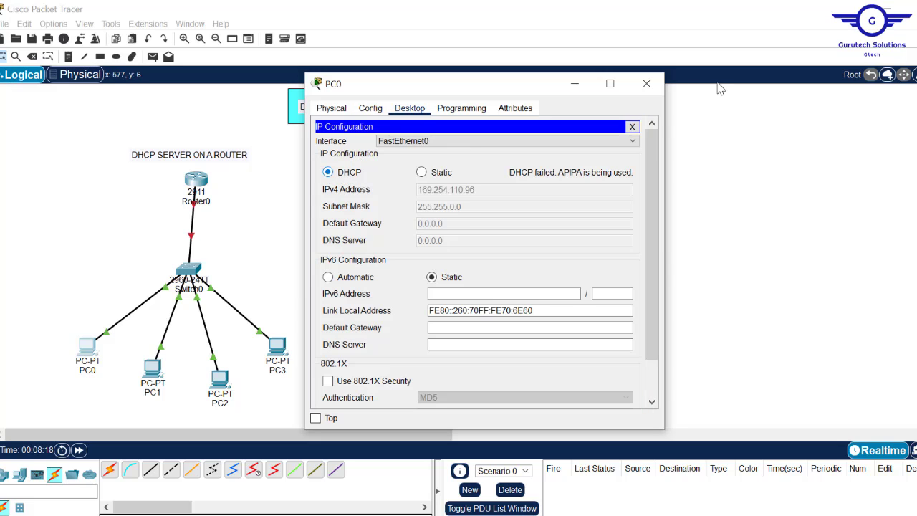
pyautogui.click(647, 85)
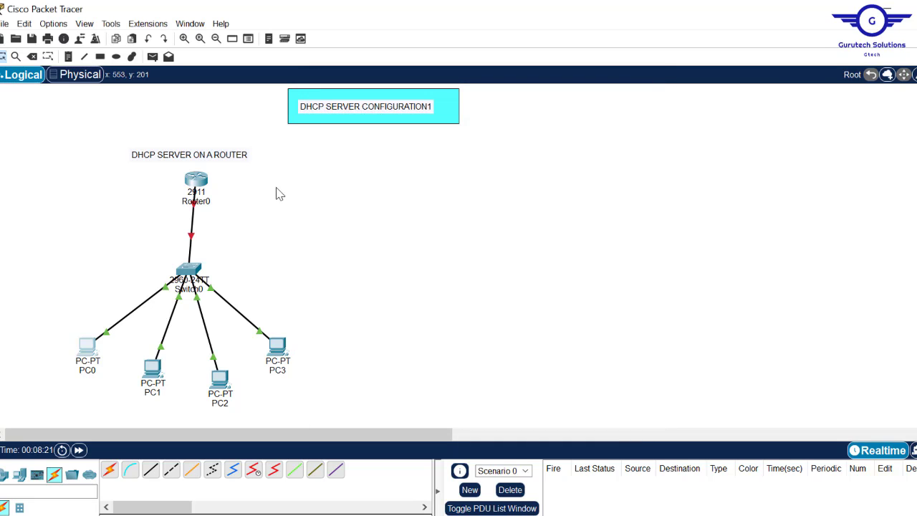
pyautogui.moveTo(153, 169); pyautogui.dragTo(246, 215)
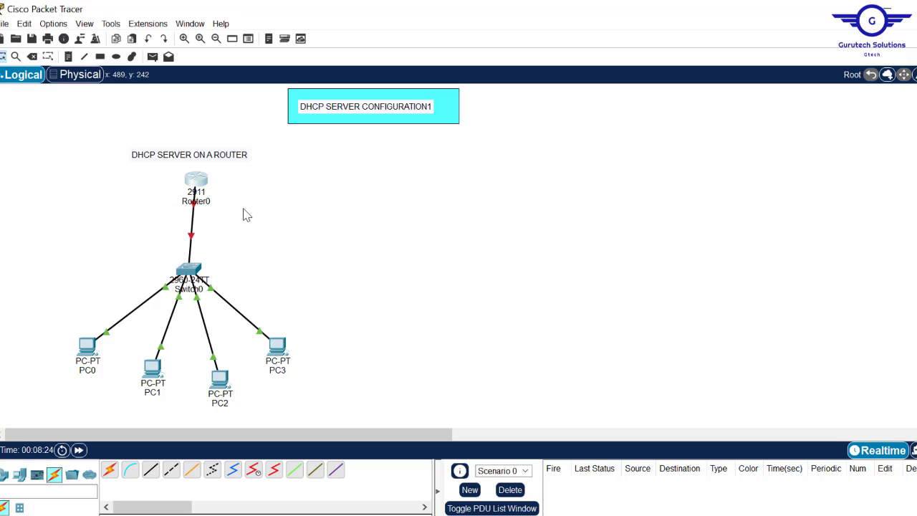
# Draw a yellow-filled rectangle around the "DHCP SERVER ON A ROUTER" label above the router
pyautogui.click(101, 57)
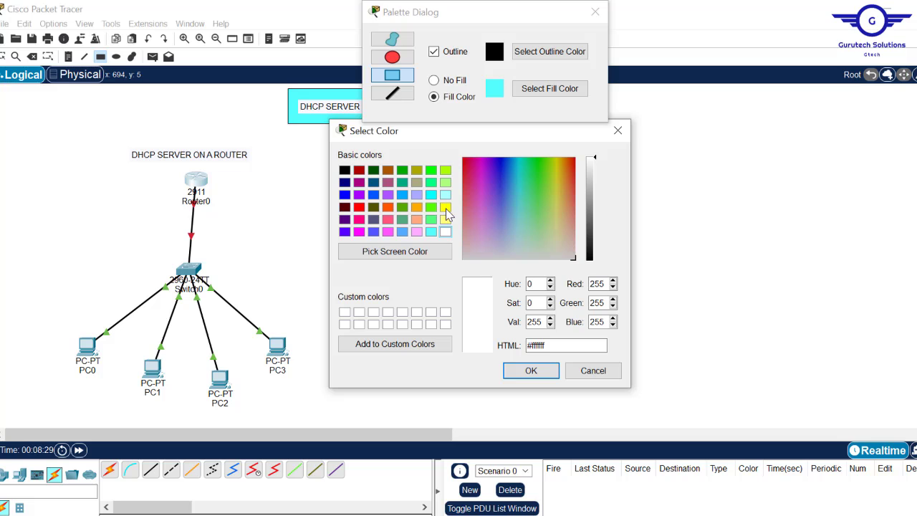
pyautogui.click(445, 206)
pyautogui.click(530, 372)
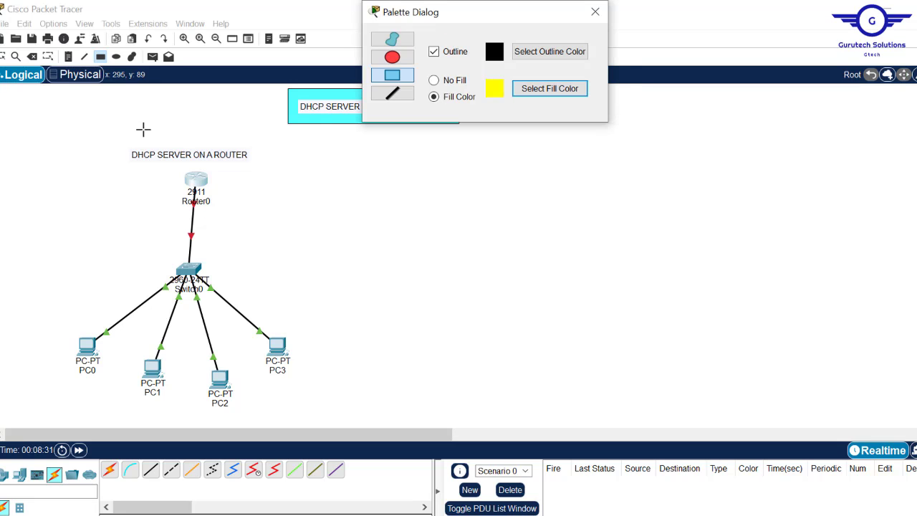
pyautogui.moveTo(120, 137)
pyautogui.mouseDown()
pyautogui.moveTo(201, 154)
pyautogui.moveTo(258, 153)
pyautogui.moveTo(266, 168)
pyautogui.mouseUp()
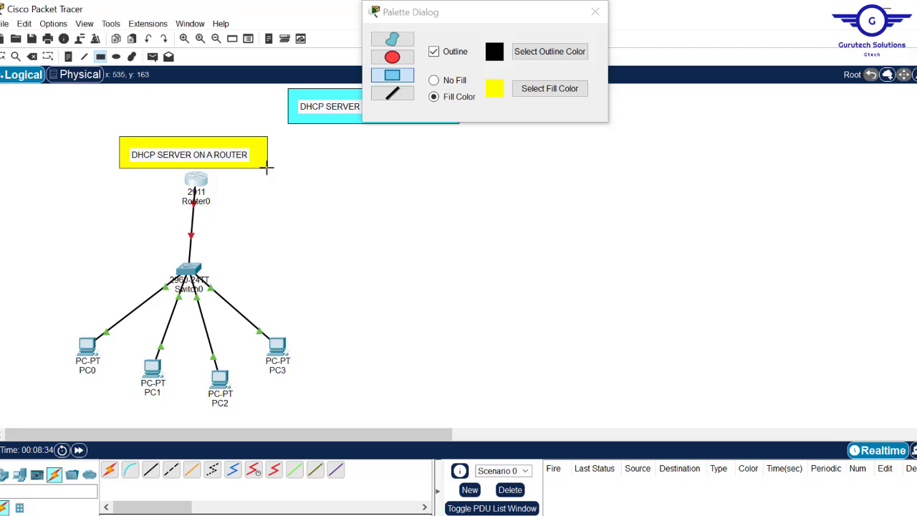
pyautogui.click(598, 15)
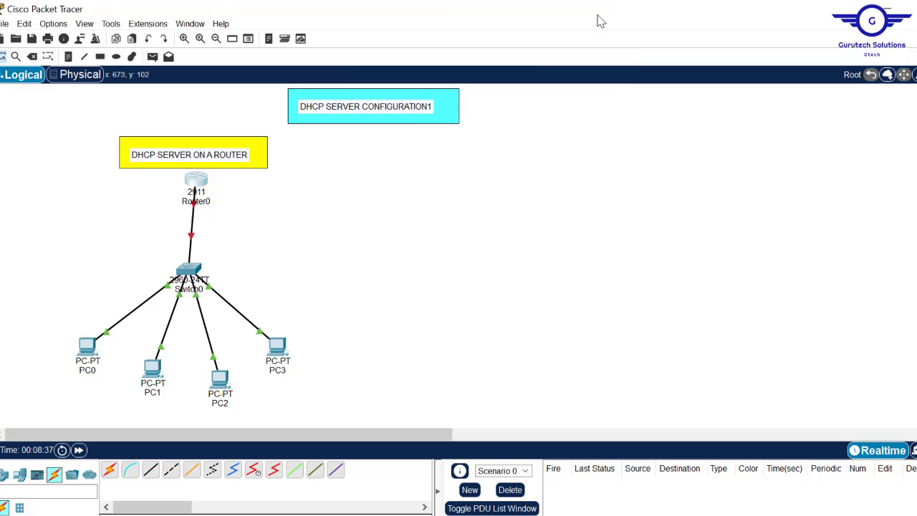
# Open Router0's command line interface and decline the initial configuration dialog with N to reach the user prompt
pyautogui.click(196, 183)
pyautogui.click(404, 116)
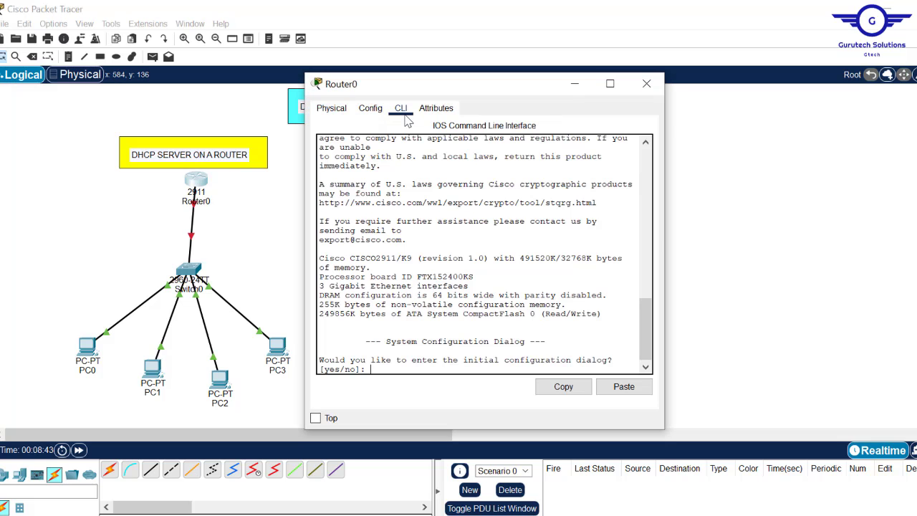
pyautogui.press('Return')
pyautogui.press('Return')
pyautogui.press('Return')
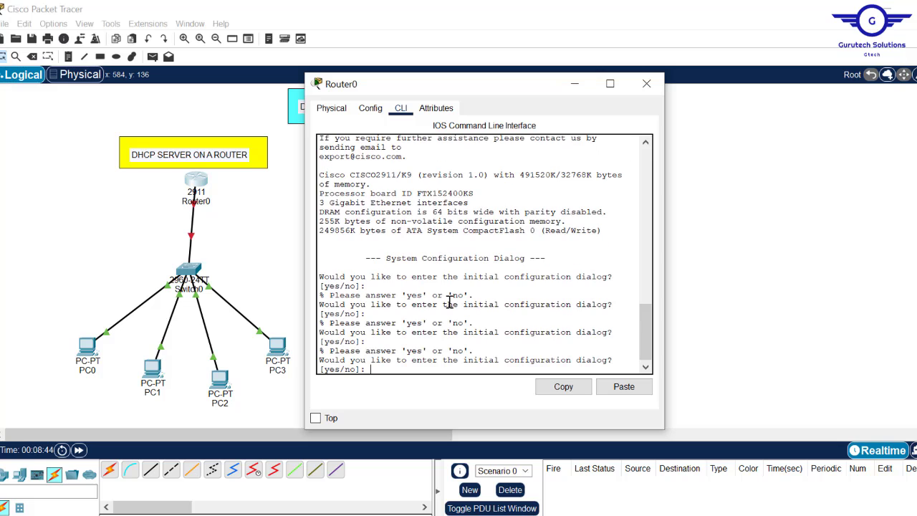
pyautogui.write('N')
pyautogui.press('Return')
pyautogui.press('Return')
pyautogui.press('Return')
pyautogui.press('Return')
pyautogui.press('Return')
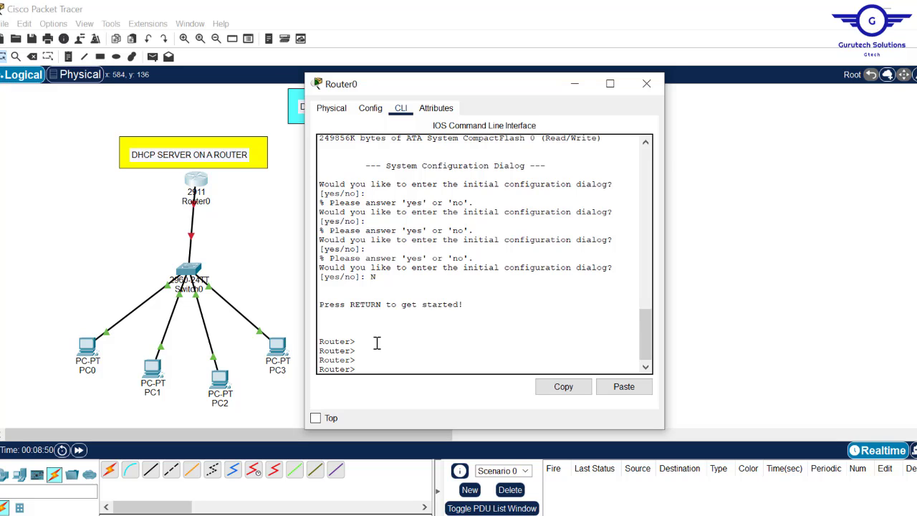
# Enter privileged mode with en and global configuration mode with conf t on Router0, and move its window slightly up
pyautogui.write('en')
pyautogui.press('Return')
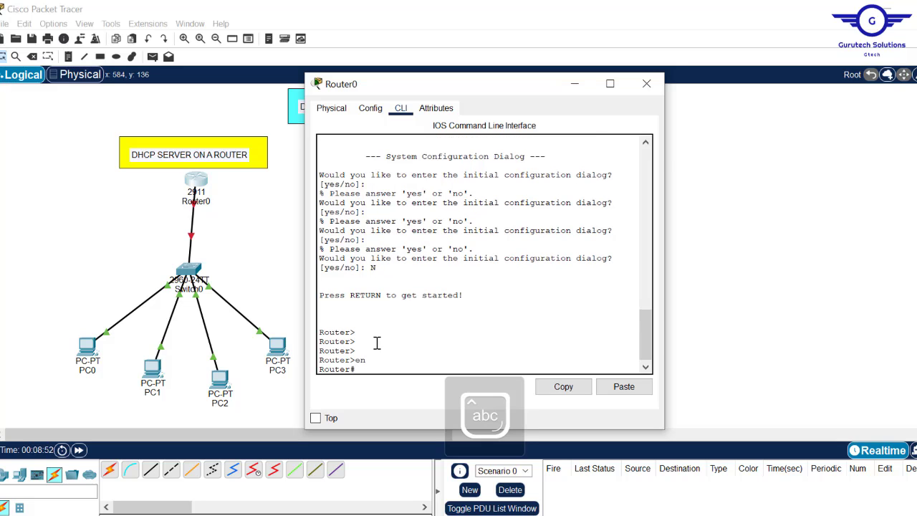
pyautogui.write('conf t')
pyautogui.press('Return')
pyautogui.press('Return')
pyautogui.press('Return')
pyautogui.press('Return')
pyautogui.press('Return')
pyautogui.press('Return')
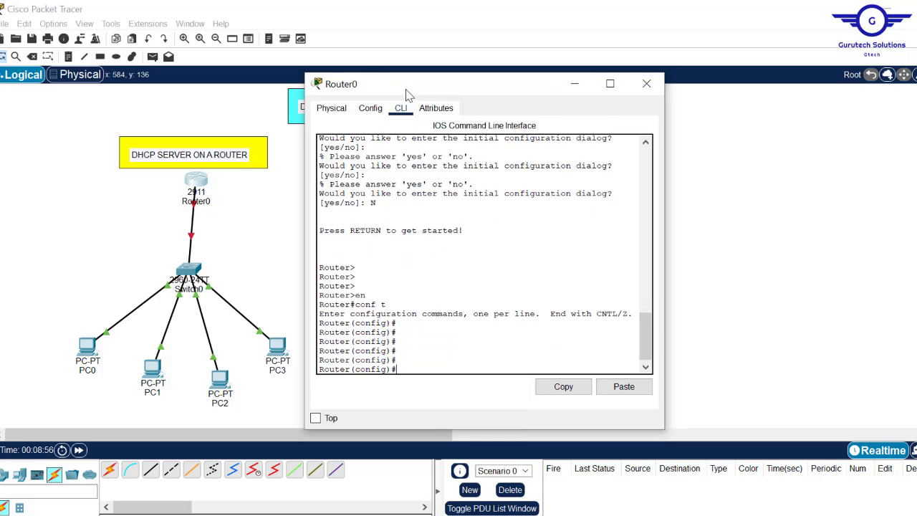
pyautogui.moveTo(404, 91); pyautogui.dragTo(409, 54)
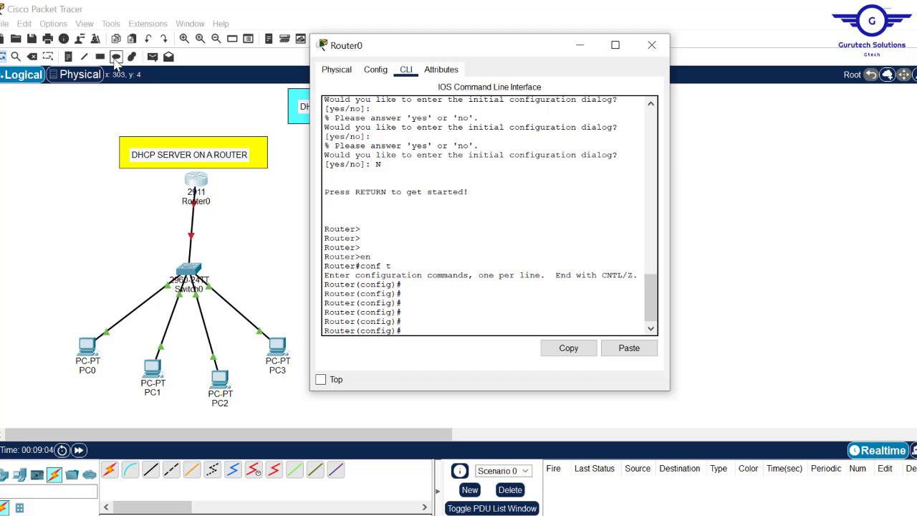
# Draw a pink-filled ellipse with a black outline around the four PCs below the switch
pyautogui.click(116, 57)
pyautogui.click(549, 92)
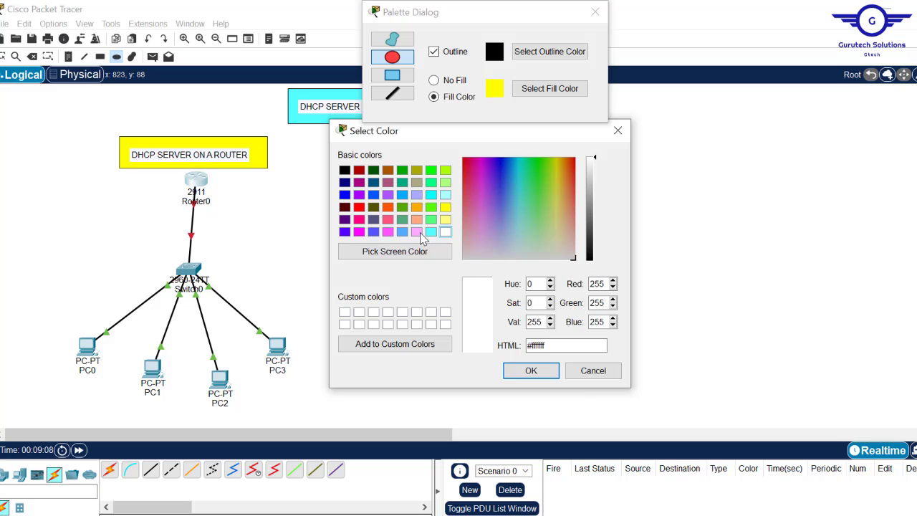
pyautogui.click(417, 232)
pyautogui.click(531, 370)
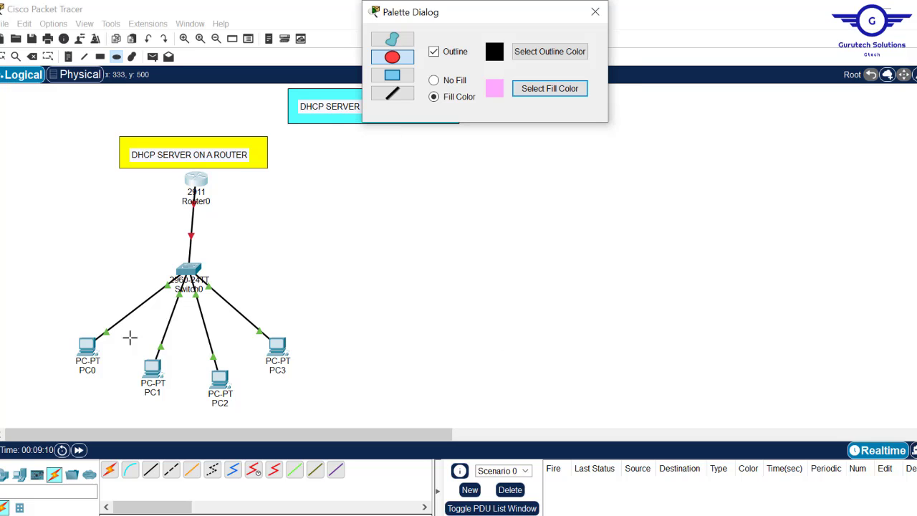
pyautogui.moveTo(39, 329); pyautogui.dragTo(361, 423)
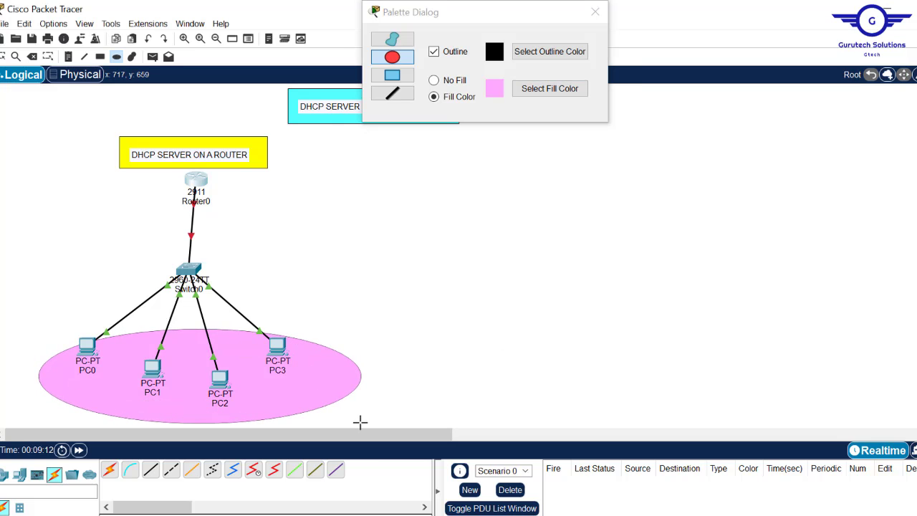
pyautogui.click(595, 13)
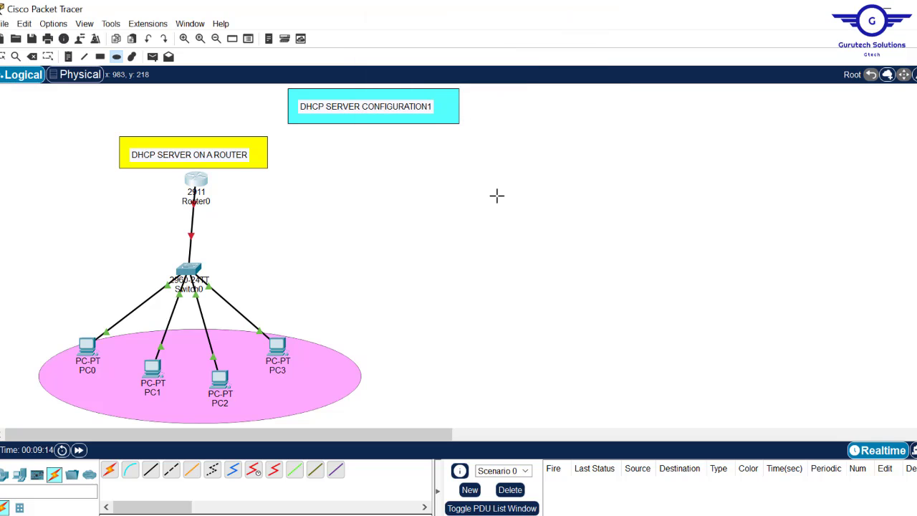
# Move the pink ellipse slightly up and right so that it encloses all four PCs
pyautogui.press('Escape')
pyautogui.moveTo(285, 401)
pyautogui.mouseDown()
pyautogui.moveTo(288, 377)
pyautogui.moveTo(292, 387)
pyautogui.mouseUp()
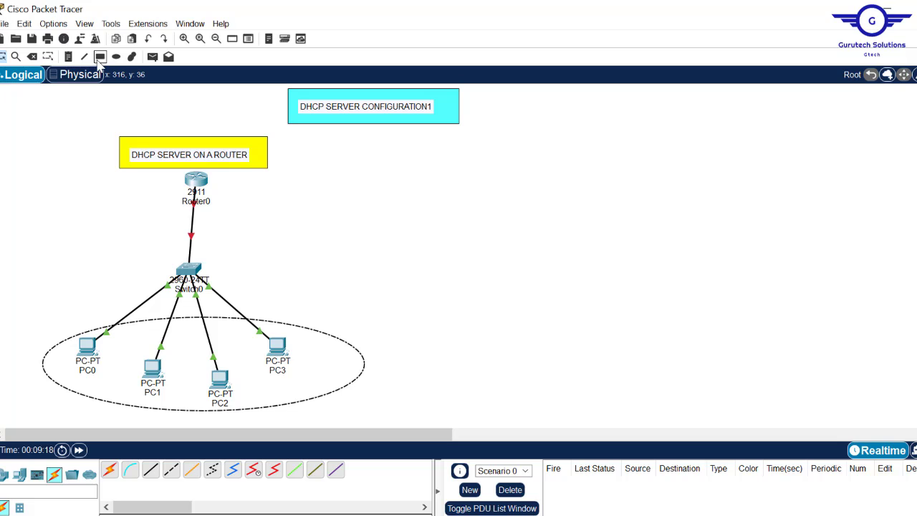
pyautogui.click(68, 56)
pyautogui.press('Escape')
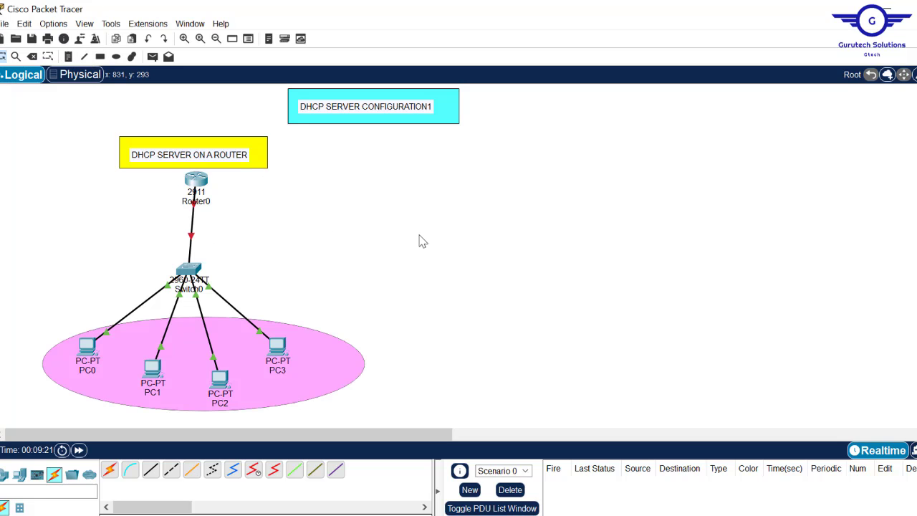
# Add a two-line note inside the pink ellipse beside PC2 reading IT DEPT and NET: 192.168.1.0/24
pyautogui.click(68, 55)
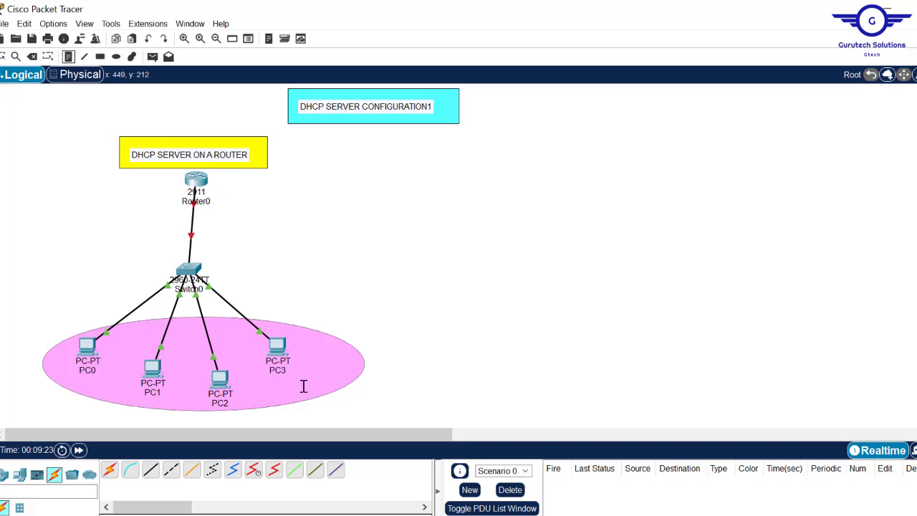
pyautogui.click(252, 379)
pyautogui.press('capslock')
pyautogui.write('H')
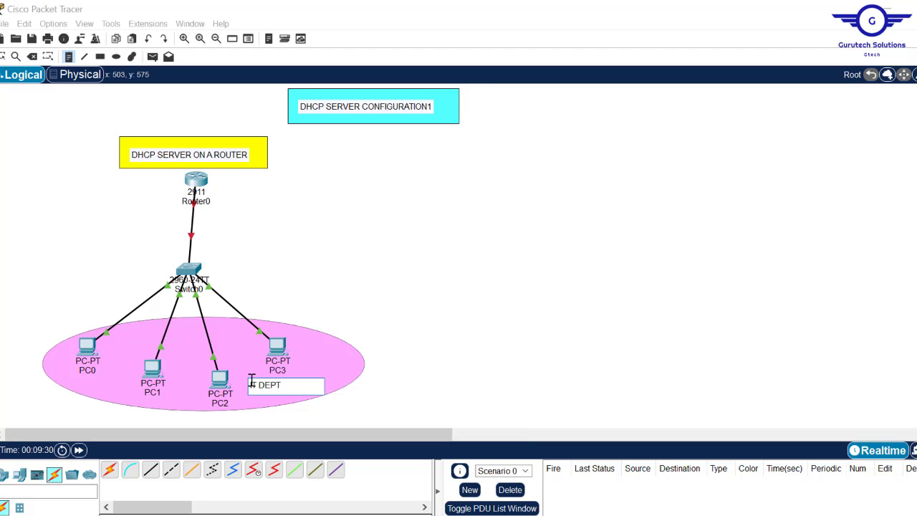
pyautogui.write(' DEPT')
pyautogui.press('Return')
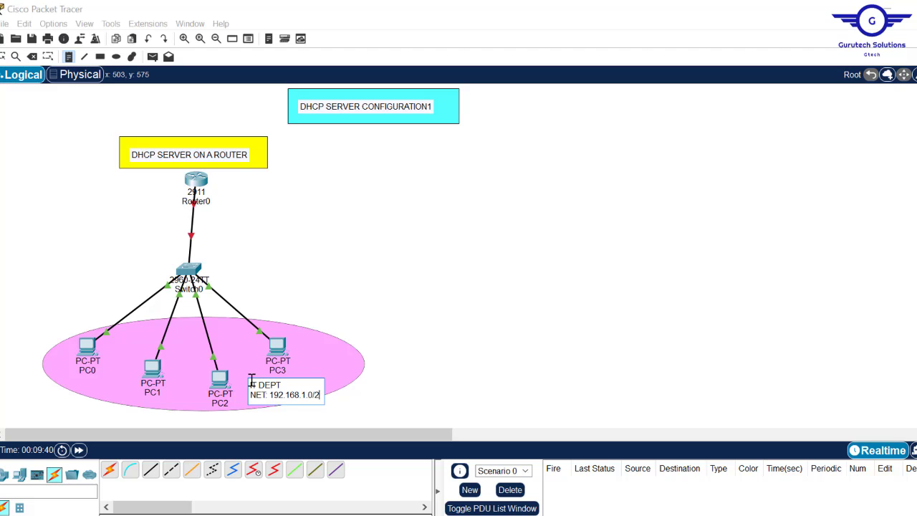
pyautogui.write('4')
pyautogui.press('Escape')
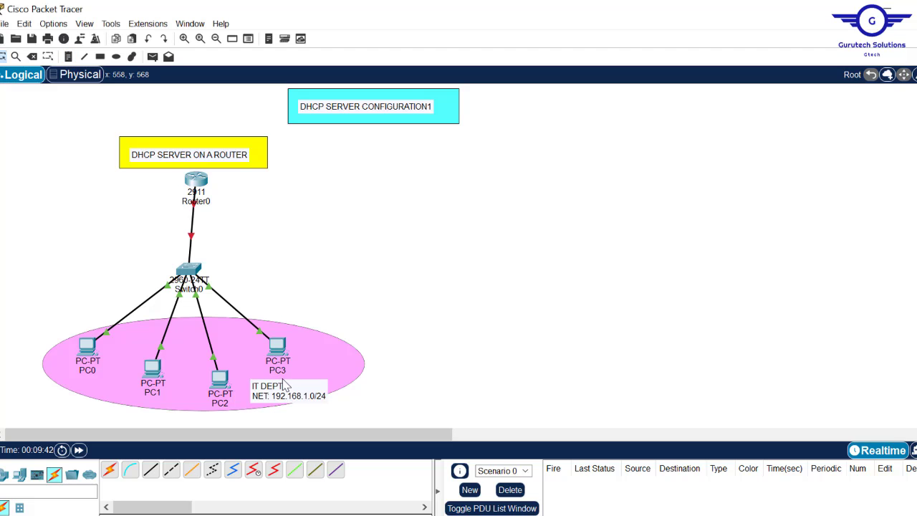
# Rearrange PC2 and PC3 further left in the ellipse and place the IT DEPT note just above and right of PC3
pyautogui.moveTo(284, 387); pyautogui.dragTo(250, 355)
pyautogui.moveTo(214, 384); pyautogui.dragTo(197, 383)
pyautogui.moveTo(256, 362); pyautogui.dragTo(251, 378)
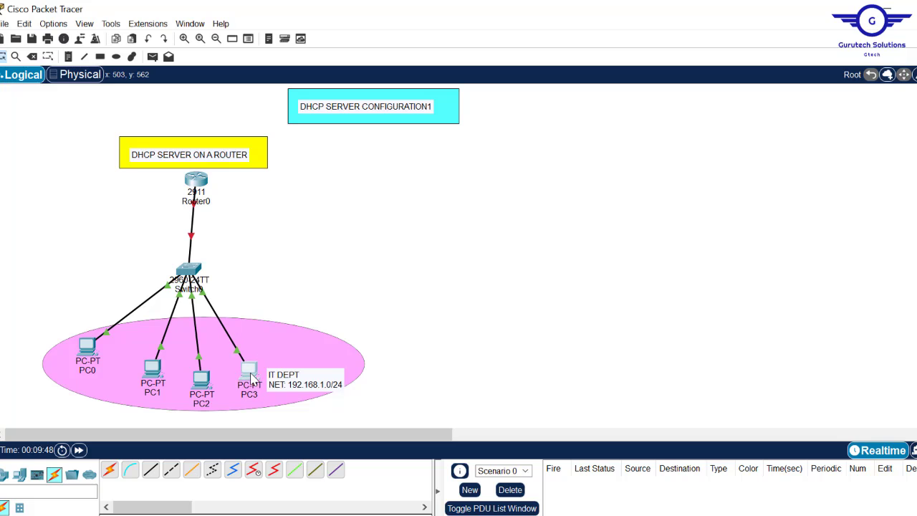
pyautogui.click(296, 382)
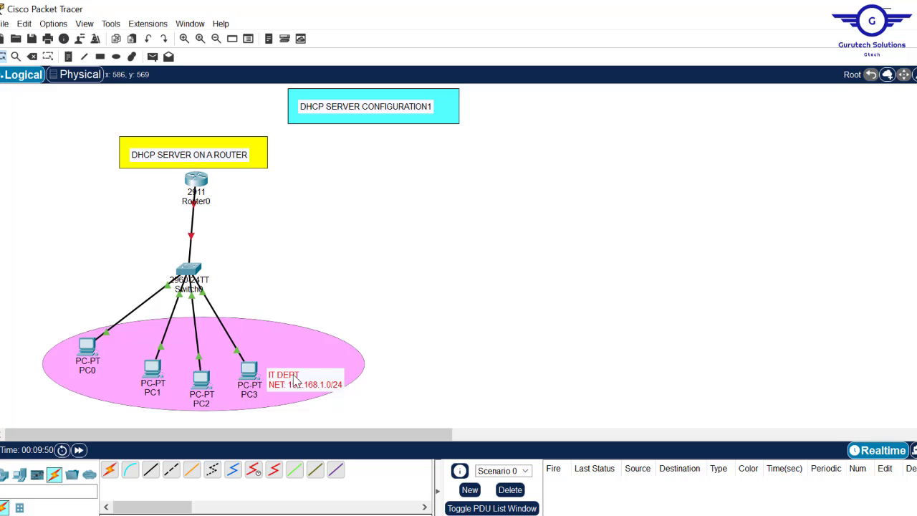
pyautogui.moveTo(296, 382); pyautogui.dragTo(296, 359)
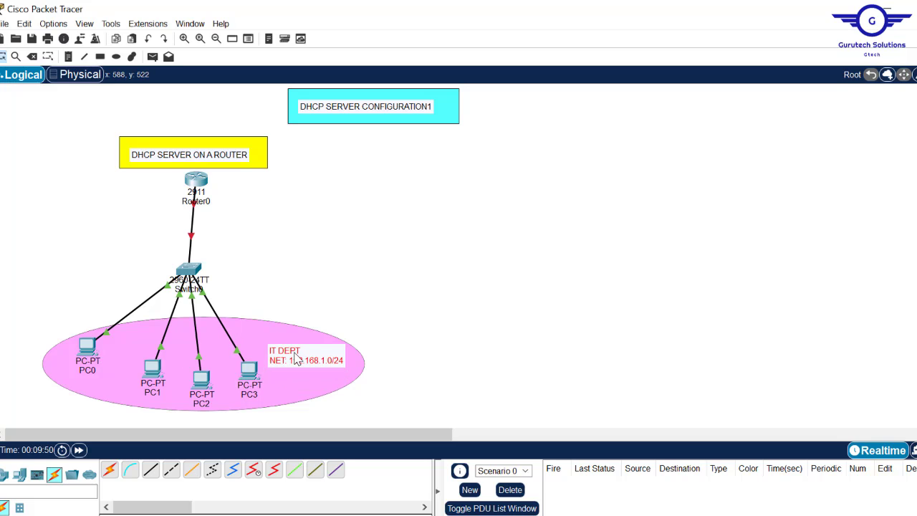
# Open Router0's command line and enter interface configuration with int gig0/0
pyautogui.doubleClick(196, 182)
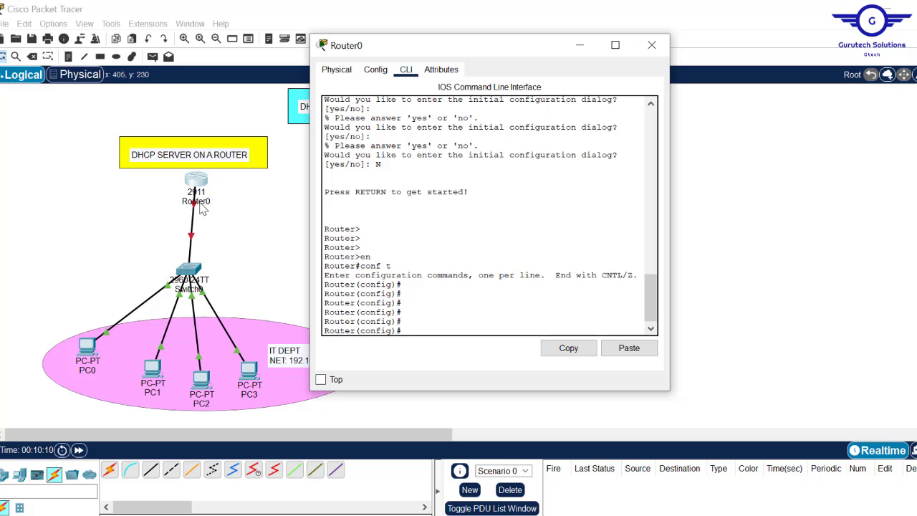
pyautogui.click(251, 216)
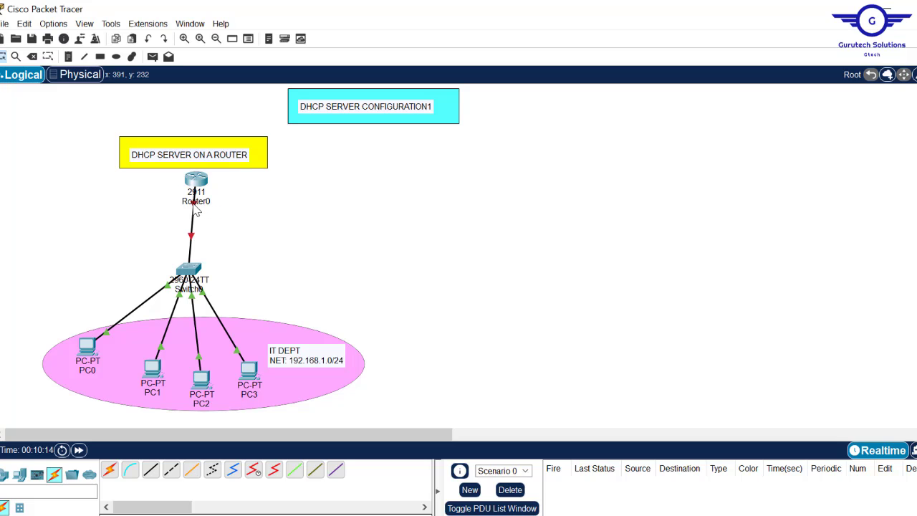
pyautogui.click(197, 182)
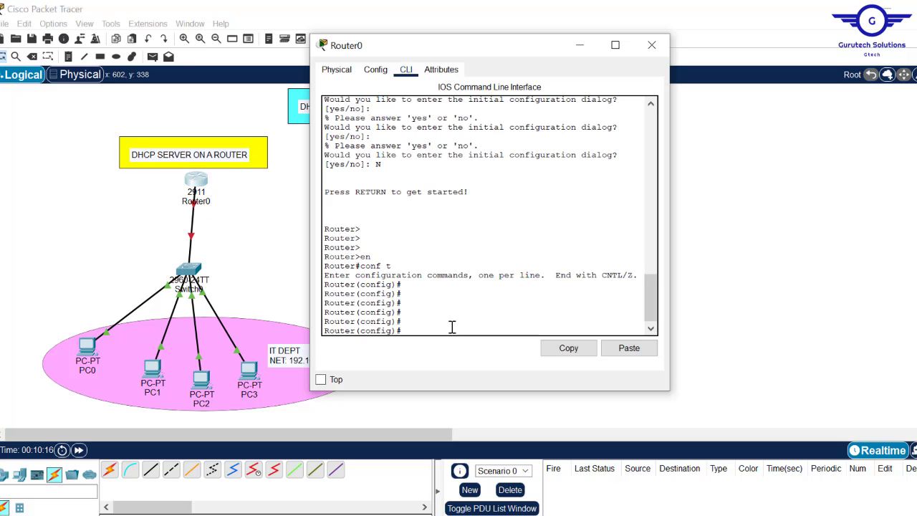
pyautogui.write('int')
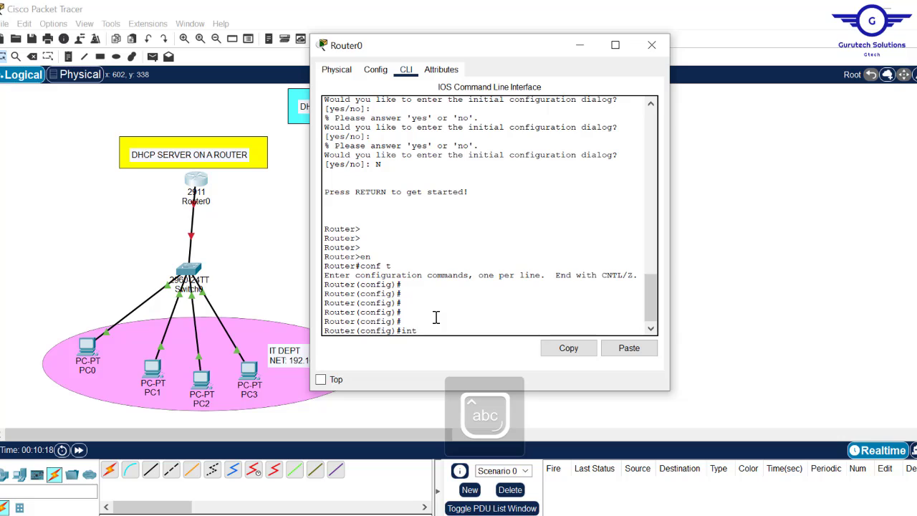
pyautogui.write(' gig ')
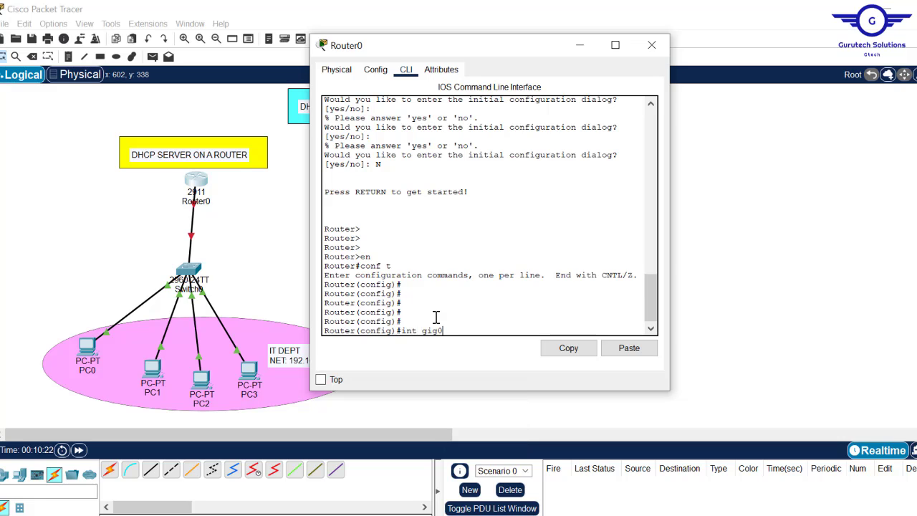
pyautogui.write('/0')
pyautogui.press('Return')
pyautogui.press('Return')
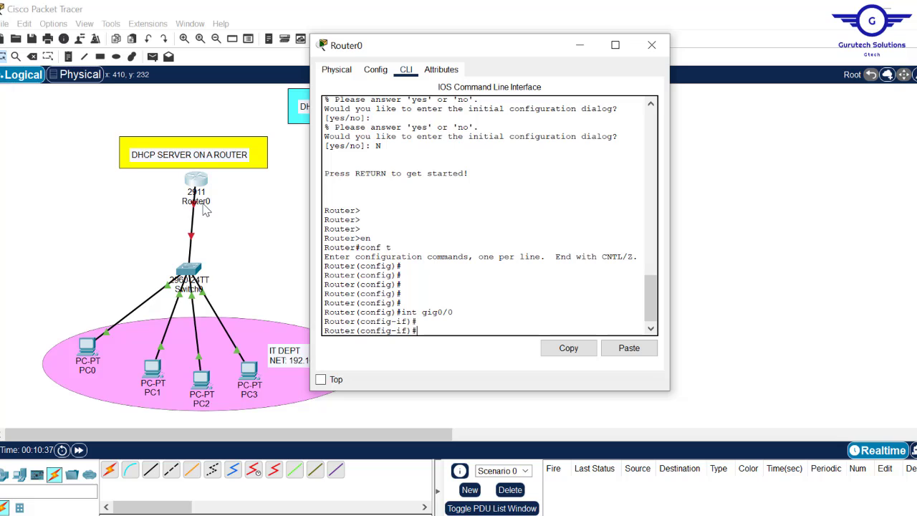
# Enable Router0's gig0/0 interface with no shut and return to the workspace
pyautogui.write('shut')
pyautogui.press('Return')
pyautogui.press('Return')
pyautogui.press('Return')
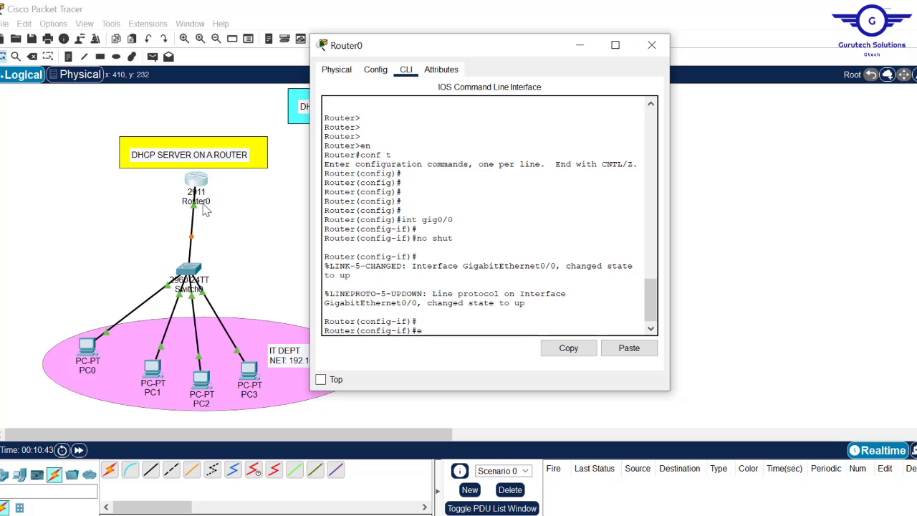
pyautogui.click(781, 131)
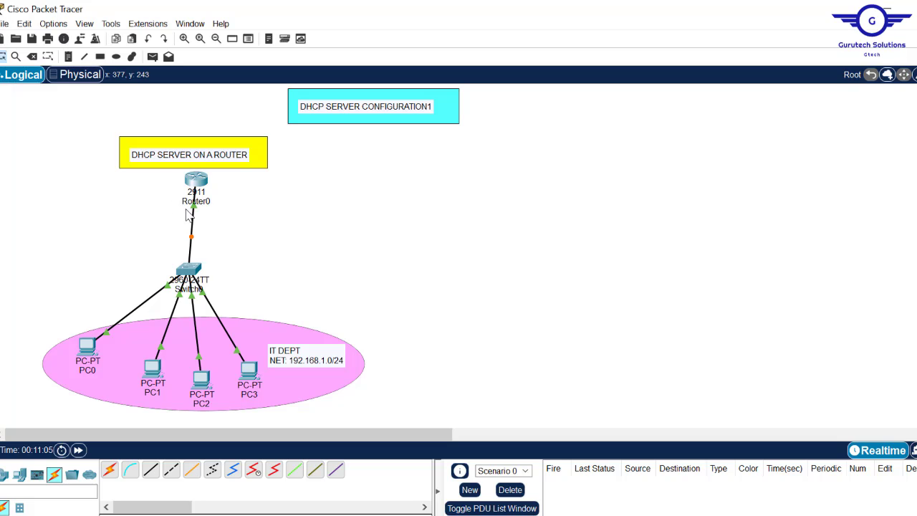
pyautogui.click(199, 180)
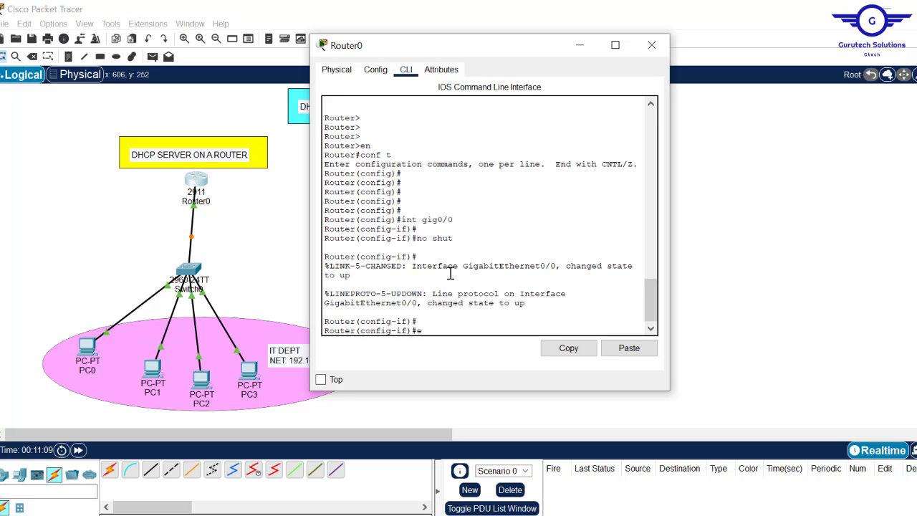
pyautogui.moveTo(455, 219); pyautogui.dragTo(403, 219)
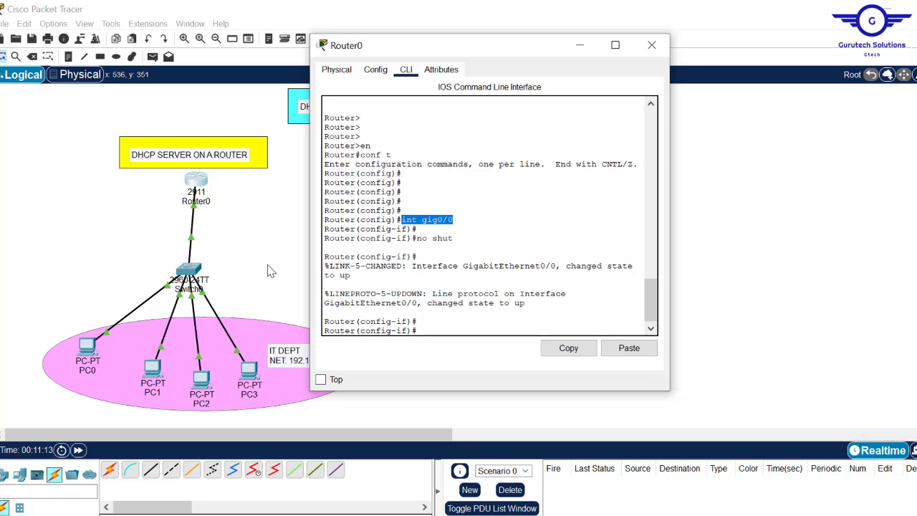
pyautogui.click(265, 245)
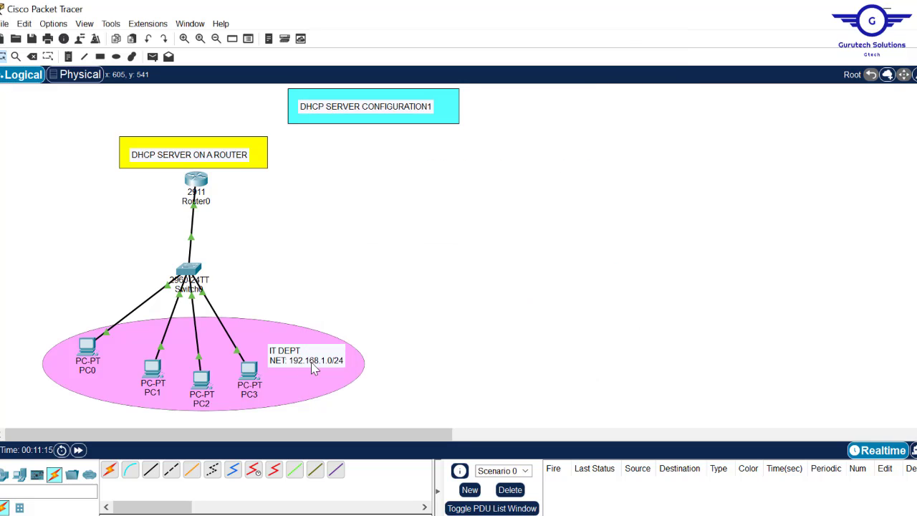
pyautogui.click(195, 186)
pyautogui.click(440, 334)
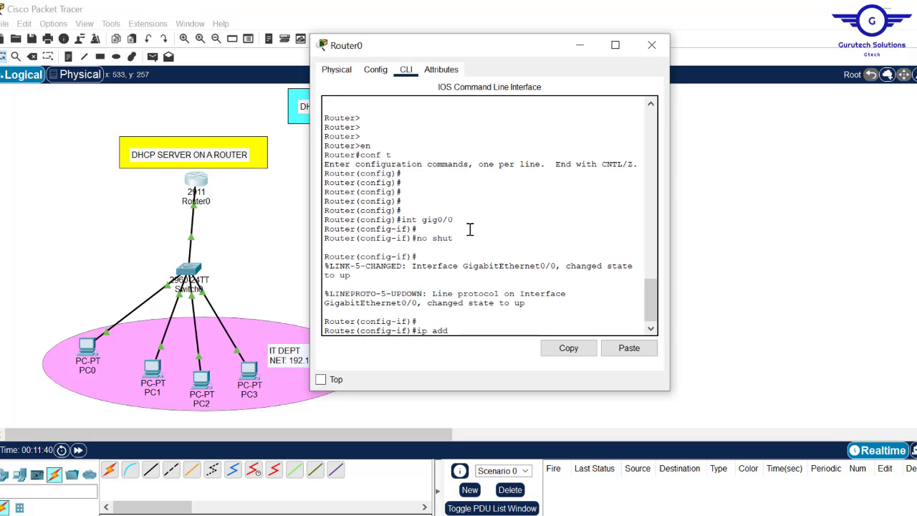
pyautogui.moveTo(454, 221); pyautogui.dragTo(410, 220)
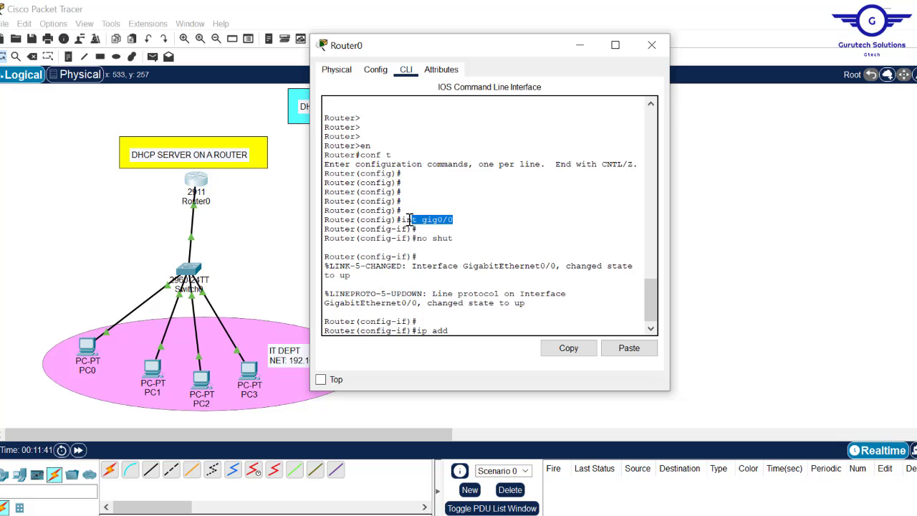
pyautogui.click(461, 323)
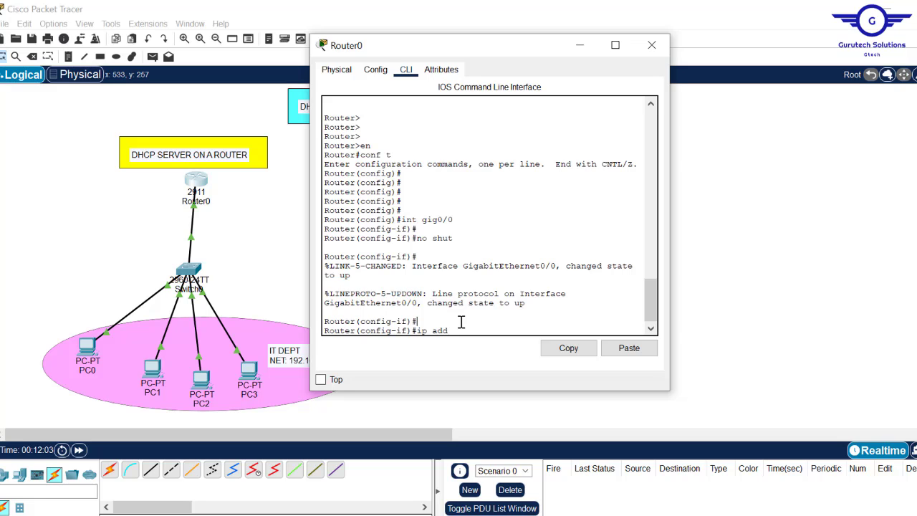
pyautogui.press('BackSpace')
pyautogui.press('BackSpace')
pyautogui.press('BackSpace')
pyautogui.press('BackSpace')
pyautogui.press('BackSpace')
pyautogui.press('BackSpace')
pyautogui.click(258, 257)
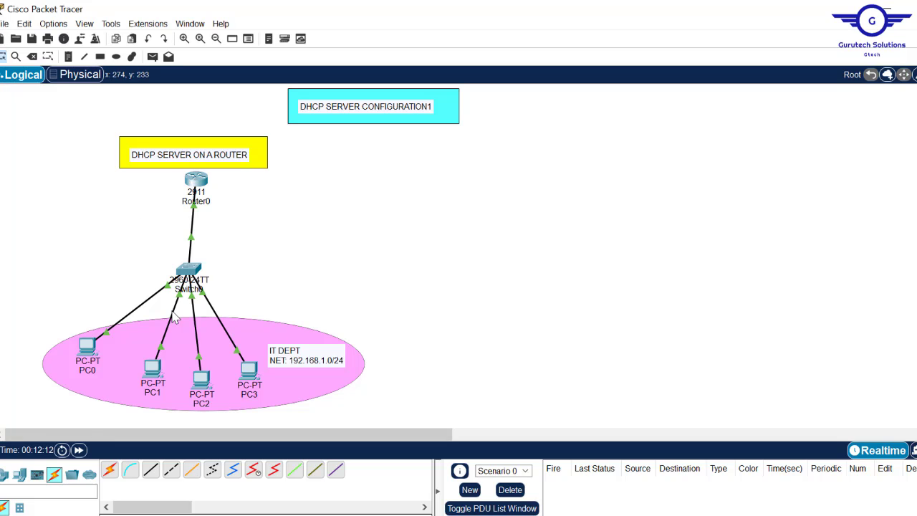
# Check PC0's IP configuration for its DHCP setting and close its window
pyautogui.click(86, 349)
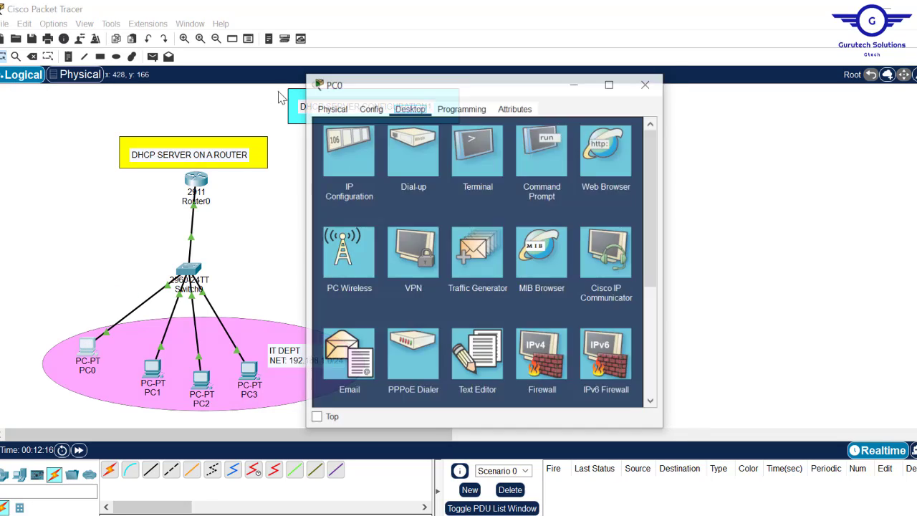
pyautogui.click(343, 166)
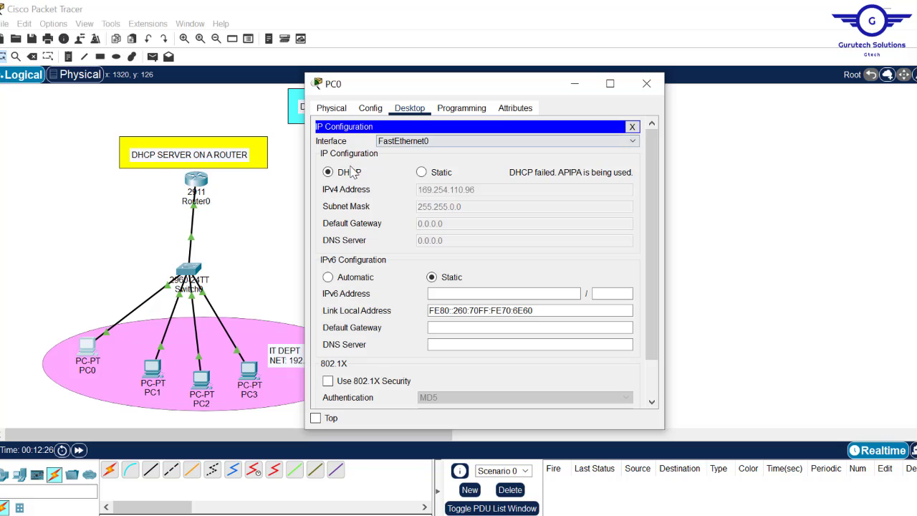
pyautogui.click(647, 85)
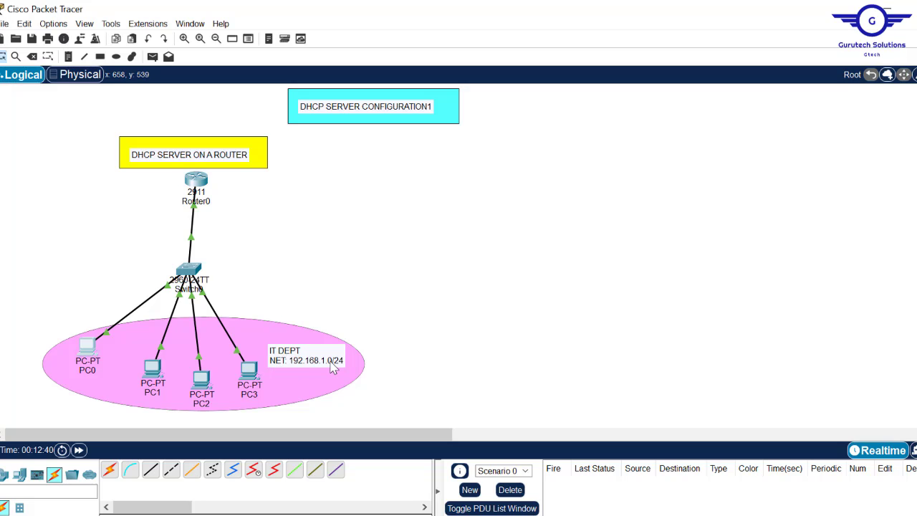
pyautogui.click(199, 185)
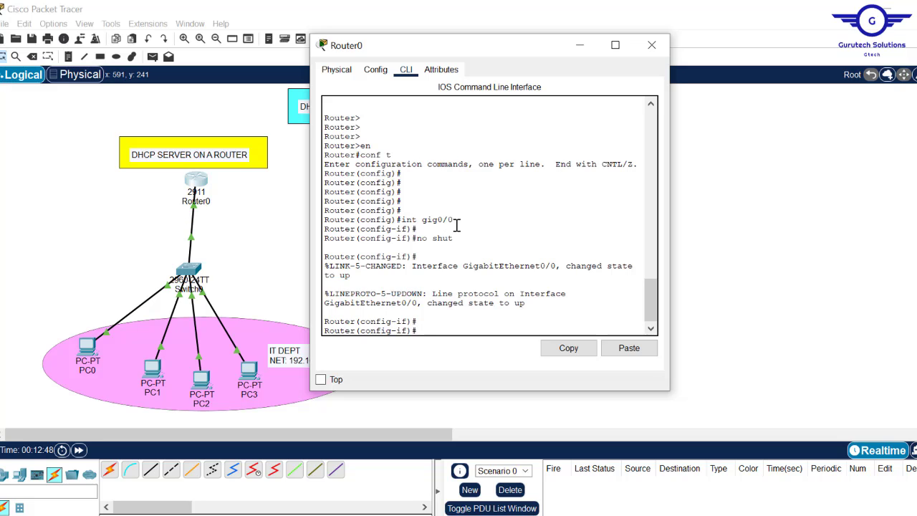
pyautogui.moveTo(453, 220); pyautogui.dragTo(399, 210)
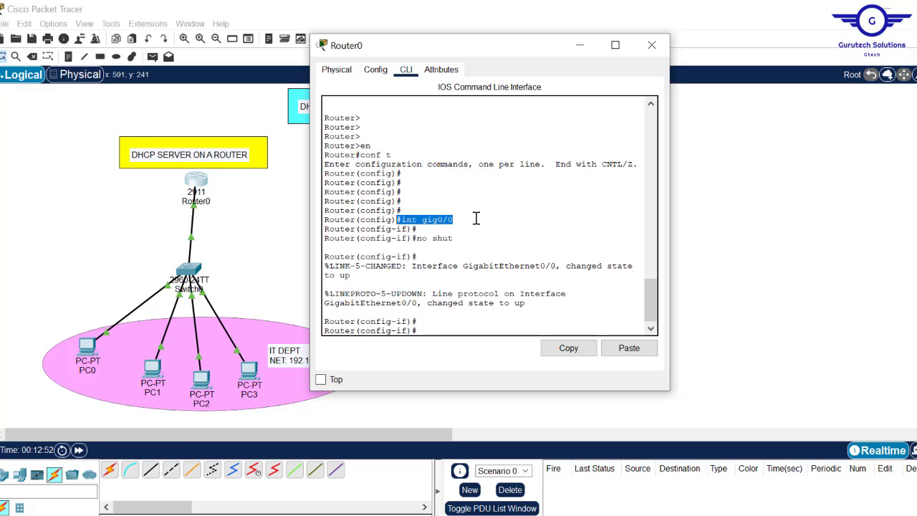
pyautogui.moveTo(470, 238); pyautogui.dragTo(421, 239)
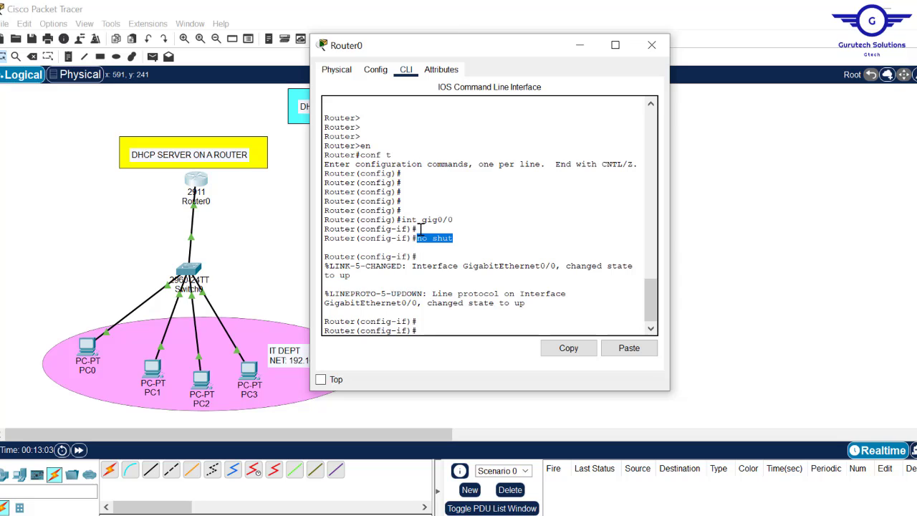
pyautogui.click(292, 197)
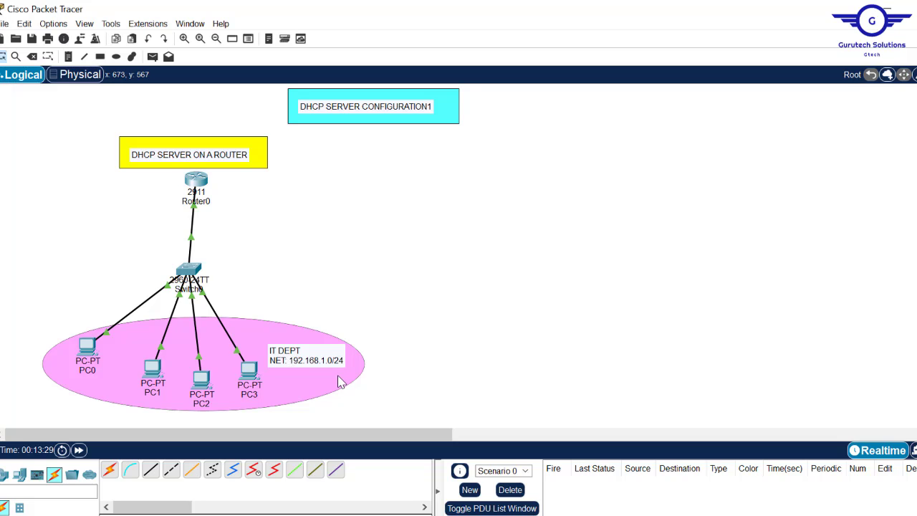
# Move the pink ellipse slightly down and to the right around the four PCs
pyautogui.moveTo(341, 382); pyautogui.dragTo(344, 392)
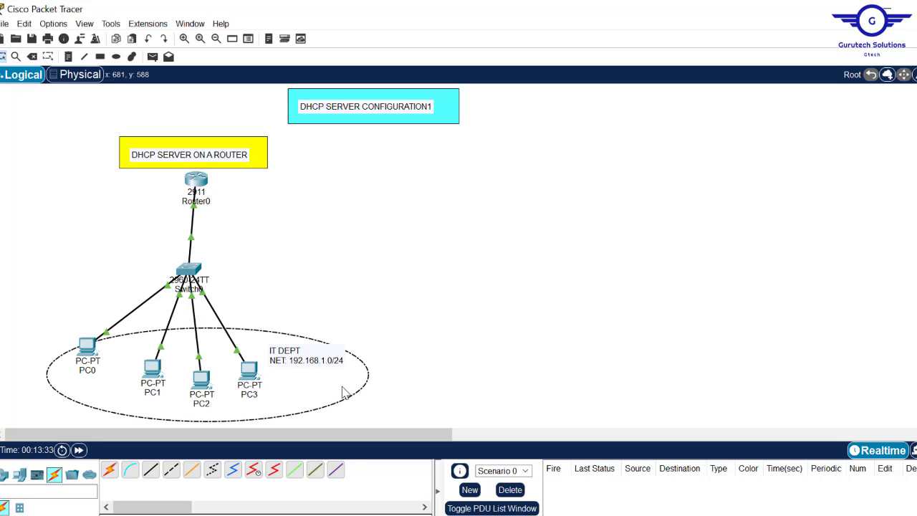
pyautogui.click(290, 250)
# In Router0's command line, leave interface configuration with ex and re-enter it with int gig0/0
pyautogui.click(202, 183)
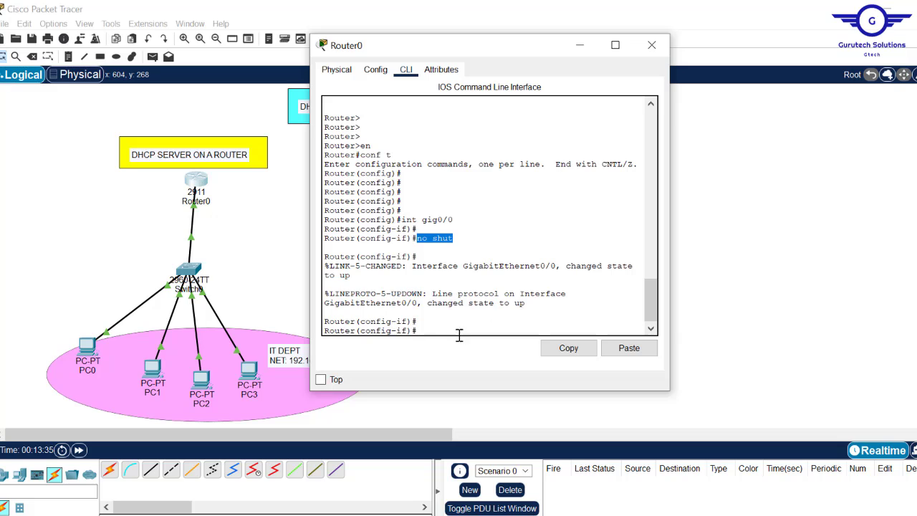
pyautogui.click(433, 329)
pyautogui.moveTo(454, 220); pyautogui.dragTo(404, 222)
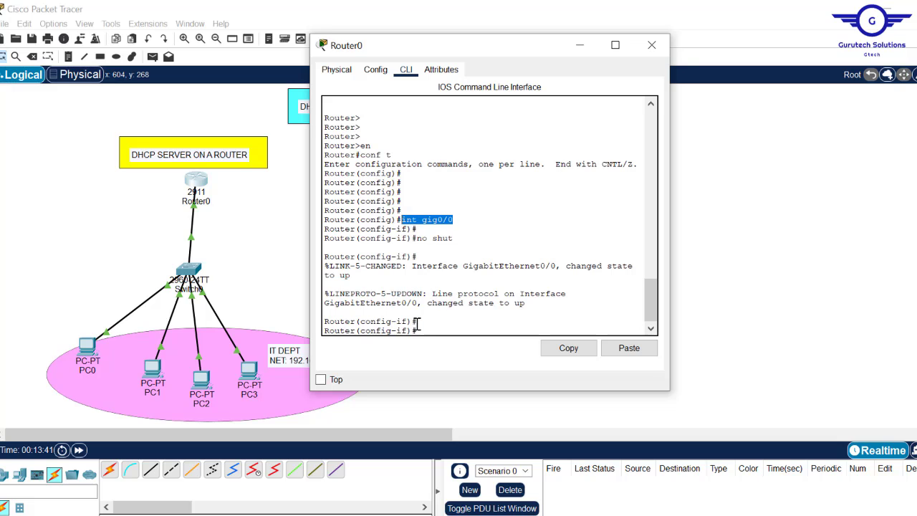
pyautogui.write('ex')
pyautogui.press('Return')
pyautogui.press('Return')
pyautogui.press('Return')
pyautogui.press('Return')
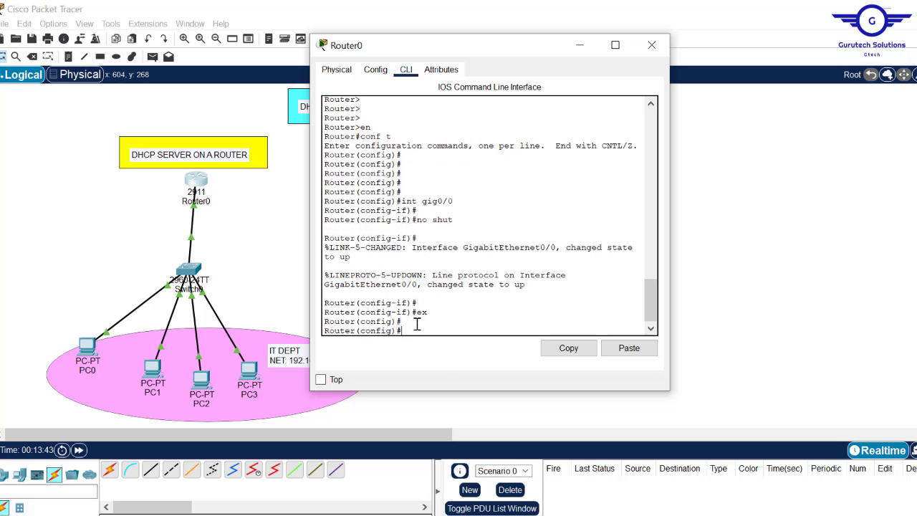
pyautogui.write('ex')
pyautogui.press('Up')
pyautogui.press('Up')
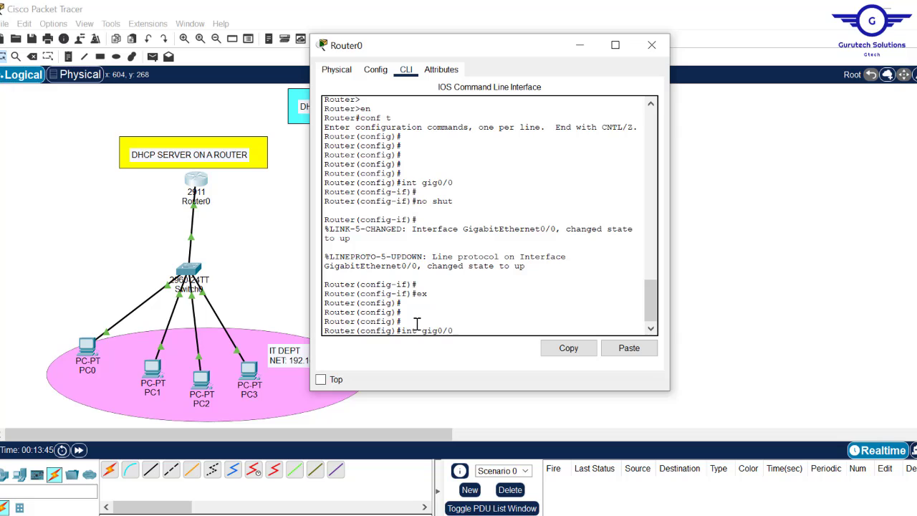
pyautogui.press('Return')
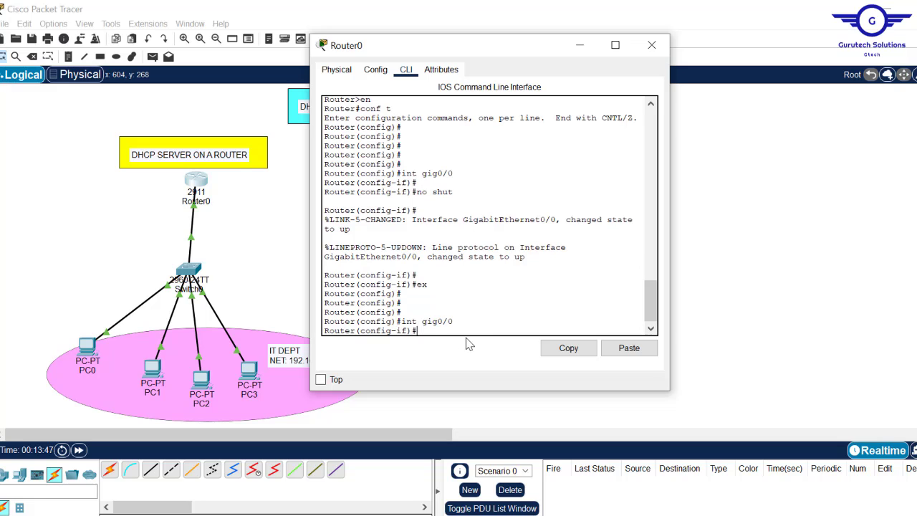
# Assign 192.168.1.1 with mask 255.255.255.0 to Router0's gig0/0, exit interface configuration and close the router window
pyautogui.write('ip add 192.168.1.1 255.255.255.')
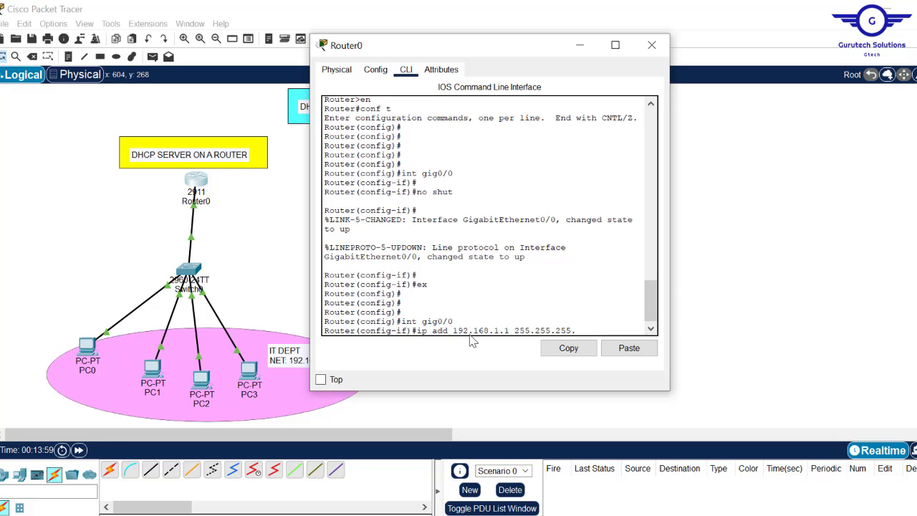
pyautogui.write('0')
pyautogui.press('Return')
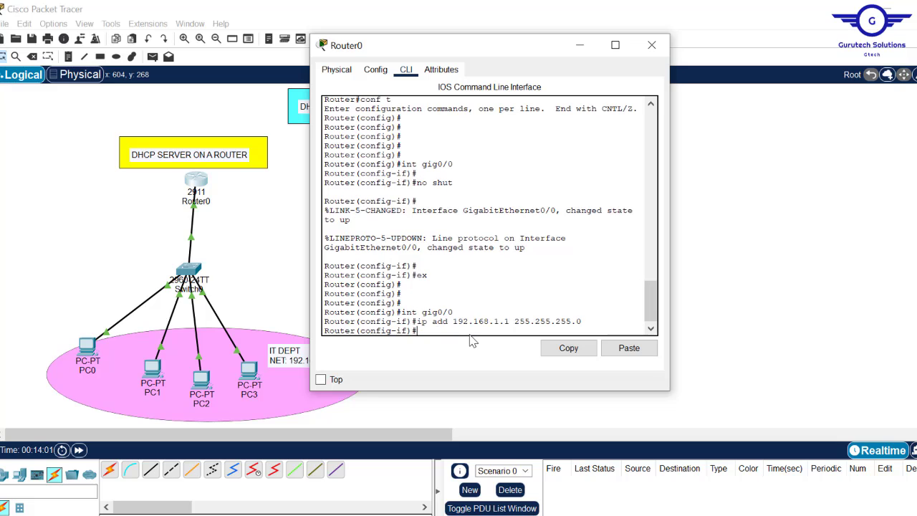
pyautogui.write('exit')
pyautogui.press('Return')
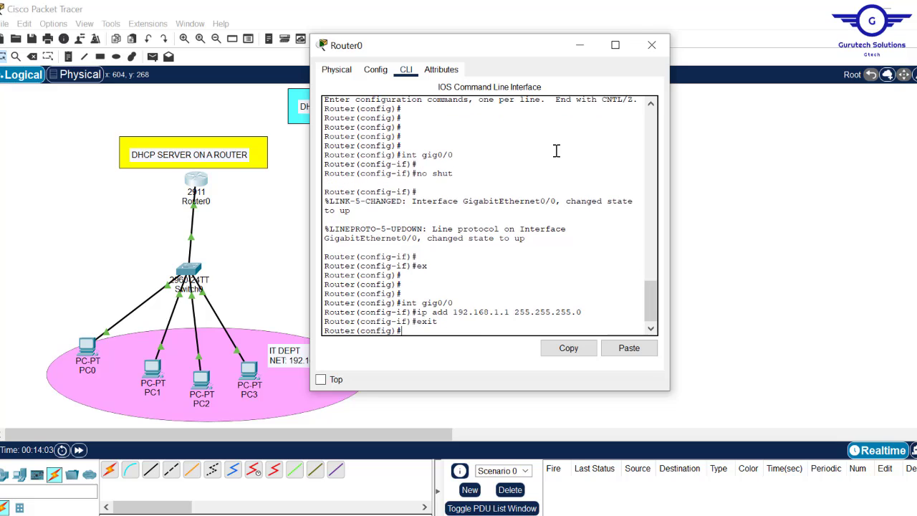
pyautogui.click(653, 45)
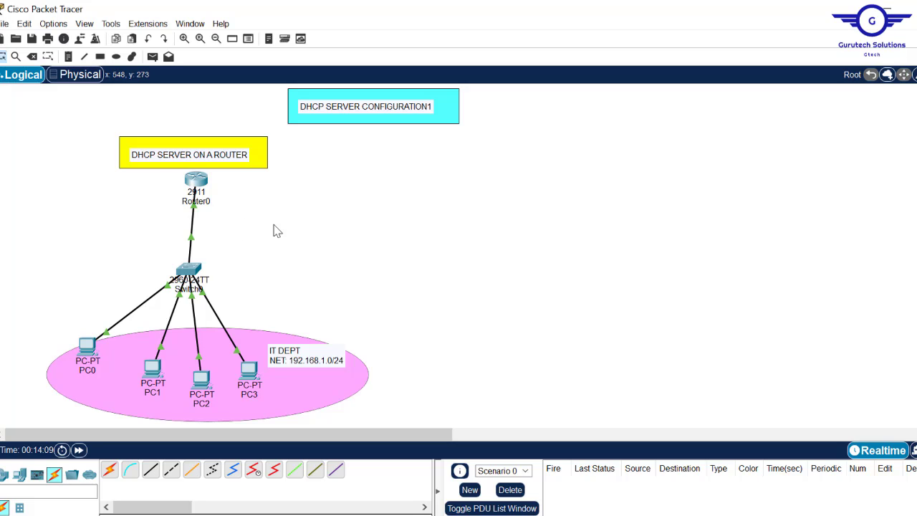
# Move the pink ellipse around the four PCs slightly up and view PC2's port and address summary
pyautogui.click(257, 342)
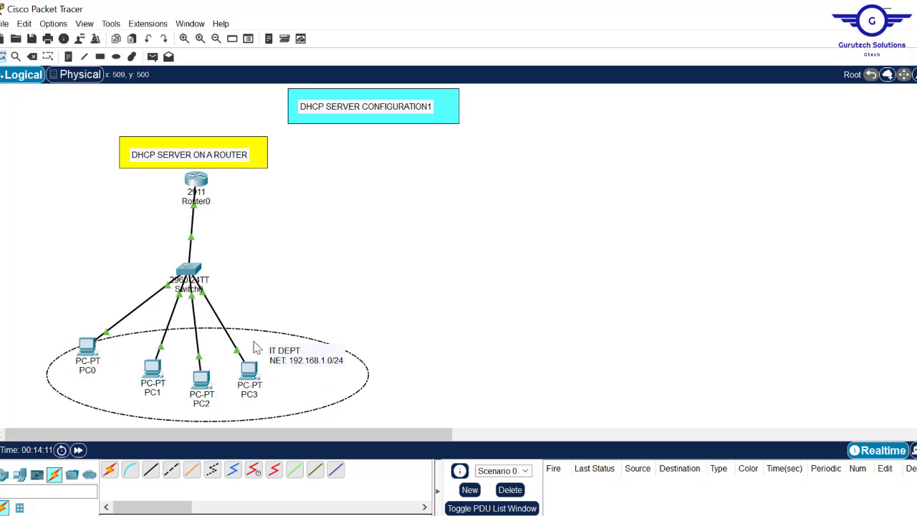
pyautogui.click(313, 245)
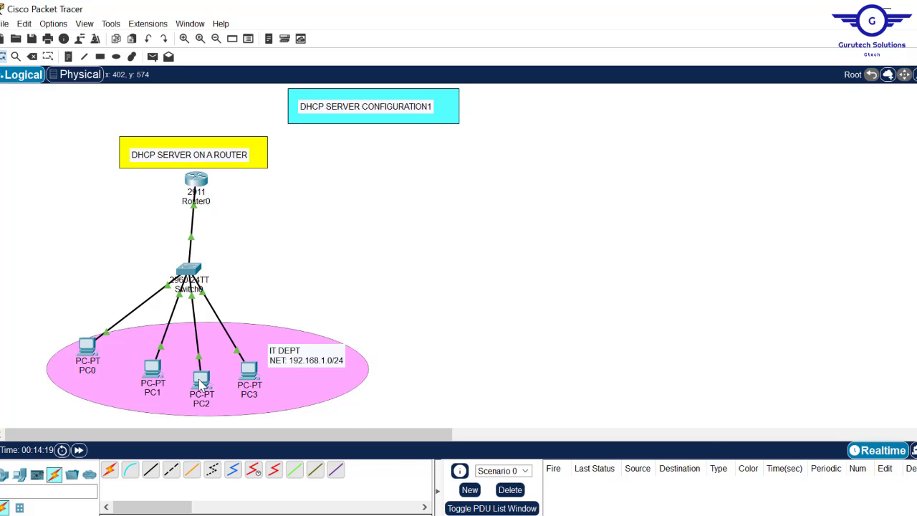
pyautogui.moveTo(202, 385)
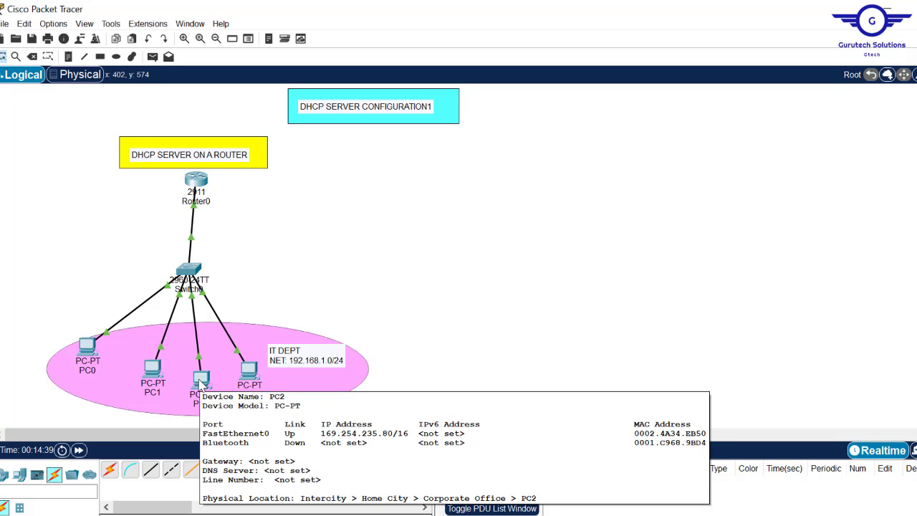
# Reopen Router0's command line and enable the DHCP service in global configuration with service dhcp
pyautogui.click(194, 180)
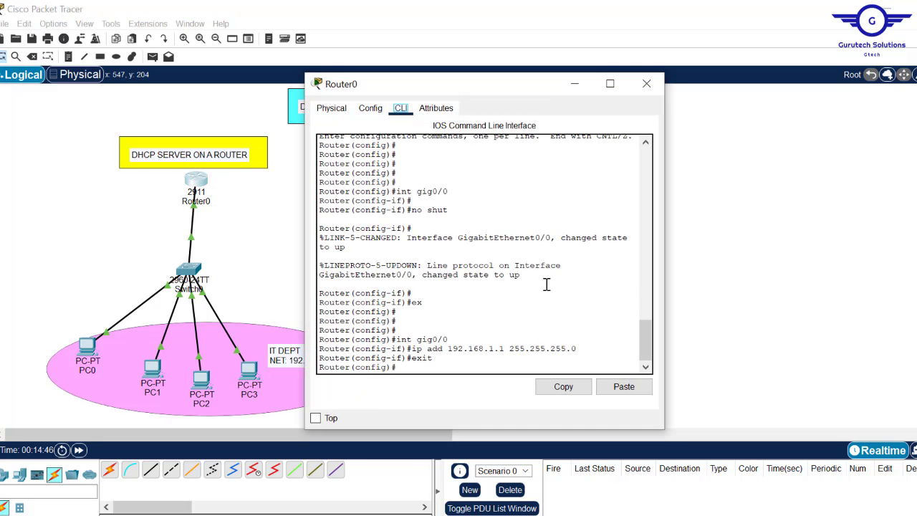
pyautogui.click(448, 284)
pyautogui.press('Return')
pyautogui.press('Return')
pyautogui.press('Return')
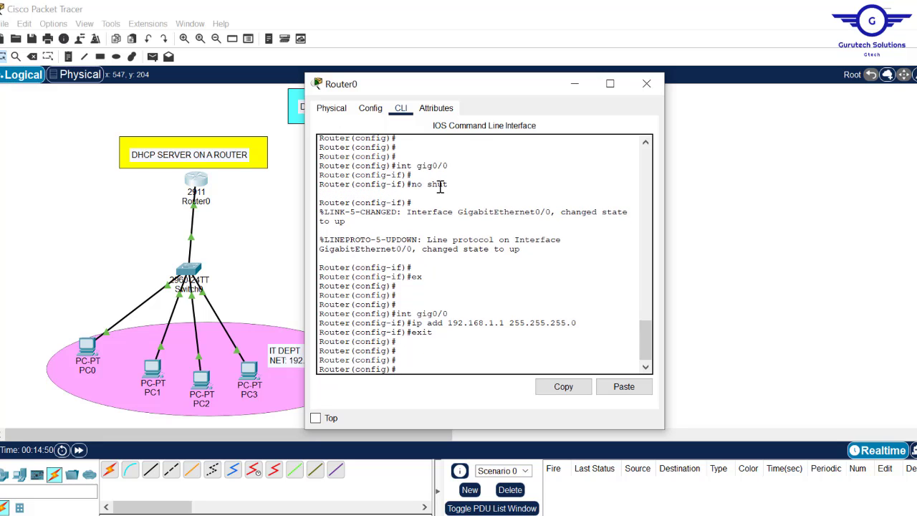
pyautogui.moveTo(380, 93); pyautogui.dragTo(370, 65)
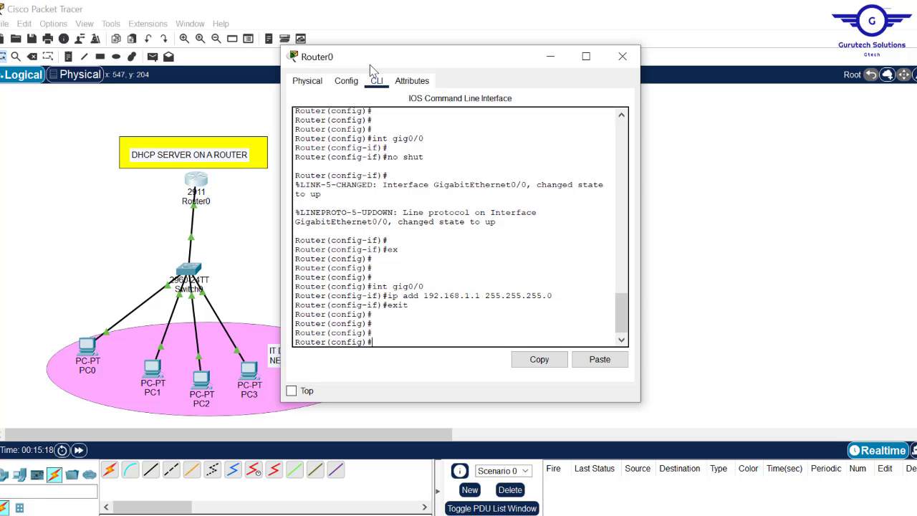
pyautogui.write('servi')
pyautogui.press('Tab')
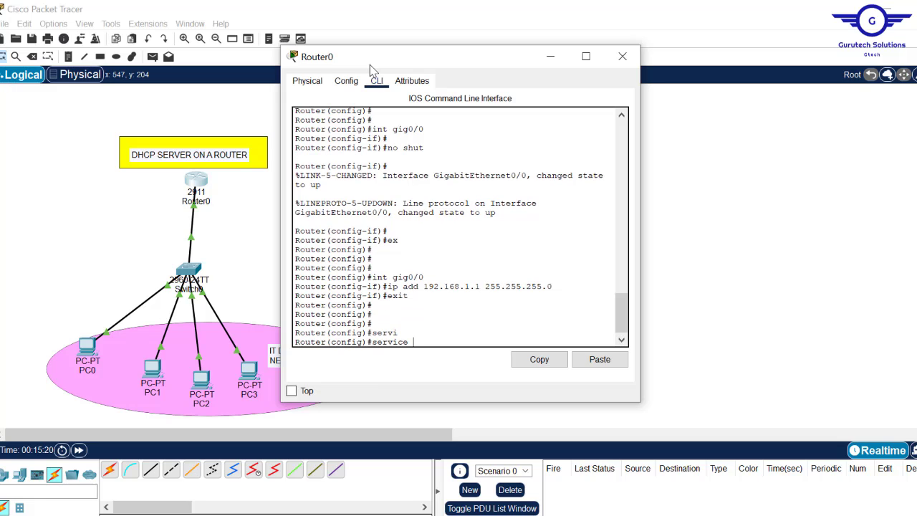
pyautogui.write('dhc')
pyautogui.press('Tab')
pyautogui.press('Return')
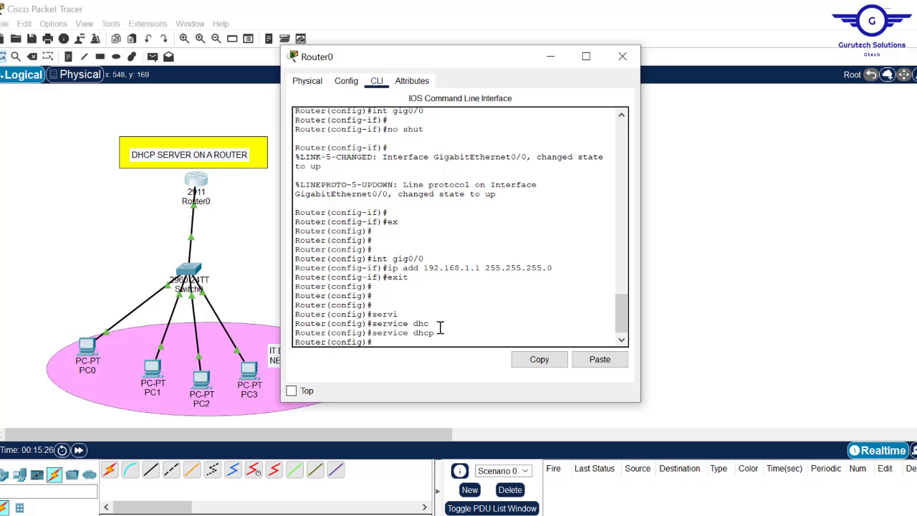
pyautogui.moveTo(440, 331); pyautogui.dragTo(374, 333)
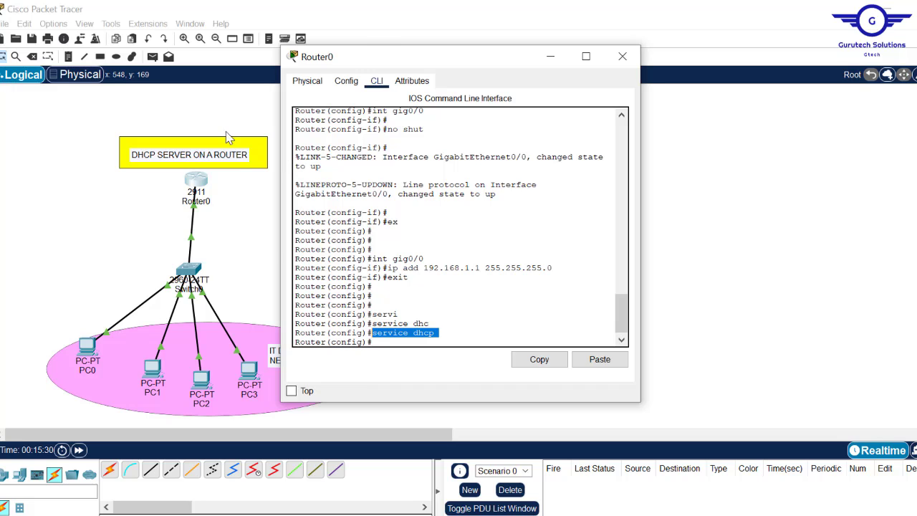
pyautogui.click(424, 334)
pyautogui.press('Return')
pyautogui.press('Return')
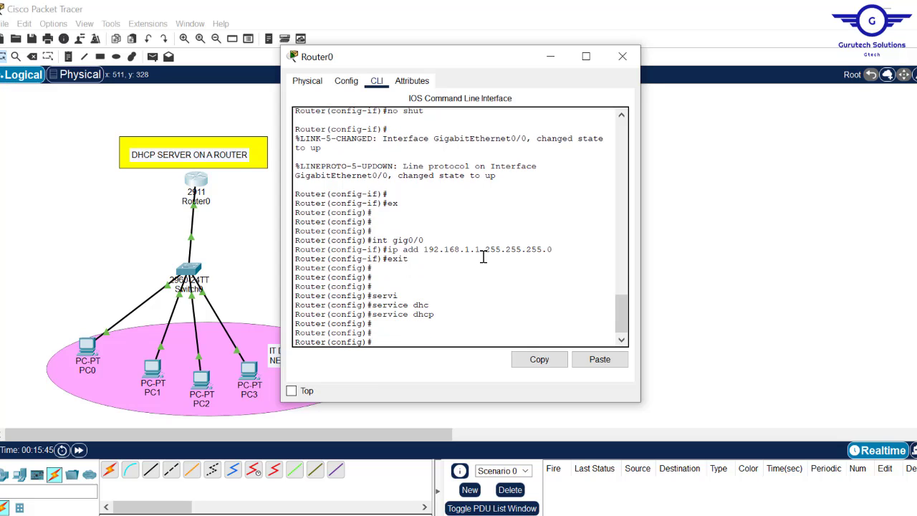
pyautogui.click(251, 244)
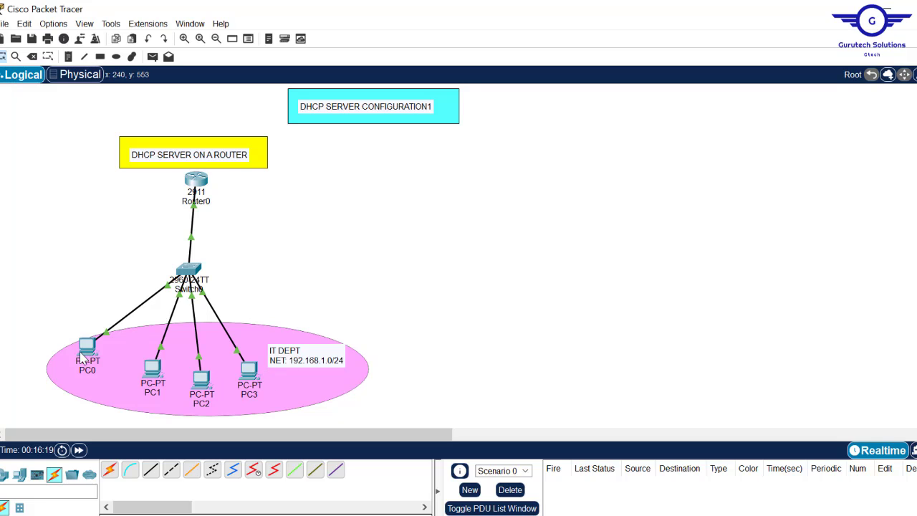
pyautogui.click(200, 185)
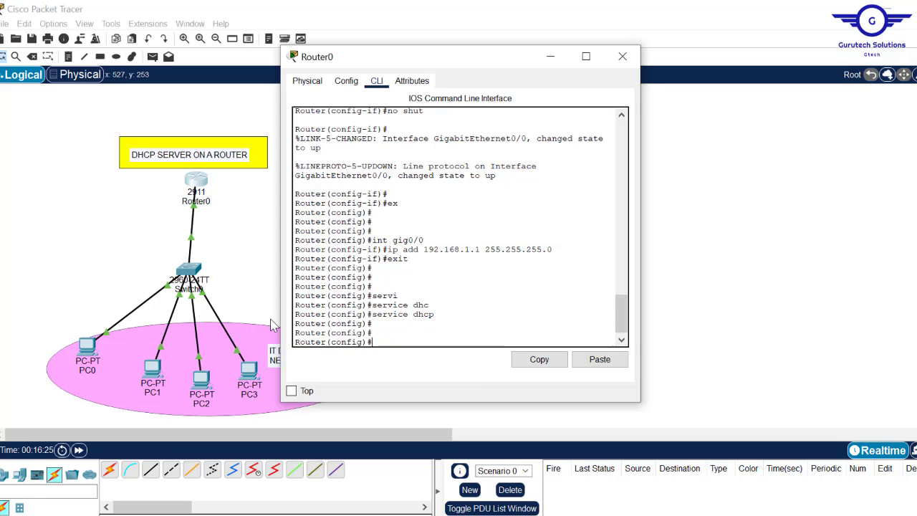
pyautogui.click(255, 265)
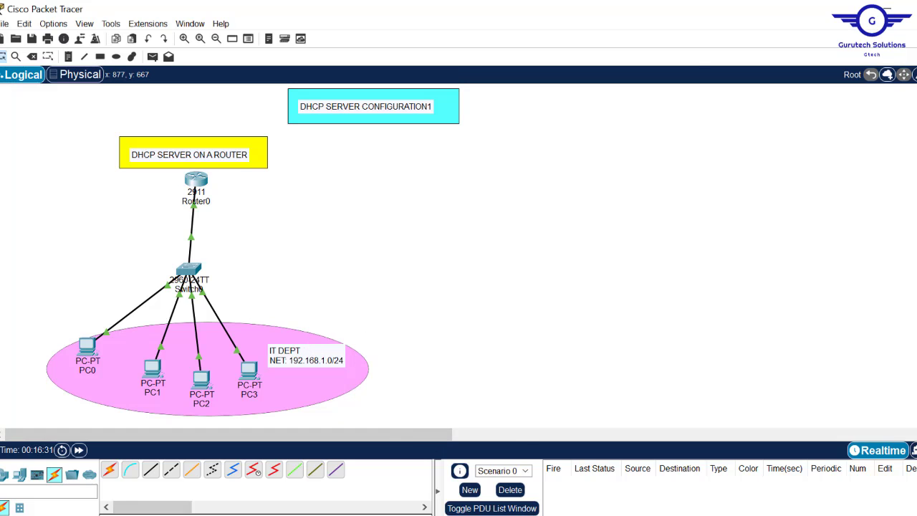
# Switch to Google Meet, present the entire screen, and return to Router0's command line in Cisco Packet Tracer with the sharing bar hidden
pyautogui.hotkey('alt', 'Tab')
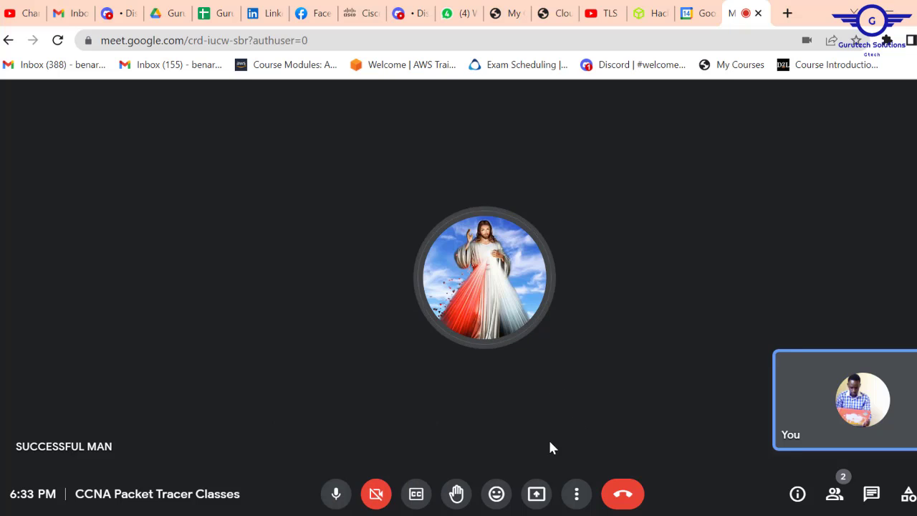
pyautogui.click(537, 499)
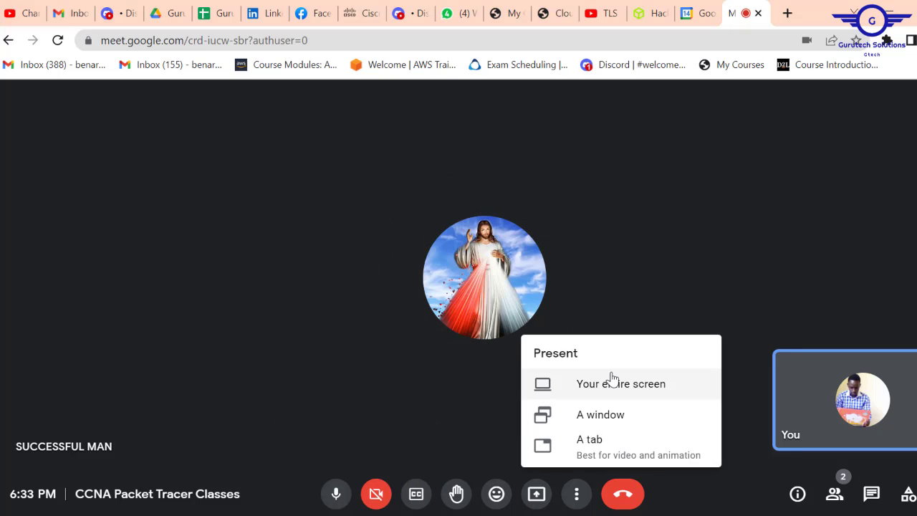
pyautogui.click(614, 387)
pyautogui.click(386, 240)
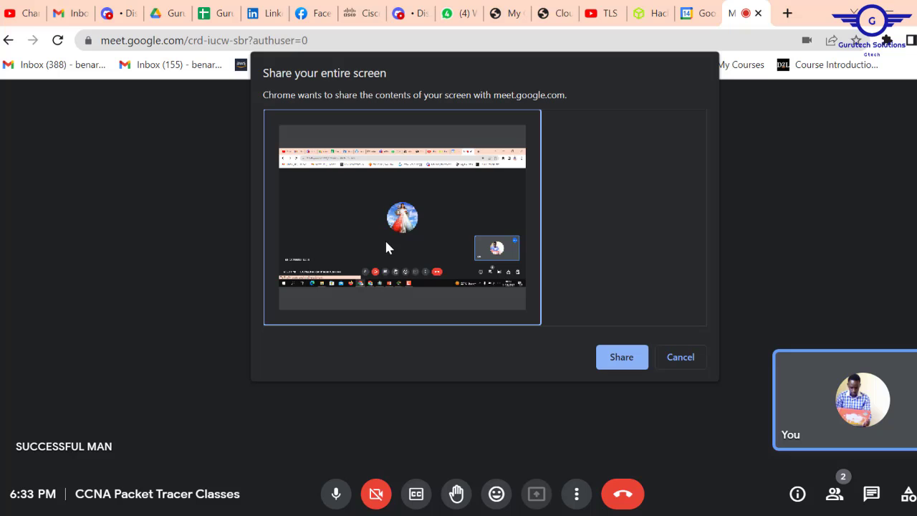
pyautogui.click(609, 358)
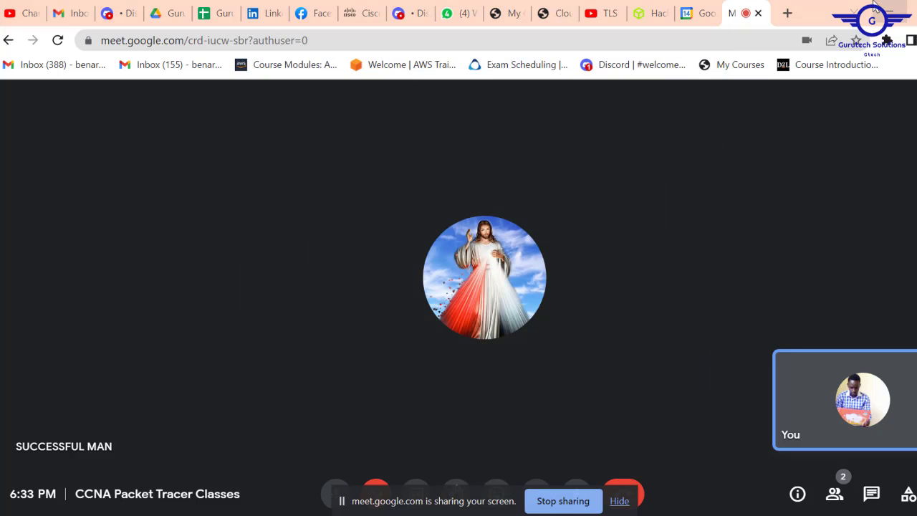
pyautogui.click(895, 15)
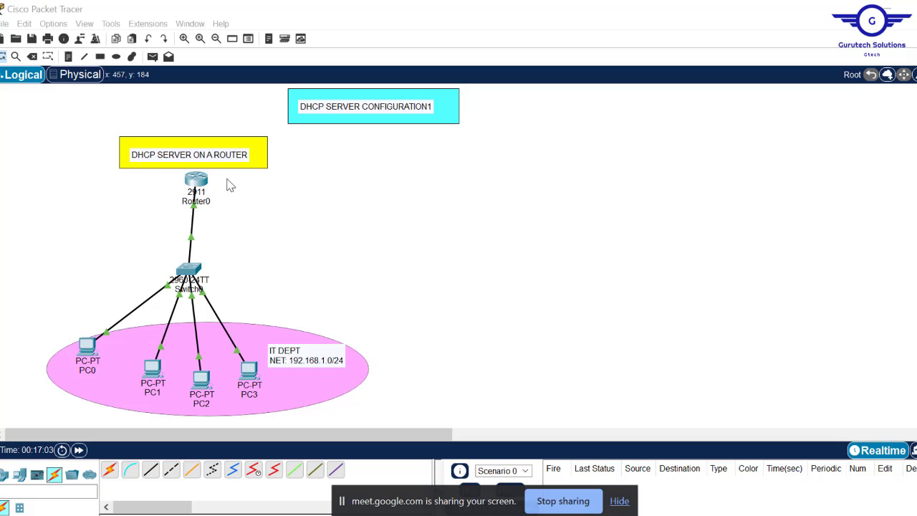
pyautogui.click(197, 180)
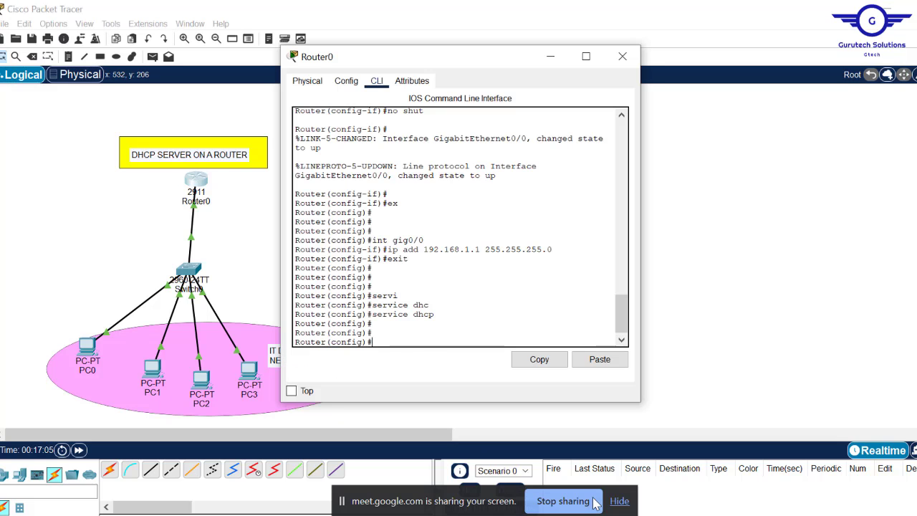
pyautogui.click(618, 501)
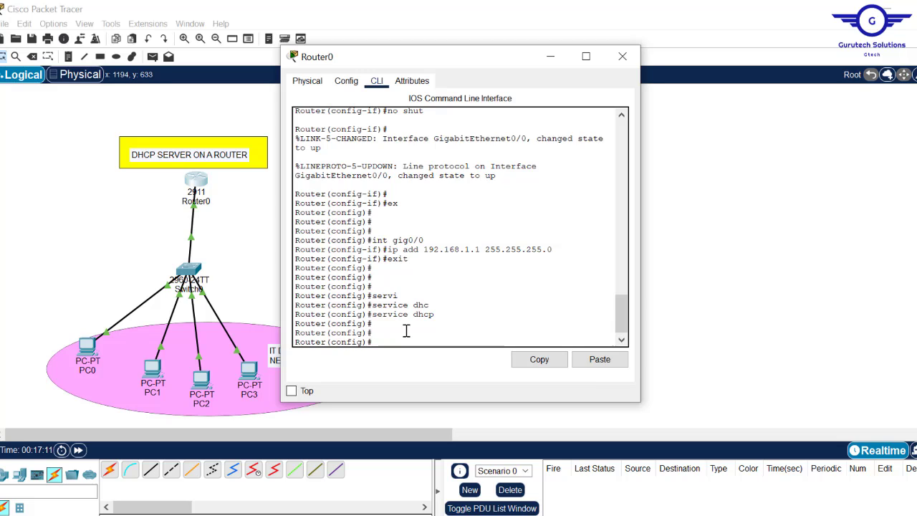
# Create a DHCP pool named IT-DEPT on Router0 with ip dhcp pool
pyautogui.write('ip dhc')
pyautogui.press('Tab')
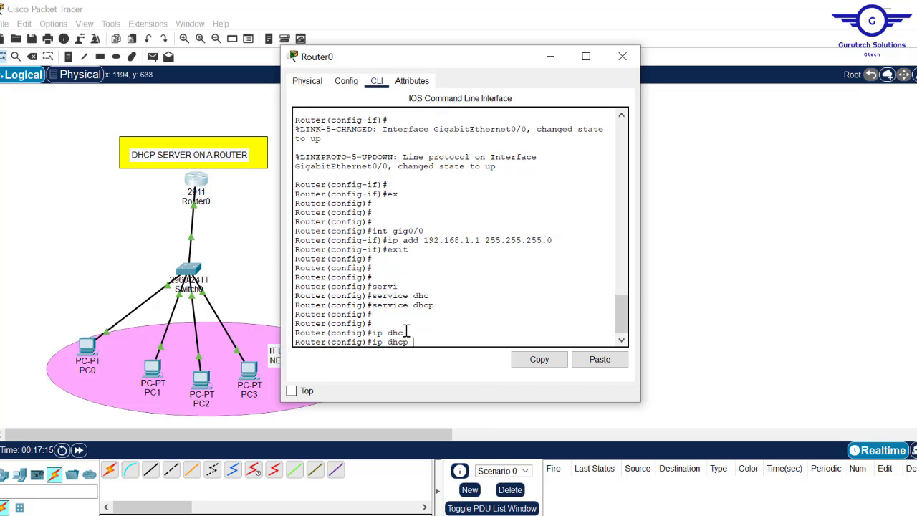
pyautogui.write('pool')
pyautogui.moveTo(423, 63); pyautogui.dragTo(484, 66)
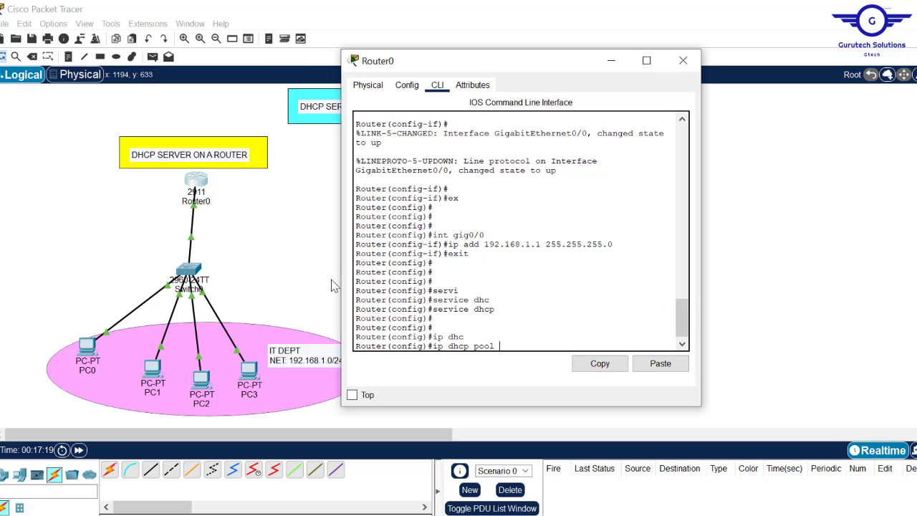
pyautogui.write('IT-DEP')
pyautogui.press('BackSpace')
pyautogui.write('PT')
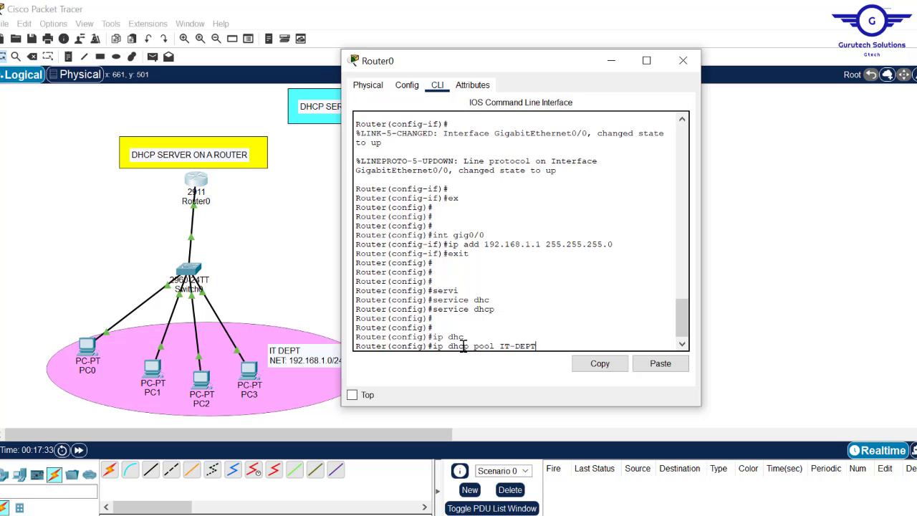
pyautogui.press('Return')
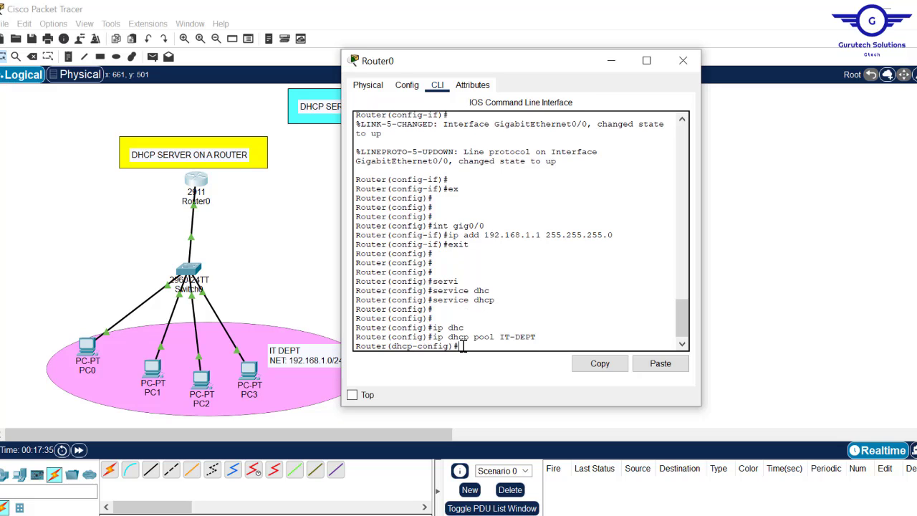
# Set the IT-DEPT pool's network to 192.168.1.0 with mask 255.255.255.0
pyautogui.moveTo(538, 337); pyautogui.dragTo(502, 339)
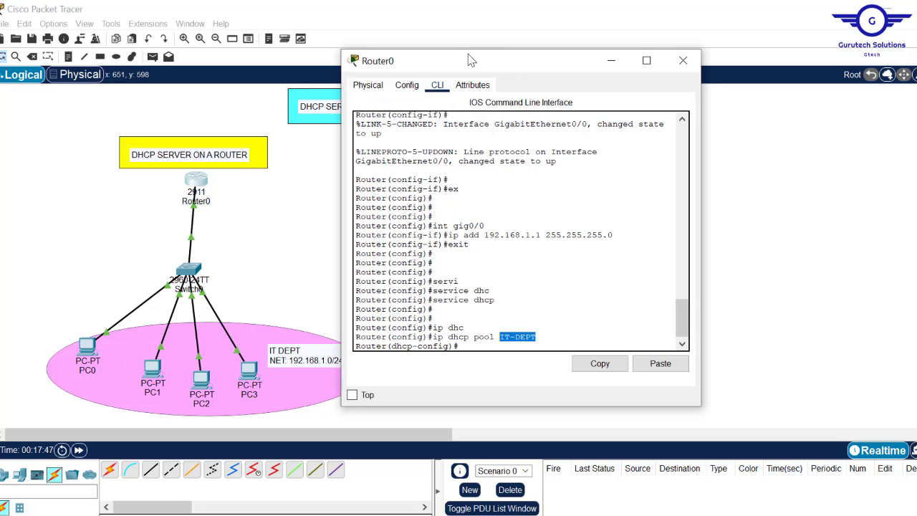
pyautogui.moveTo(469, 58); pyautogui.dragTo(485, 63)
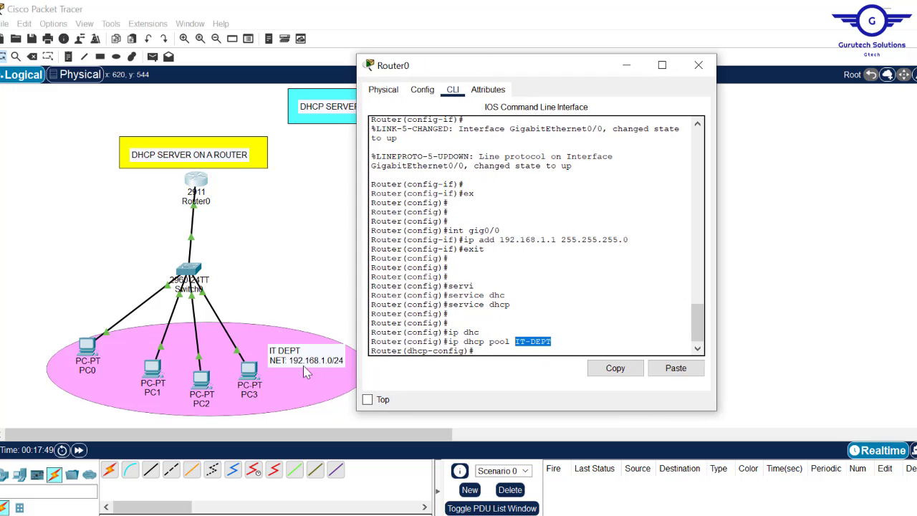
pyautogui.click(483, 349)
pyautogui.write('netw')
pyautogui.press('Tab')
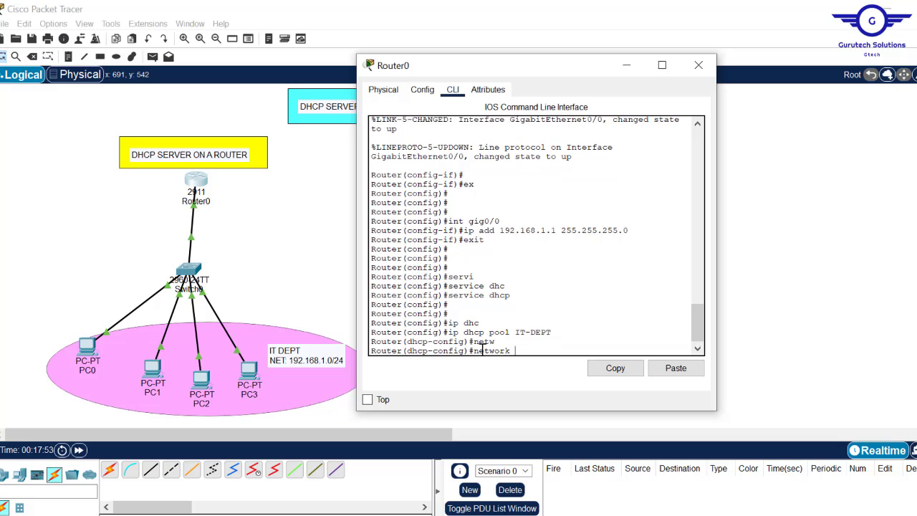
pyautogui.write('192.168.1.0 255.255.255.0')
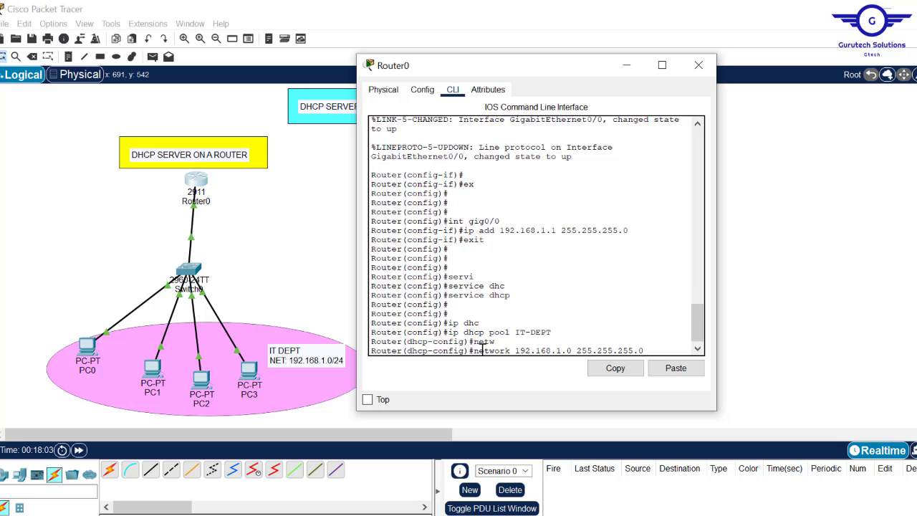
pyautogui.press('Return')
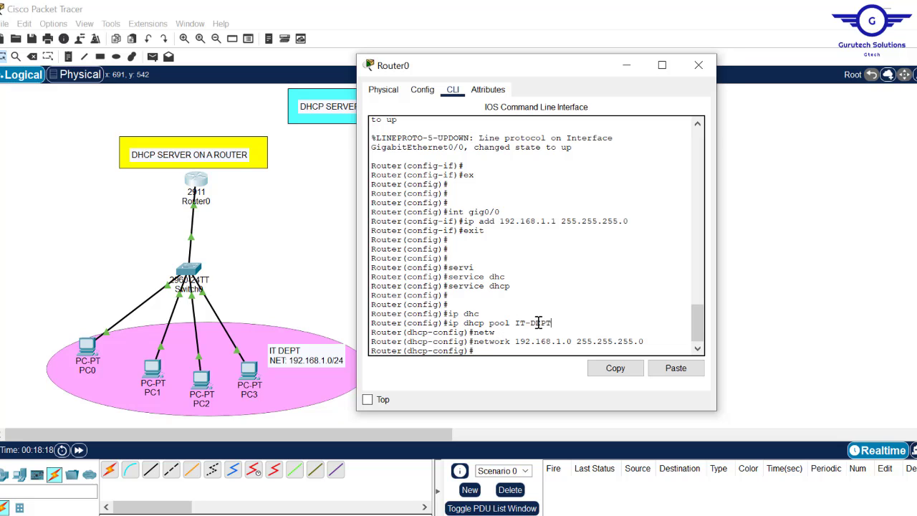
pyautogui.moveTo(550, 323); pyautogui.dragTo(516, 322)
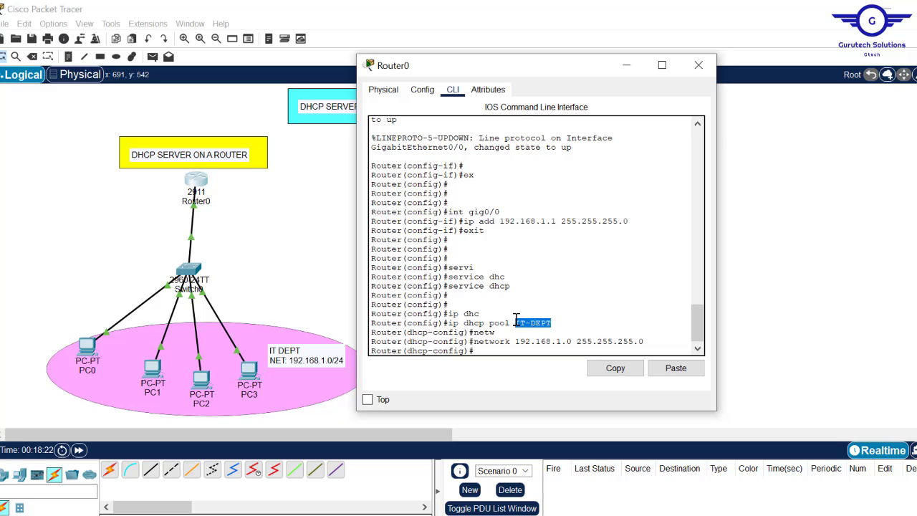
pyautogui.moveTo(517, 321); pyautogui.dragTo(492, 322)
pyautogui.click(488, 350)
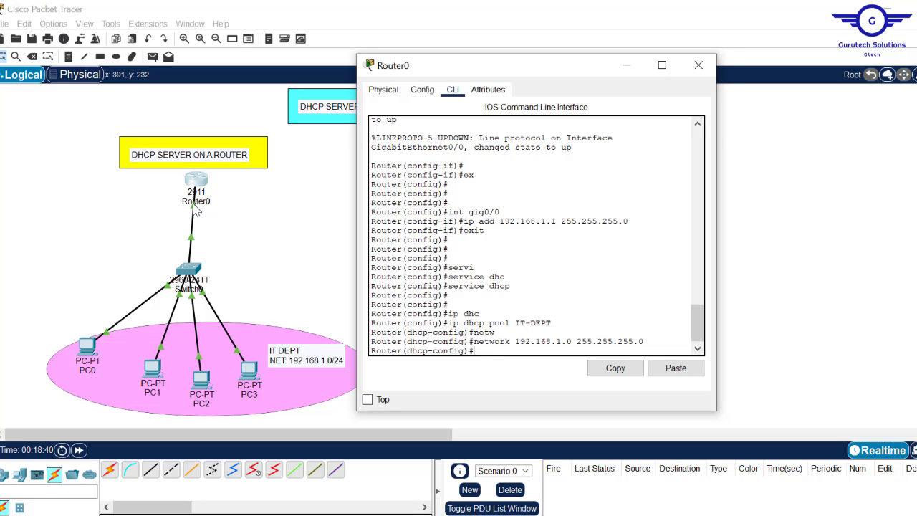
# Check Router0's interface addresses in the topology and set the IT-DEPT pool's default router to 192.168.1.1
pyautogui.click(282, 198)
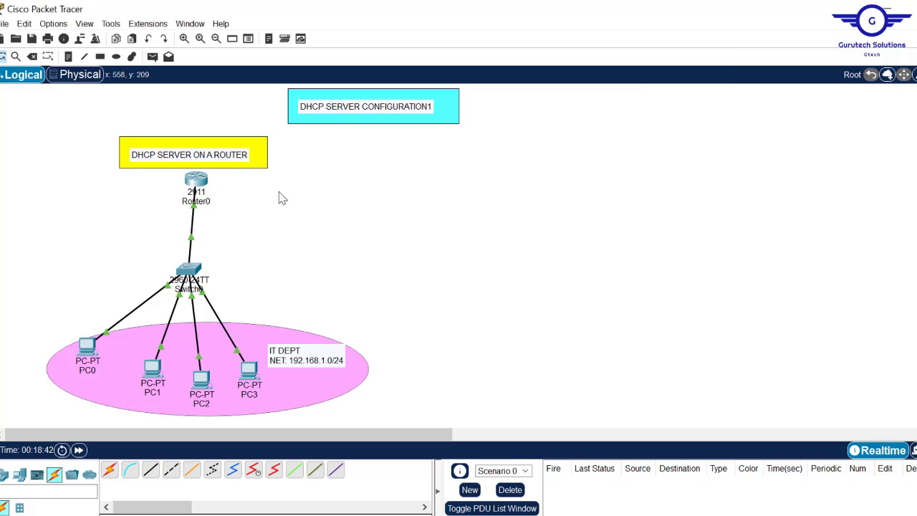
pyautogui.moveTo(191, 184)
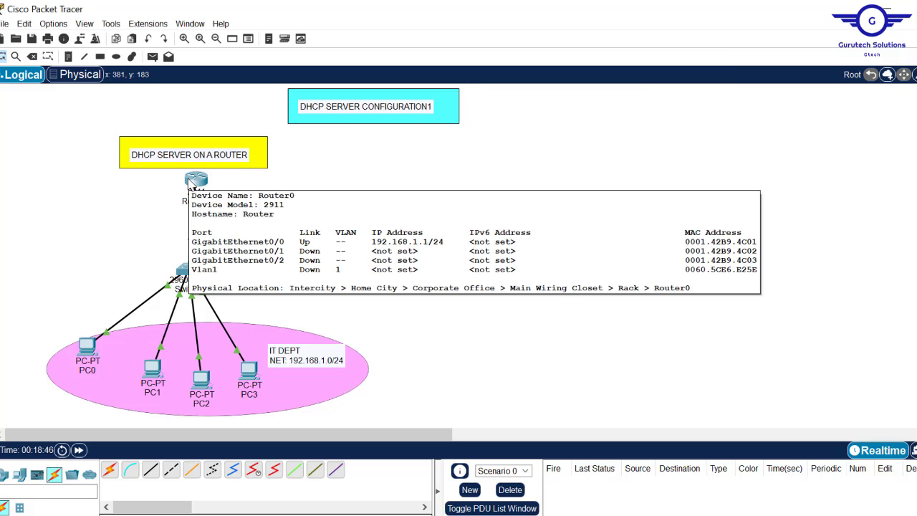
pyautogui.click(190, 184)
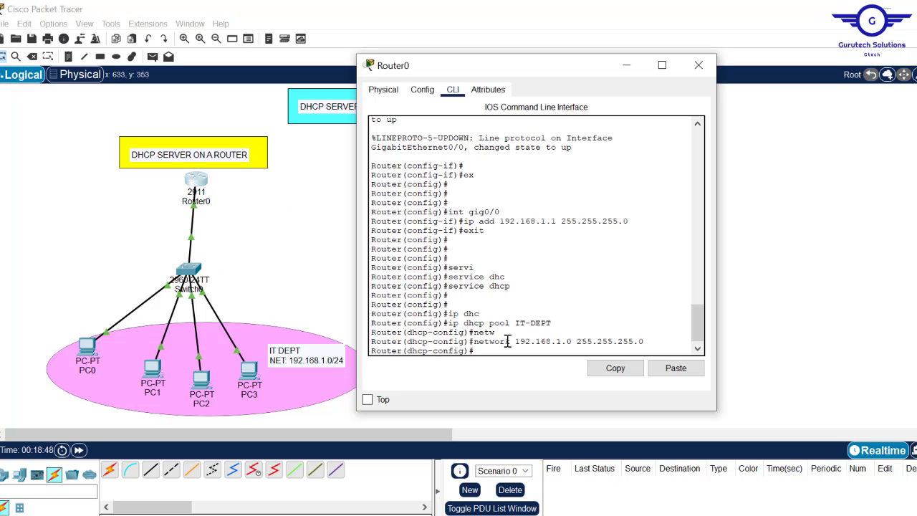
pyautogui.write('defa')
pyautogui.press('Tab')
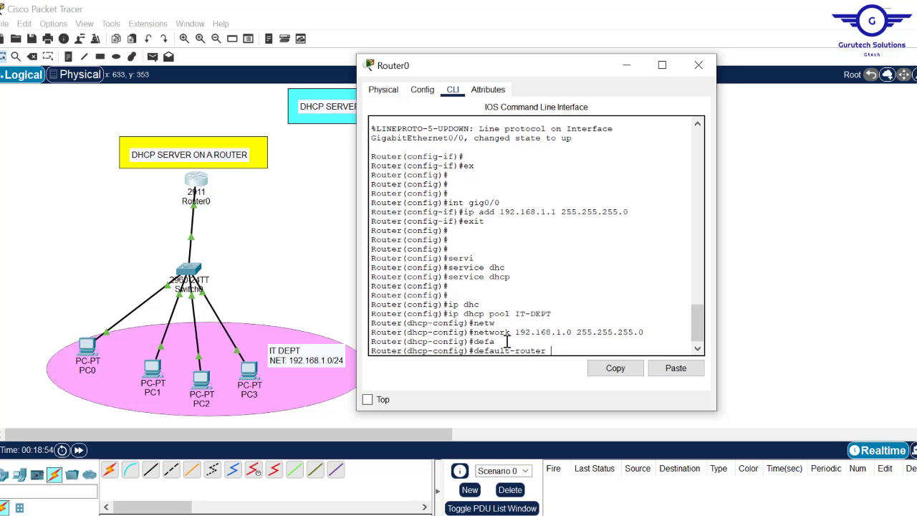
pyautogui.write('192.168.1.1')
pyautogui.press('Return')
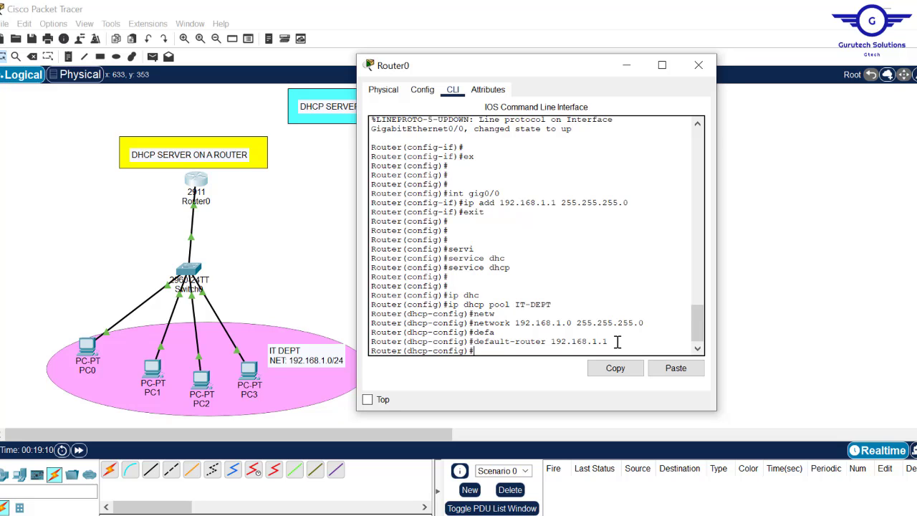
# Review the IT-DEPT pool commands and the gig0/0 address commands in Router0's command line
pyautogui.moveTo(620, 343); pyautogui.dragTo(463, 307)
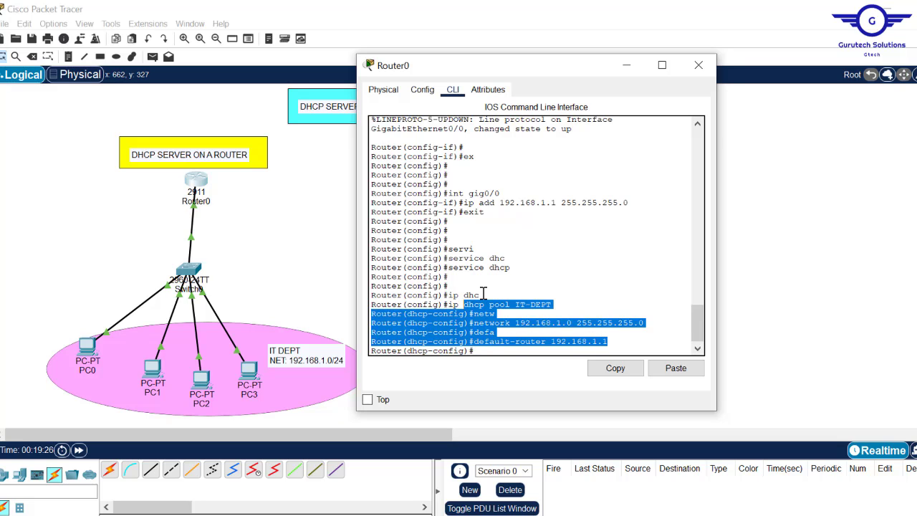
pyautogui.click(492, 343)
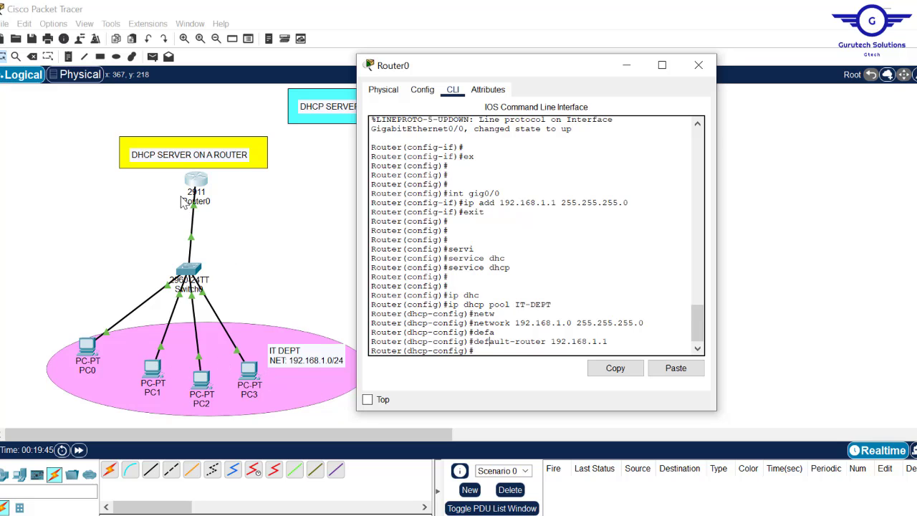
pyautogui.moveTo(629, 203); pyautogui.dragTo(451, 192)
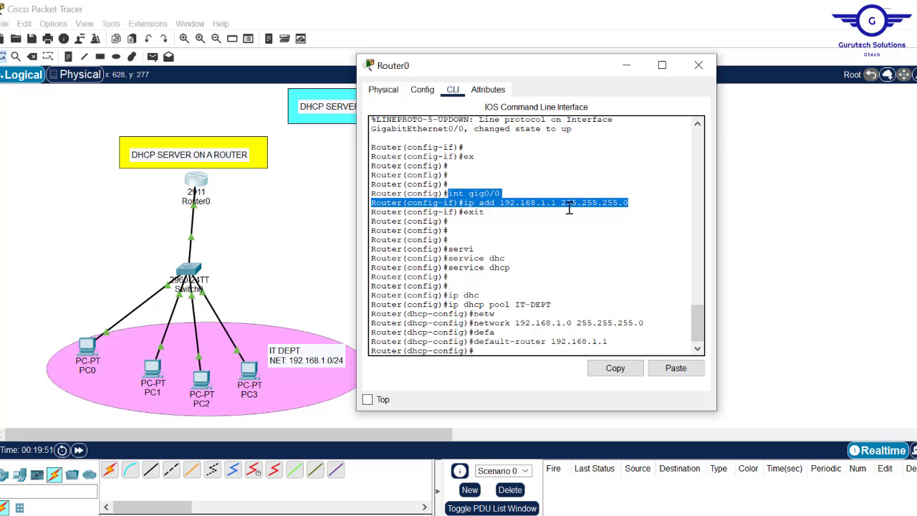
pyautogui.click(533, 306)
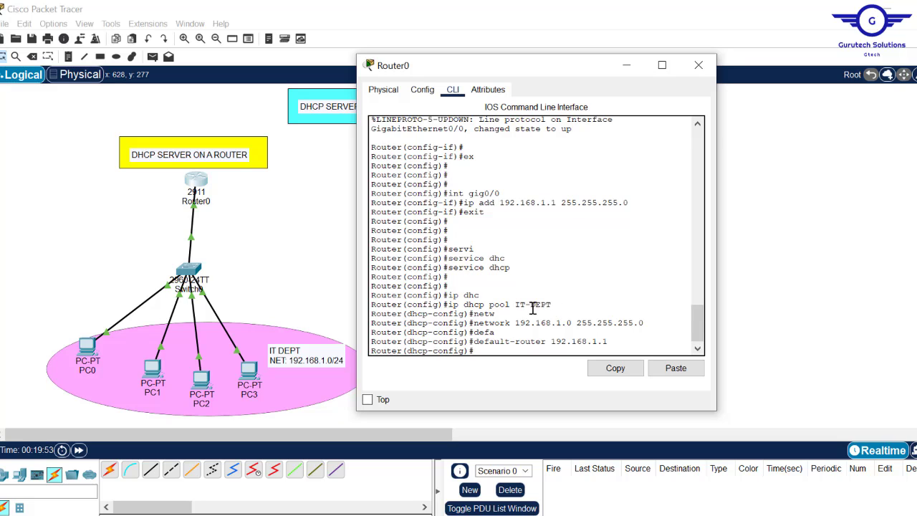
pyautogui.moveTo(552, 305); pyautogui.dragTo(514, 308)
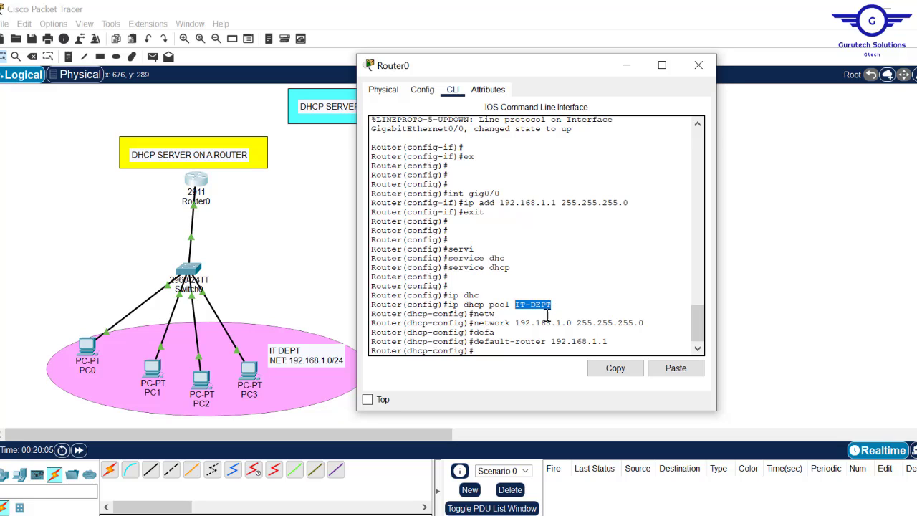
pyautogui.click(494, 346)
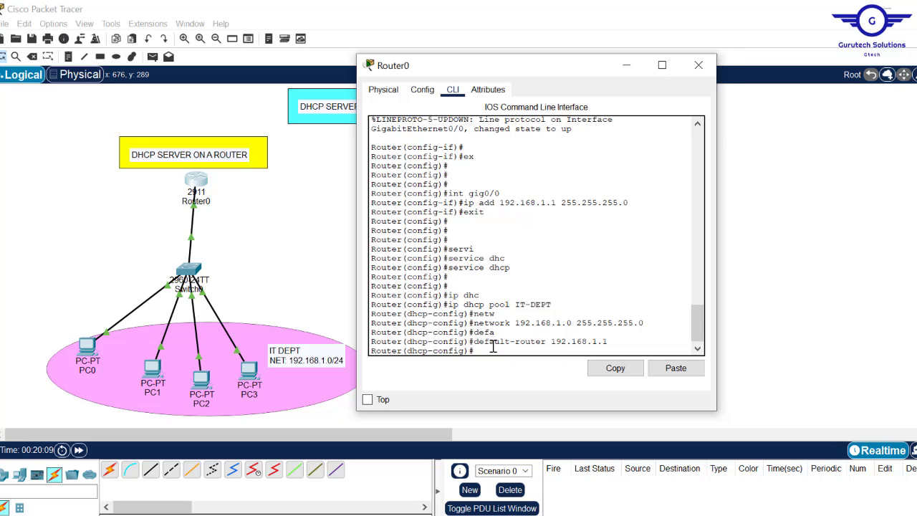
# Set the IT-DEPT pool's DNS server to 8.8.8.8 with dns-server
pyautogui.press('Return')
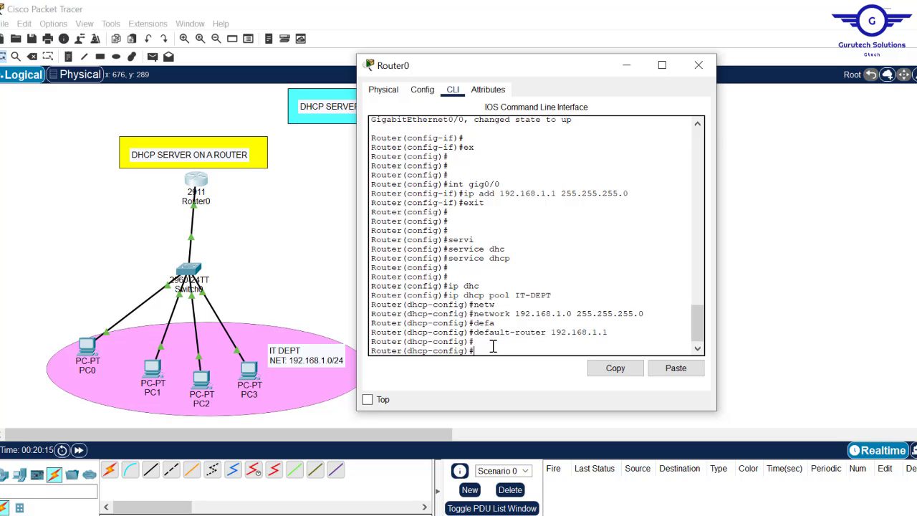
pyautogui.write('dns')
pyautogui.press('Tab')
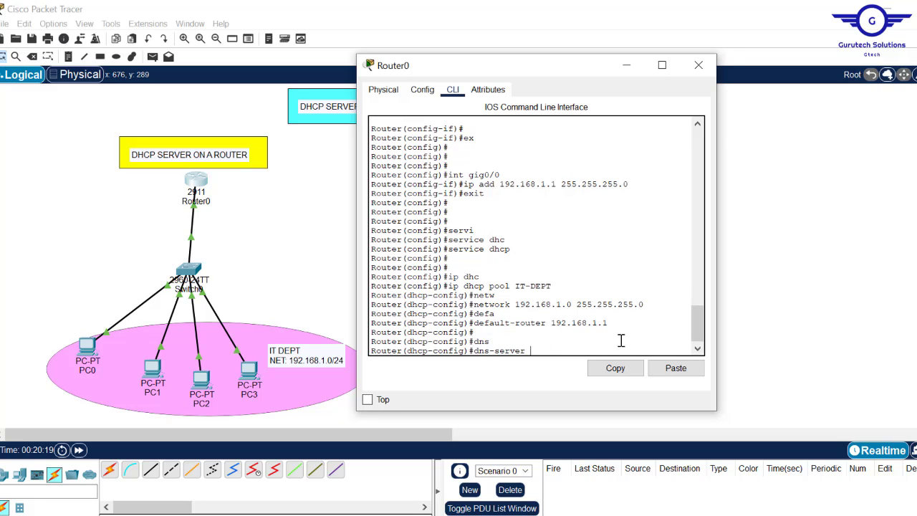
pyautogui.write('8.8.8.8')
pyautogui.press('Return')
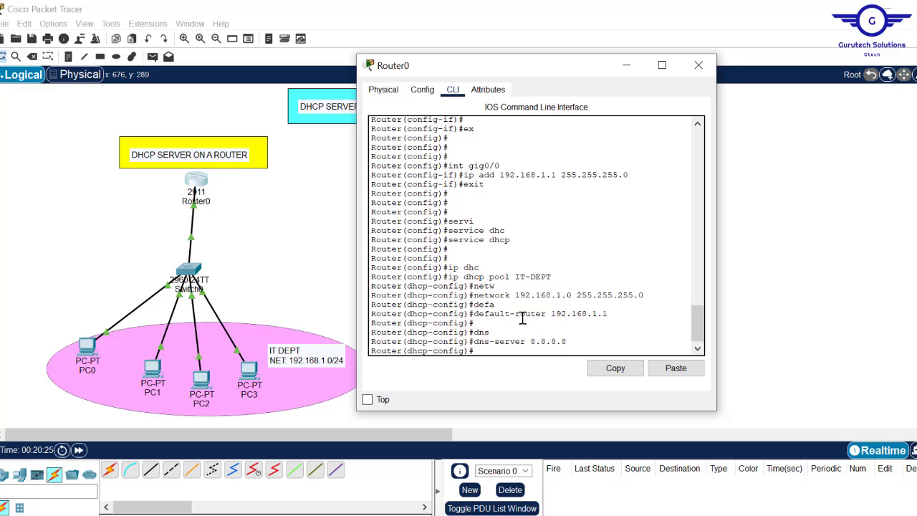
# Exit DHCP pool configuration, save Router0's configuration with do wr, and close the router's window
pyautogui.write('exit')
pyautogui.press('Return')
pyautogui.press('Return')
pyautogui.press('Return')
pyautogui.press('Return')
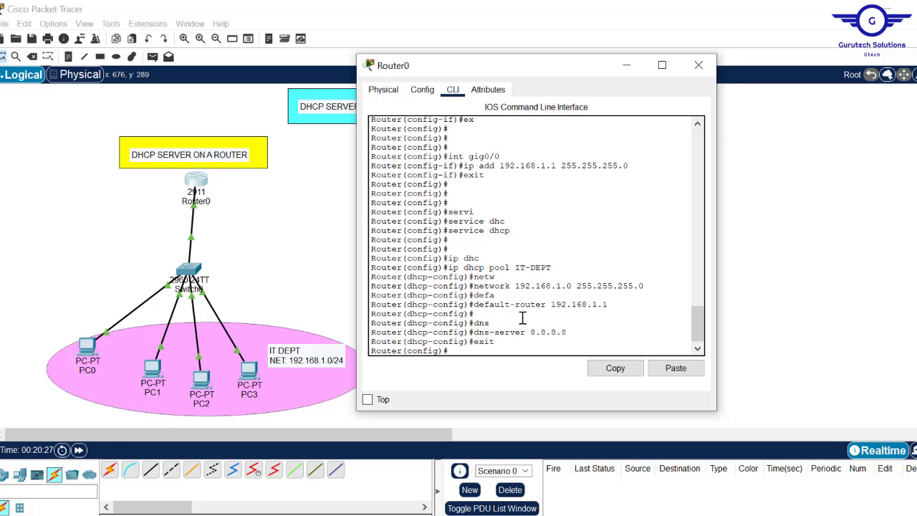
pyautogui.write('do ww')
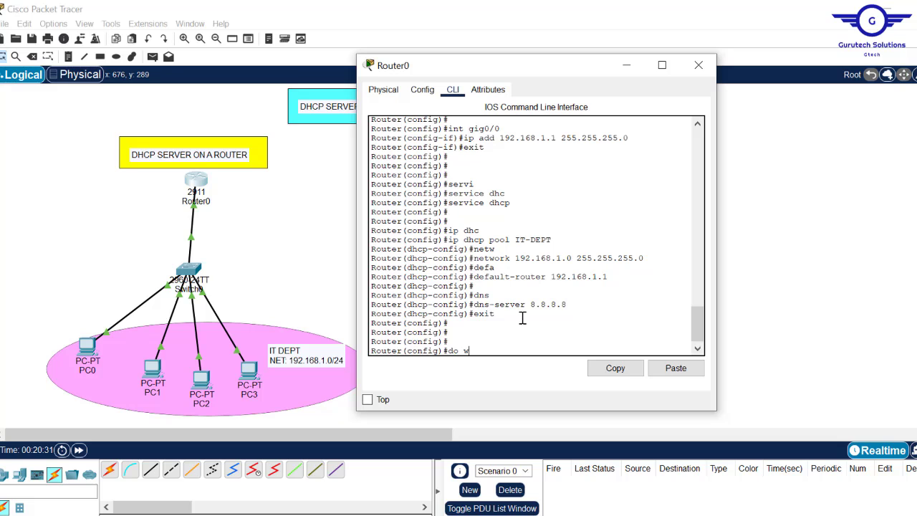
pyautogui.press('Return')
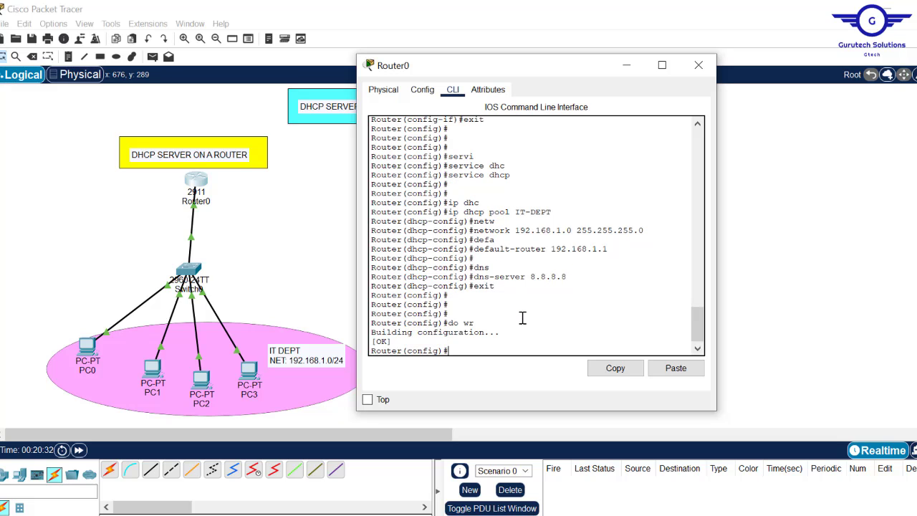
pyautogui.click(699, 65)
# Move PC0 further inside the IT DEPT ellipse and request its IPv4 configuration through DHCP
pyautogui.moveTo(88, 350); pyautogui.dragTo(103, 360)
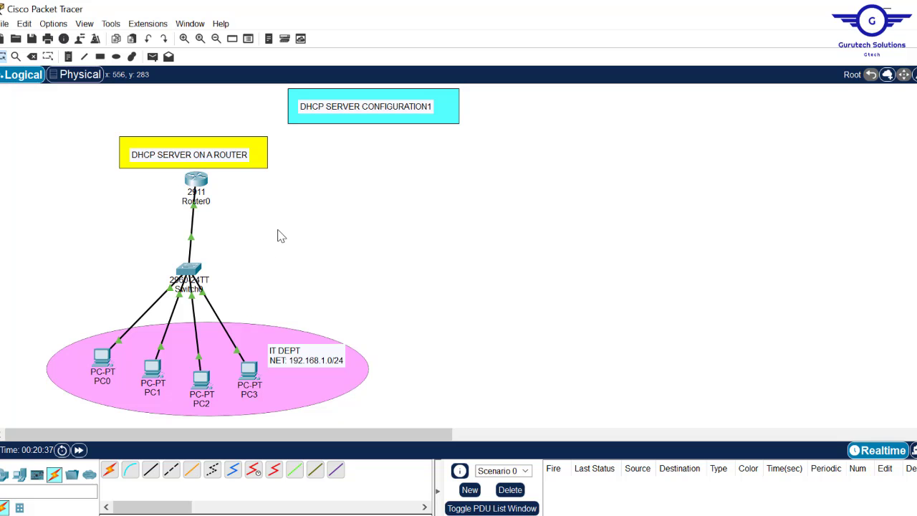
pyautogui.click(107, 357)
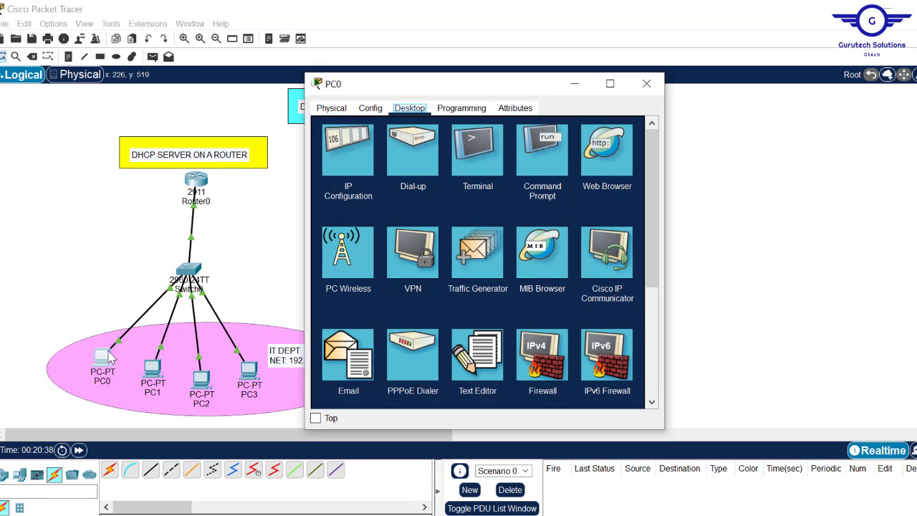
pyautogui.click(357, 166)
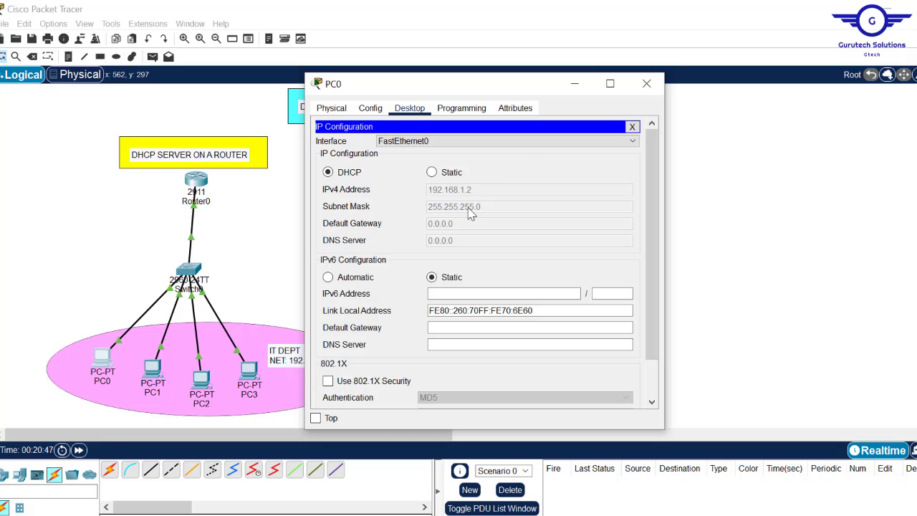
pyautogui.click(329, 172)
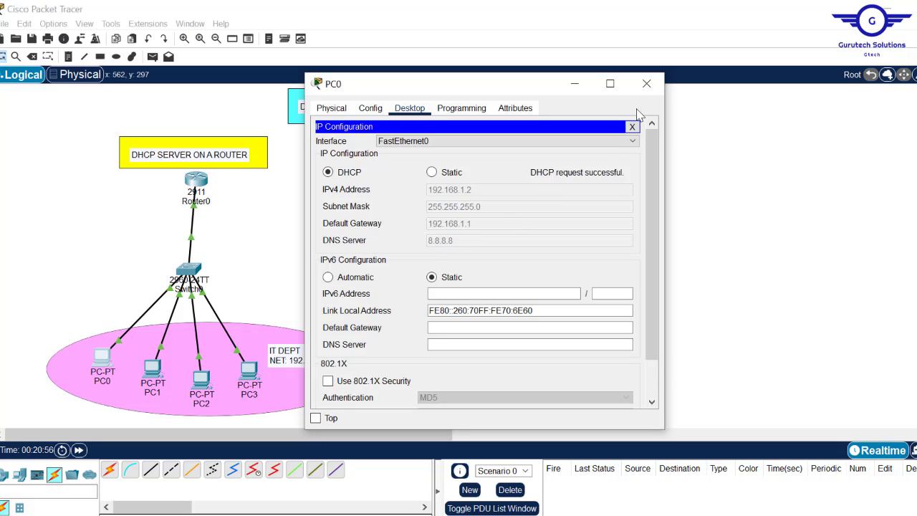
pyautogui.click(652, 87)
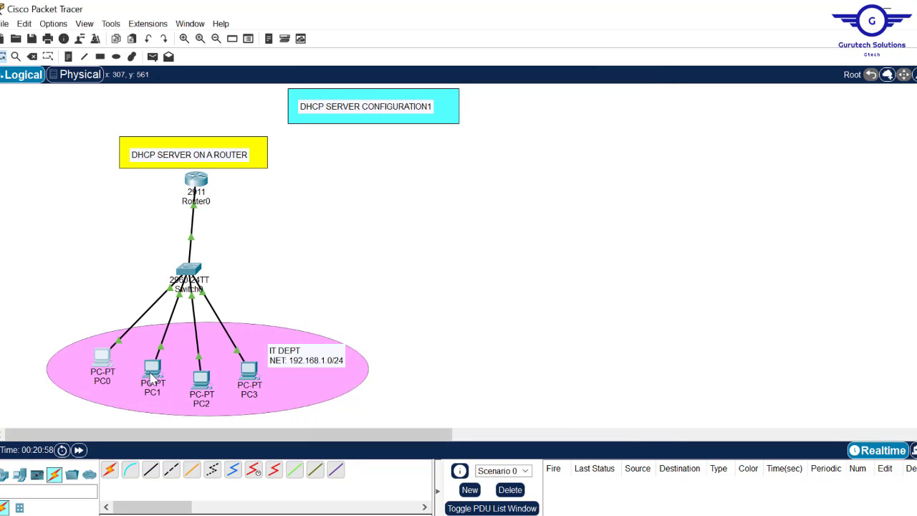
# Renew PC1's IPv4 configuration by switching it to Static and back to DHCP
pyautogui.click(152, 373)
pyautogui.click(350, 158)
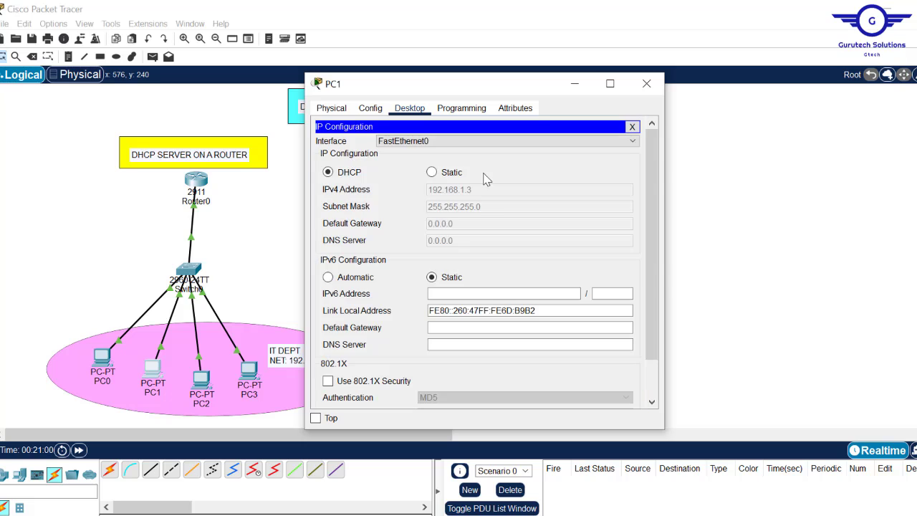
pyautogui.click(432, 172)
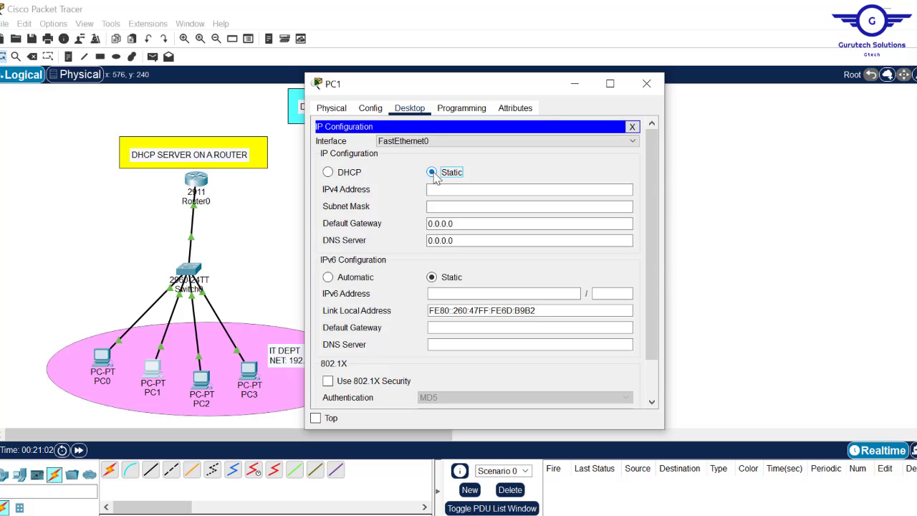
pyautogui.click(343, 173)
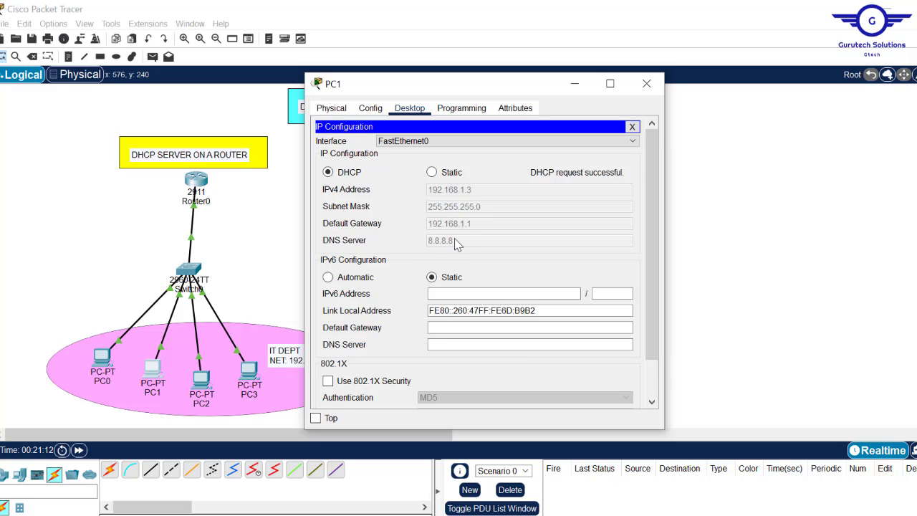
# Reopen Router0's command line and review the pool's default-router address and name
pyautogui.click(196, 180)
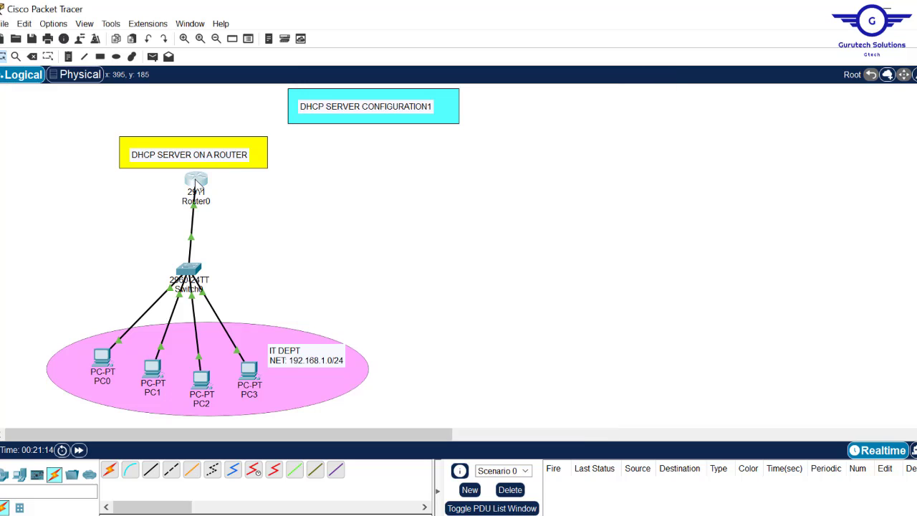
pyautogui.click(491, 345)
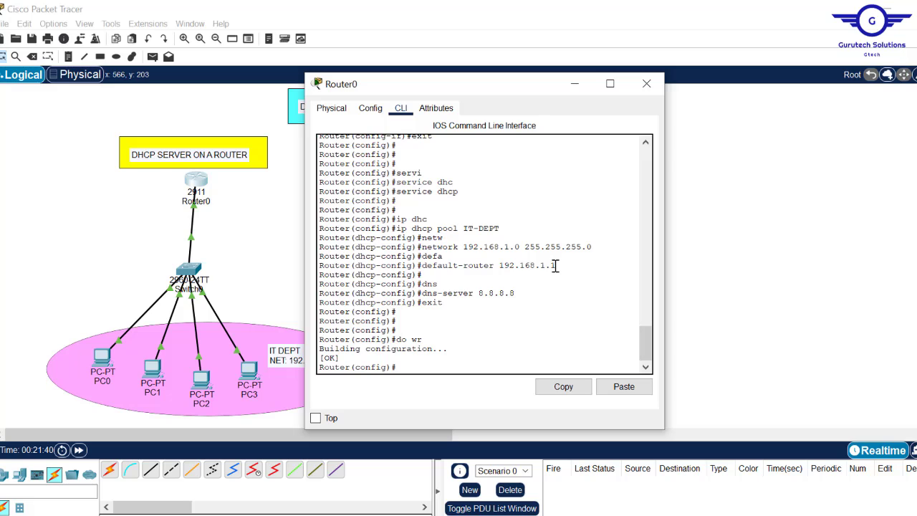
pyautogui.moveTo(557, 265); pyautogui.dragTo(553, 265)
pyautogui.click(493, 230)
# Exclude the address range 192.168.1.1 to 192.168.1.10 from DHCP on Router0 with ip dhcp excluded-address
pyautogui.write('ip dhc')
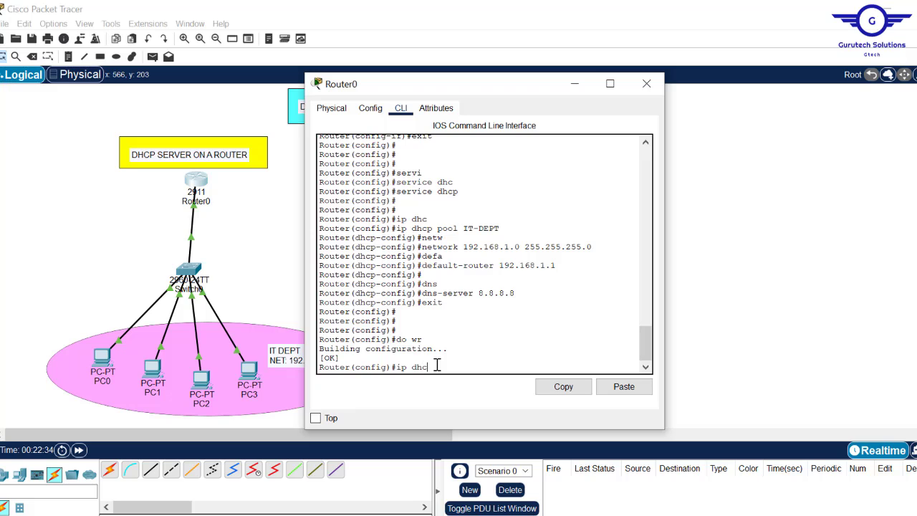
pyautogui.press('Tab')
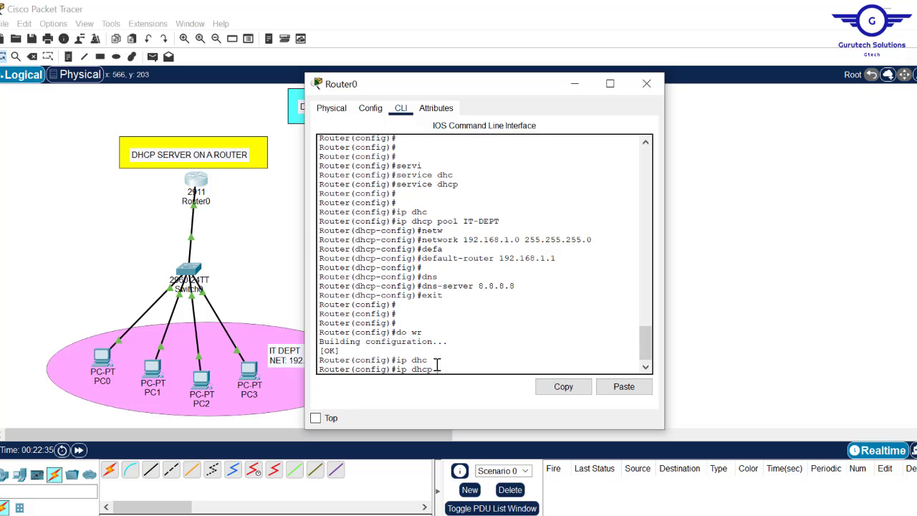
pyautogui.write('ex')
pyautogui.press('Tab')
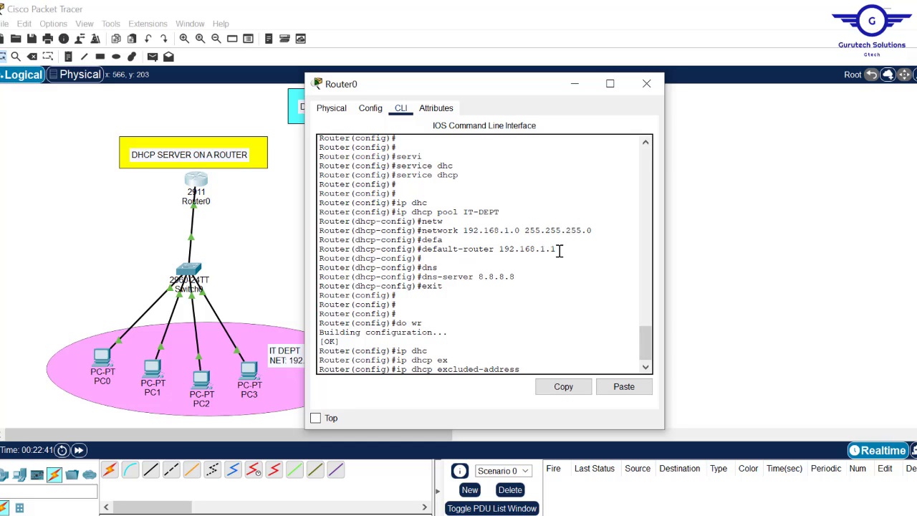
pyautogui.moveTo(558, 249); pyautogui.dragTo(505, 251)
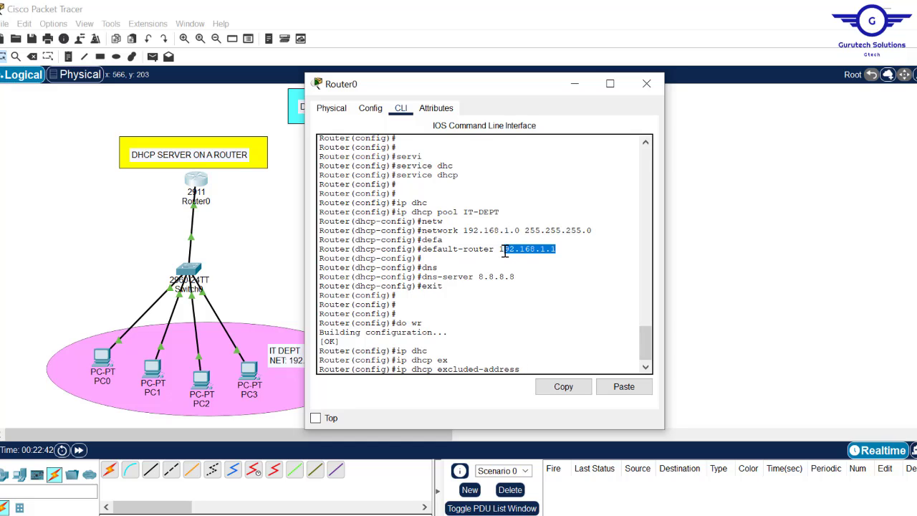
pyautogui.click(531, 356)
pyautogui.write('192')
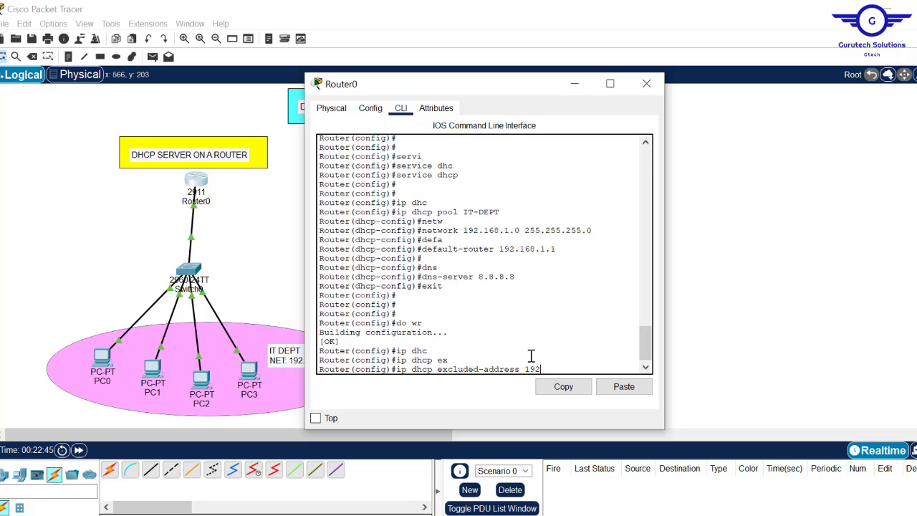
pyautogui.write('.168.1.1 192.168.1.')
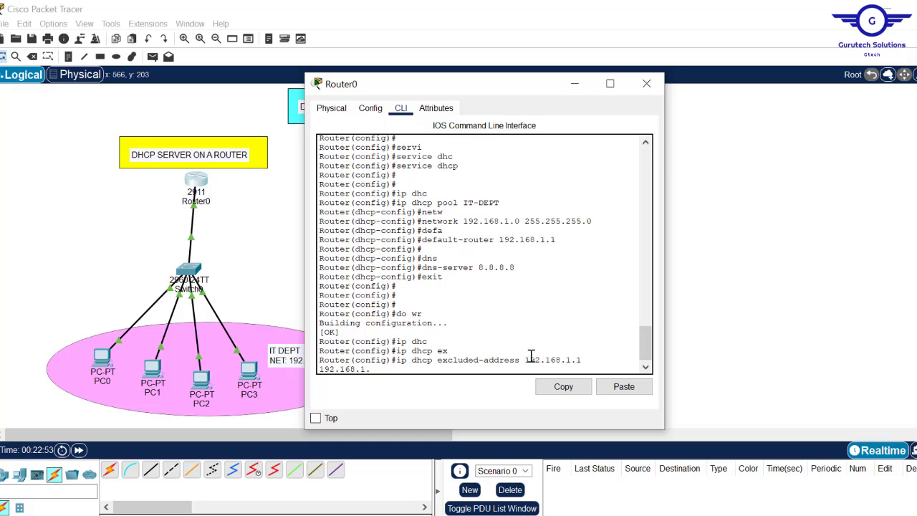
pyautogui.write('10')
pyautogui.moveTo(664, 301); pyautogui.dragTo(806, 311)
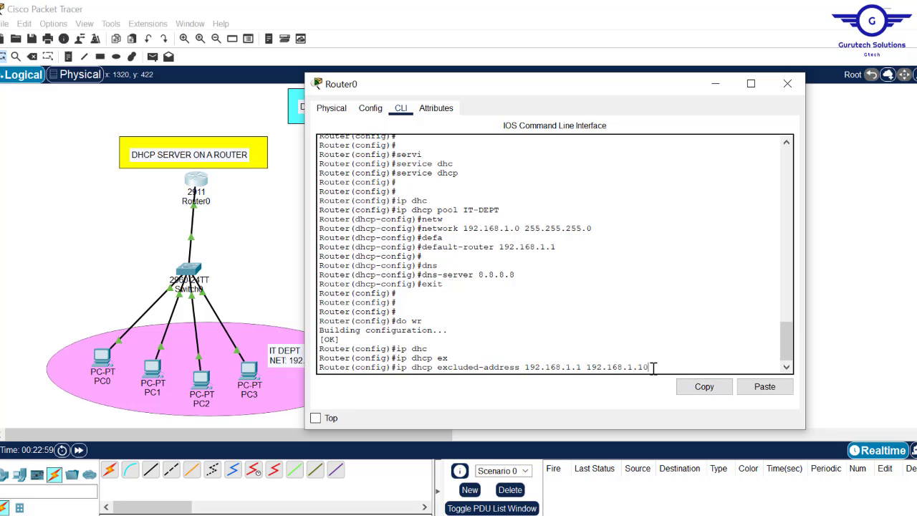
pyautogui.moveTo(651, 368); pyautogui.dragTo(525, 367)
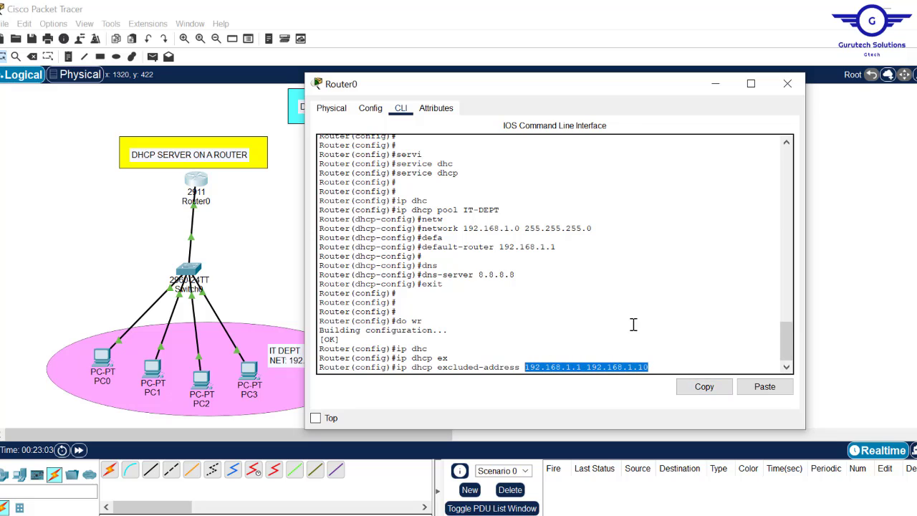
pyautogui.click(664, 365)
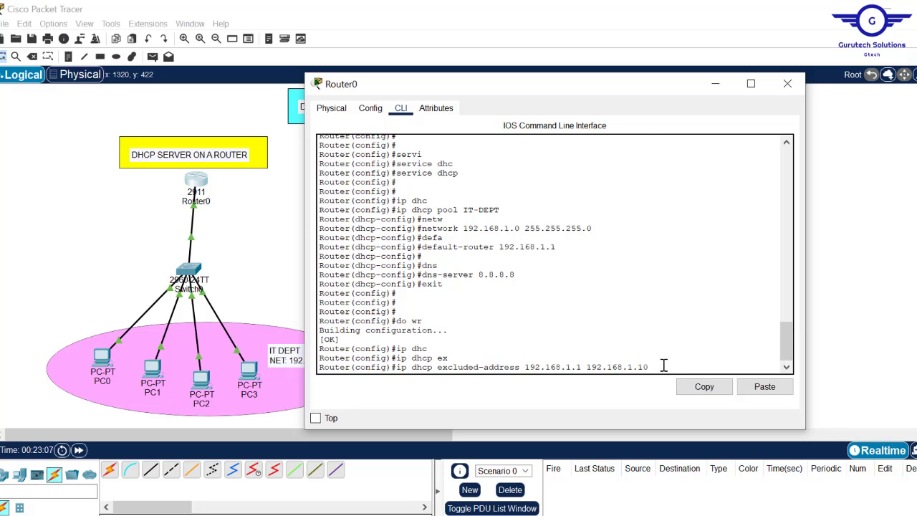
pyautogui.press('Return')
# Save Router0's configuration with do wr and minimize the router's window
pyautogui.write('d')
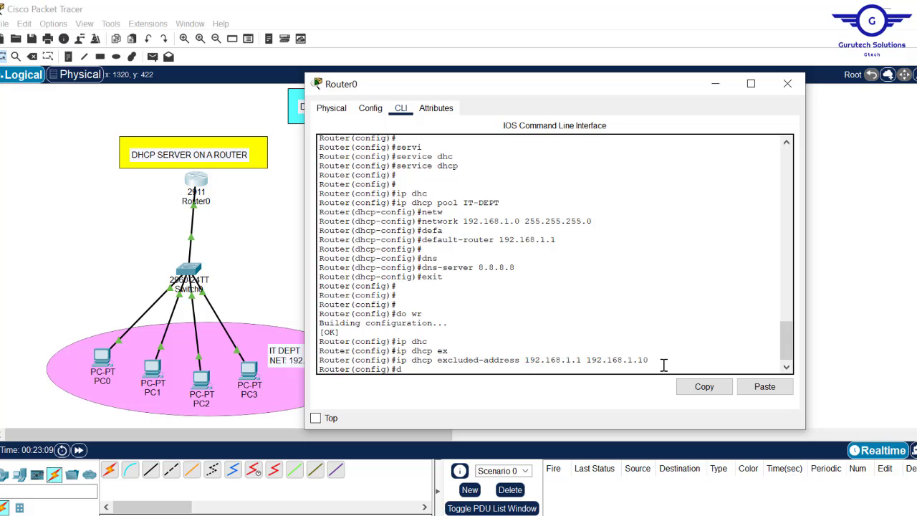
pyautogui.write('o wr')
pyautogui.press('Return')
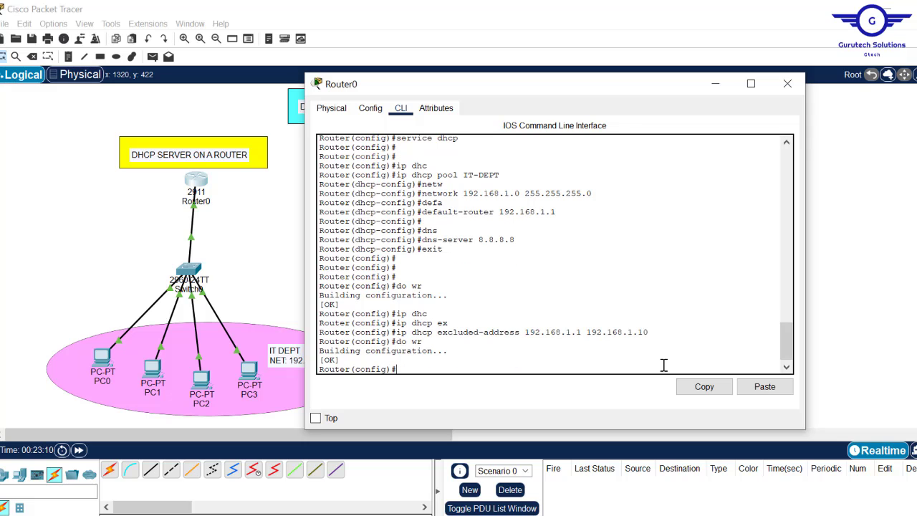
pyautogui.click(714, 84)
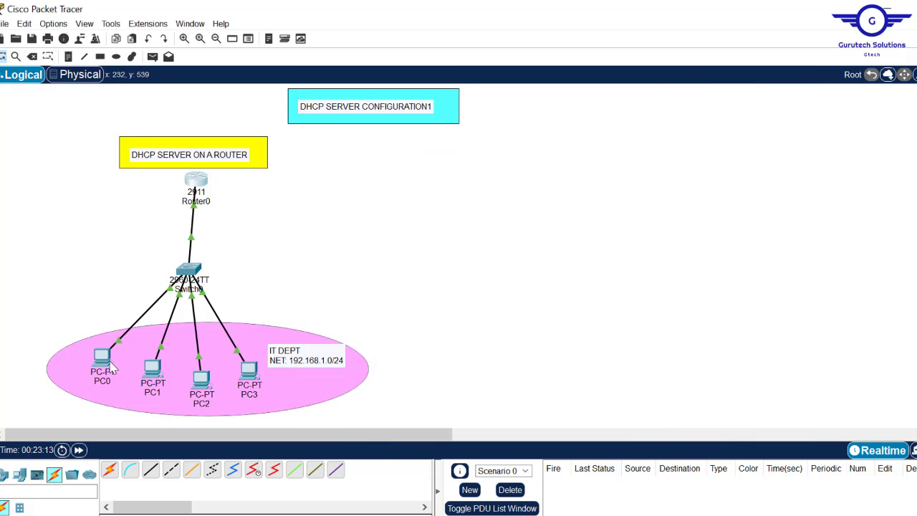
# Check the IPv4 addresses currently assigned to PC0, PC2 and PC3
pyautogui.moveTo(103, 362)
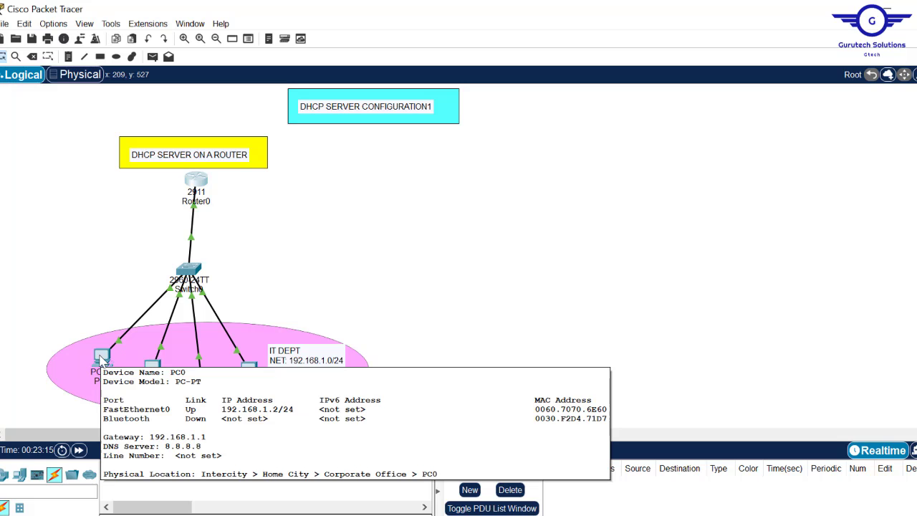
pyautogui.click(103, 360)
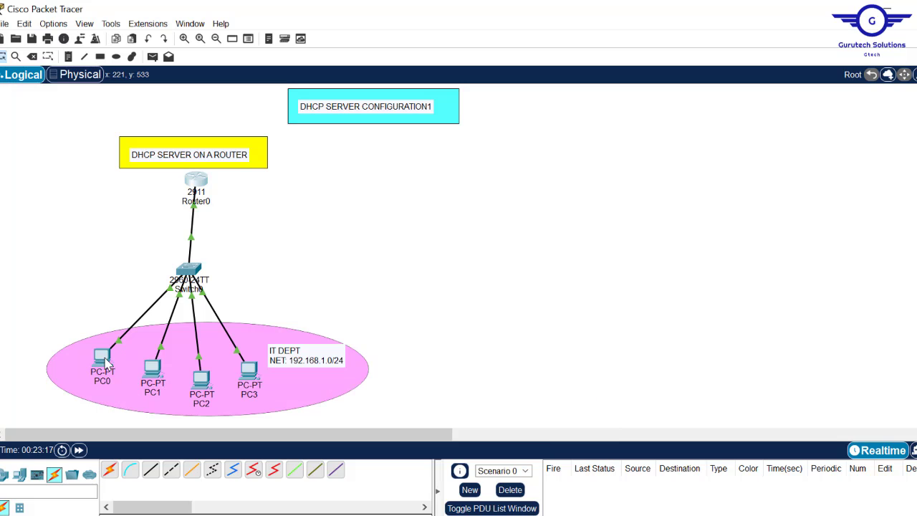
pyautogui.click(348, 166)
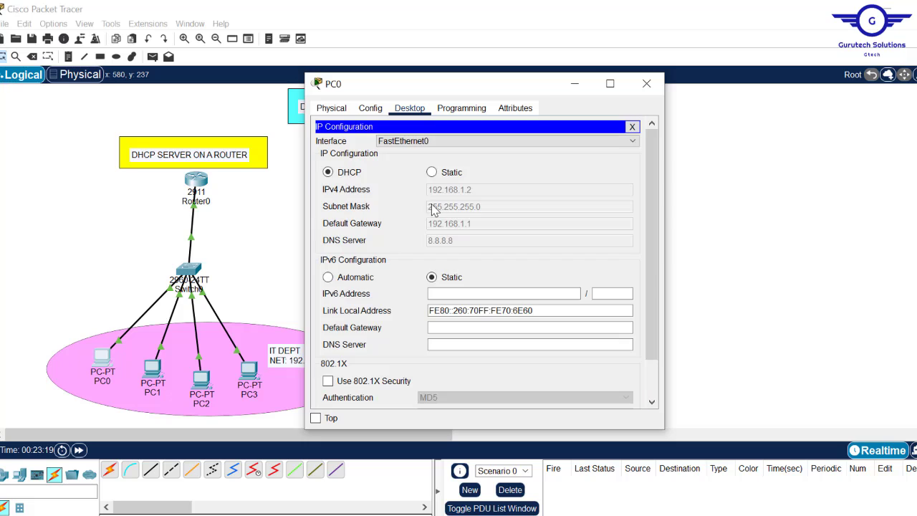
pyautogui.click(130, 194)
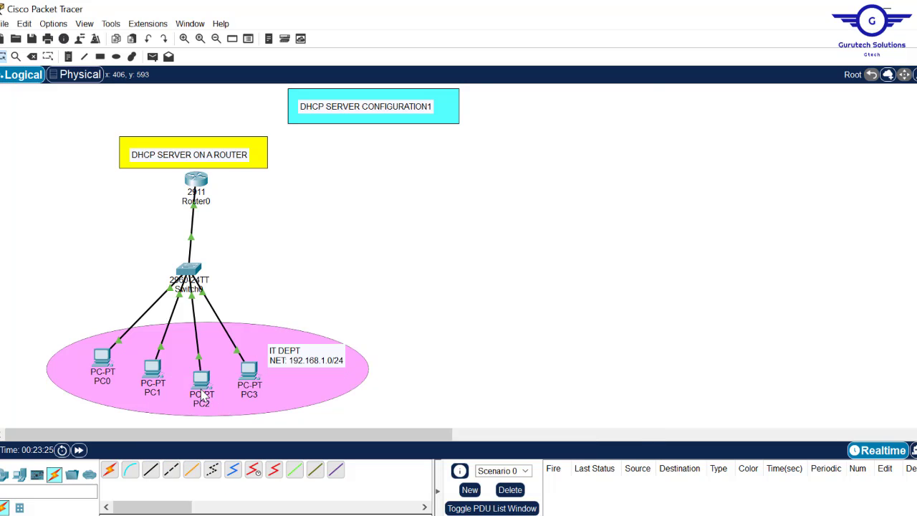
pyautogui.moveTo(203, 387)
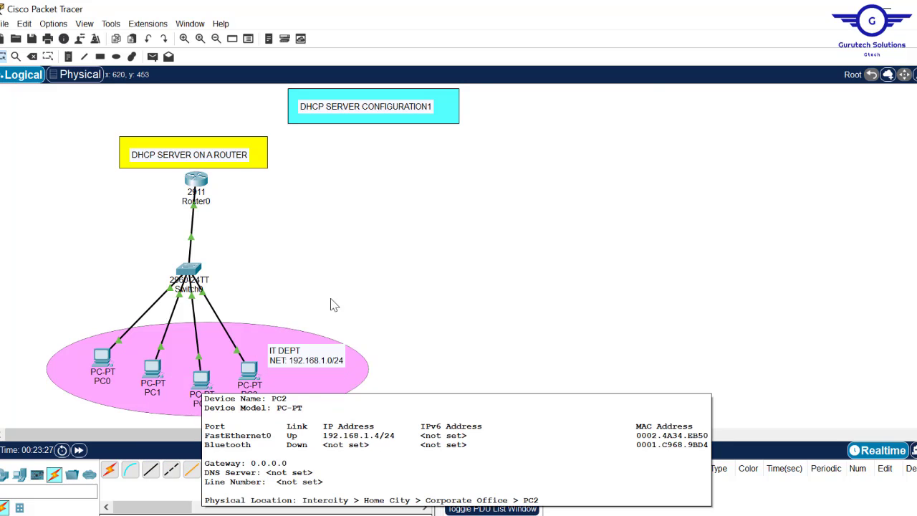
pyautogui.moveTo(247, 380)
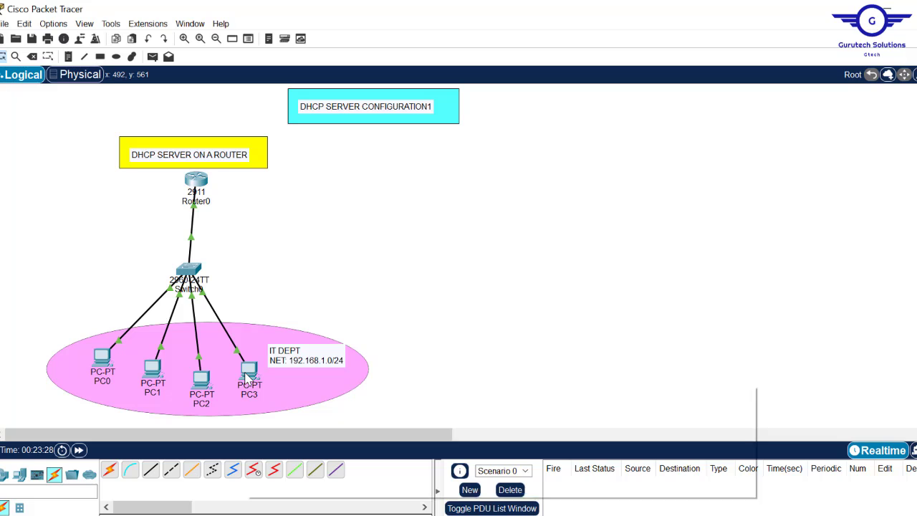
# Renew PC0's DHCP lease by switching its IPv4 configuration to Static and back to DHCP, and close its window
pyautogui.click(102, 358)
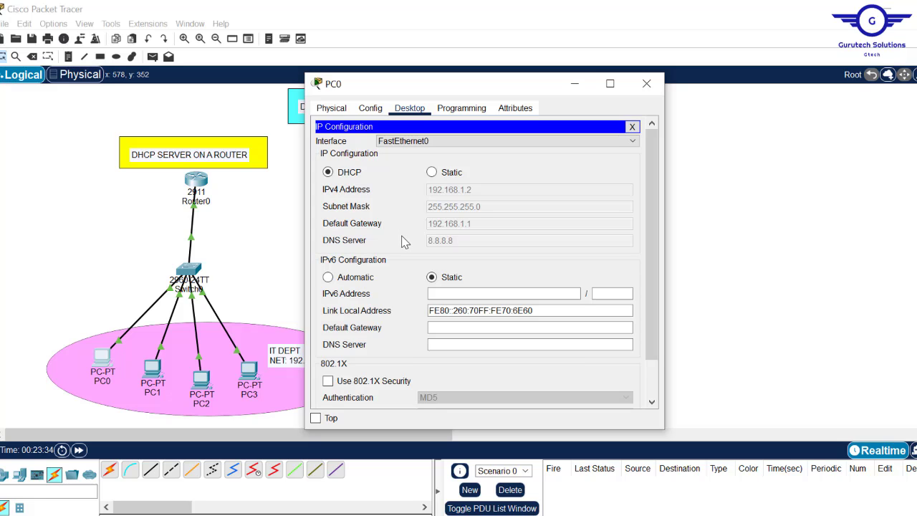
pyautogui.click(433, 172)
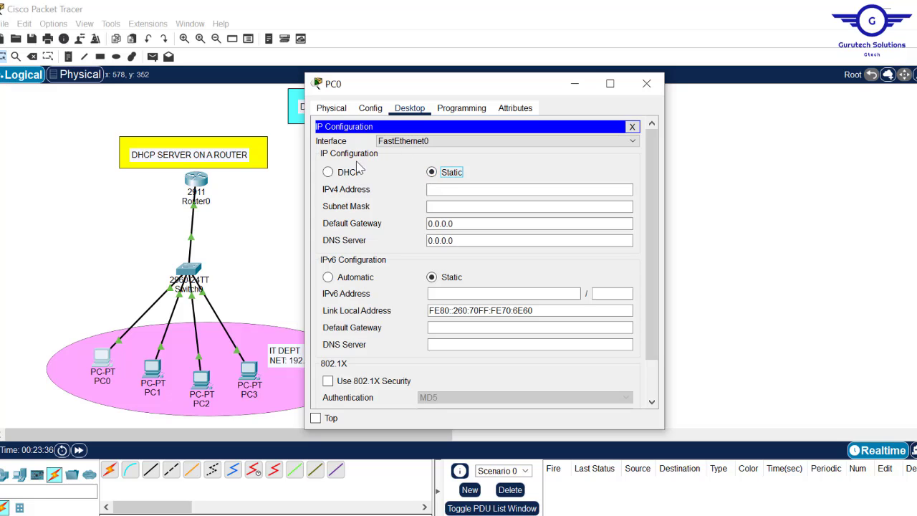
pyautogui.click(335, 173)
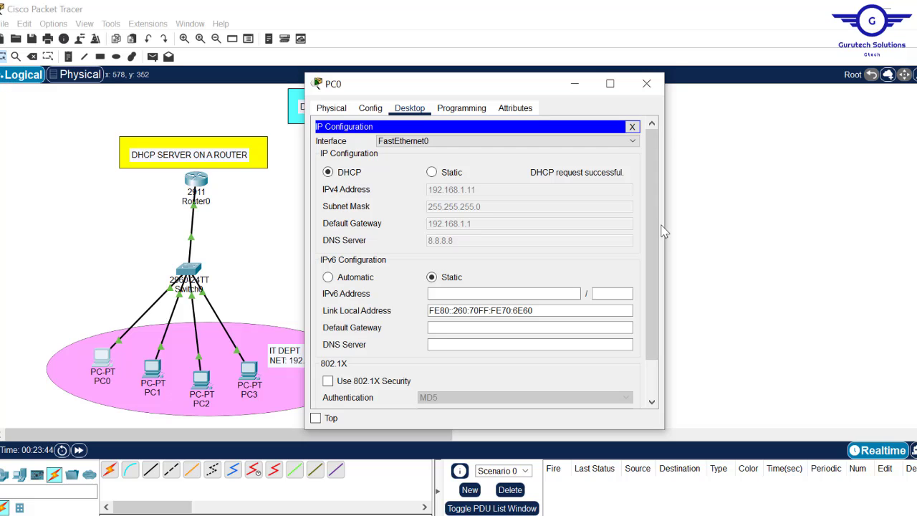
pyautogui.click(647, 83)
# Renew PC1's DHCP lease by switching its IPv4 configuration to Static and back to DHCP, and close its window
pyautogui.click(153, 375)
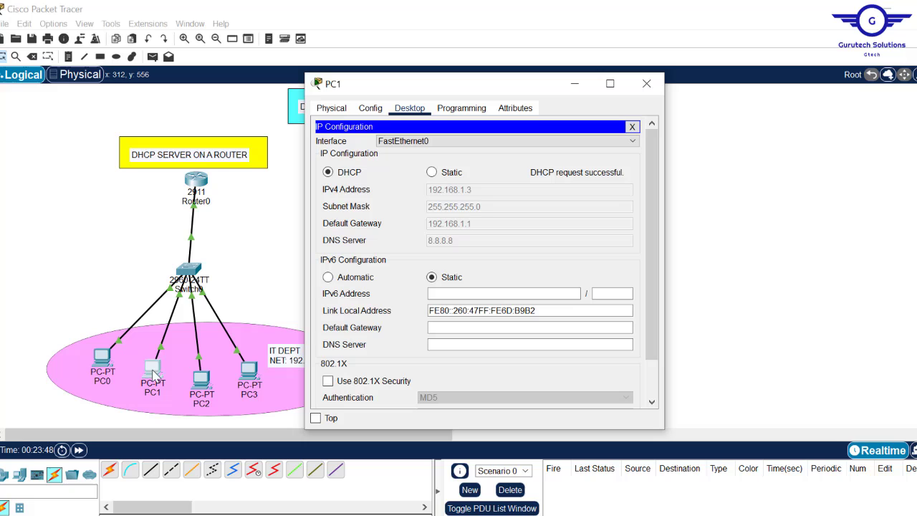
pyautogui.click(432, 172)
pyautogui.click(342, 174)
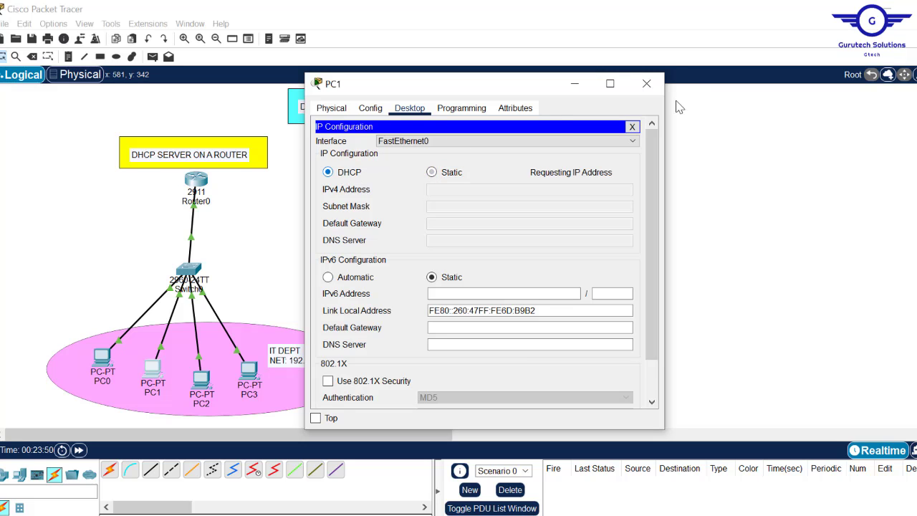
pyautogui.click(647, 83)
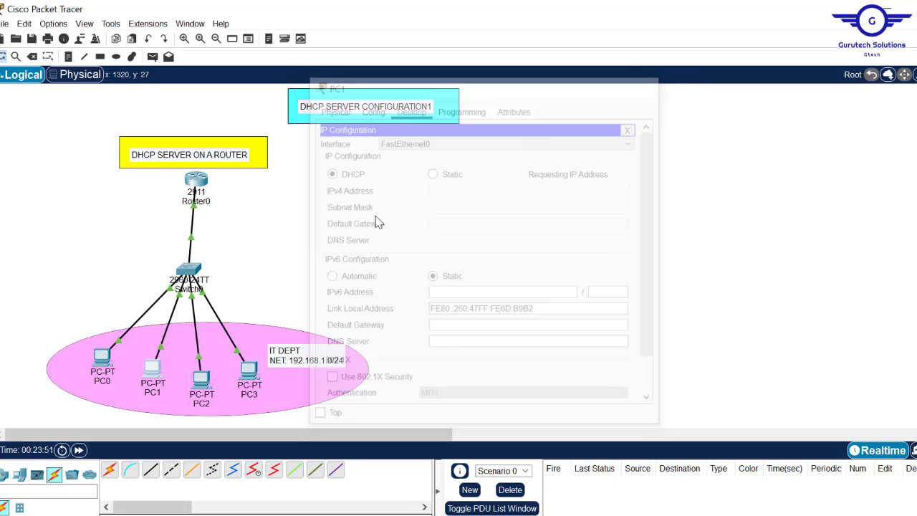
# Renew PC2's DHCP lease by switching its IPv4 configuration to Static and back to DHCP, and close its window
pyautogui.click(201, 380)
pyautogui.click(365, 167)
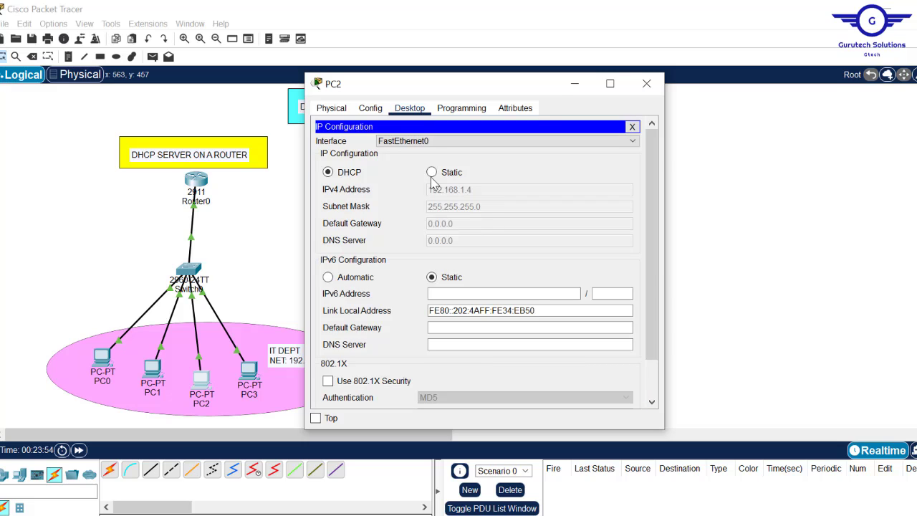
pyautogui.click(432, 173)
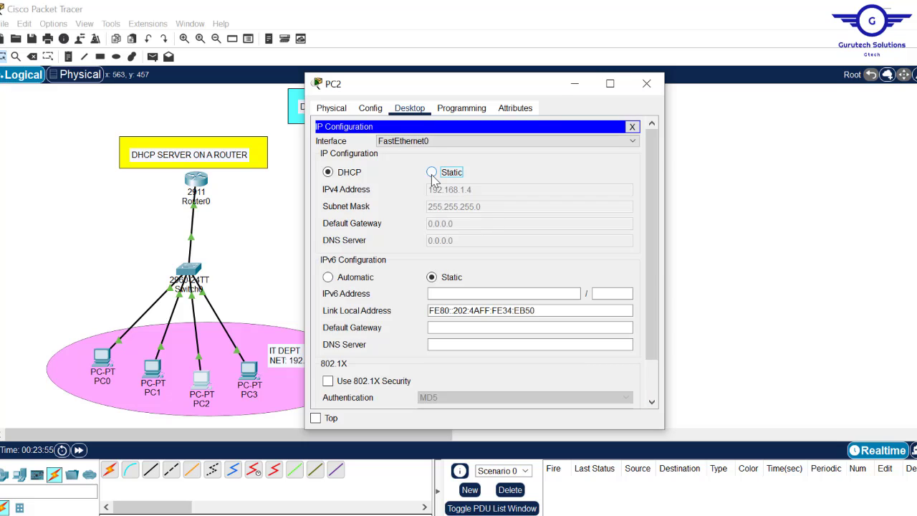
pyautogui.click(328, 173)
pyautogui.click(647, 84)
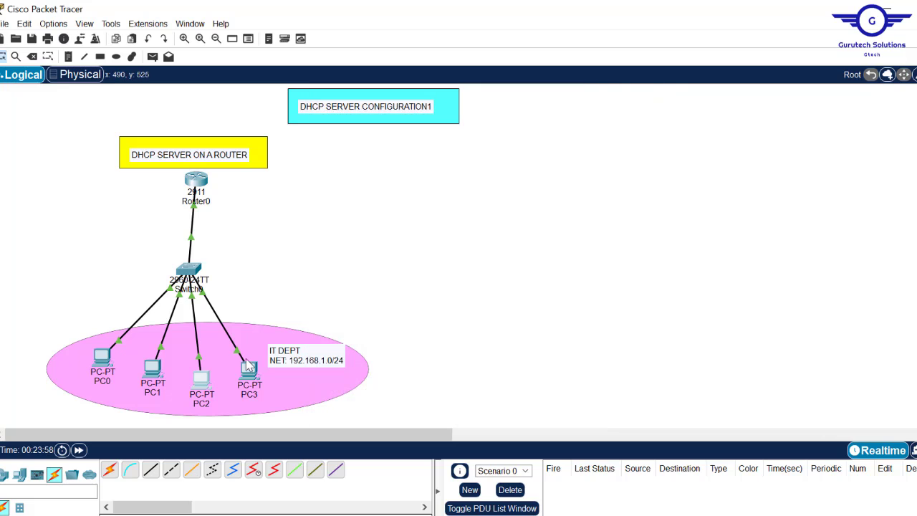
# Renew PC3's DHCP lease by switching its IPv4 configuration to Static and back to DHCP, and close its window
pyautogui.click(248, 368)
pyautogui.click(365, 157)
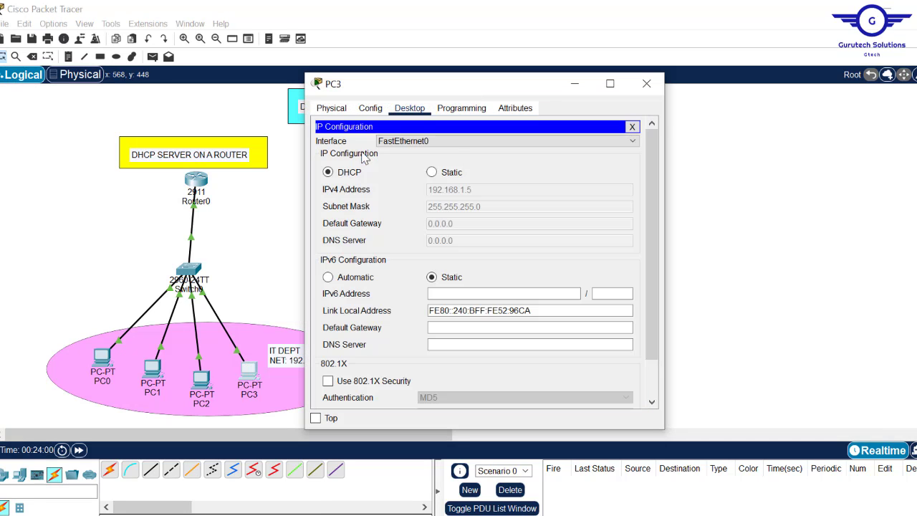
pyautogui.click(434, 174)
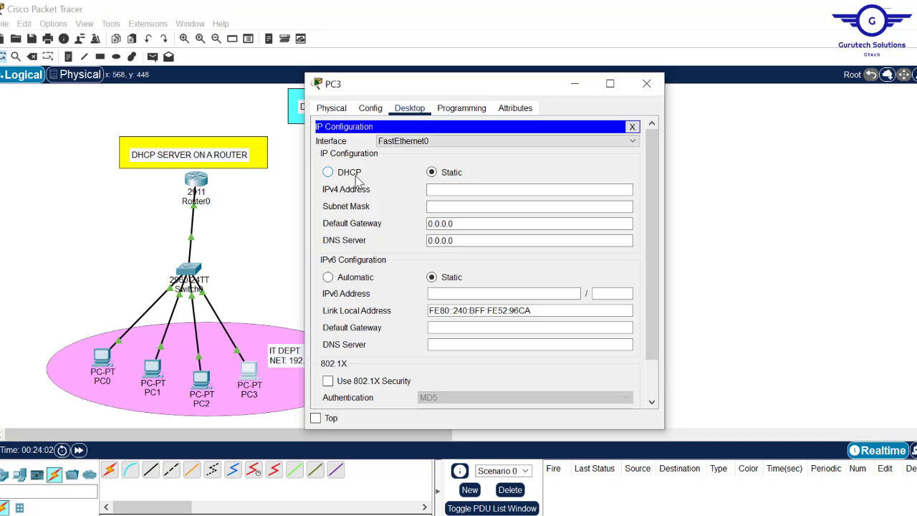
pyautogui.click(356, 176)
pyautogui.click(647, 84)
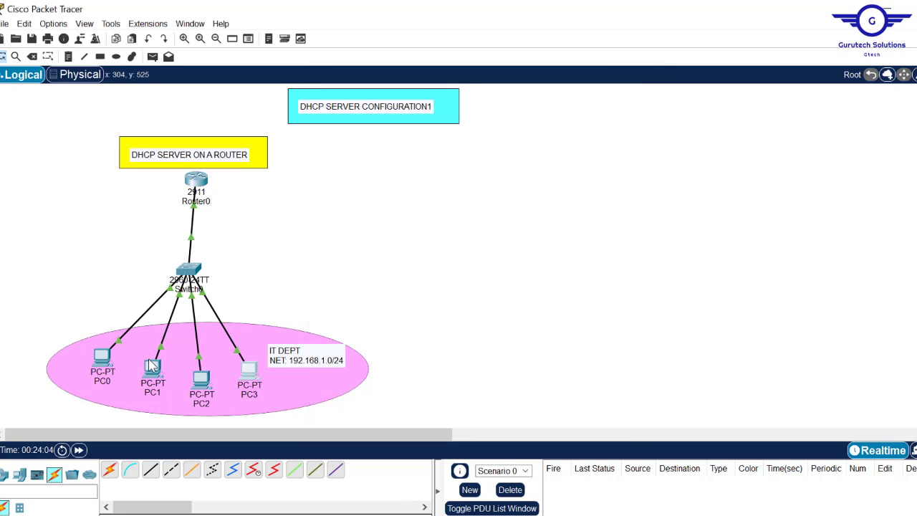
# Check the IPv4 address, gateway and DNS server leased to PC1, PC2 and PC3
pyautogui.moveTo(151, 369)
pyautogui.moveTo(202, 377)
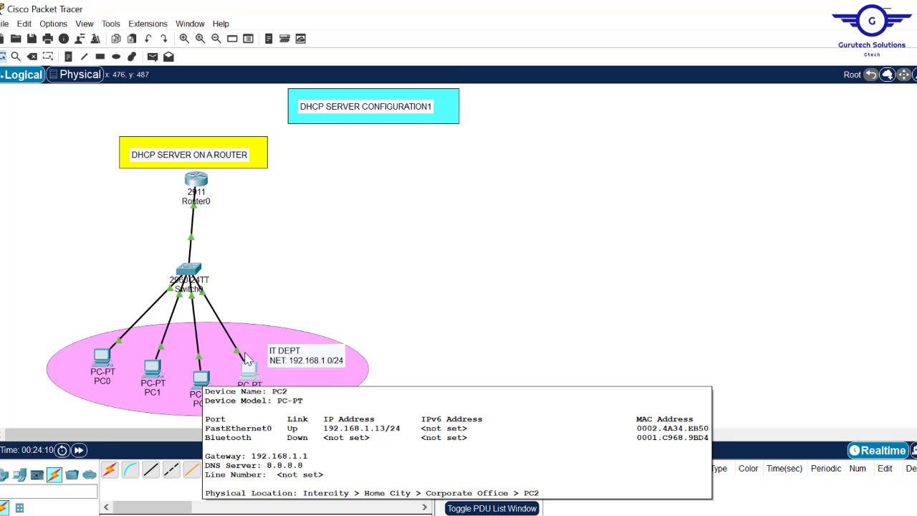
pyautogui.moveTo(248, 376)
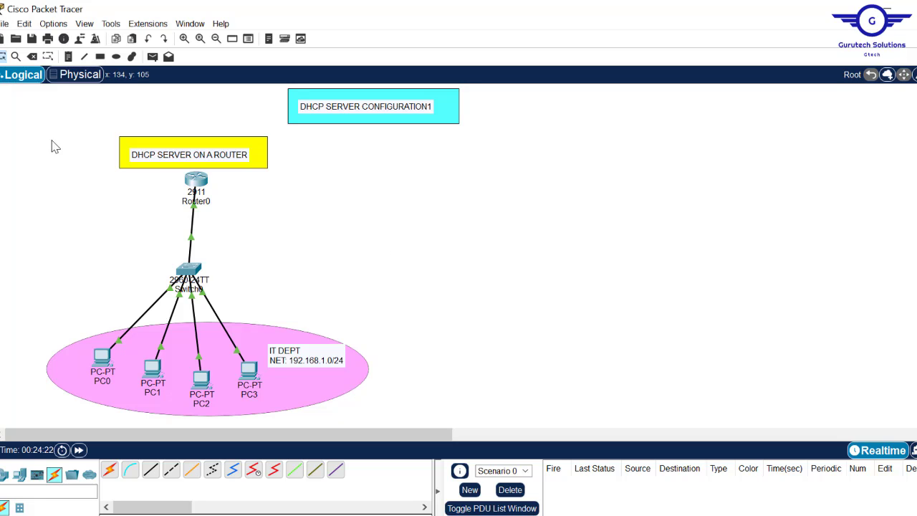
pyautogui.moveTo(46, 136); pyautogui.dragTo(424, 430)
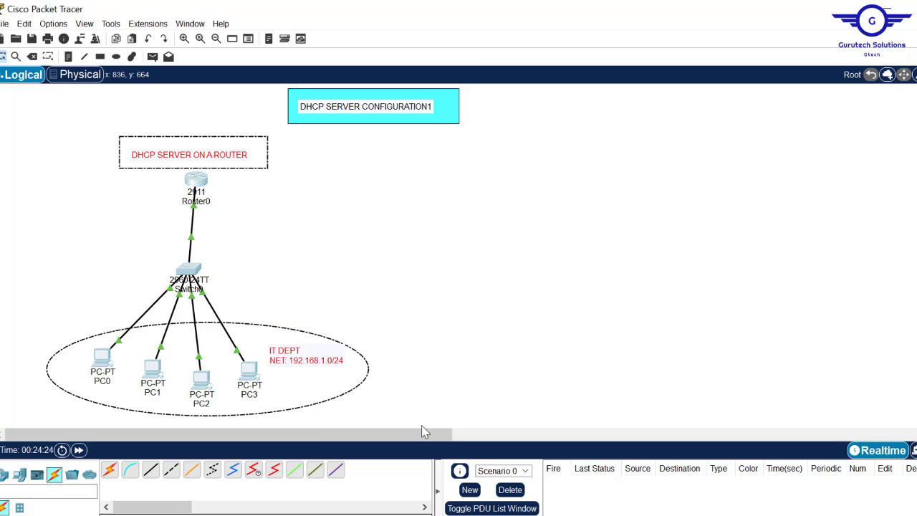
pyautogui.click(459, 282)
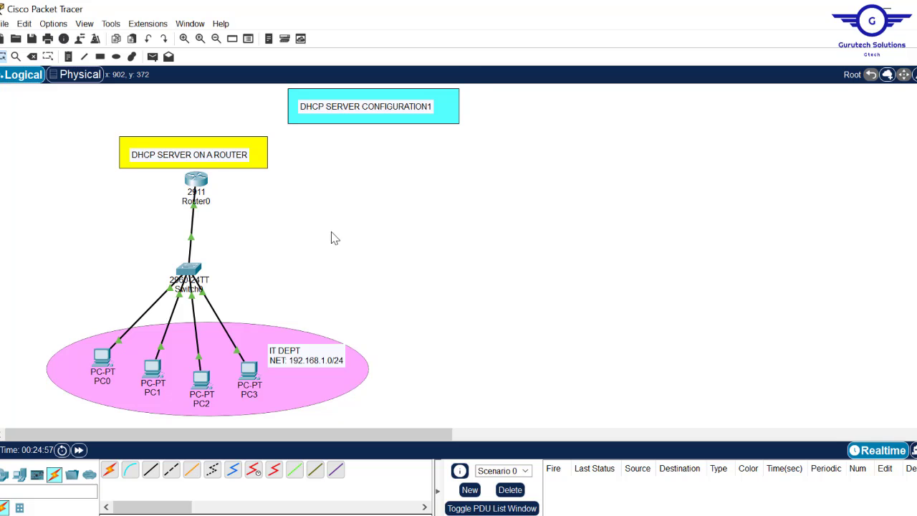
pyautogui.moveTo(201, 181)
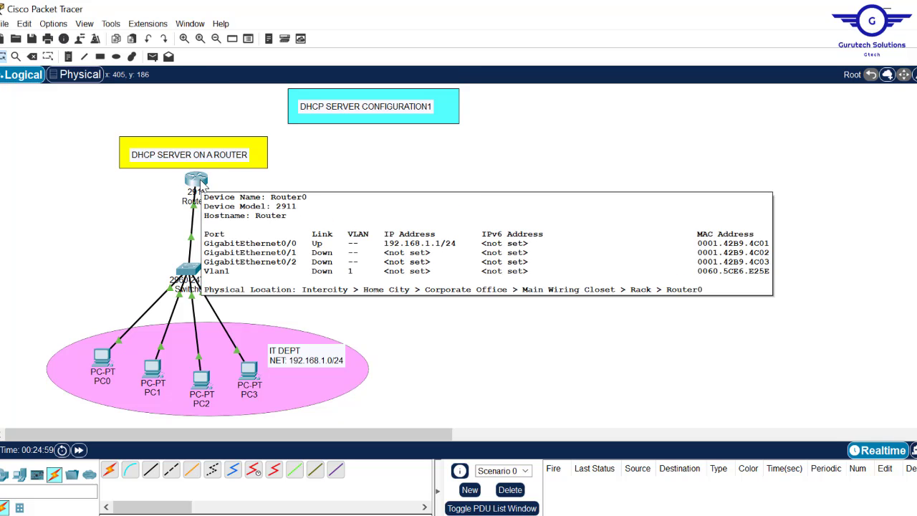
pyautogui.press('XF86AudioRaiseVolume')
pyautogui.press('XF86AudioRaiseVolume')
pyautogui.press('XF86AudioRaiseVolume')
pyautogui.press('XF86AudioRaiseVolume')
pyautogui.press('XF86AudioRaiseVolume')
pyautogui.press('XF86AudioRaiseVolume')
pyautogui.press('XF86AudioRaiseVolume')
pyautogui.press('XF86AudioRaiseVolume')
pyautogui.press('XF86AudioRaiseVolume')
pyautogui.press('XF86AudioRaiseVolume')
pyautogui.press('XF86AudioRaiseVolume')
pyautogui.press('XF86AudioRaiseVolume')
pyautogui.press('XF86AudioRaiseVolume')
pyautogui.press('XF86AudioRaiseVolume')
pyautogui.press('XF86AudioRaiseVolume')
pyautogui.press('XF86AudioRaiseVolume')
pyautogui.press('XF86AudioRaiseVolume')
pyautogui.press('XF86AudioRaiseVolume')
pyautogui.press('XF86AudioRaiseVolume')
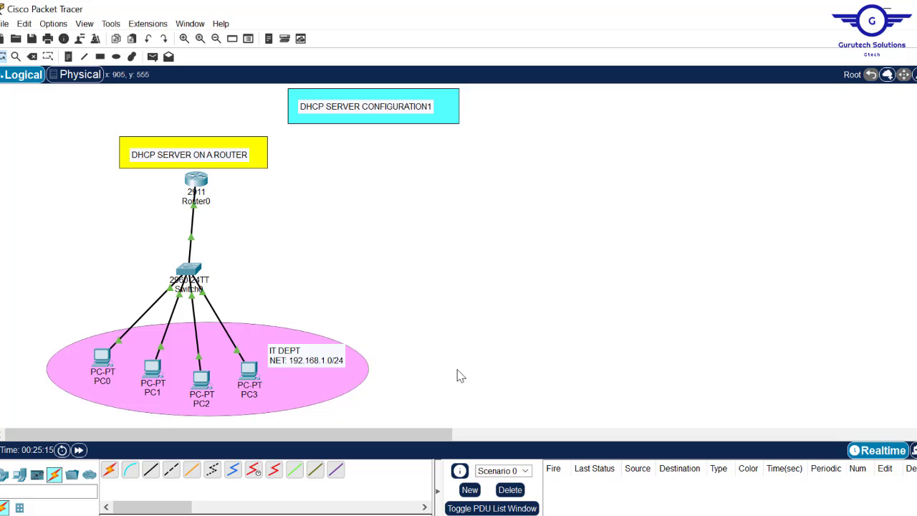
# Review the IT-DEPT DHCP pool commands in Router0's command-line history, highlighting the DNS server and default router entries
pyautogui.click(196, 180)
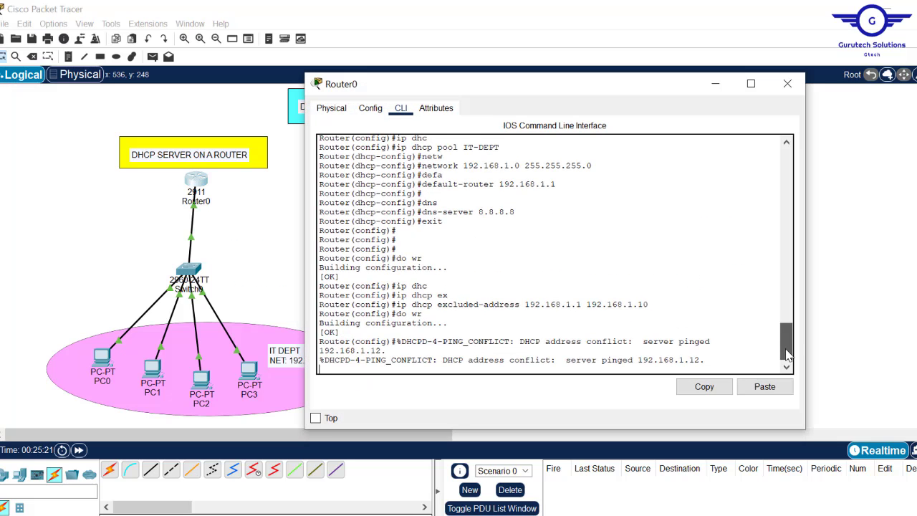
pyautogui.moveTo(788, 352)
pyautogui.mouseDown()
pyautogui.moveTo(786, 336)
pyautogui.moveTo(786, 345)
pyautogui.mouseUp()
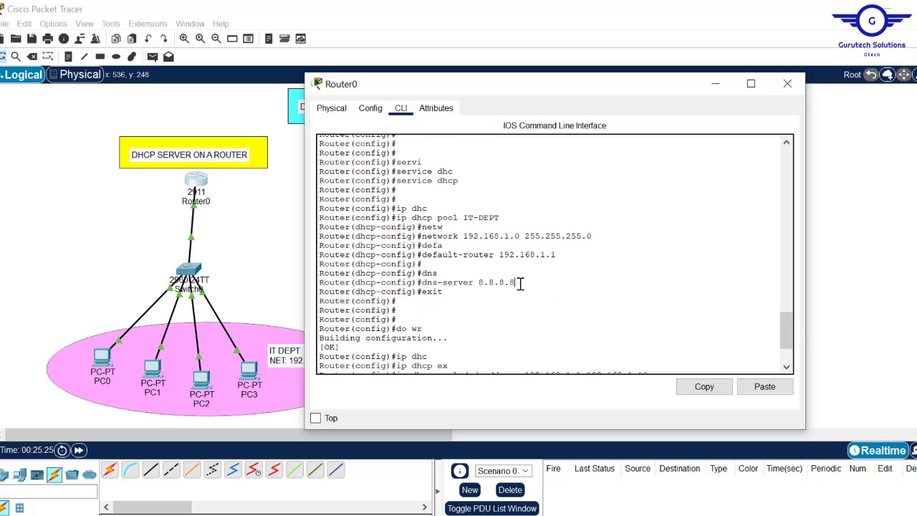
pyautogui.moveTo(520, 282); pyautogui.dragTo(422, 283)
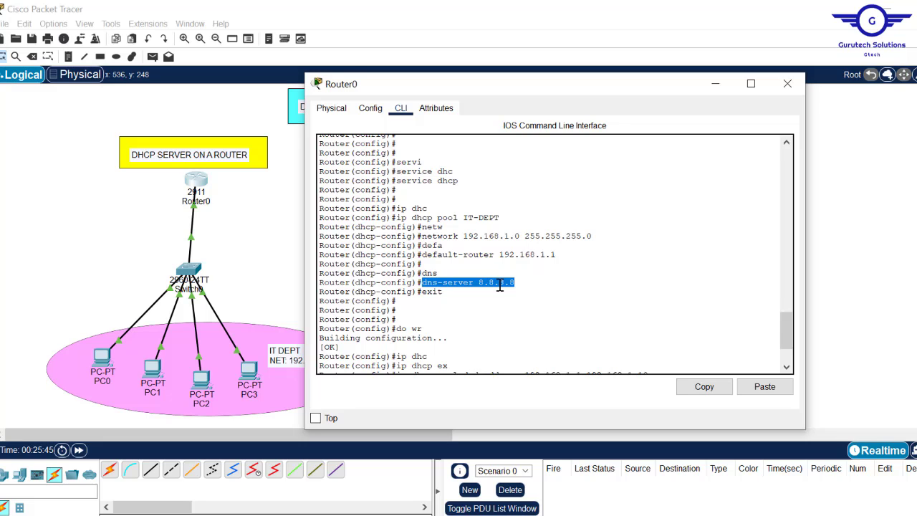
pyautogui.click(561, 263)
pyautogui.moveTo(561, 263); pyautogui.dragTo(499, 257)
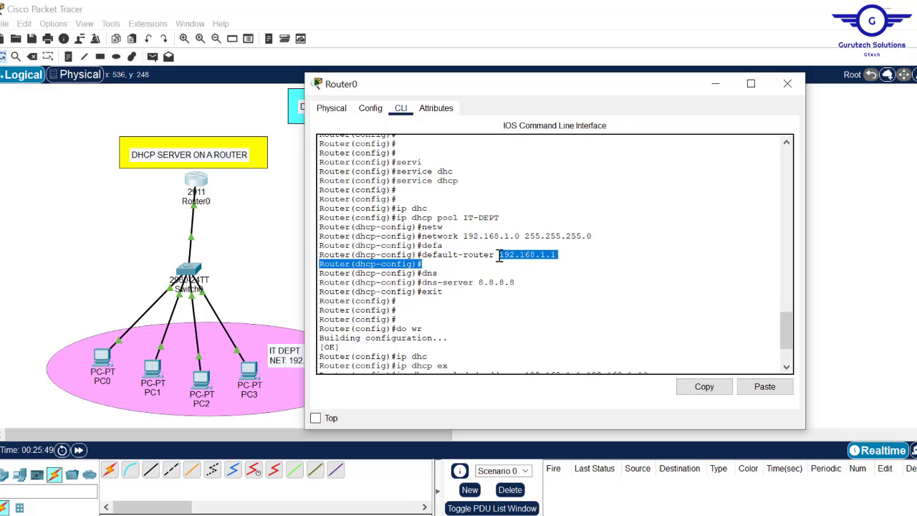
pyautogui.click(499, 257)
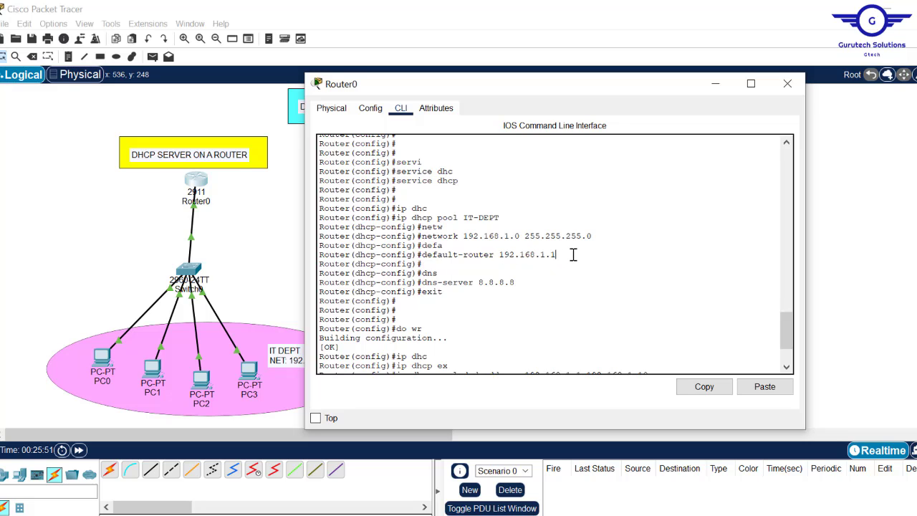
# Review the IT-DEPT DHCP pool commands in Router0's command line, focusing on the network, default router and DNS server entries
pyautogui.moveTo(571, 254); pyautogui.dragTo(396, 217)
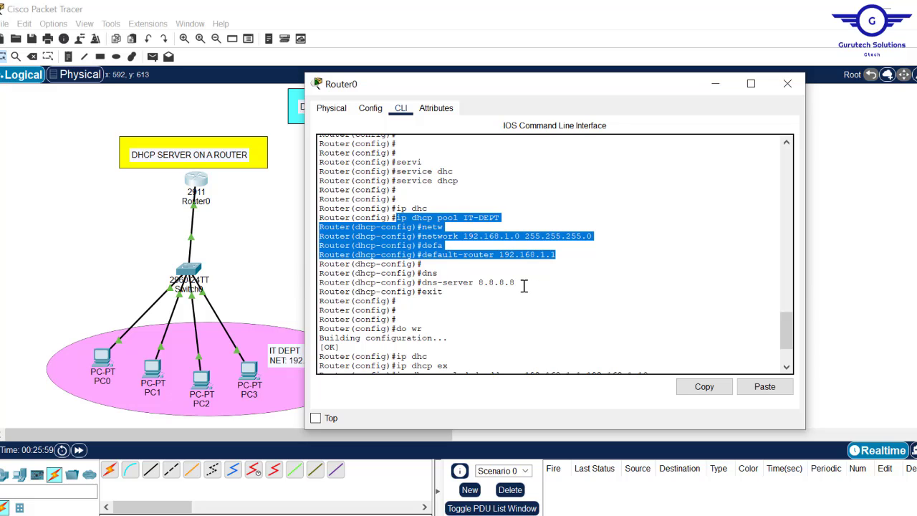
pyautogui.moveTo(524, 286); pyautogui.dragTo(422, 283)
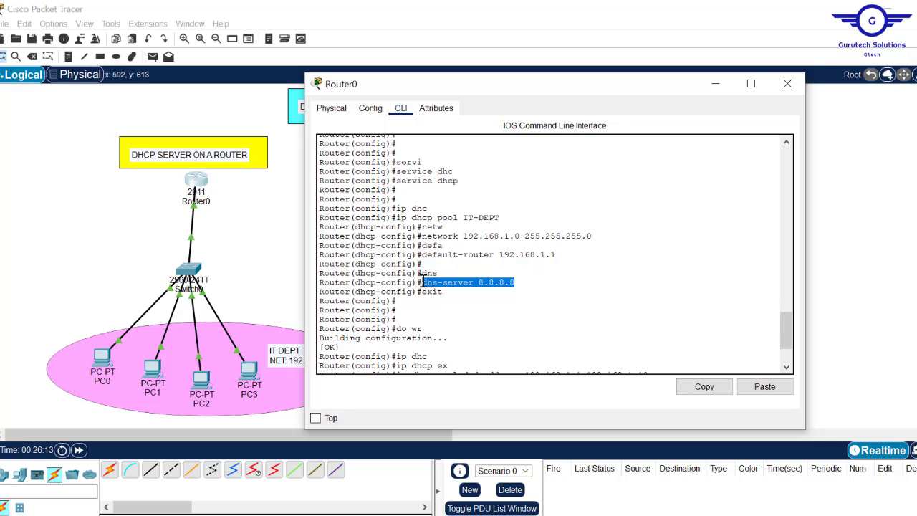
pyautogui.click(521, 287)
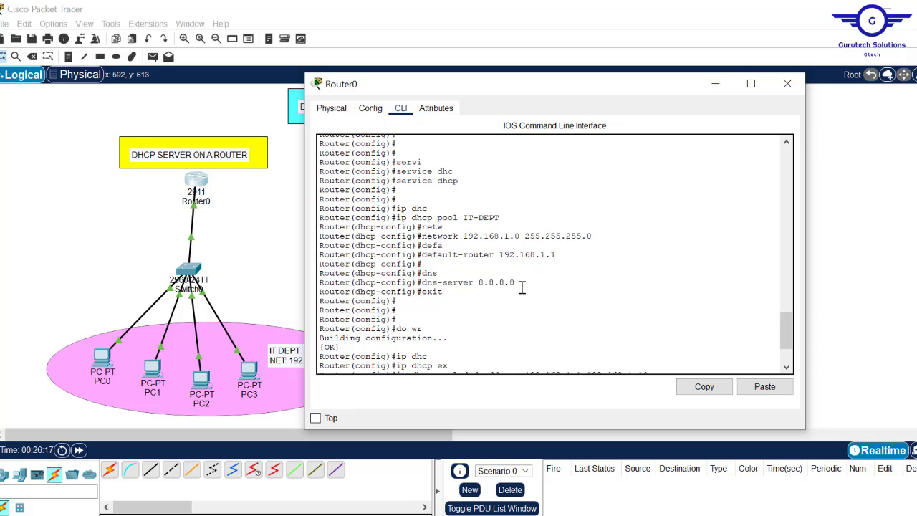
pyautogui.moveTo(522, 286); pyautogui.dragTo(480, 283)
pyautogui.moveTo(565, 261); pyautogui.dragTo(395, 220)
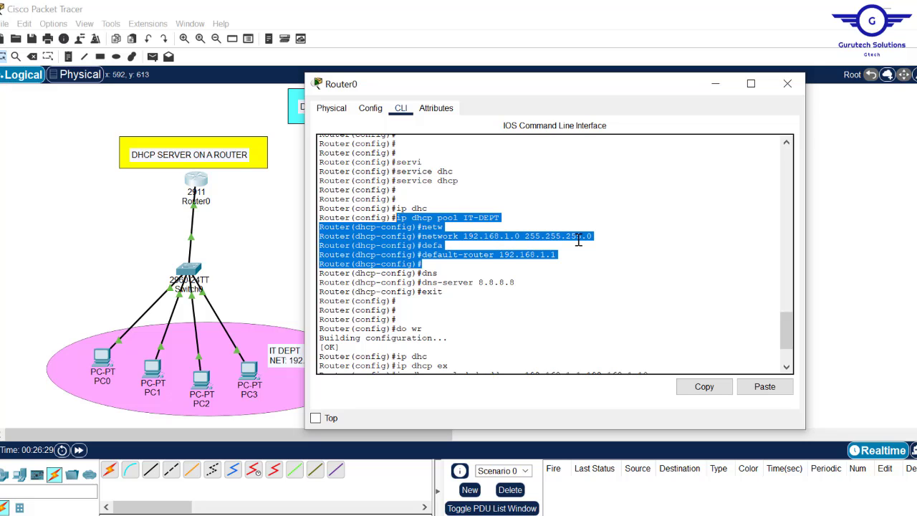
pyautogui.click(562, 259)
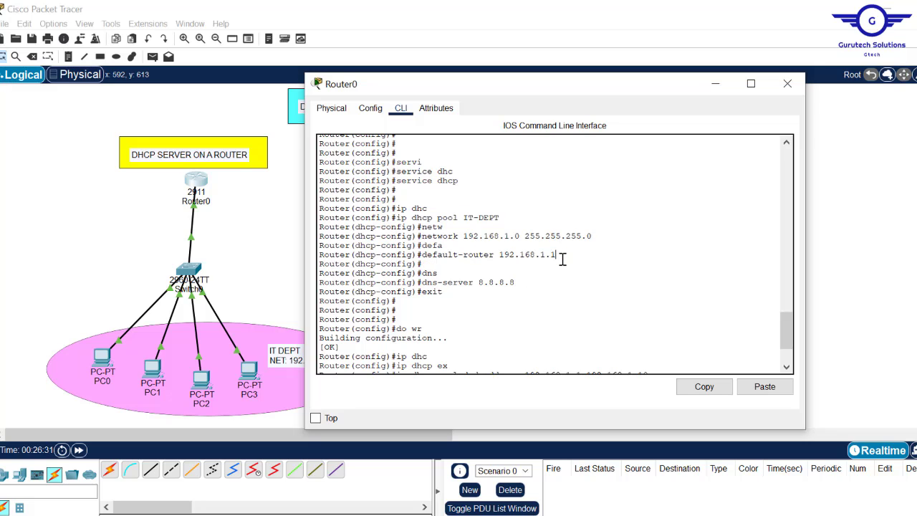
pyautogui.moveTo(559, 256); pyautogui.dragTo(499, 255)
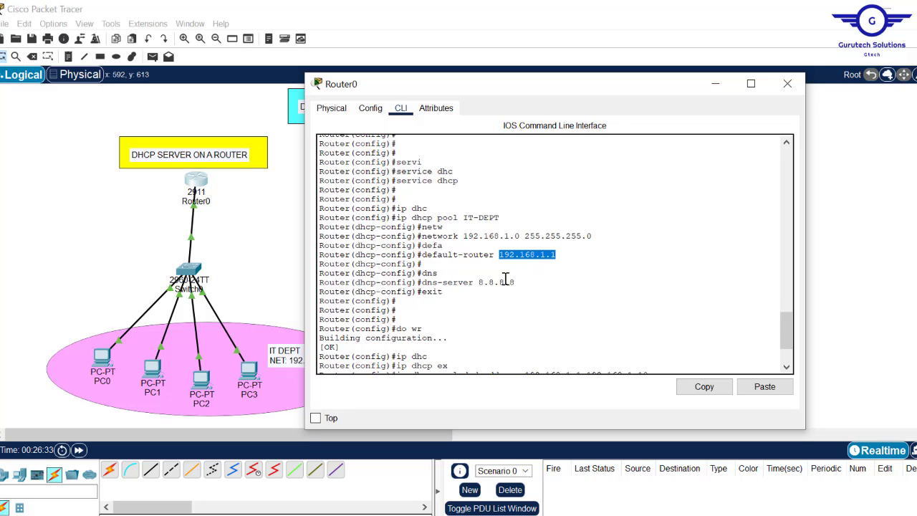
pyautogui.moveTo(523, 283); pyautogui.dragTo(476, 282)
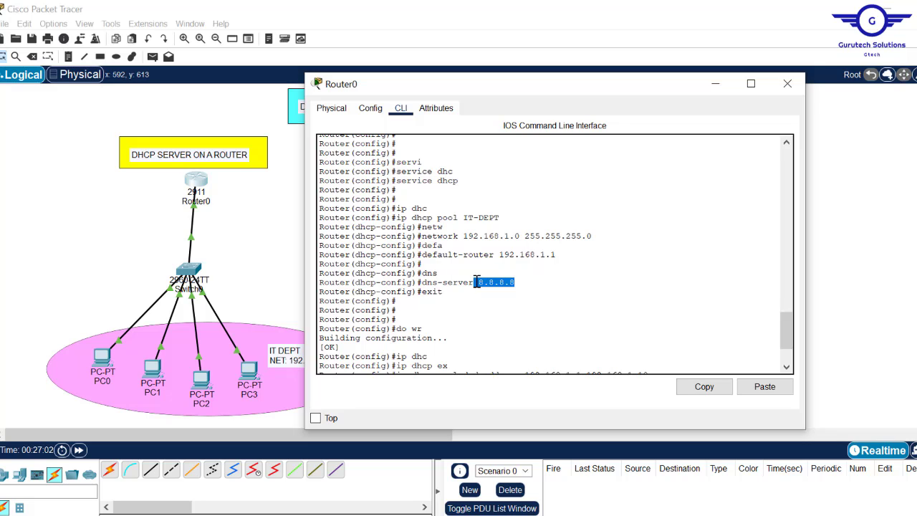
pyautogui.moveTo(516, 282); pyautogui.dragTo(428, 283)
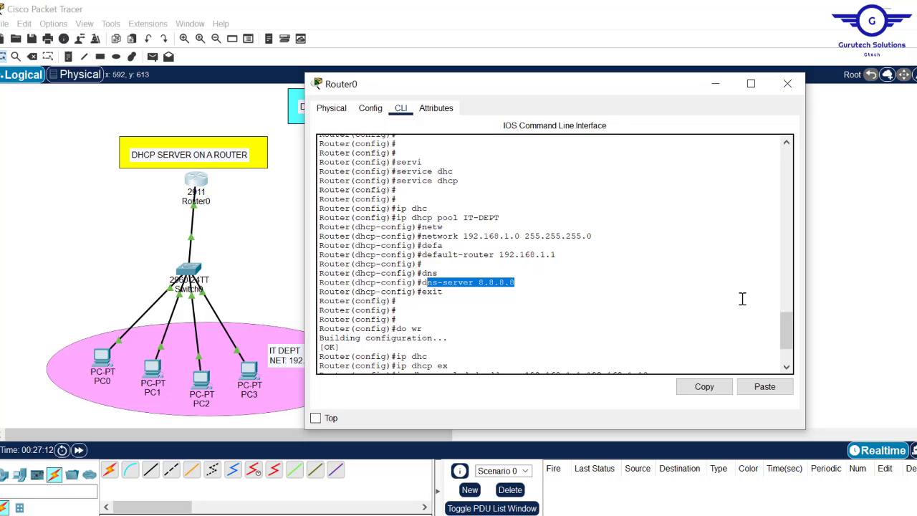
# Review the address exclusion, DHCP service and interface commands in Router0's command history, and close the router window
pyautogui.moveTo(785, 339); pyautogui.dragTo(789, 358)
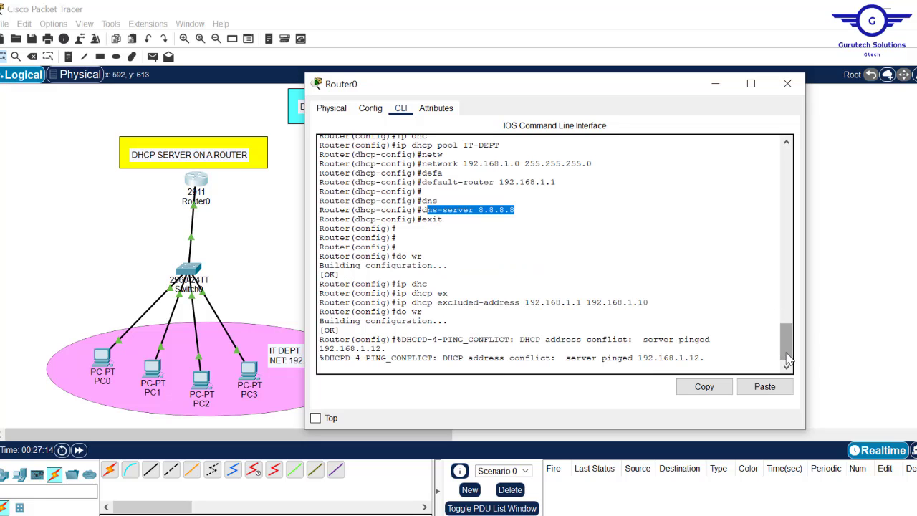
pyautogui.click(743, 352)
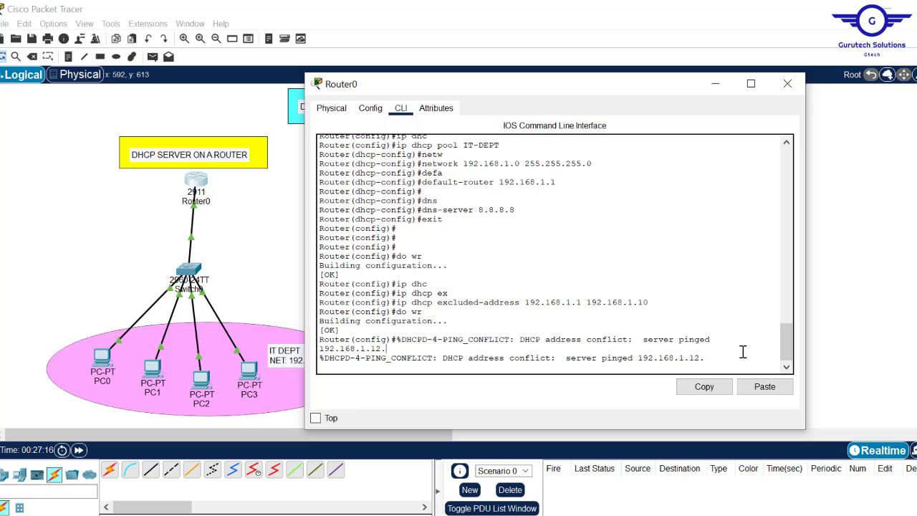
pyautogui.press('Return')
pyautogui.press('Return')
pyautogui.press('Return')
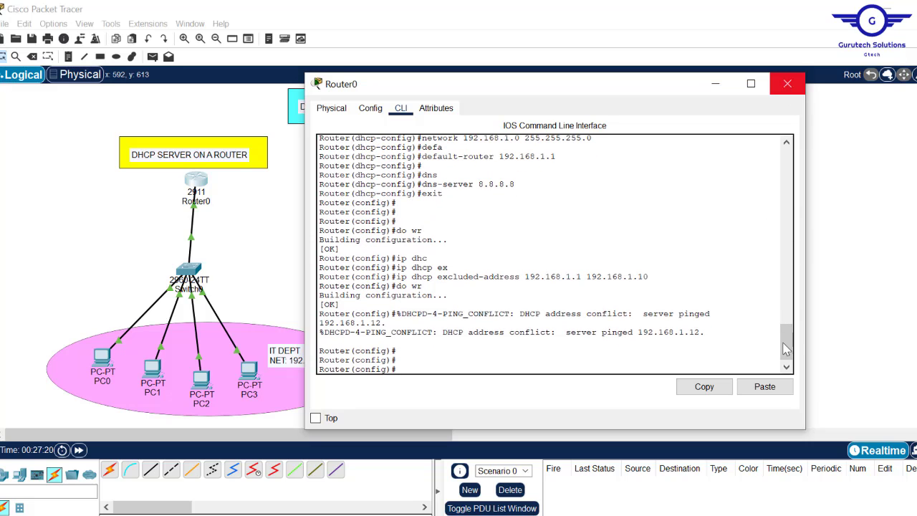
pyautogui.moveTo(784, 340); pyautogui.dragTo(786, 331)
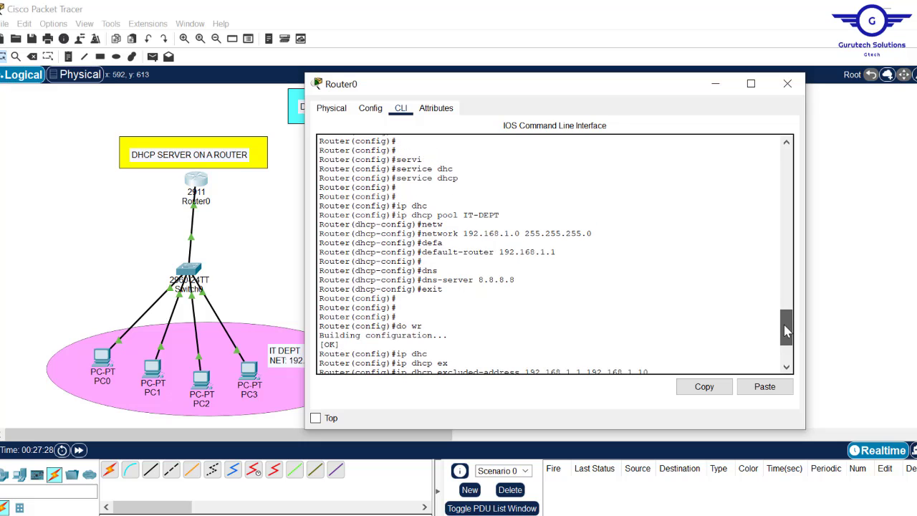
pyautogui.moveTo(786, 331); pyautogui.dragTo(787, 322)
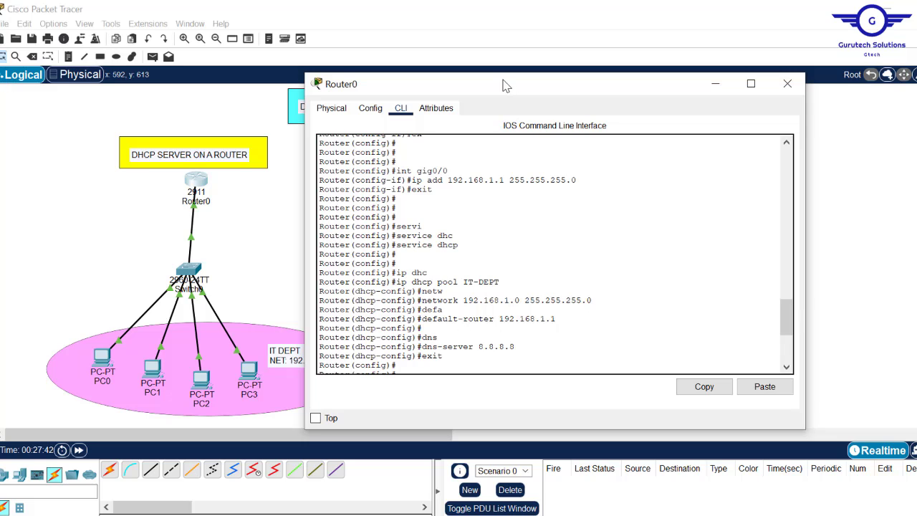
pyautogui.moveTo(501, 83); pyautogui.dragTo(555, 81)
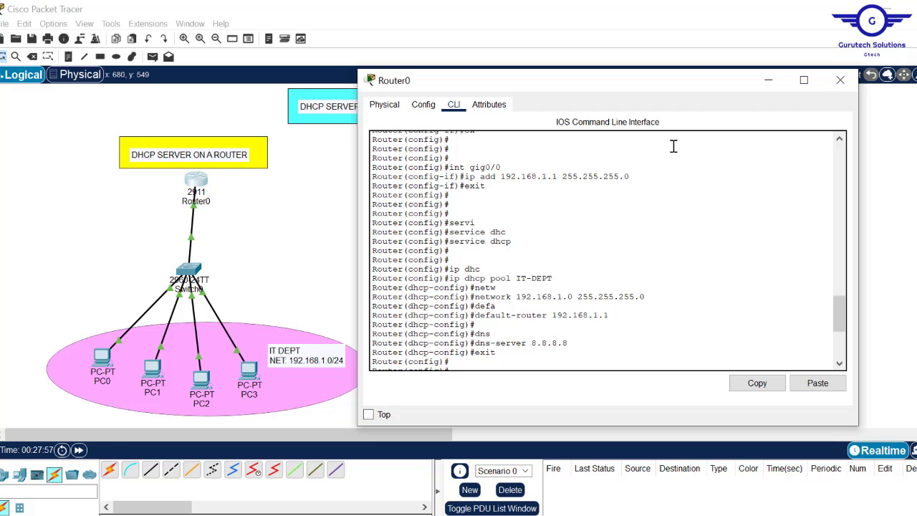
pyautogui.click(841, 81)
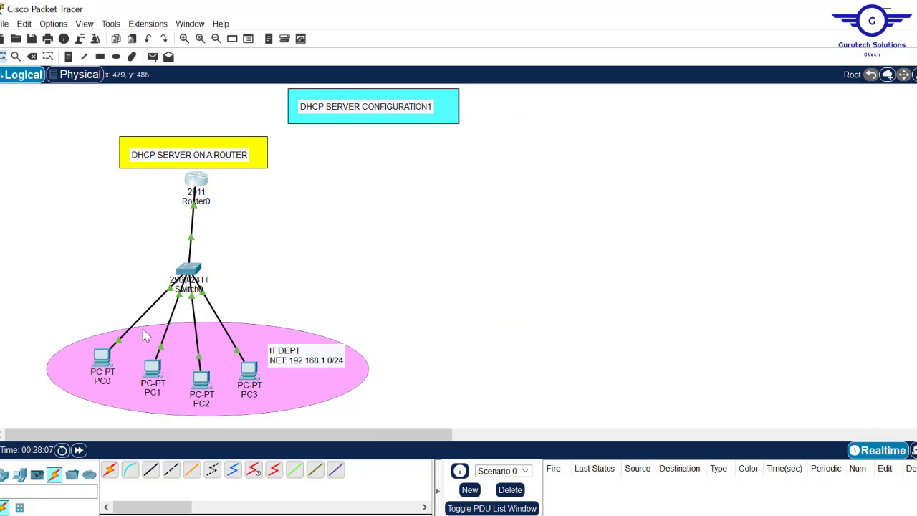
# Place a 3650-24PS multilayer switch in the empty workspace to the right of the router network
pyautogui.click(19, 475)
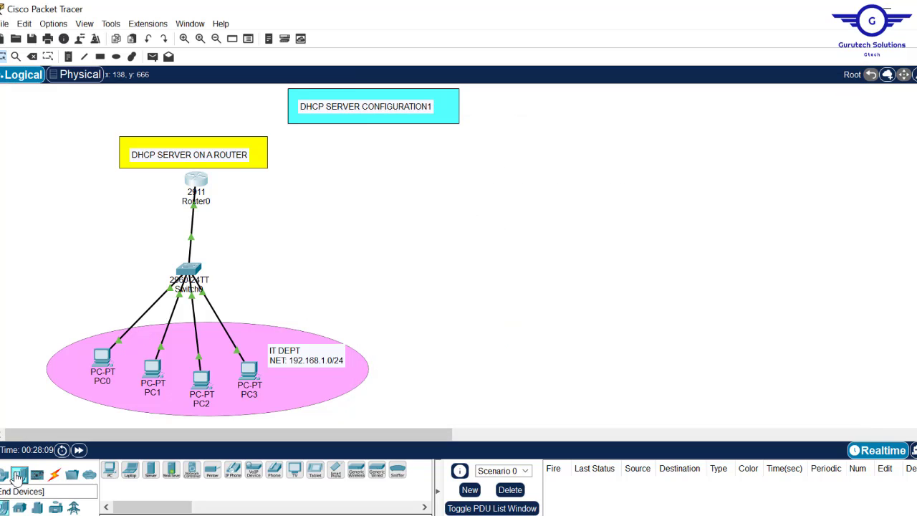
pyautogui.click(5, 474)
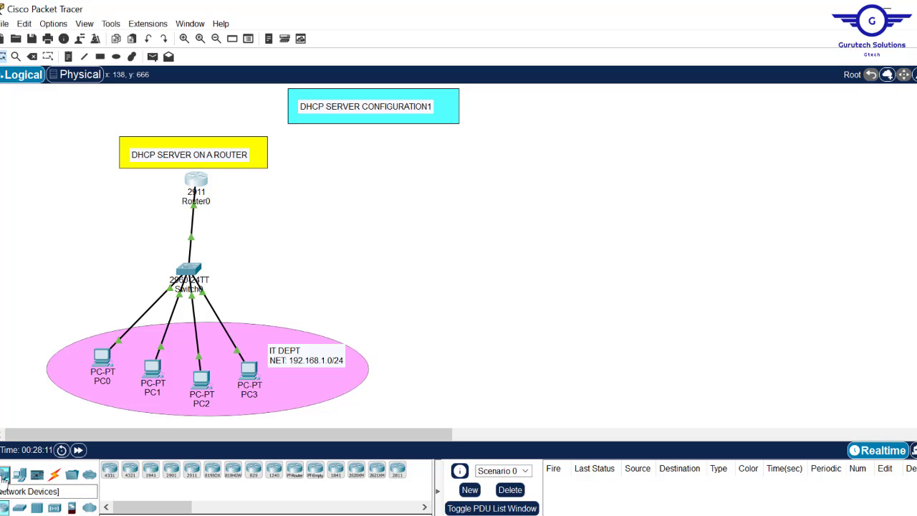
pyautogui.click(21, 508)
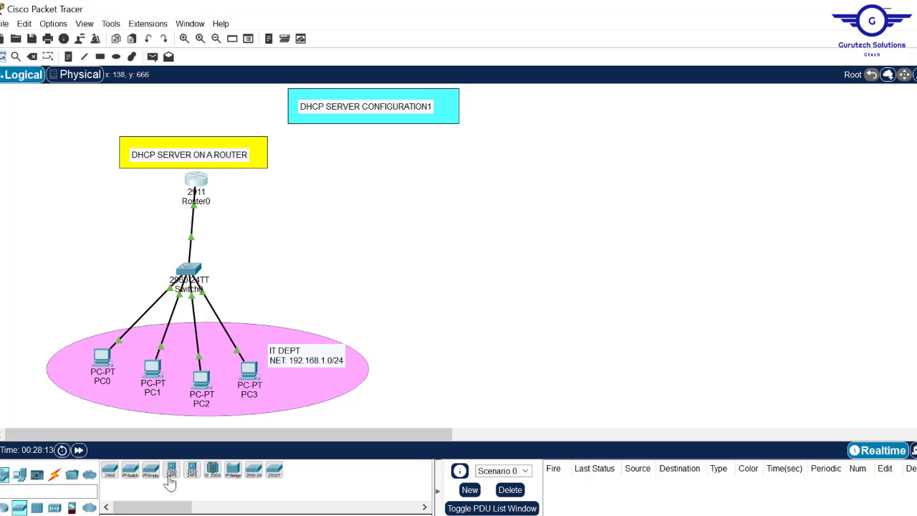
pyautogui.click(192, 471)
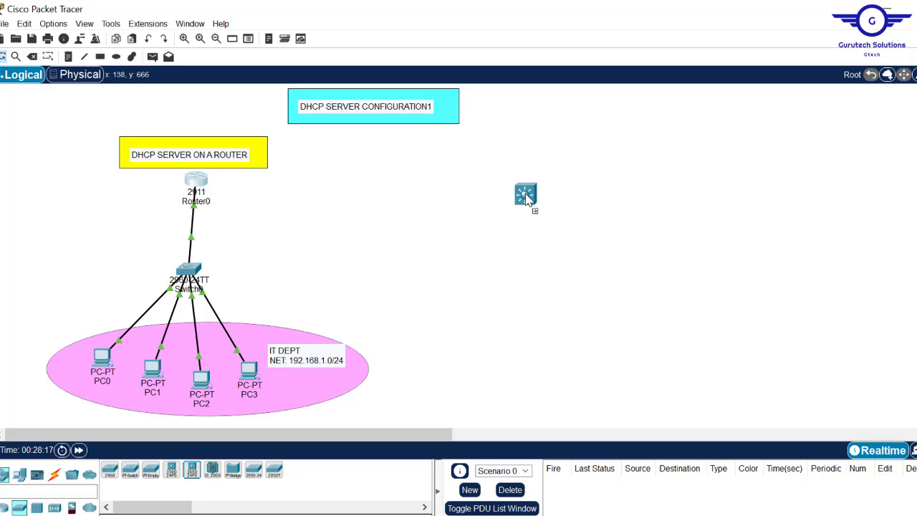
pyautogui.click(525, 198)
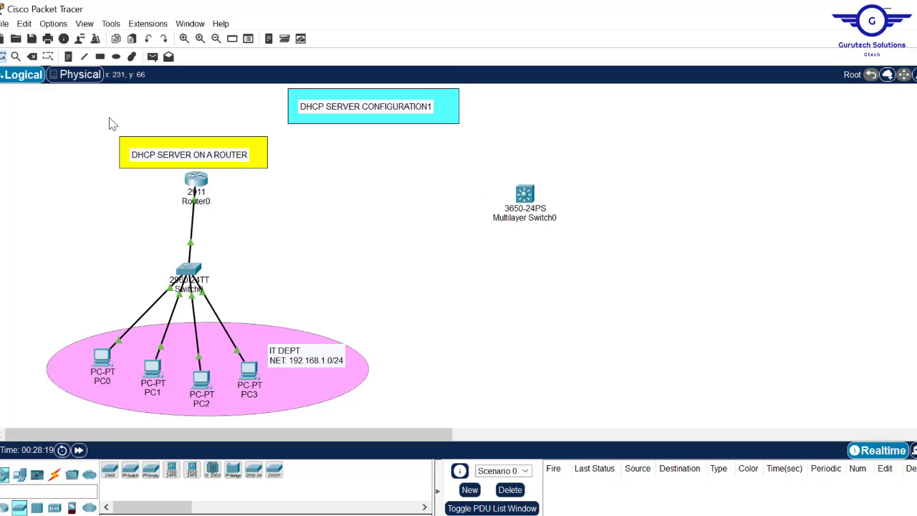
# Duplicate the router title above the multilayer switch as "DHCP SERVER ON A L3-SWITCH" and move the yellow rectangle behind it
pyautogui.moveTo(109, 117); pyautogui.dragTo(282, 169)
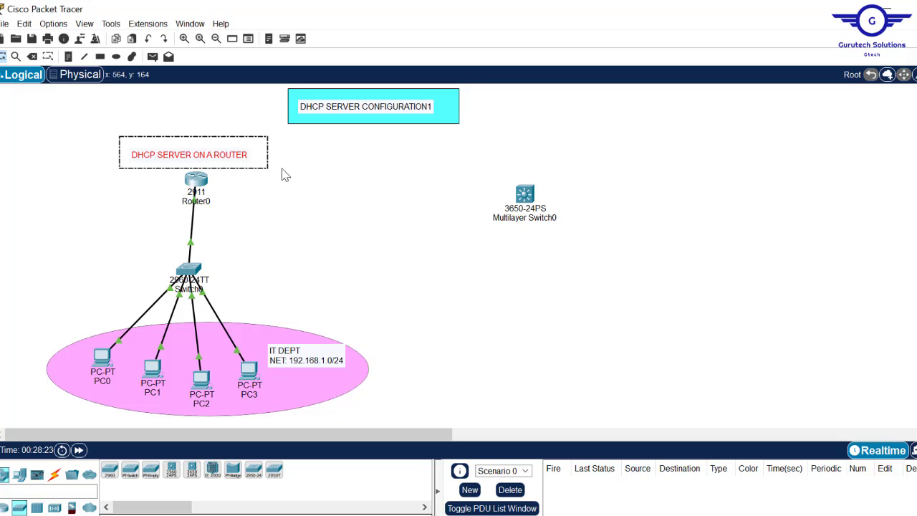
pyautogui.hotkey('ctrl', 'v')
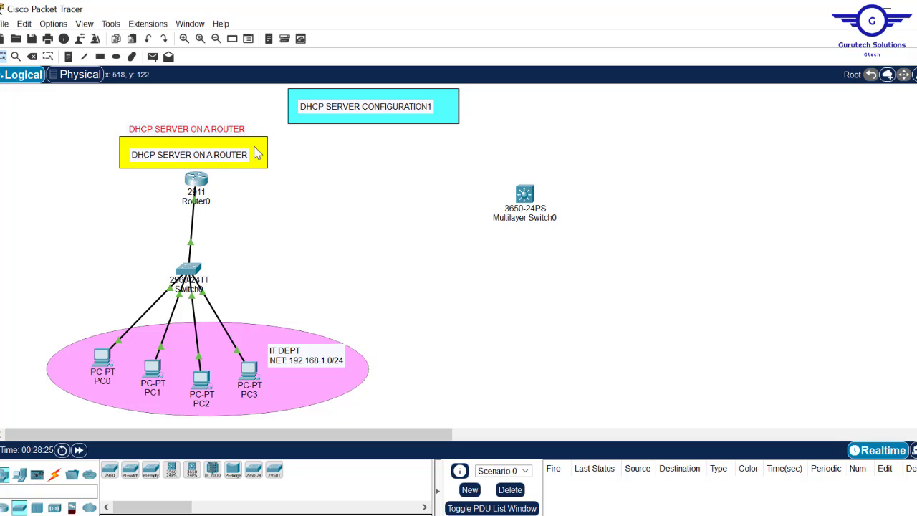
pyautogui.moveTo(223, 137); pyautogui.dragTo(466, 163)
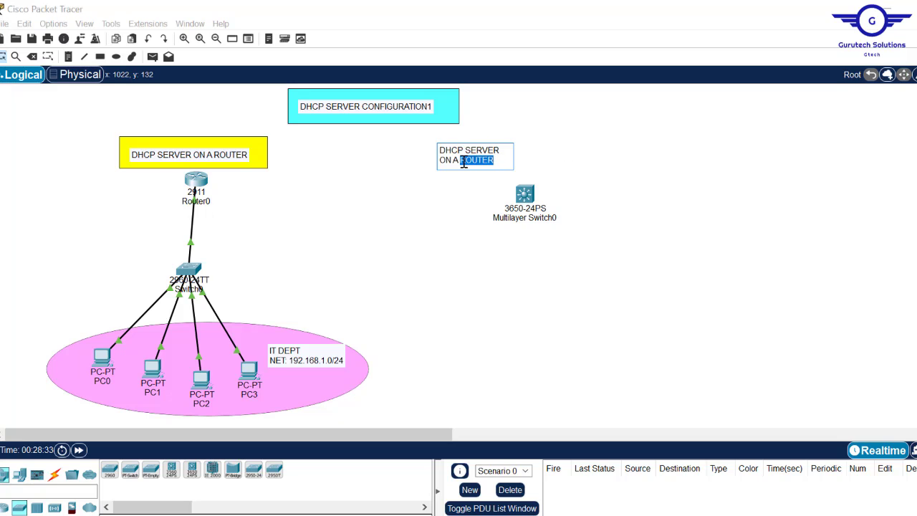
pyautogui.press('BackSpace')
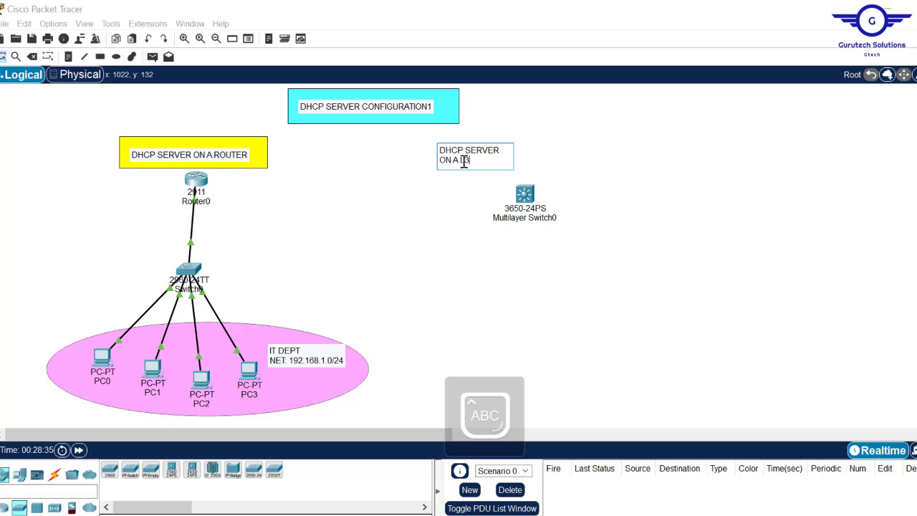
pyautogui.write('L3-SWITCH')
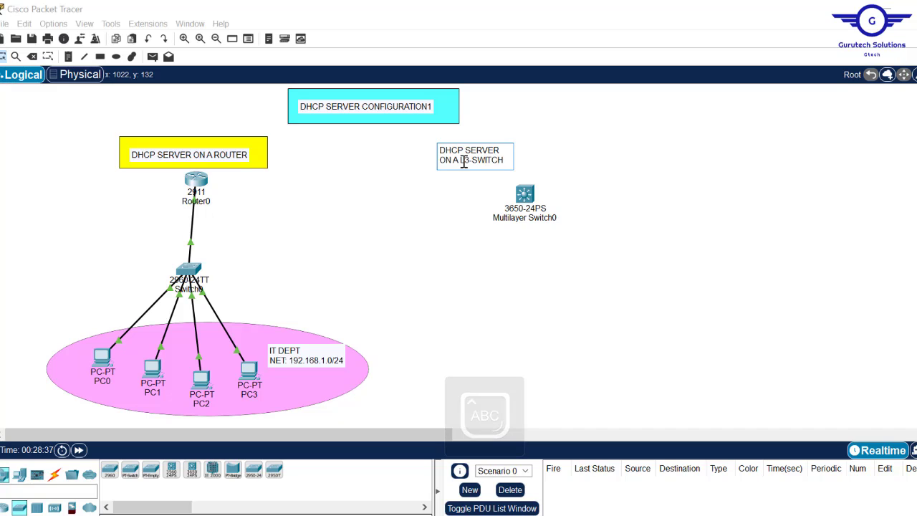
pyautogui.press('Return')
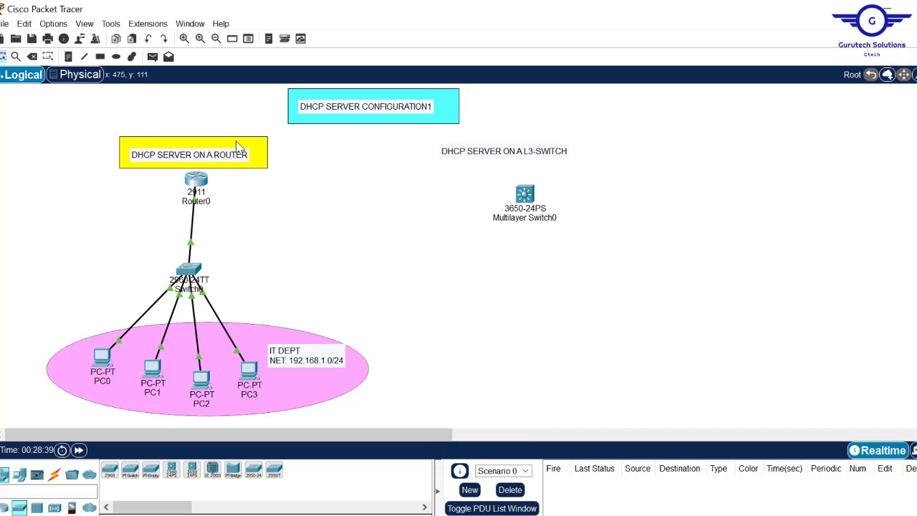
pyautogui.moveTo(239, 148); pyautogui.dragTo(530, 151)
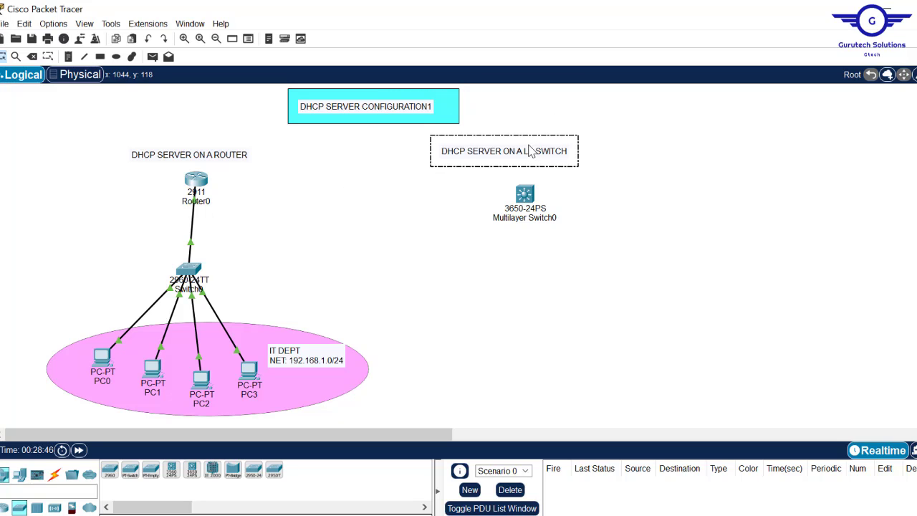
pyautogui.click(692, 155)
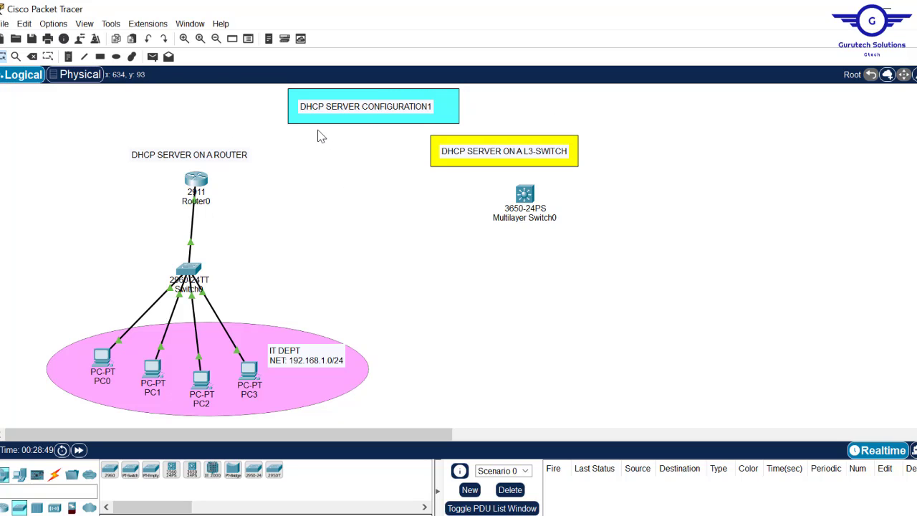
# Draw an outlined rectangle with yellow fill (#ffff00) behind the "DHCP SERVER ON A ROUTER" title
pyautogui.click(101, 56)
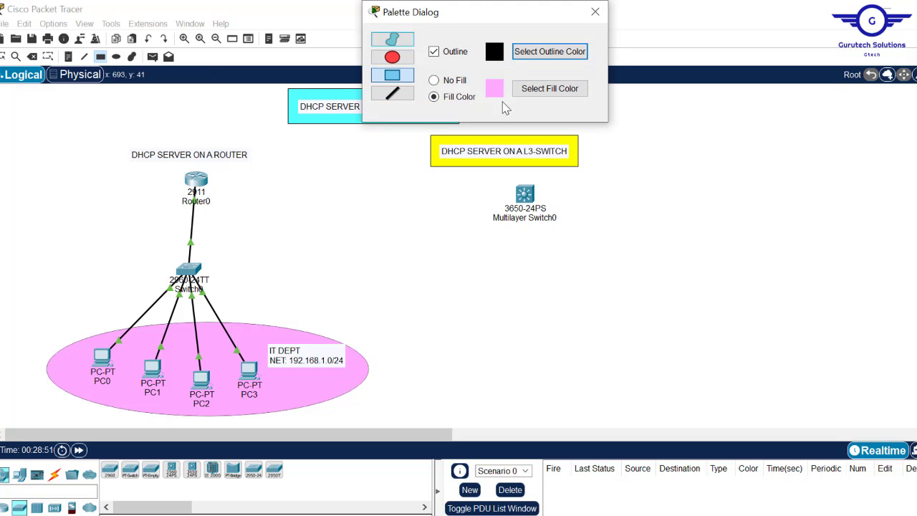
pyautogui.click(545, 88)
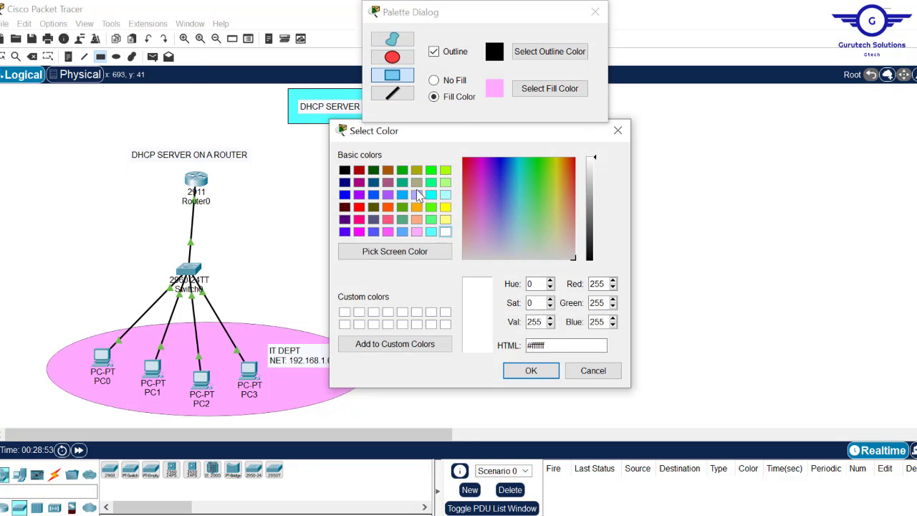
pyautogui.click(445, 207)
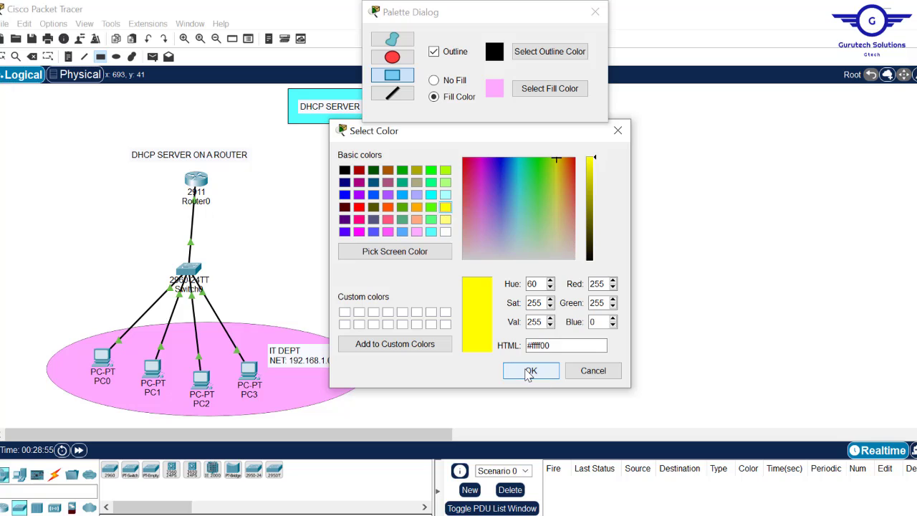
pyautogui.click(531, 371)
pyautogui.moveTo(121, 140); pyautogui.dragTo(285, 168)
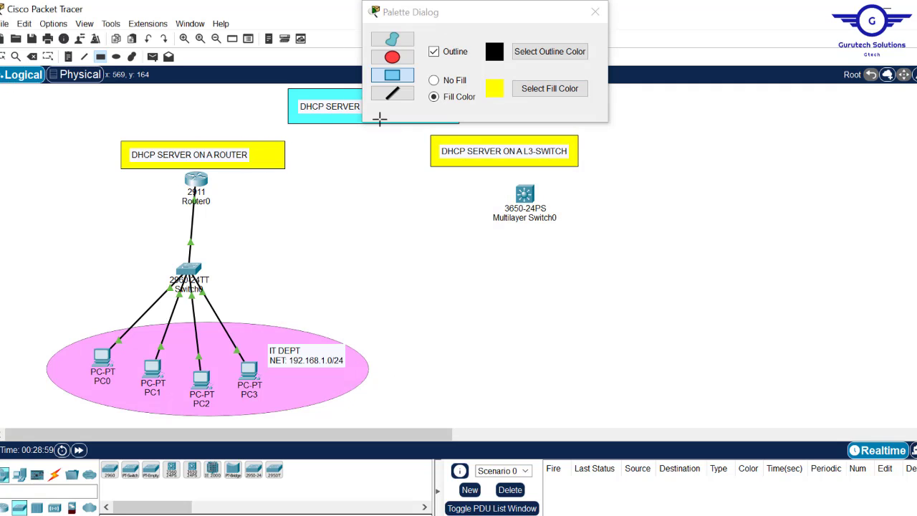
pyautogui.click(594, 13)
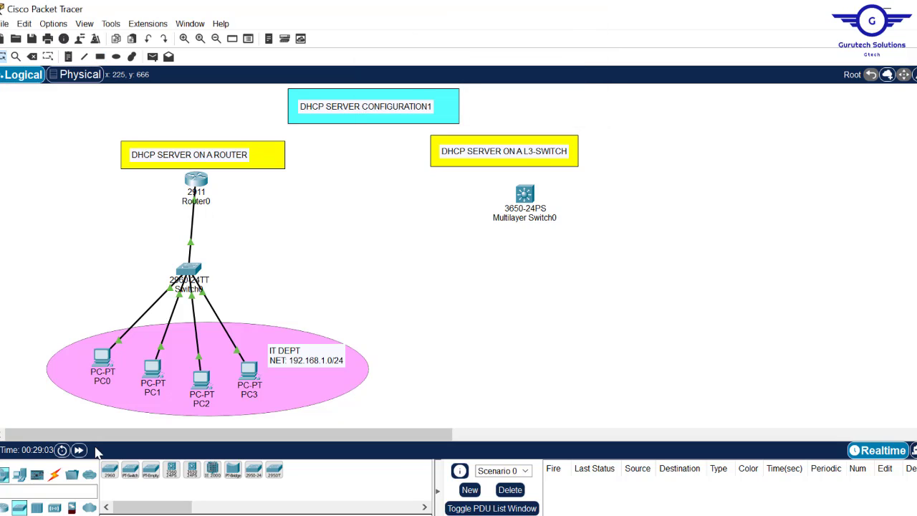
# Place four PCs in a row in the empty workspace below the multilayer switch
pyautogui.click(19, 474)
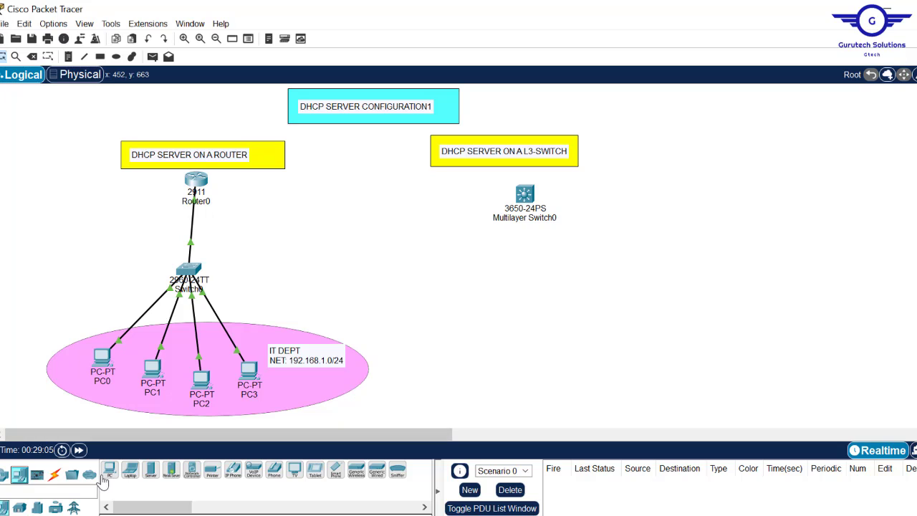
pyautogui.moveTo(107, 470); pyautogui.dragTo(487, 337)
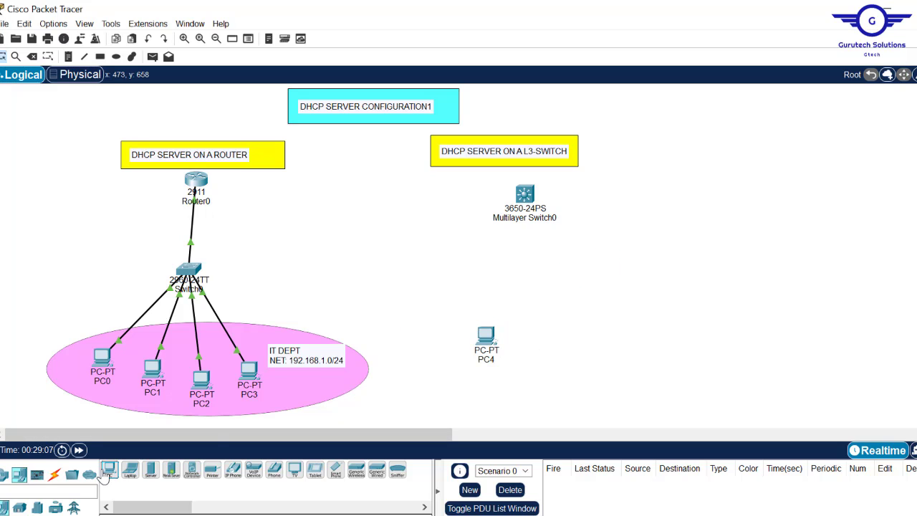
pyautogui.moveTo(111, 481); pyautogui.dragTo(533, 338)
pyautogui.moveTo(110, 470); pyautogui.dragTo(592, 338)
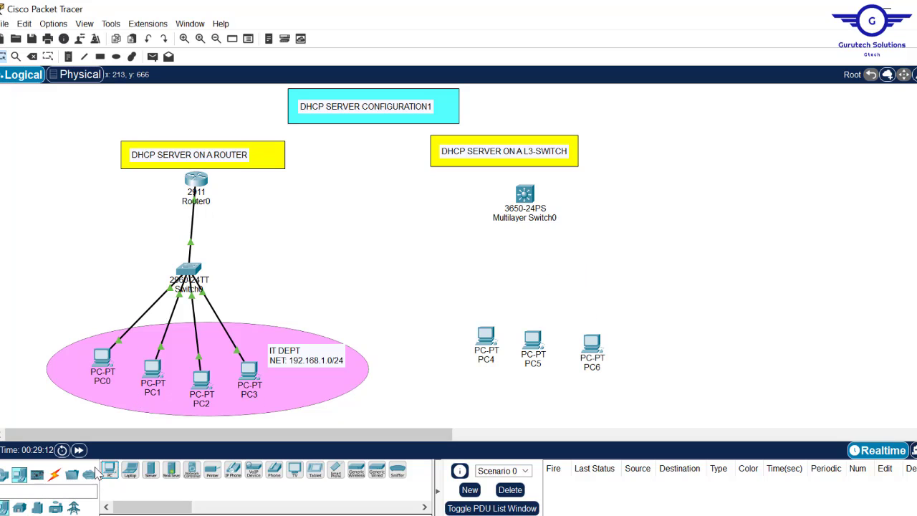
pyautogui.moveTo(109, 470); pyautogui.dragTo(649, 348)
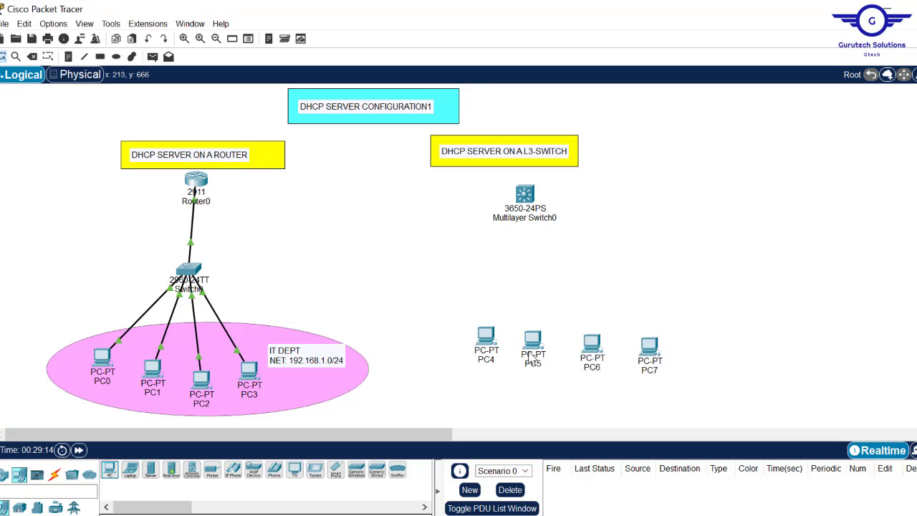
# Move the four new PCs lower to leave more space below the multilayer switch
pyautogui.moveTo(544, 349); pyautogui.dragTo(537, 385)
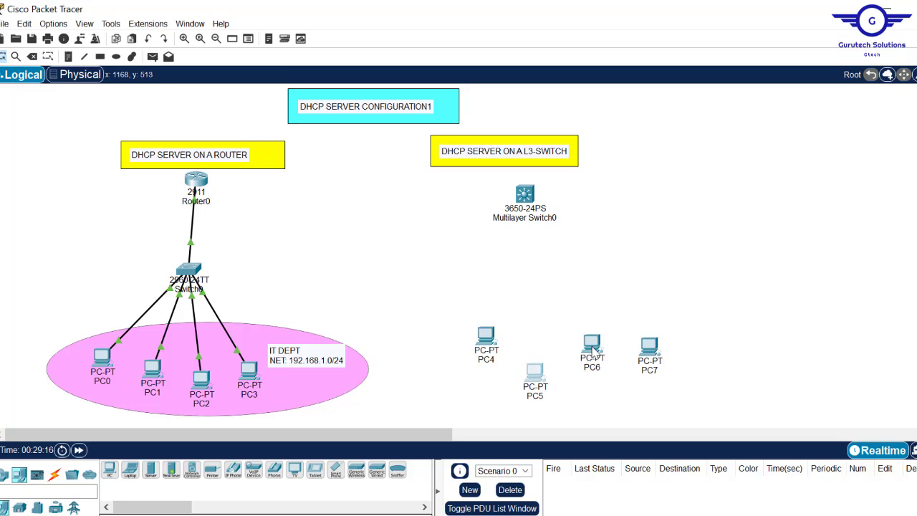
pyautogui.moveTo(594, 349); pyautogui.dragTo(581, 379)
pyautogui.moveTo(652, 349); pyautogui.dragTo(652, 374)
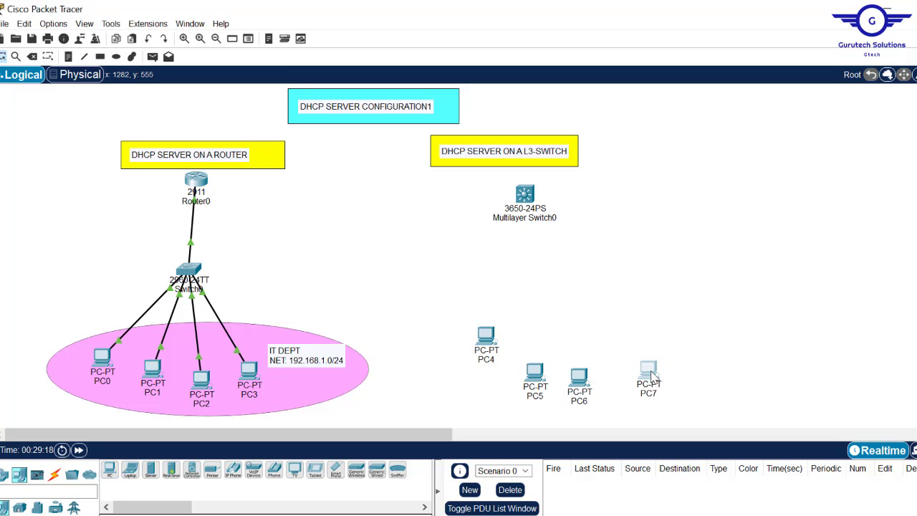
pyautogui.moveTo(487, 337); pyautogui.dragTo(479, 369)
# Place a 2960-24TT switch between the multilayer switch and the new PCs, and position both switches under the L3-SWITCH title
pyautogui.moveTo(528, 199); pyautogui.dragTo(541, 197)
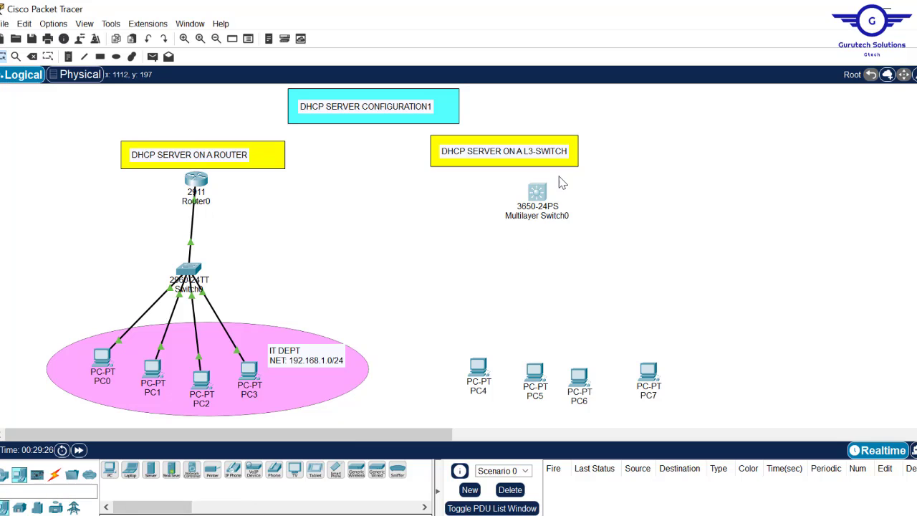
pyautogui.hscroll(1, 574, 159)
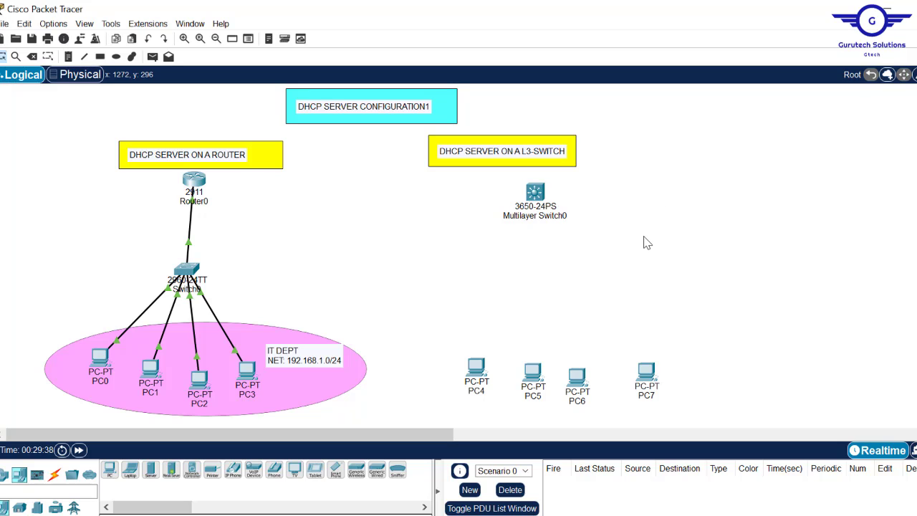
pyautogui.moveTo(537, 192)
pyautogui.click(6, 475)
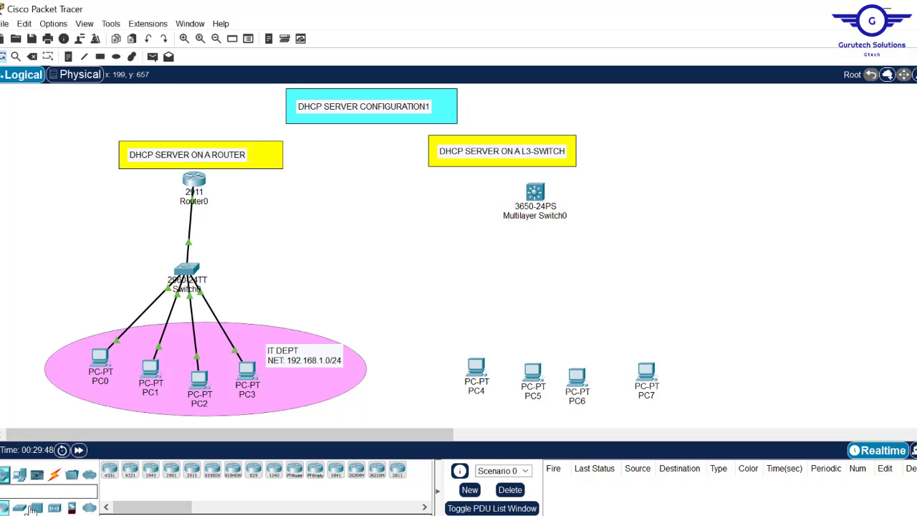
pyautogui.moveTo(20, 509); pyautogui.dragTo(550, 293)
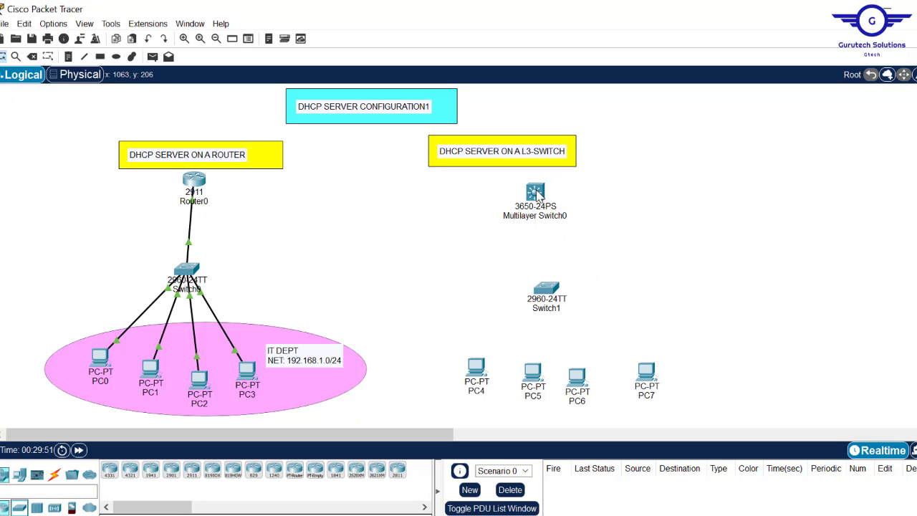
pyautogui.moveTo(549, 188); pyautogui.dragTo(538, 181)
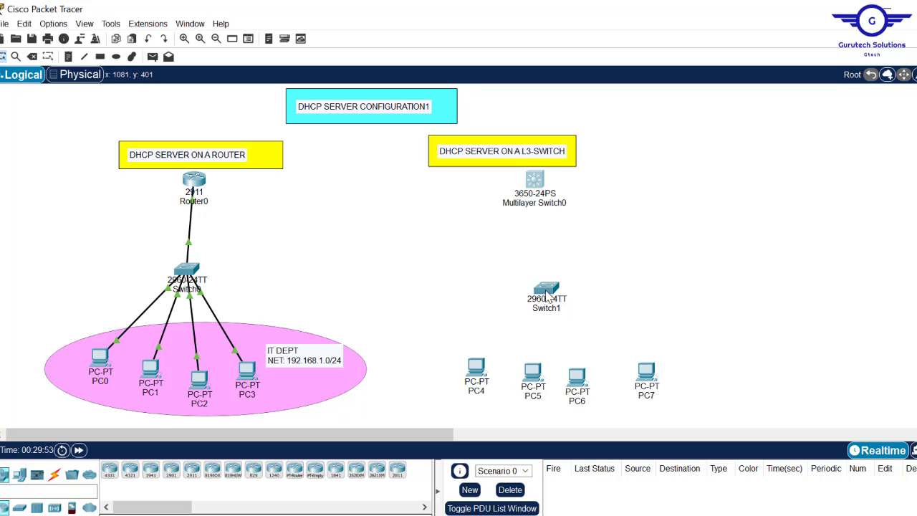
pyautogui.moveTo(548, 295); pyautogui.dragTo(547, 280)
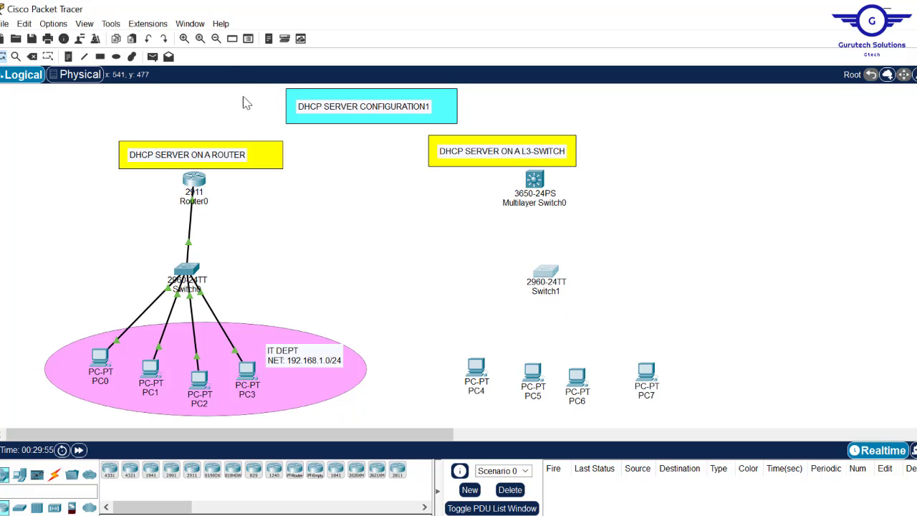
# Connect Multilayer Switch0 to Switch1 with an automatically chosen cable, and align Switch1 beneath it
pyautogui.click(54, 475)
pyautogui.click(111, 471)
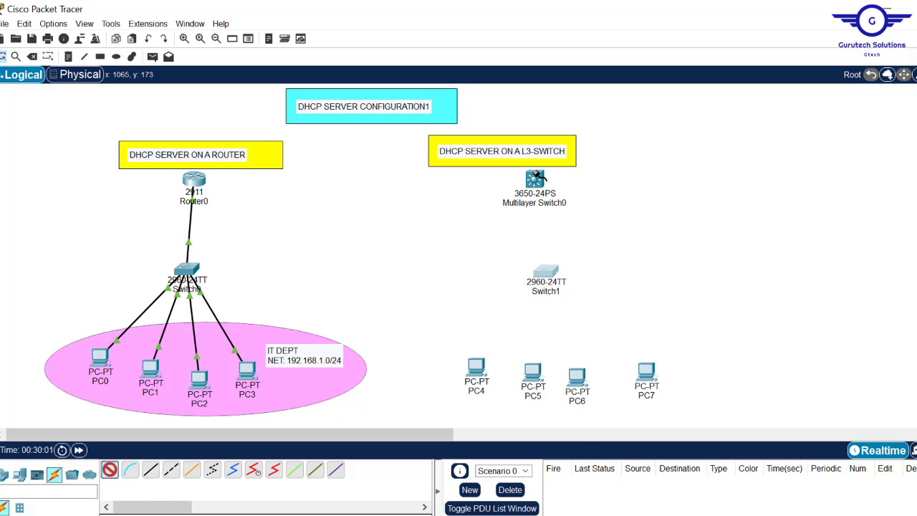
pyautogui.click(538, 179)
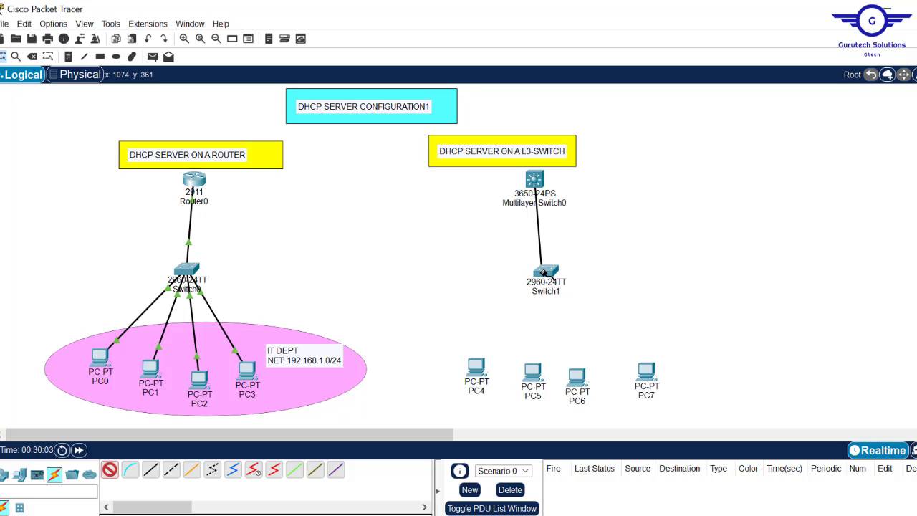
pyautogui.click(546, 273)
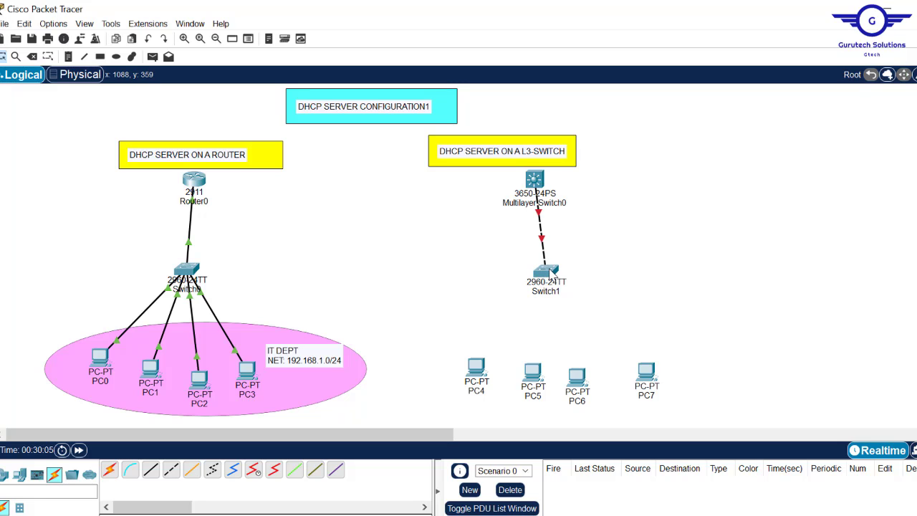
pyautogui.moveTo(551, 271); pyautogui.dragTo(545, 272)
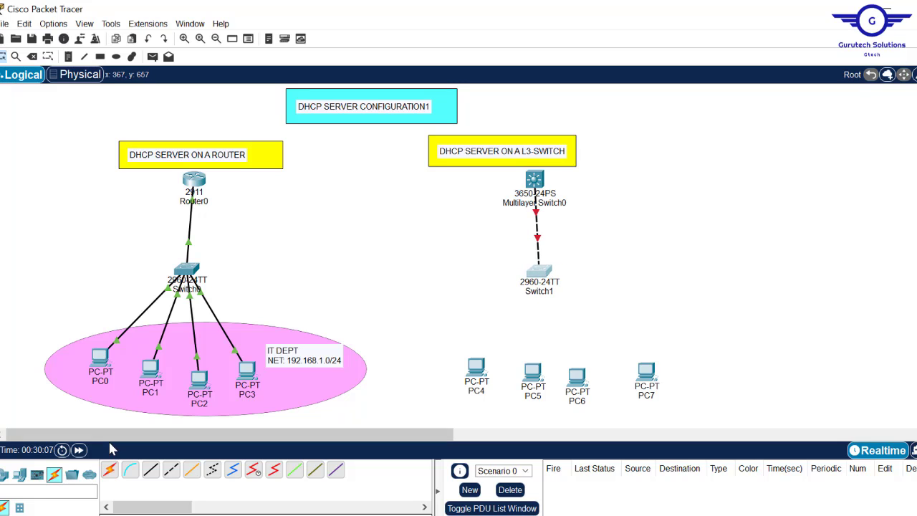
# Connect Switch1 to PC4, PC5, PC6 and PC7 with automatically chosen cables, and nudge Switch1 slightly up and to the right
pyautogui.click(545, 273)
pyautogui.click(476, 367)
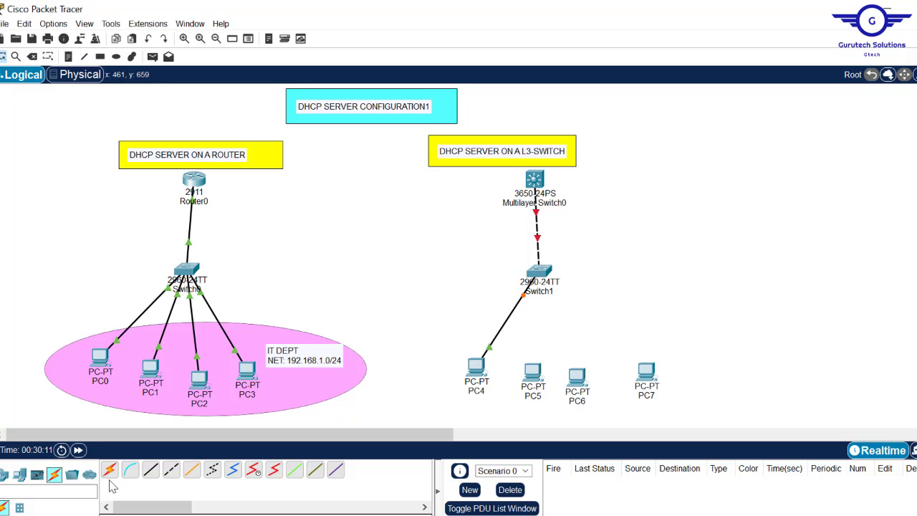
pyautogui.click(545, 274)
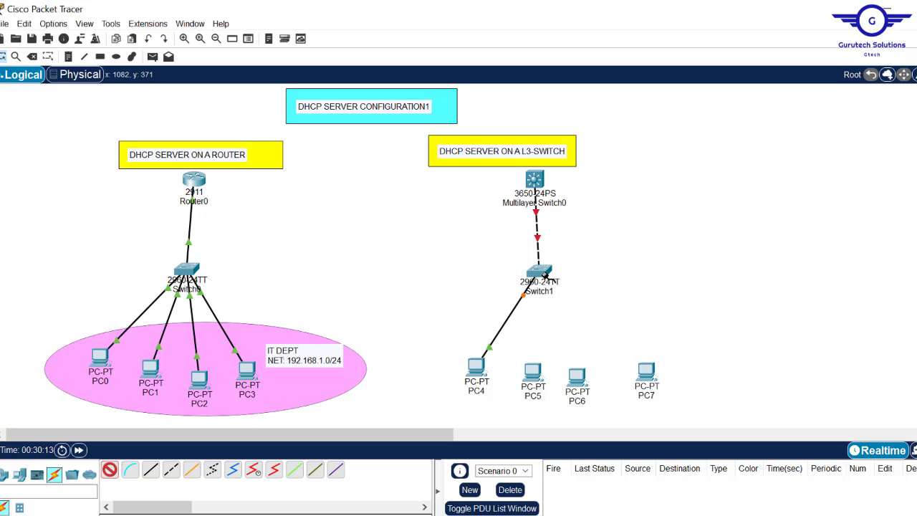
pyautogui.click(532, 373)
pyautogui.click(109, 469)
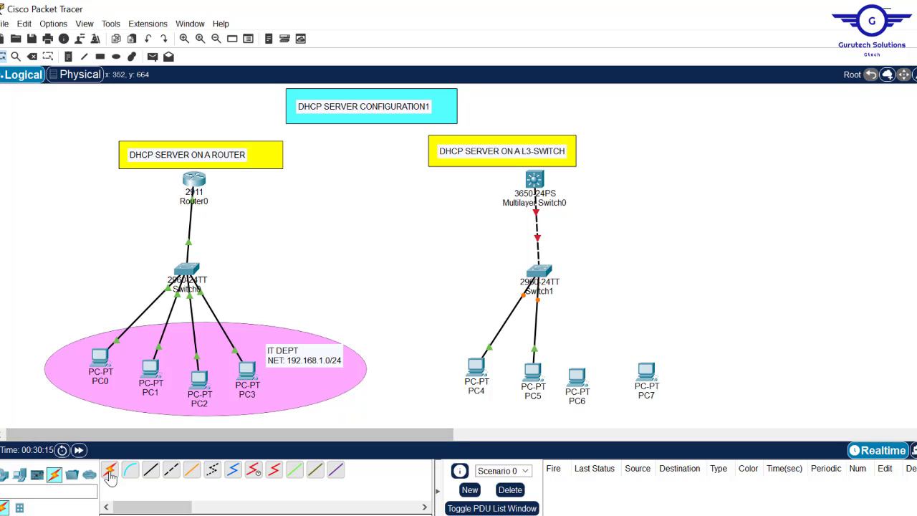
pyautogui.click(545, 274)
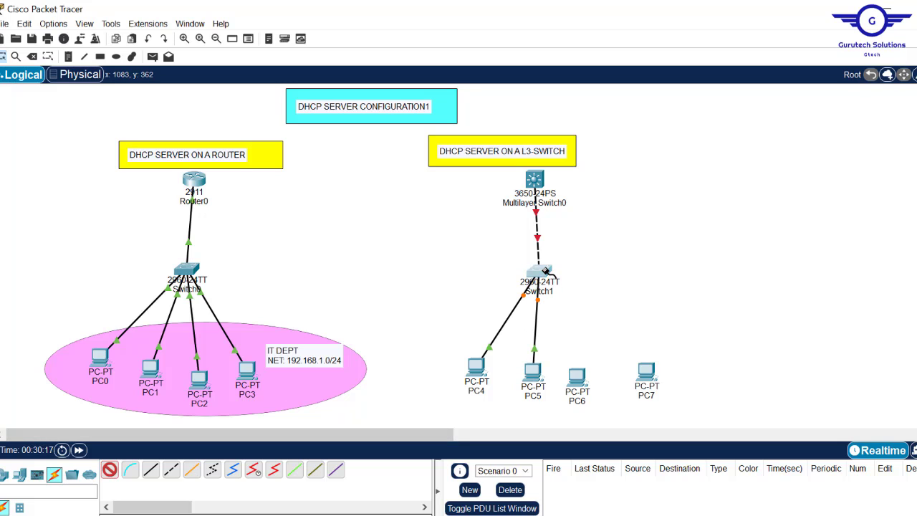
pyautogui.click(577, 376)
pyautogui.click(109, 473)
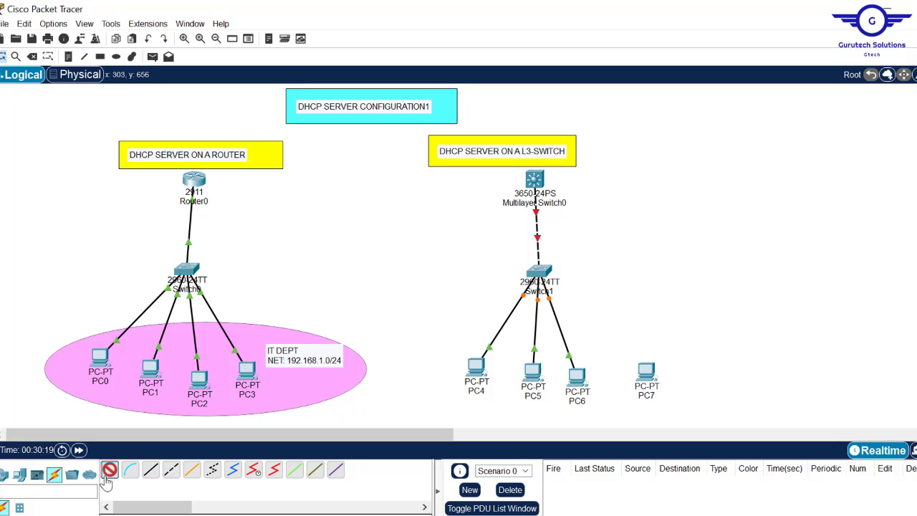
pyautogui.click(546, 271)
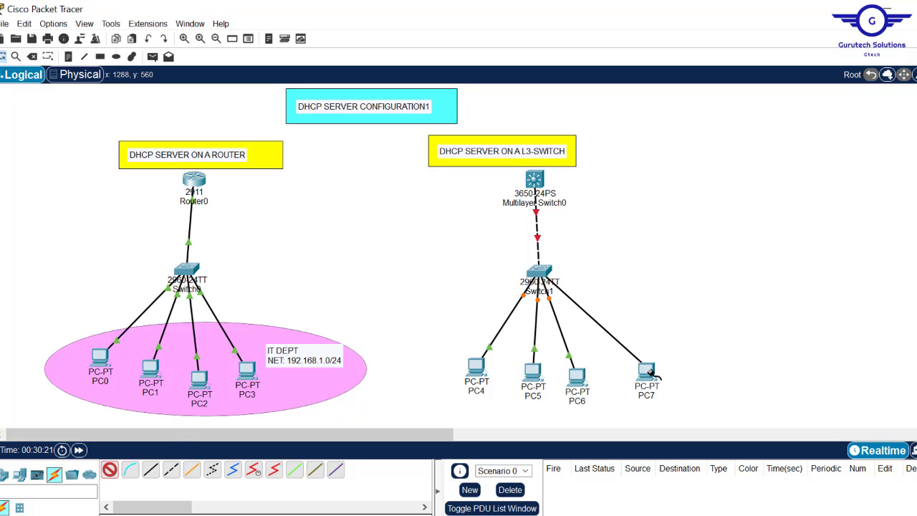
pyautogui.click(647, 371)
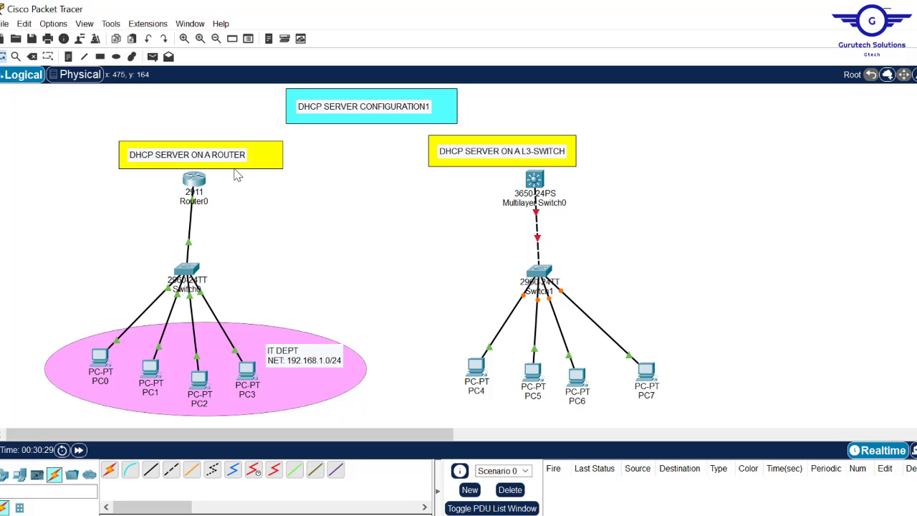
pyautogui.click(541, 272)
pyautogui.moveTo(542, 271); pyautogui.dragTo(551, 262)
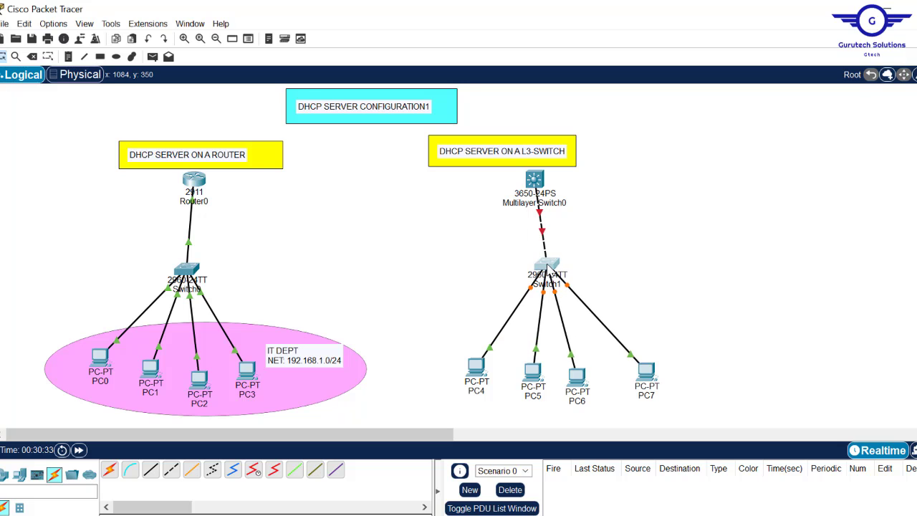
# Start an outlined rectangle shape and set its fill color to cyan (#55ffff)
pyautogui.click(100, 56)
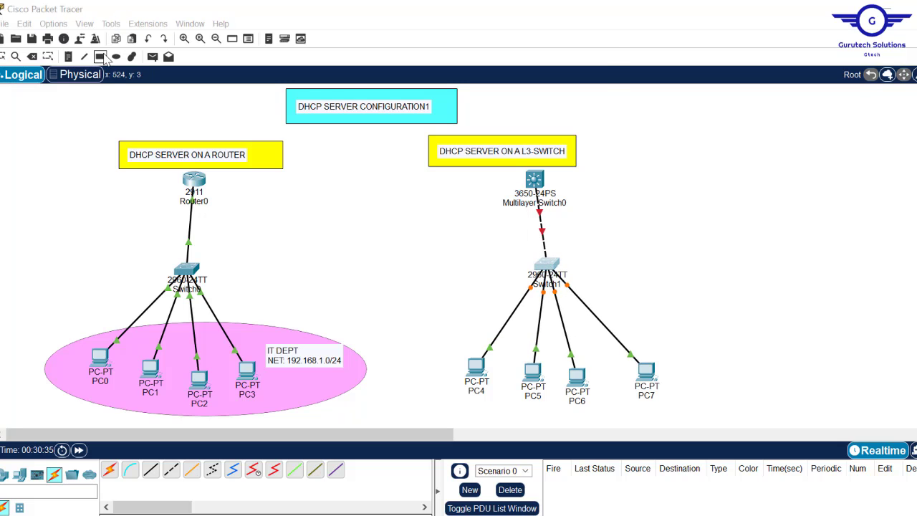
pyautogui.click(533, 91)
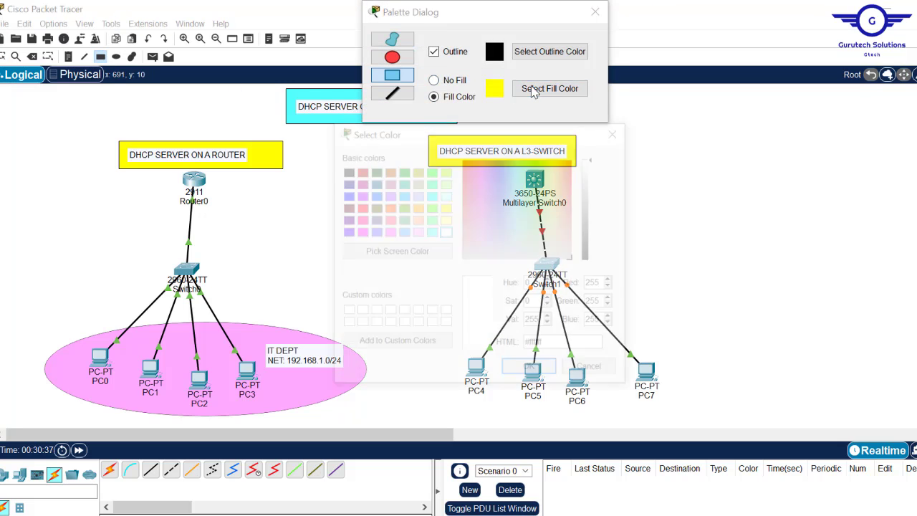
pyautogui.click(431, 232)
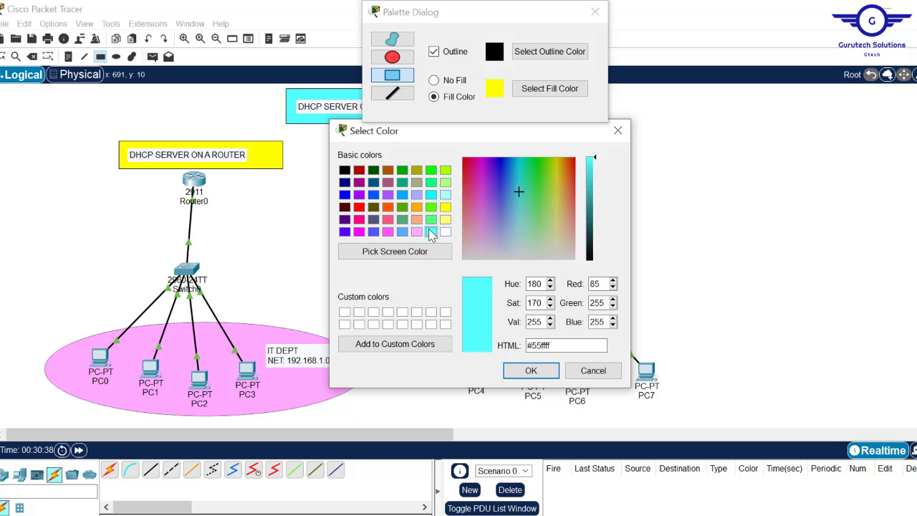
pyautogui.click(529, 370)
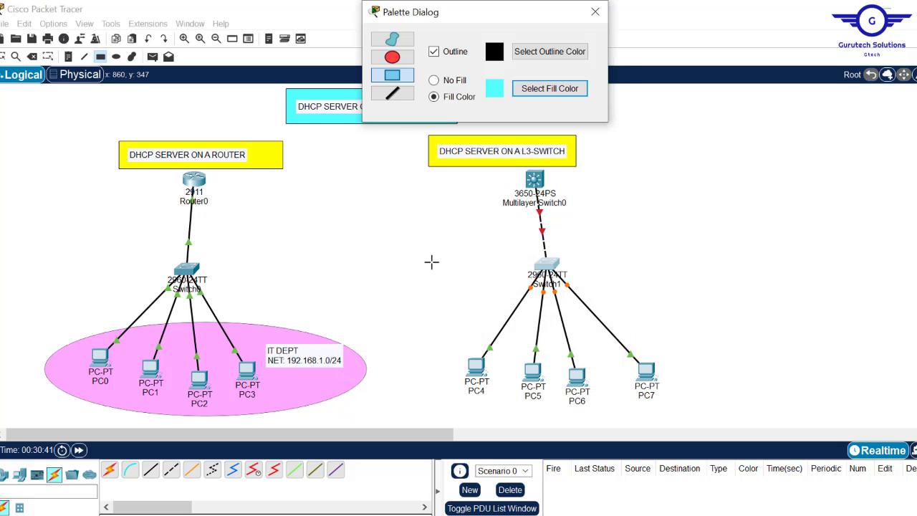
# Draw the cyan rectangle around the four PCs below Switch1, keeping the fill color option selected
pyautogui.moveTo(425, 296); pyautogui.dragTo(720, 421)
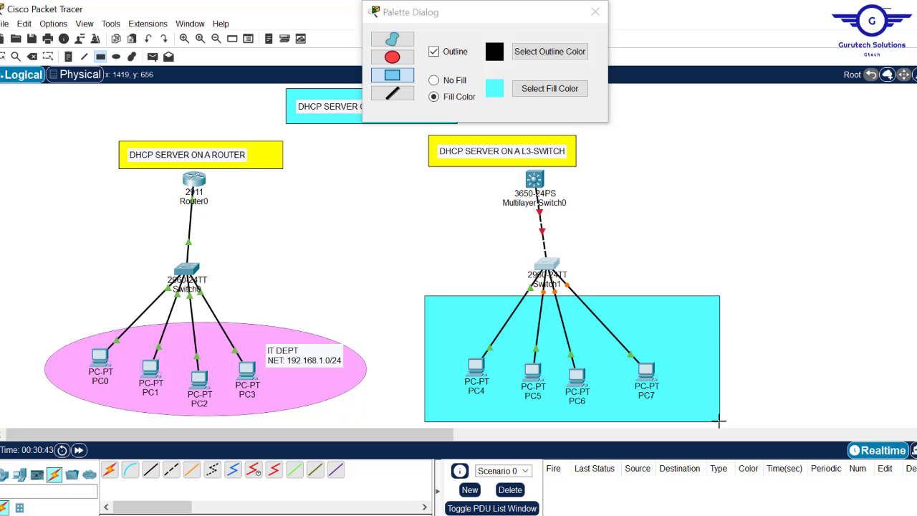
pyautogui.click(435, 81)
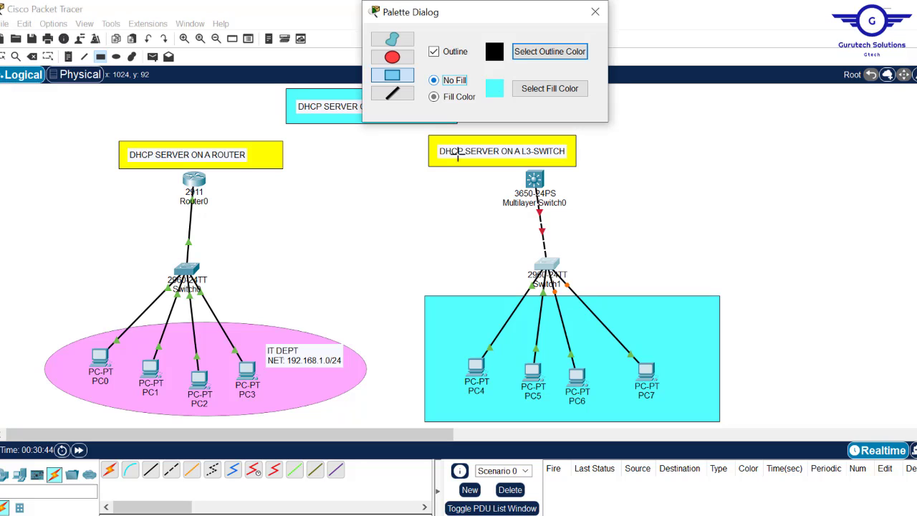
pyautogui.click(436, 99)
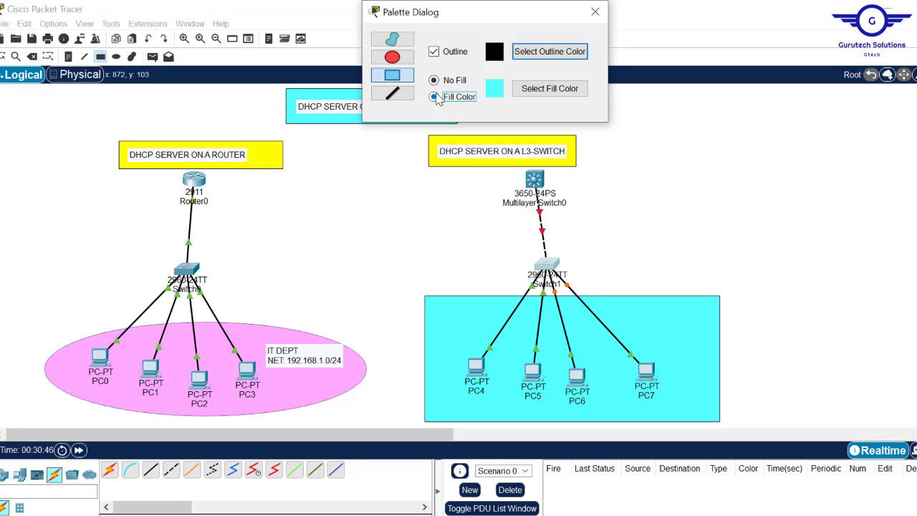
# Draw an outlined ellipse with the cyan fill around PC4 to PC7, and delete the cyan rectangle
pyautogui.click(392, 56)
pyautogui.moveTo(463, 289)
pyautogui.mouseDown()
pyautogui.moveTo(502, 294)
pyautogui.moveTo(725, 428)
pyautogui.mouseUp()
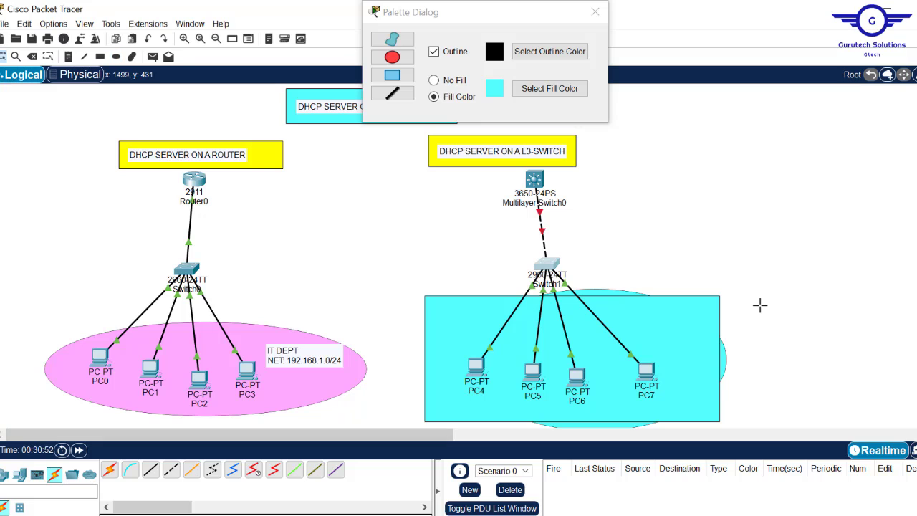
pyautogui.moveTo(703, 310); pyautogui.dragTo(813, 204)
pyautogui.press('Delete')
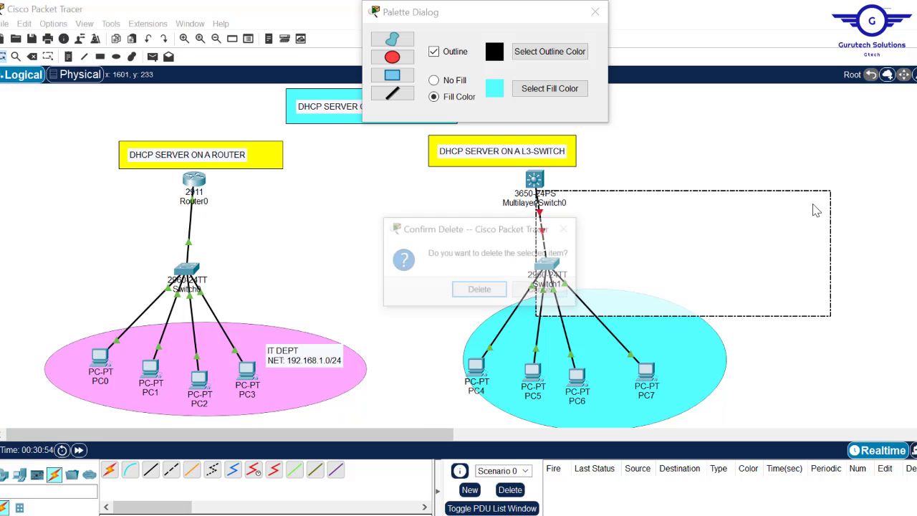
pyautogui.press('Return')
# Close the drawing palette and shift the cyan ellipse left so that it encloses all four PCs
pyautogui.press('Escape')
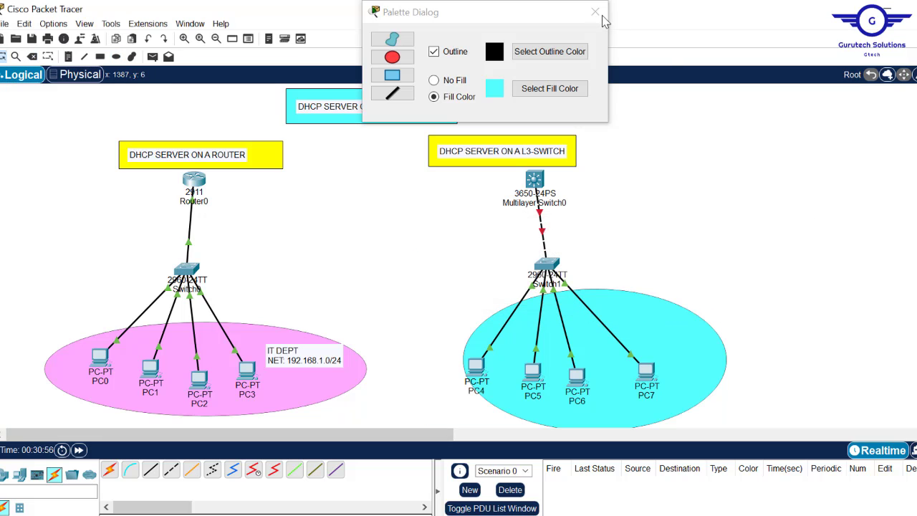
pyautogui.click(595, 12)
pyautogui.moveTo(700, 342); pyautogui.dragTo(684, 350)
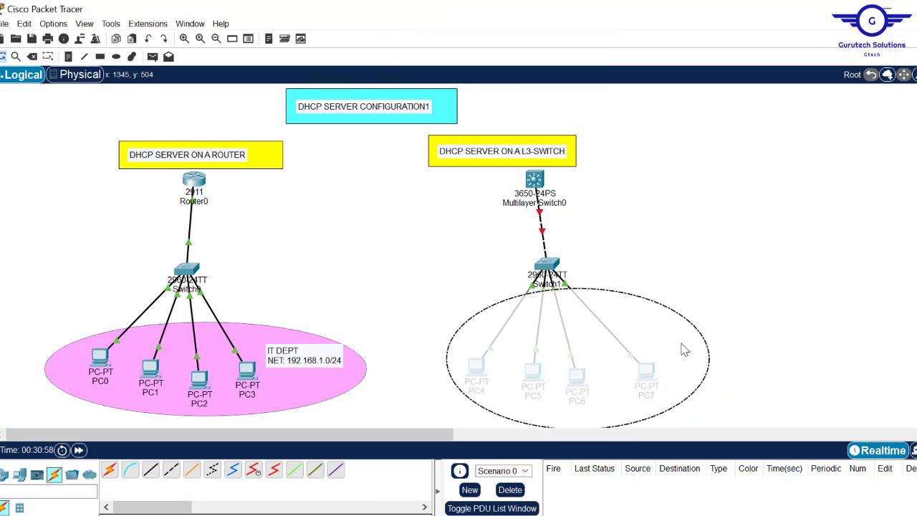
# Shift PC5, PC6 and PC7 left so the PCs sit closer together inside the cyan ellipse
pyautogui.moveTo(532, 382); pyautogui.dragTo(522, 380)
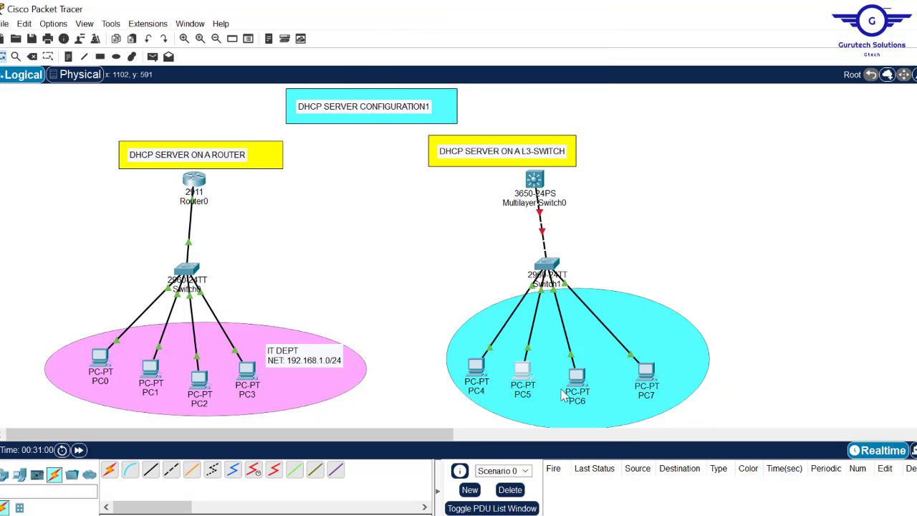
pyautogui.moveTo(582, 387); pyautogui.dragTo(561, 386)
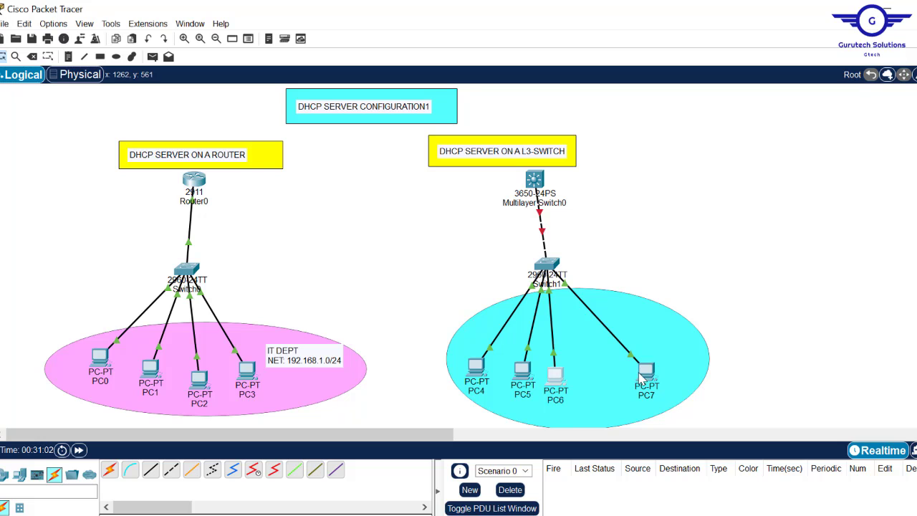
pyautogui.moveTo(639, 378); pyautogui.dragTo(598, 378)
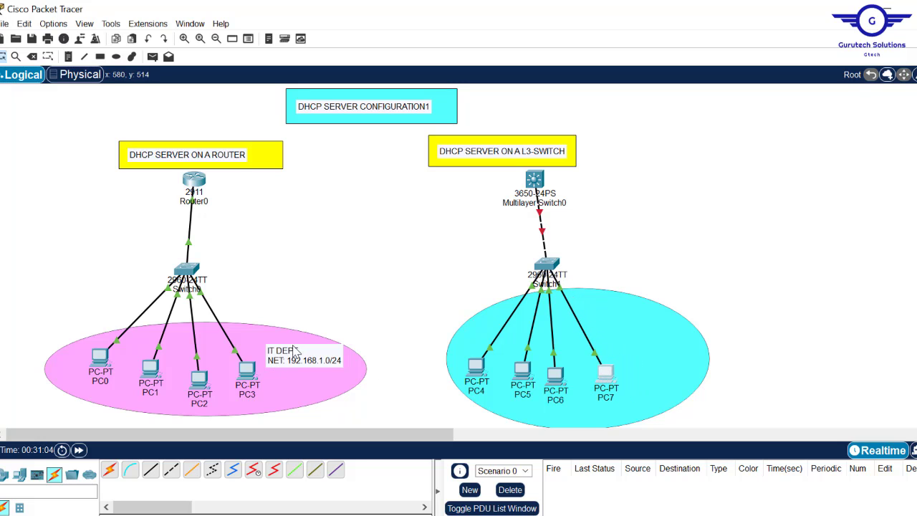
# Copy the IT DEPT network label, placing one copy inside the cyan ellipse and one in the pink ellipse
pyautogui.moveTo(311, 359); pyautogui.dragTo(674, 342)
pyautogui.hotkey('ctrl', 'c')
pyautogui.hotkey('ctrl', 'v')
pyautogui.click(385, 278)
pyautogui.moveTo(385, 279); pyautogui.dragTo(326, 363)
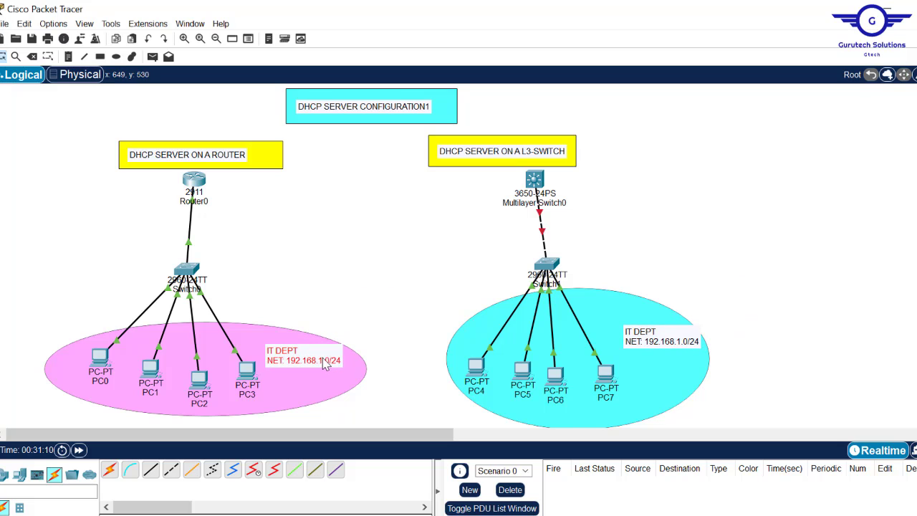
# Edit the label in the cyan ellipse to read HR DEPT, NET: 192.168.20.0/24
pyautogui.doubleClick(632, 341)
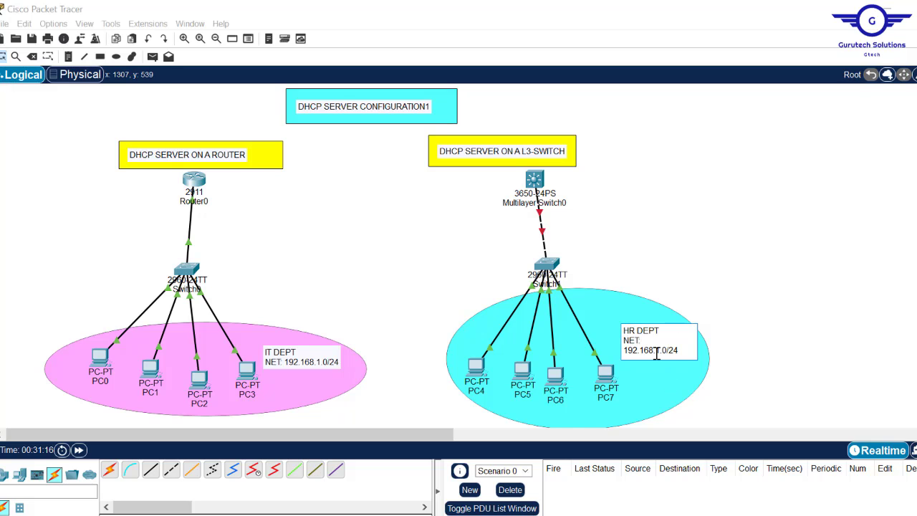
pyautogui.press('BackSpace')
pyautogui.write('20')
pyautogui.click(856, 241)
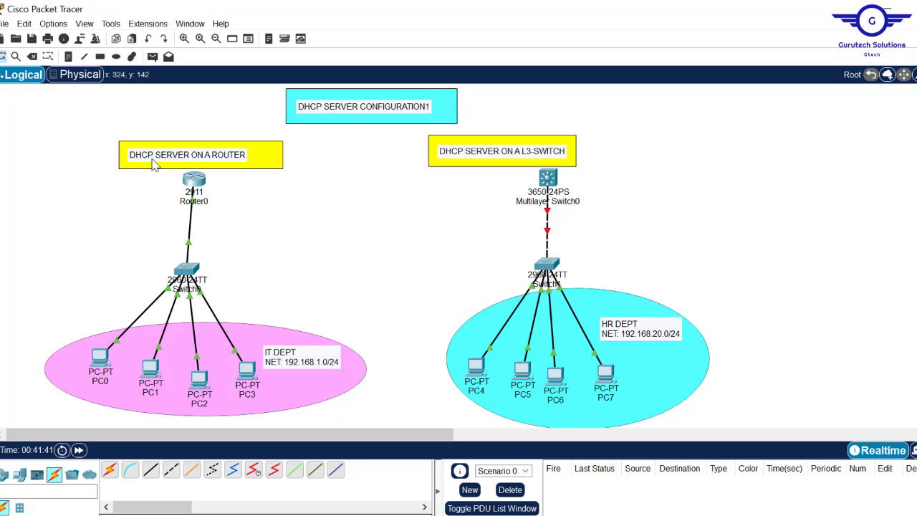
pyautogui.moveTo(48, 185); pyautogui.dragTo(378, 431)
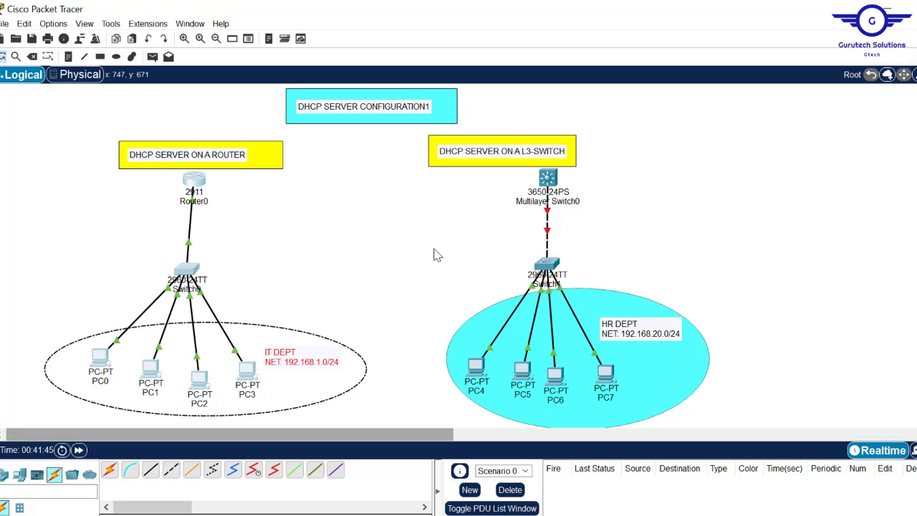
pyautogui.click(440, 247)
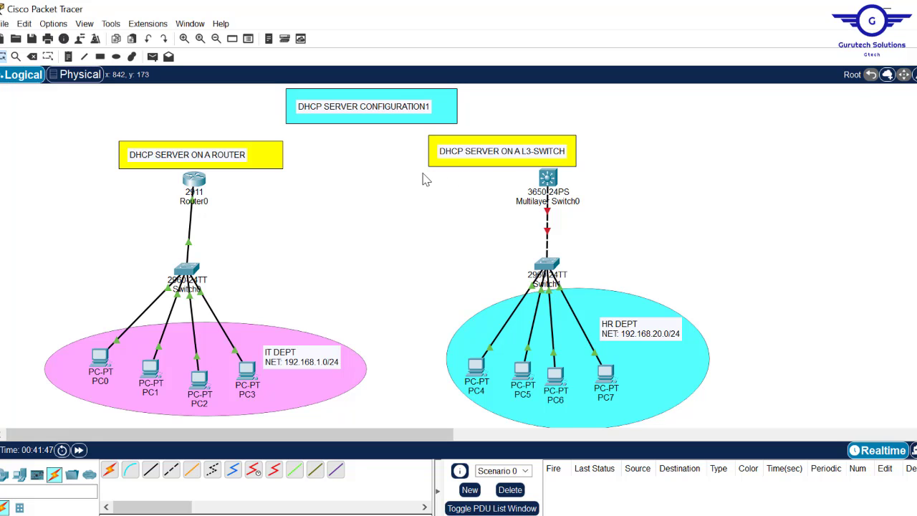
pyautogui.moveTo(422, 173); pyautogui.dragTo(743, 428)
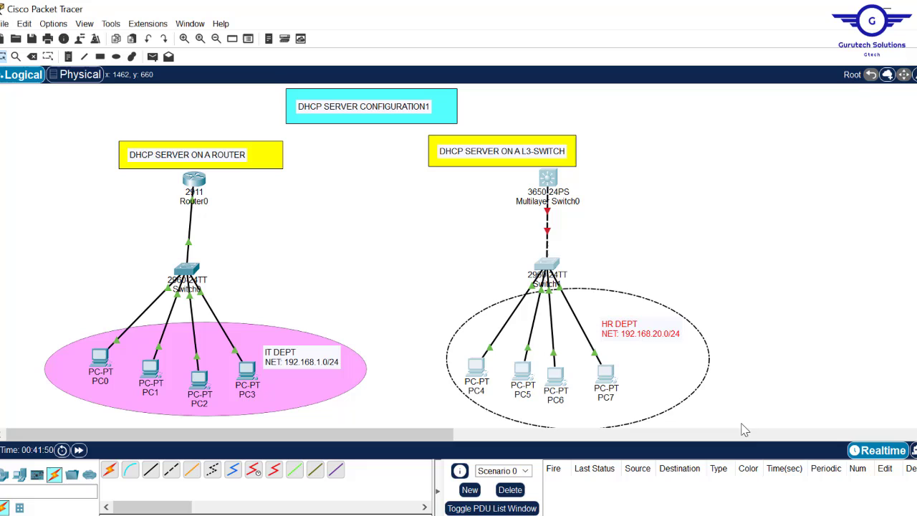
pyautogui.click(835, 180)
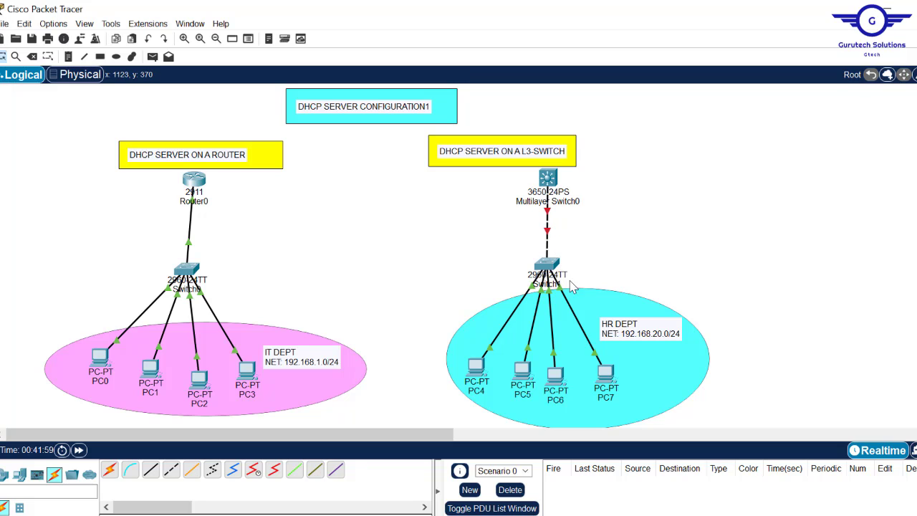
# Set PC4's IPv4 configuration to DHCP and close its window
pyautogui.click(477, 370)
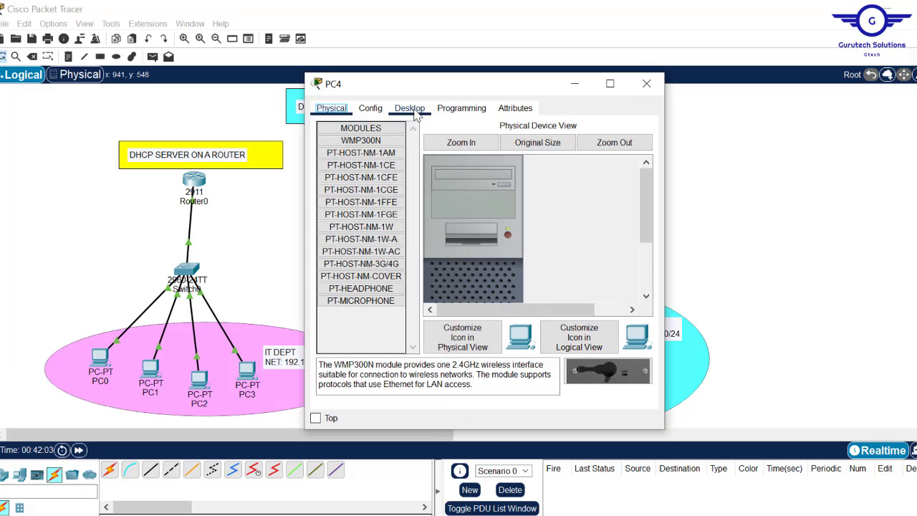
pyautogui.click(410, 107)
pyautogui.click(348, 169)
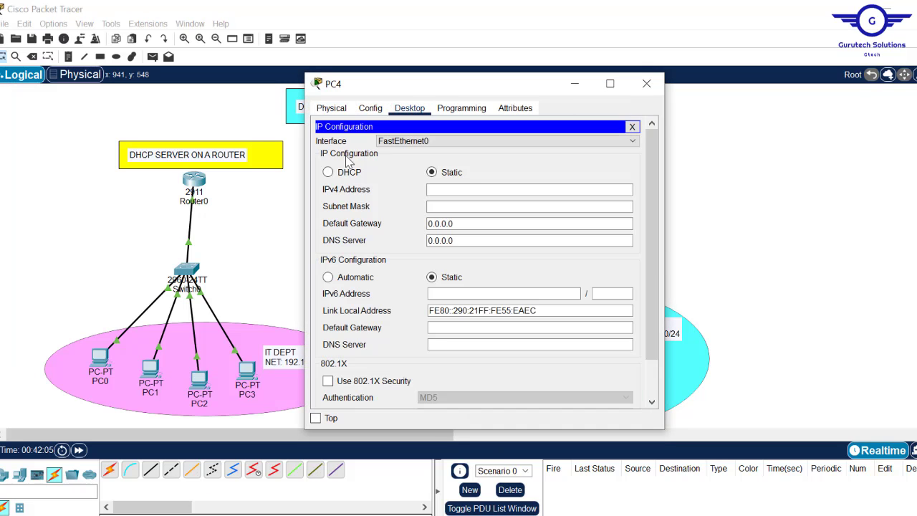
pyautogui.click(328, 172)
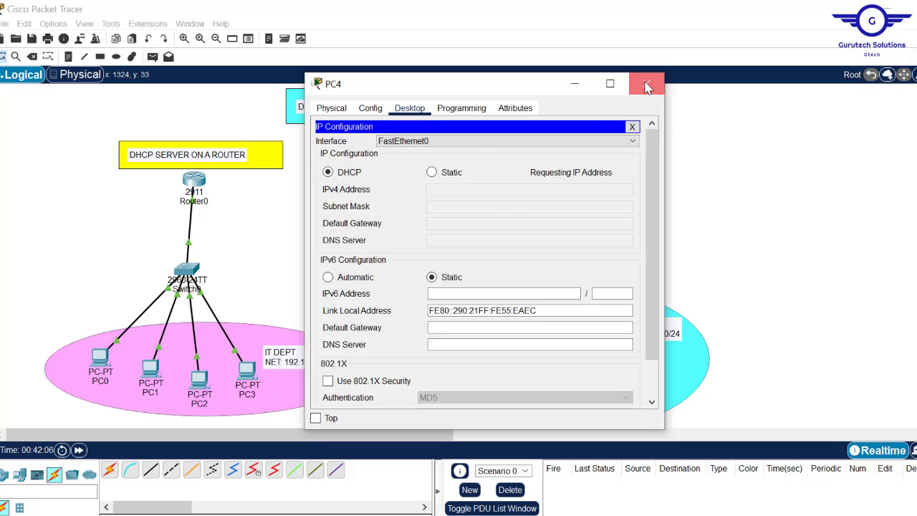
pyautogui.click(646, 83)
# Set PC5's IPv4 configuration to DHCP and close its window
pyautogui.click(522, 376)
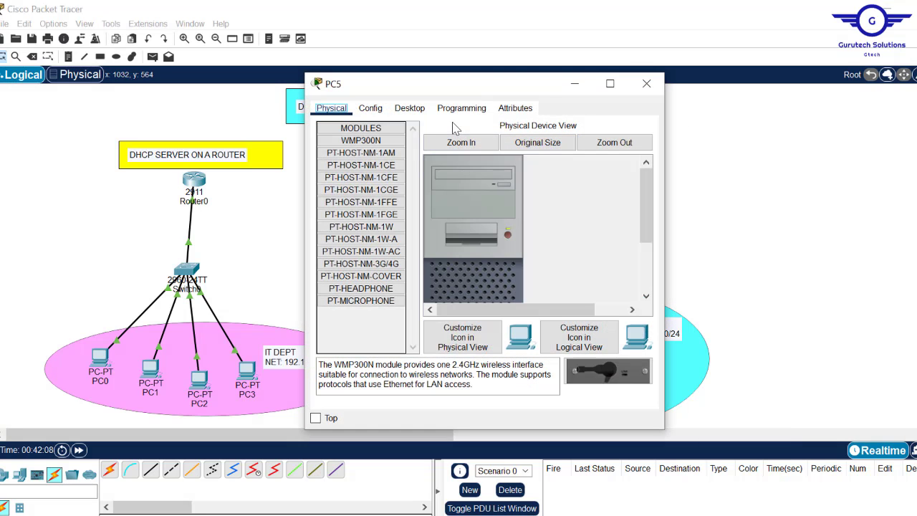
pyautogui.click(409, 108)
pyautogui.click(362, 162)
pyautogui.click(328, 172)
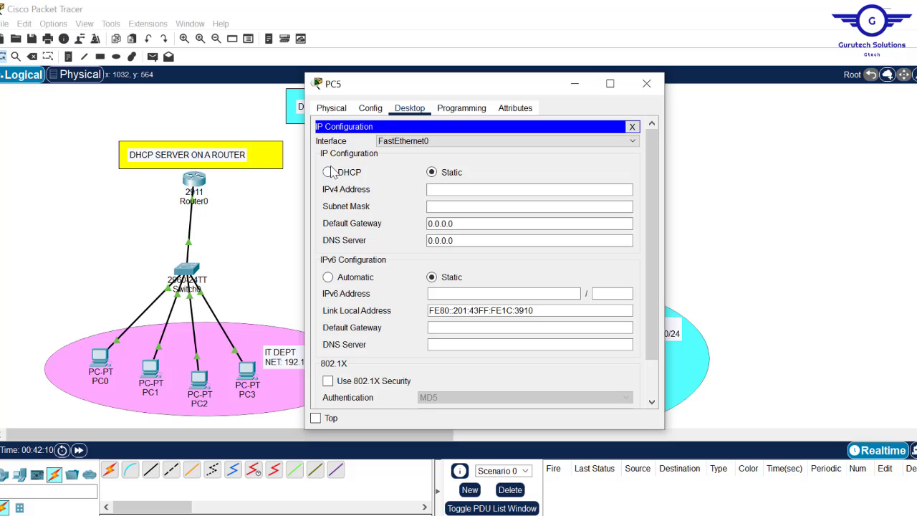
pyautogui.click(646, 83)
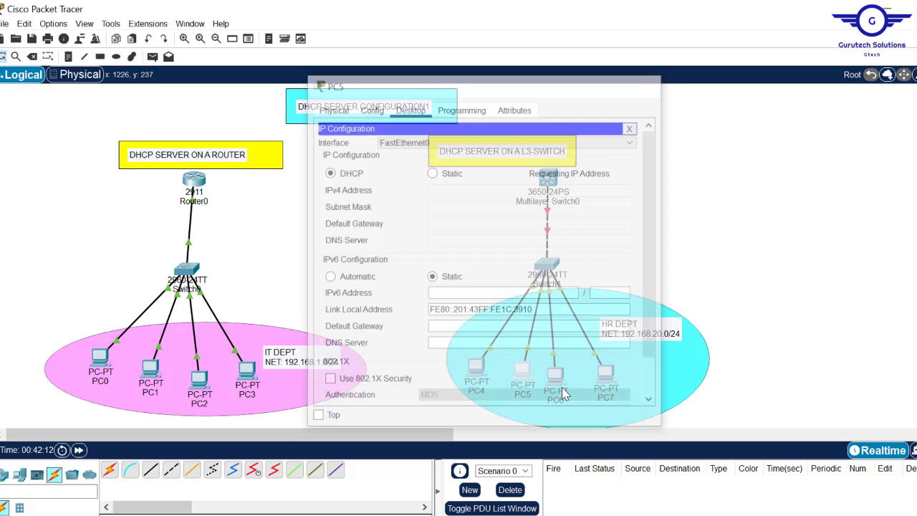
# Switch PC6's IPv4 gateway and DNS setting to DHCP in its global settings and close the window
pyautogui.click(556, 379)
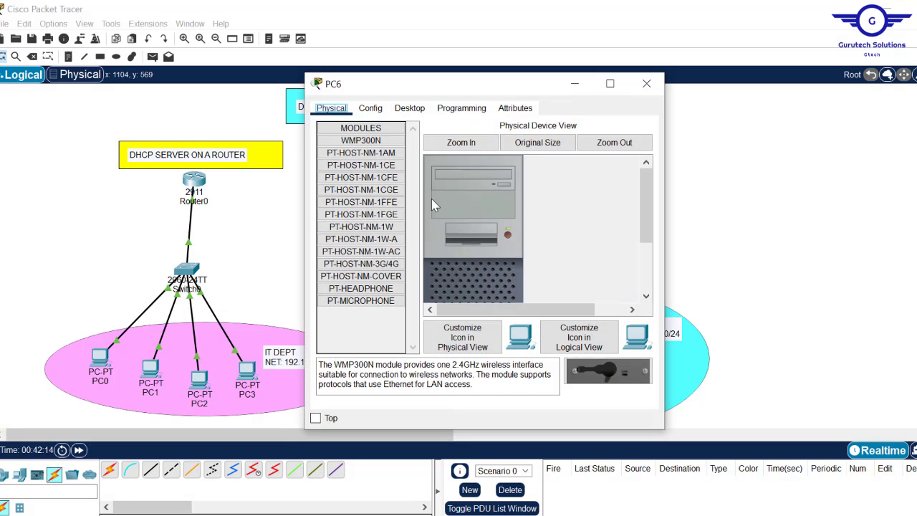
pyautogui.click(369, 108)
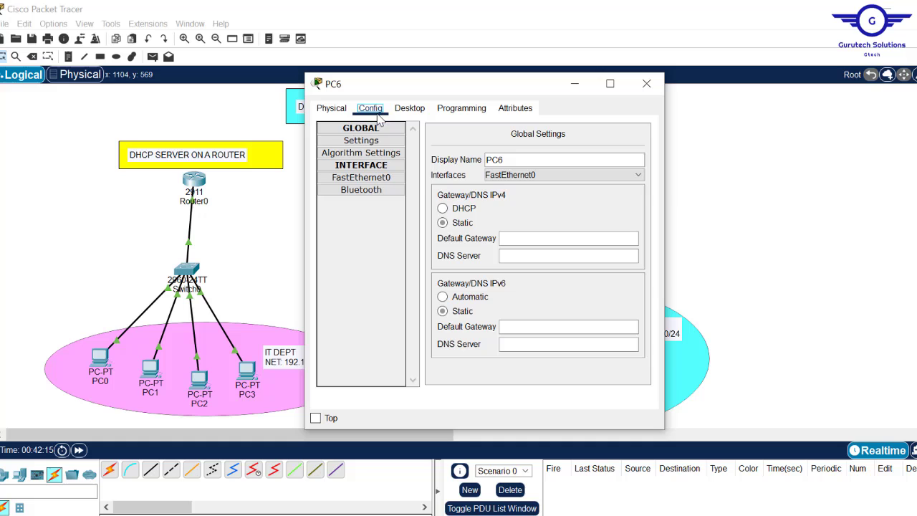
pyautogui.click(457, 208)
pyautogui.click(647, 83)
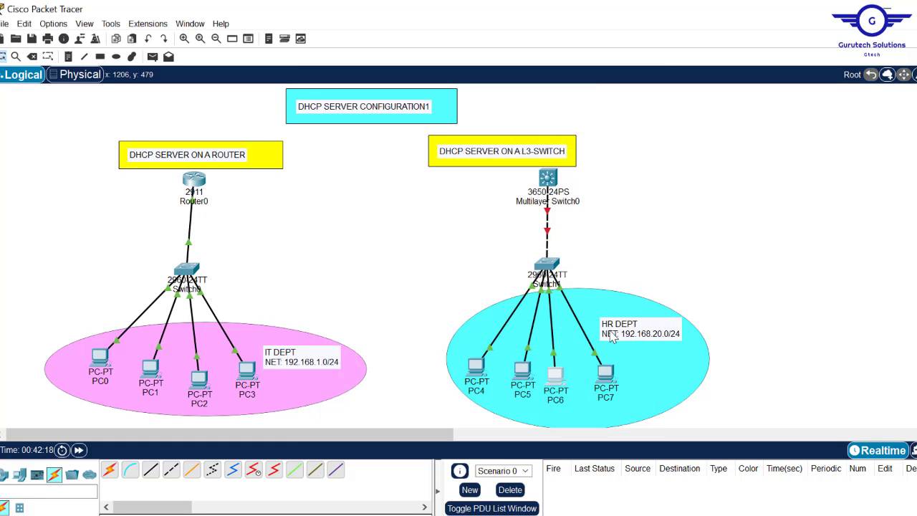
# Set PC7's IPv4 configuration to DHCP and close its window
pyautogui.click(606, 373)
pyautogui.click(403, 110)
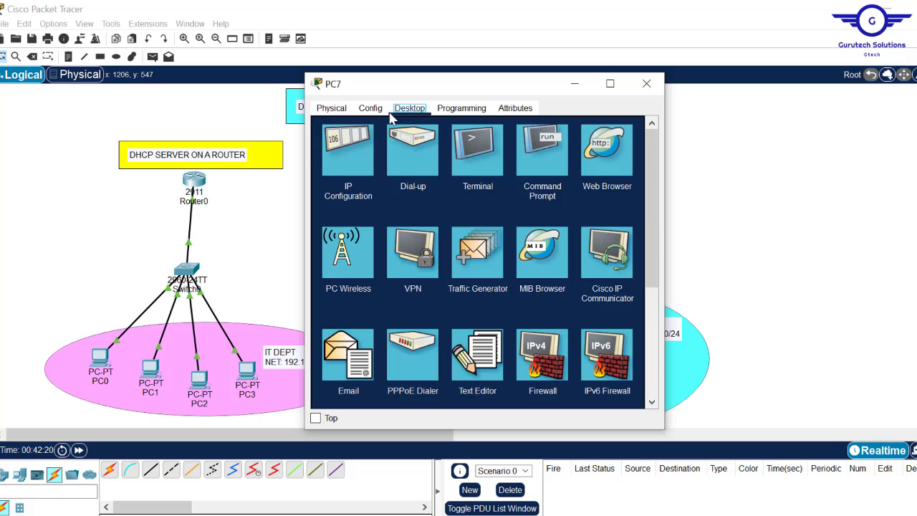
pyautogui.click(348, 172)
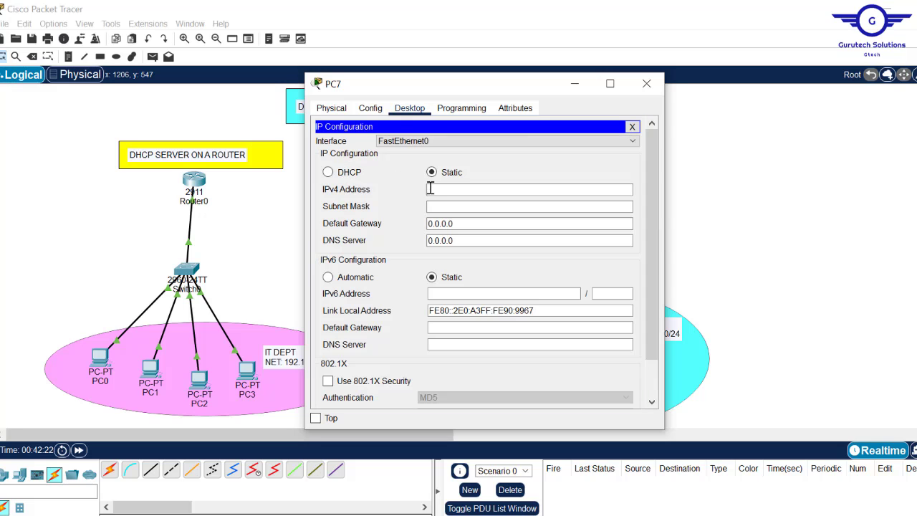
pyautogui.click(328, 173)
pyautogui.click(648, 84)
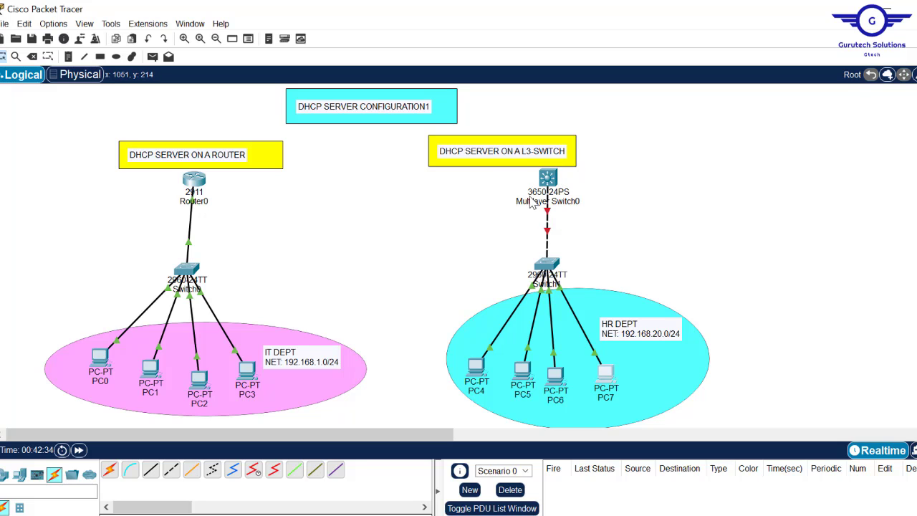
# Power on Multilayer Switch0 by installing an AC power supply in its empty power bay, and check that it boots in the command line
pyautogui.moveTo(545, 182)
pyautogui.click(548, 179)
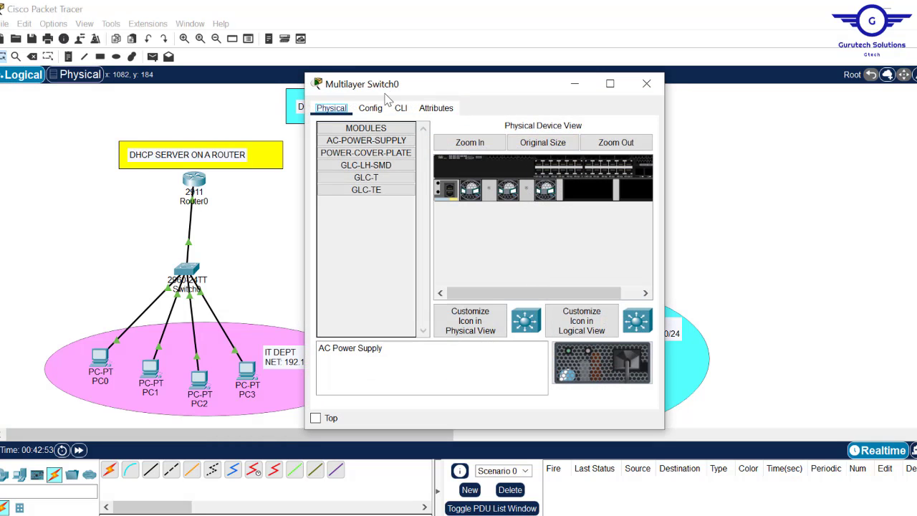
pyautogui.click(401, 108)
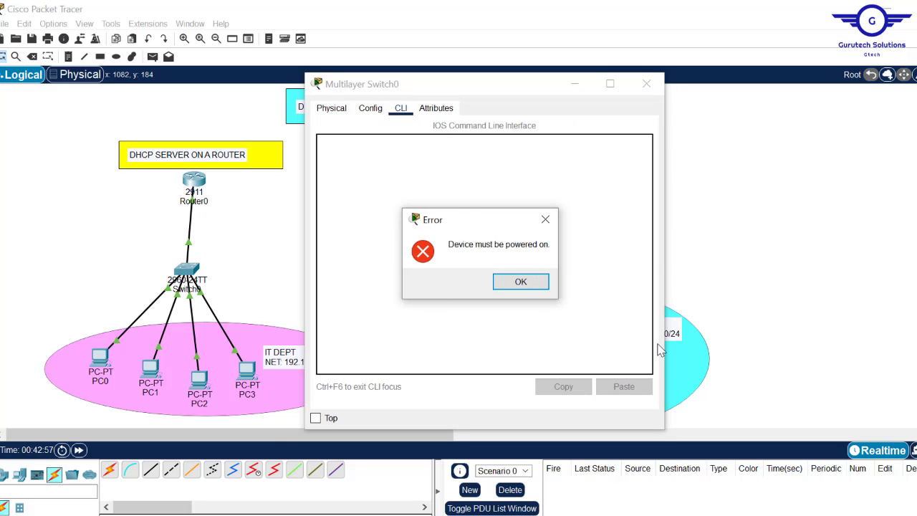
pyautogui.click(520, 282)
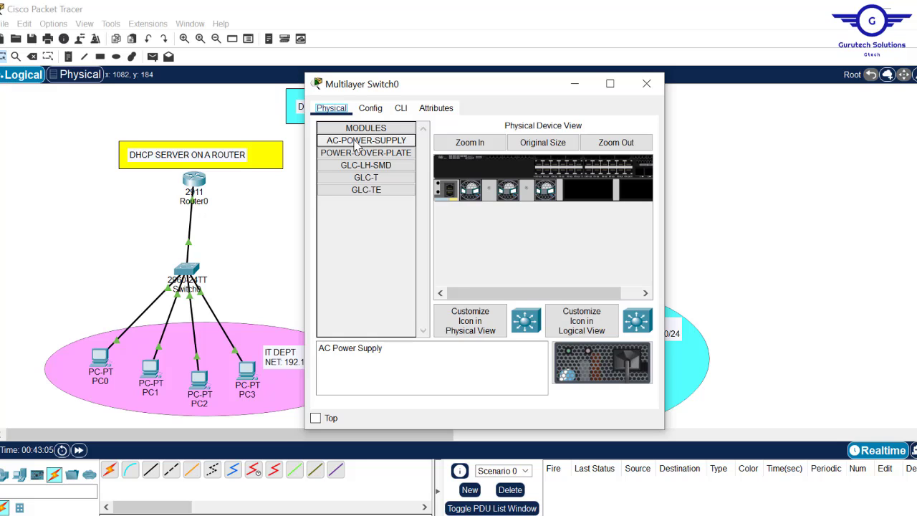
pyautogui.moveTo(356, 145); pyautogui.dragTo(594, 201)
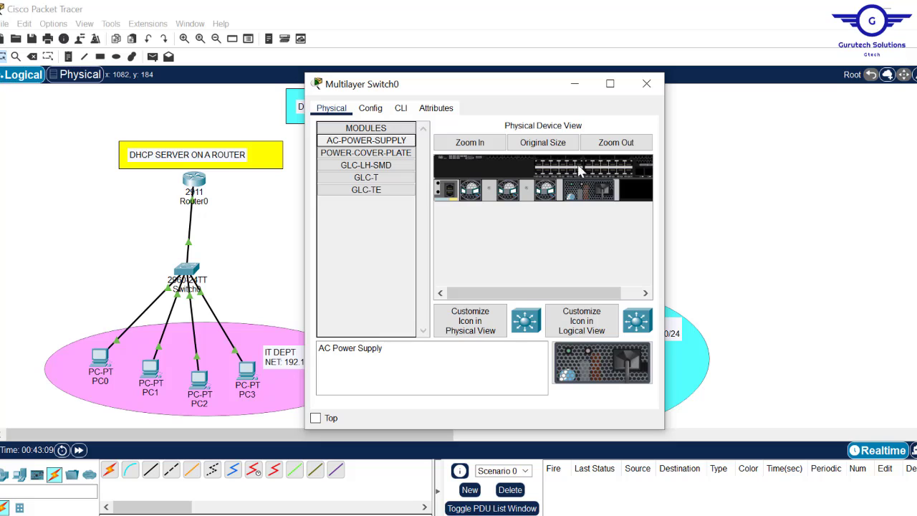
pyautogui.click(401, 110)
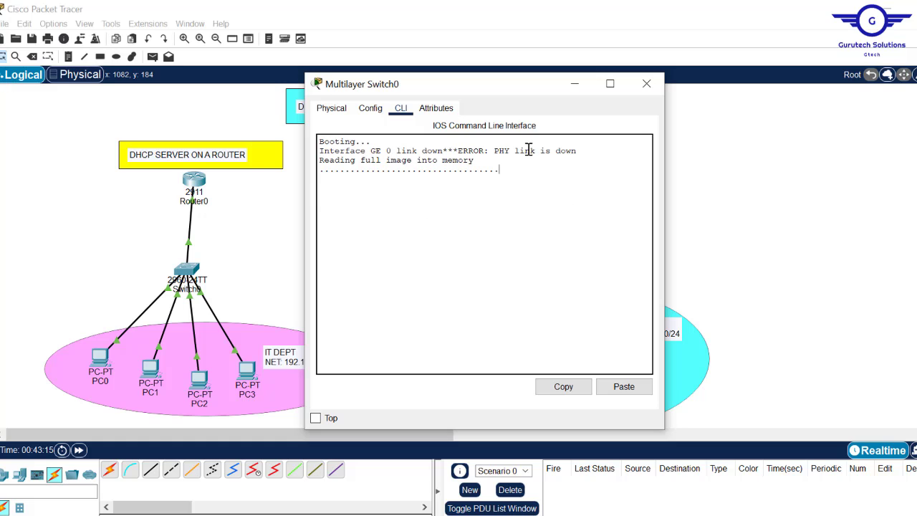
pyautogui.click(647, 84)
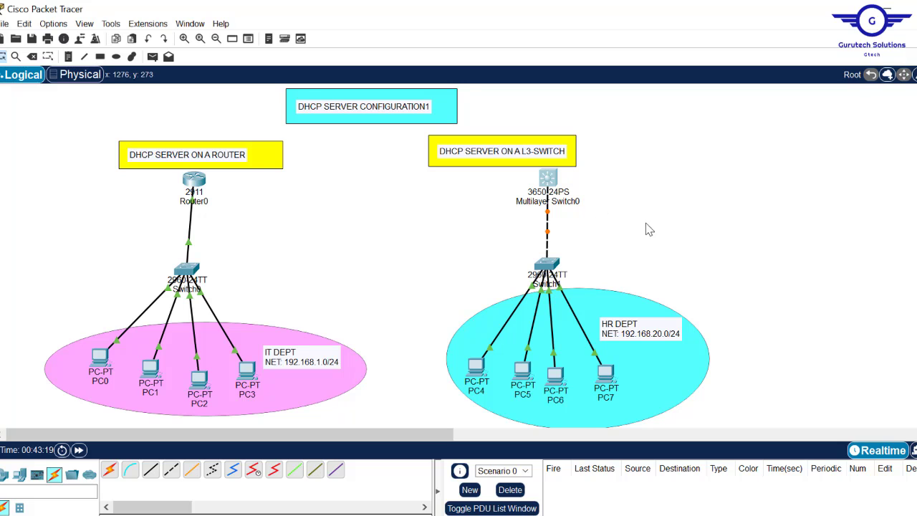
pyautogui.click(549, 179)
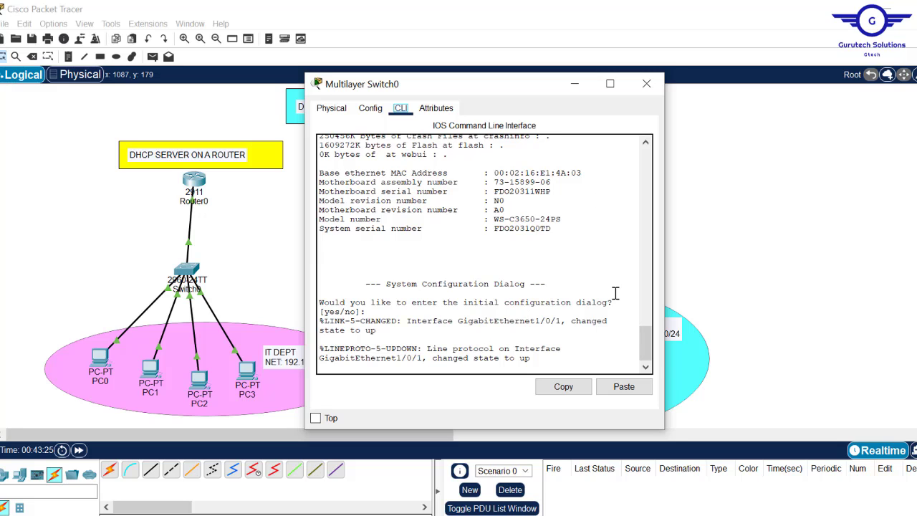
pyautogui.press('Return')
pyautogui.press('Return')
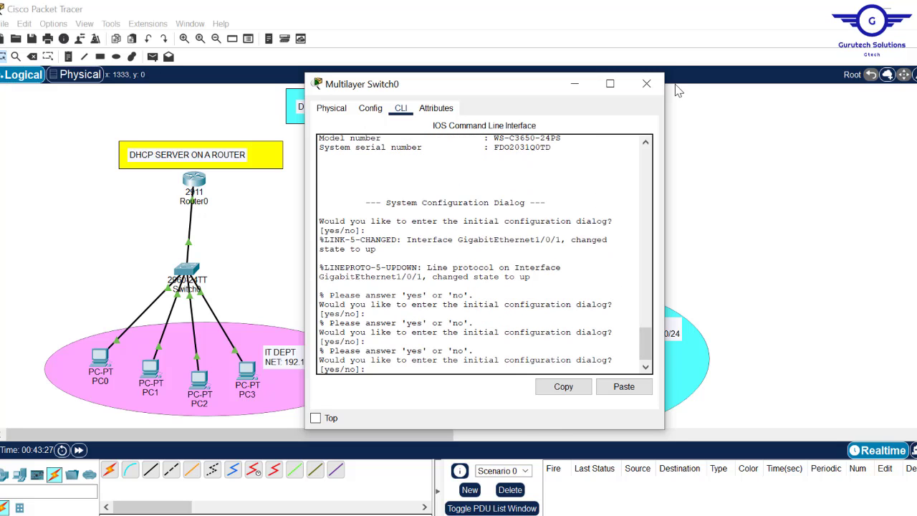
pyautogui.click(646, 84)
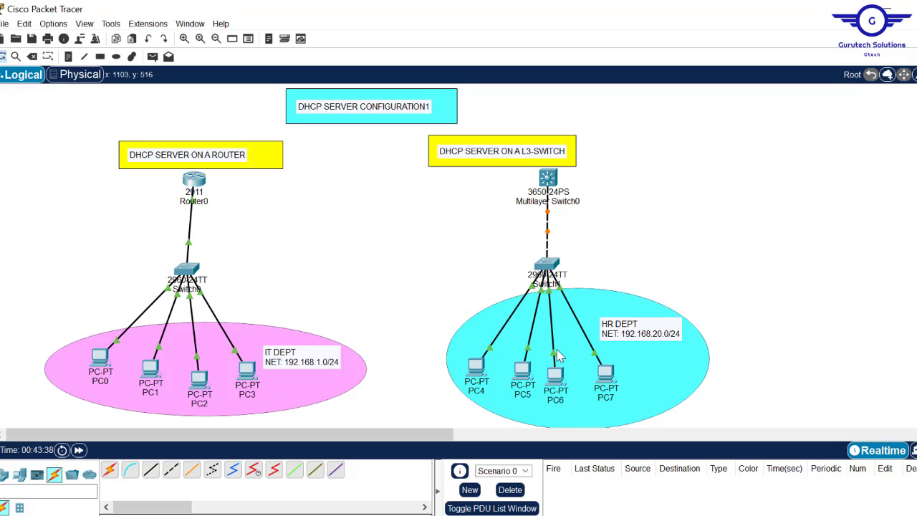
# Open Multilayer Switch0's command line and decline the initial configuration dialog with n to reach the user prompt
pyautogui.click(548, 179)
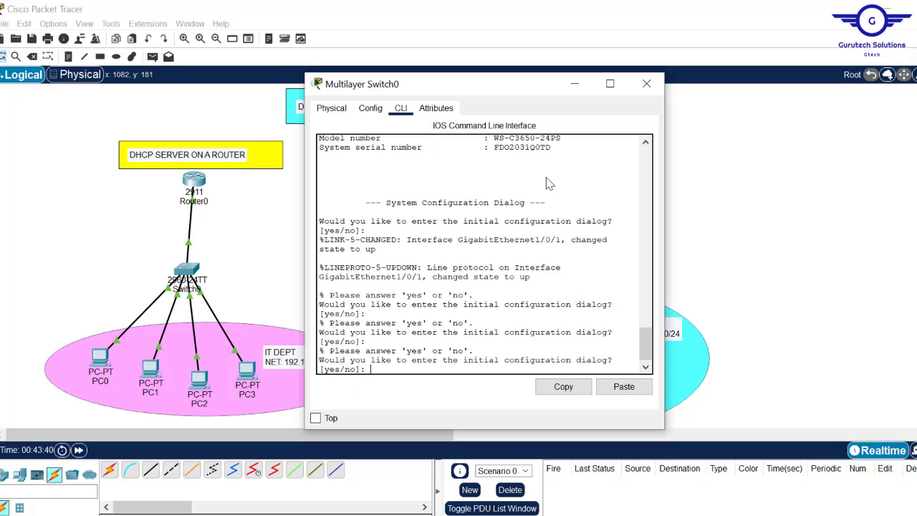
pyautogui.write('n')
pyautogui.press('Return')
pyautogui.press('Return')
pyautogui.press('Return')
pyautogui.press('Return')
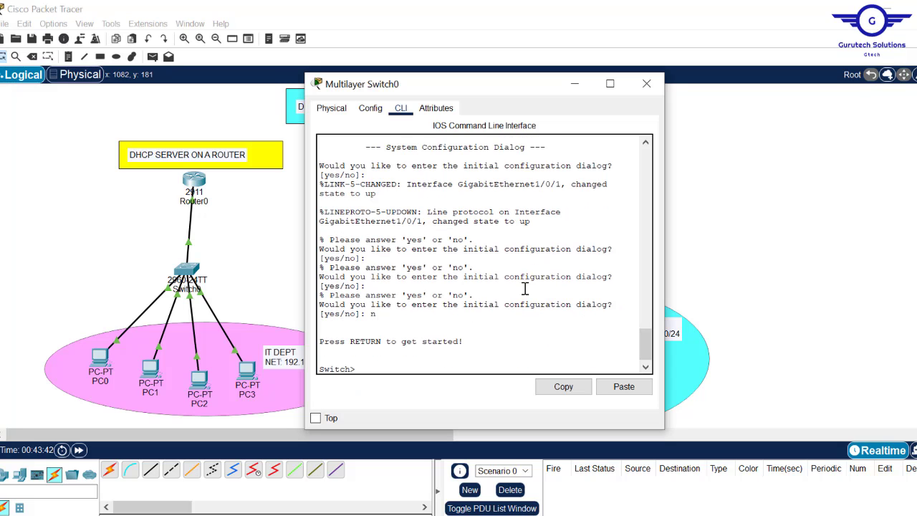
# Enter privileged mode with en and global configuration mode with conf t on Multilayer Switch0
pyautogui.write('e')
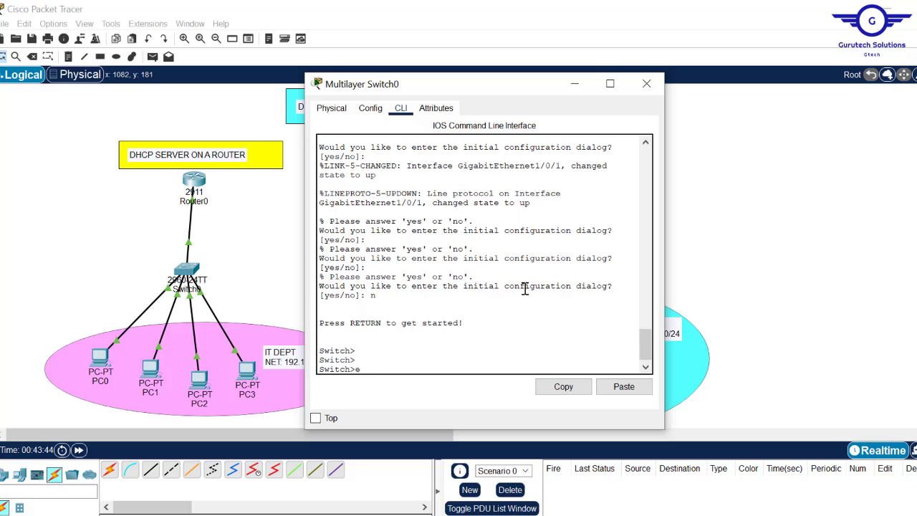
pyautogui.write('n')
pyautogui.press('Return')
pyautogui.press('Return')
pyautogui.press('Return')
pyautogui.write('conf t')
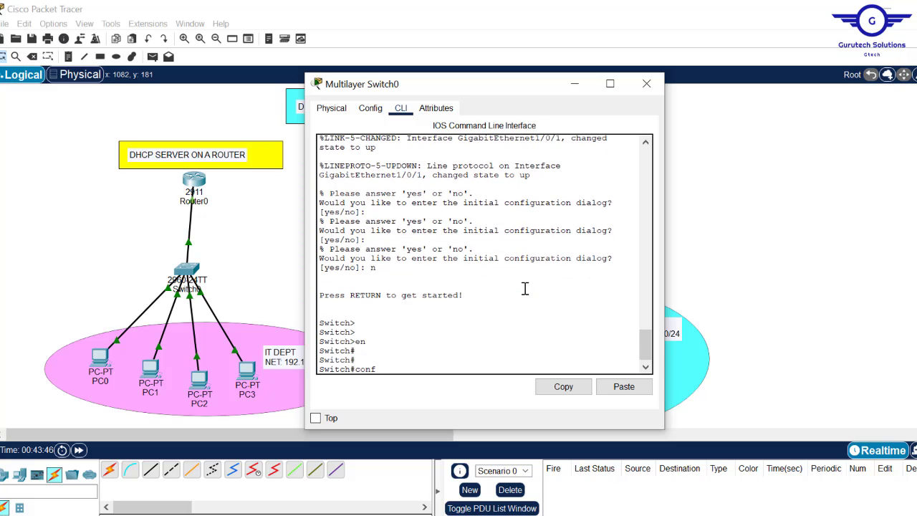
pyautogui.press('Return')
pyautogui.press('Return')
pyautogui.press('Return')
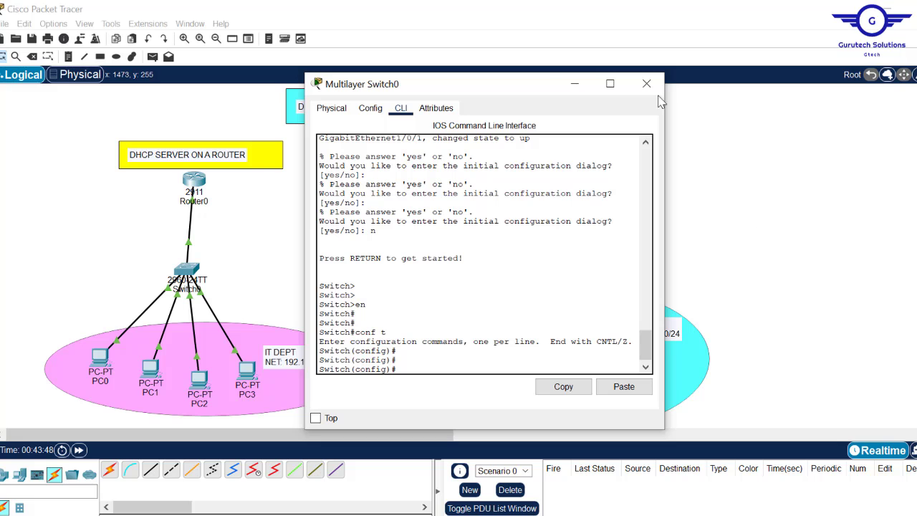
# Enable layer 3 routing on Multilayer Switch0 with the ip routing command
pyautogui.moveTo(502, 87); pyautogui.dragTo(329, 81)
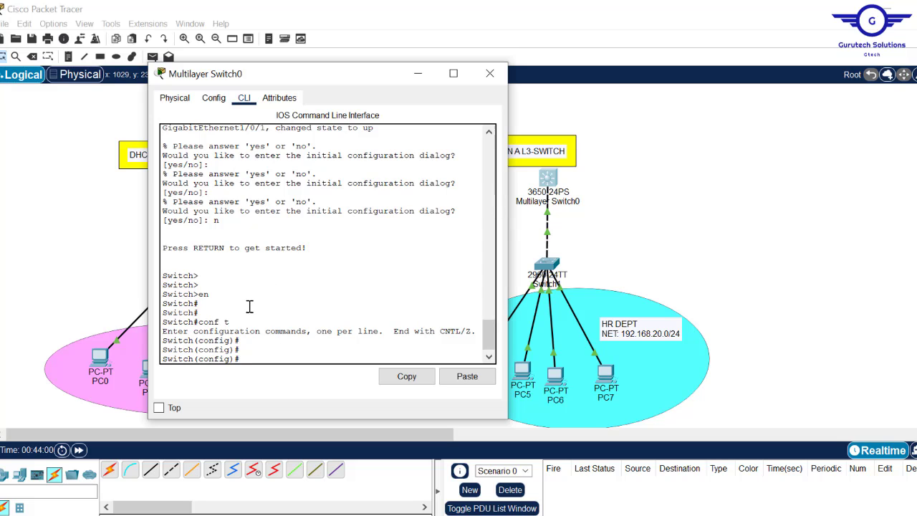
pyautogui.write('ip rout')
pyautogui.press('Tab')
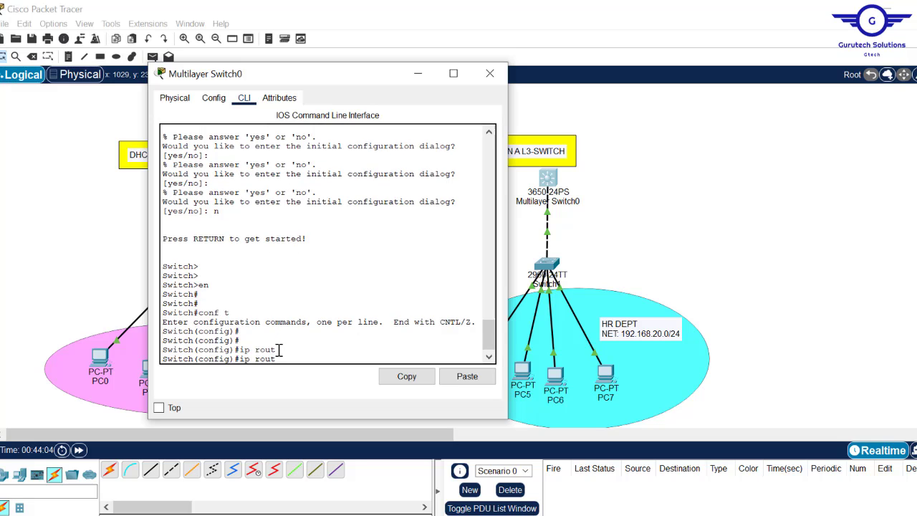
pyautogui.write('ing')
pyautogui.press('Return')
pyautogui.press('Return')
pyautogui.press('Return')
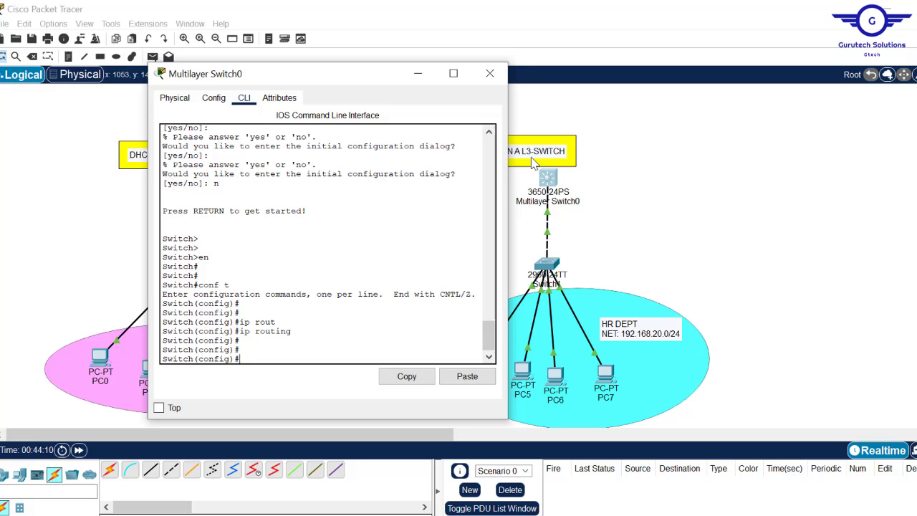
# Enter interface configuration mode for gig1/0/1 in Multilayer Switch0's command line
pyautogui.click(657, 184)
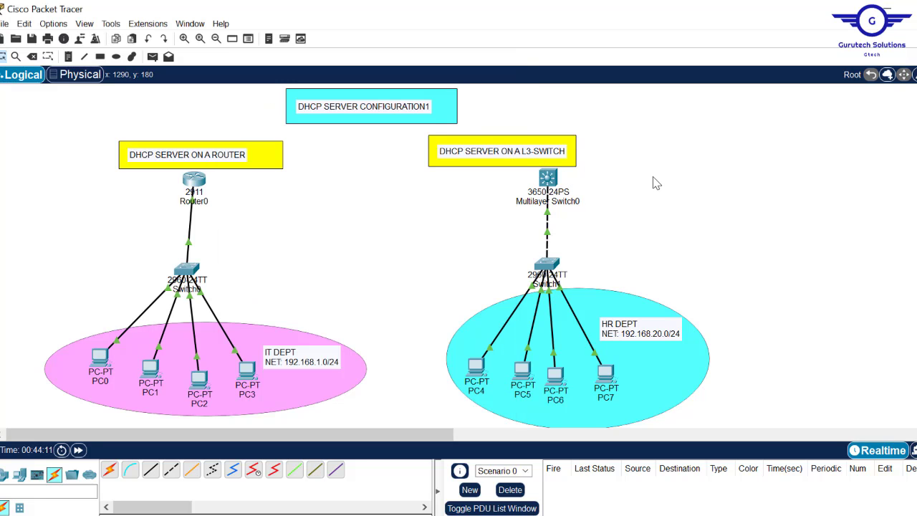
pyautogui.click(548, 179)
pyautogui.click(629, 238)
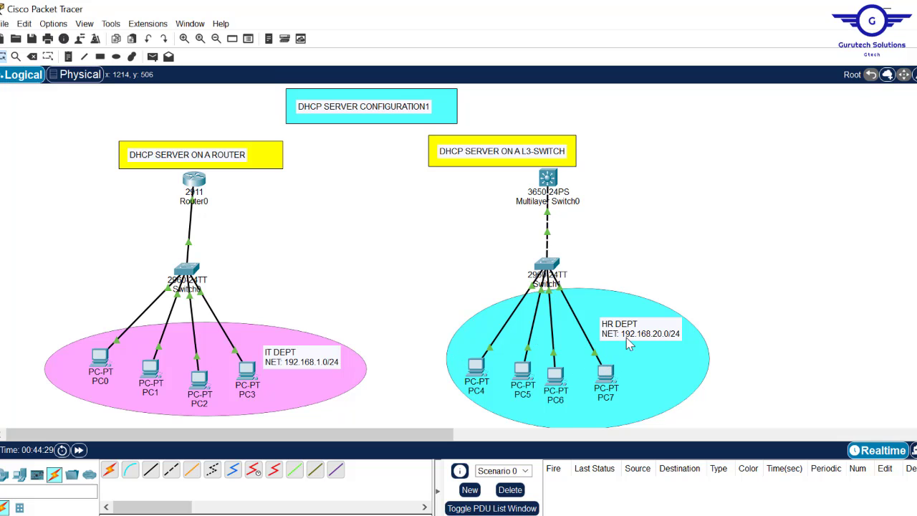
pyautogui.click(552, 179)
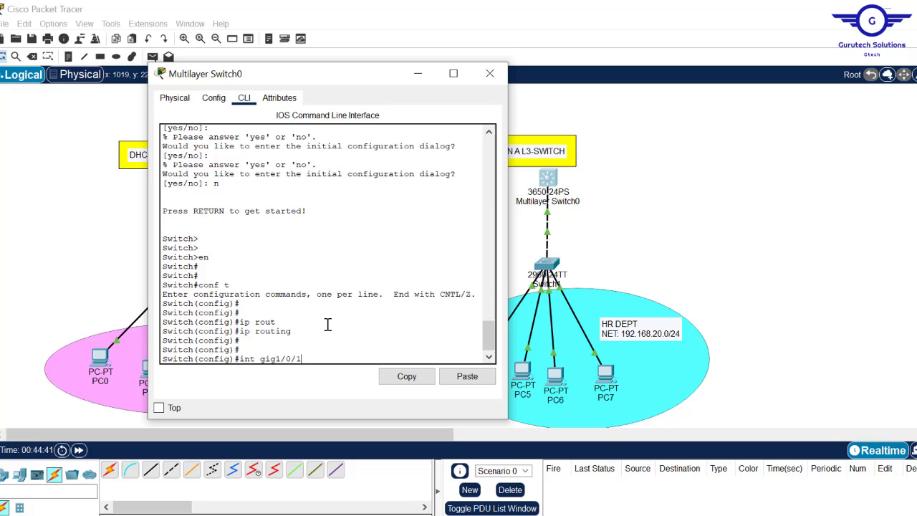
pyautogui.press('Return')
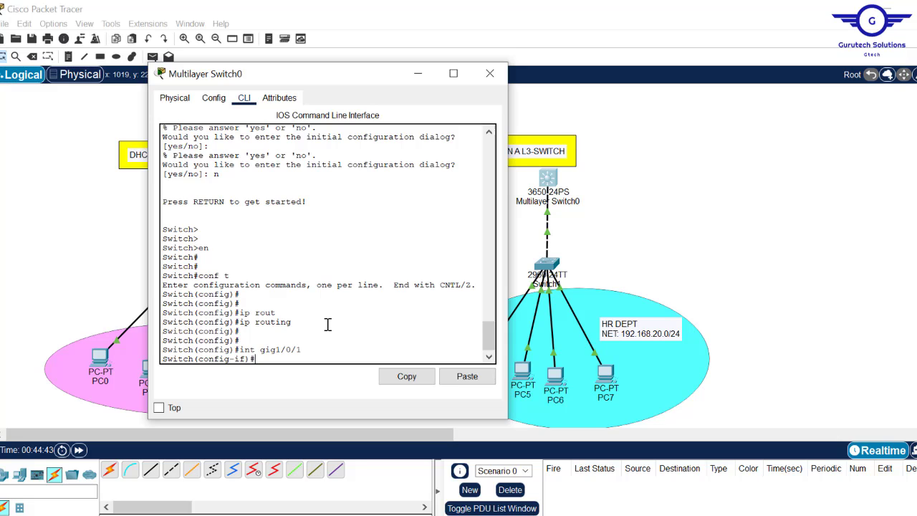
# Try to assign IP address 192.168.20.1 with mask 255.255.255.0 to Multilayer Switch0's interface gig1/0/1
pyautogui.click(490, 73)
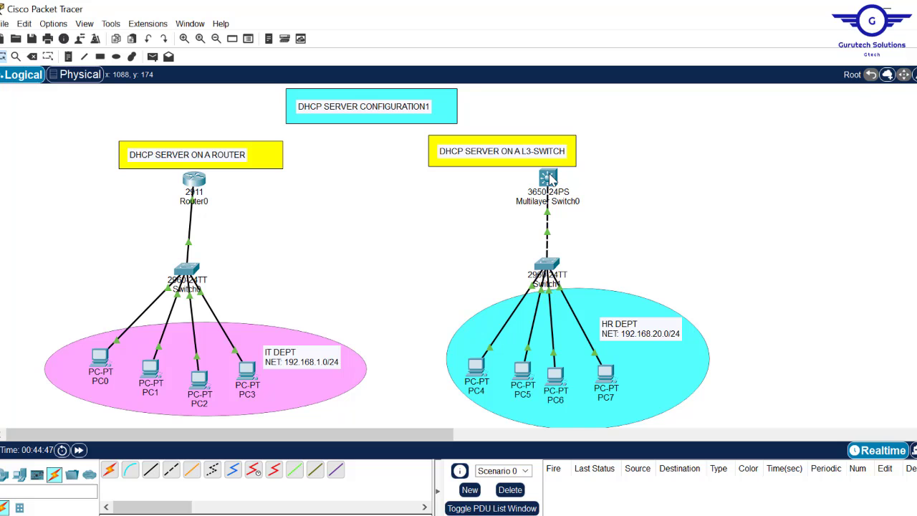
pyautogui.moveTo(550, 180)
pyautogui.click(549, 180)
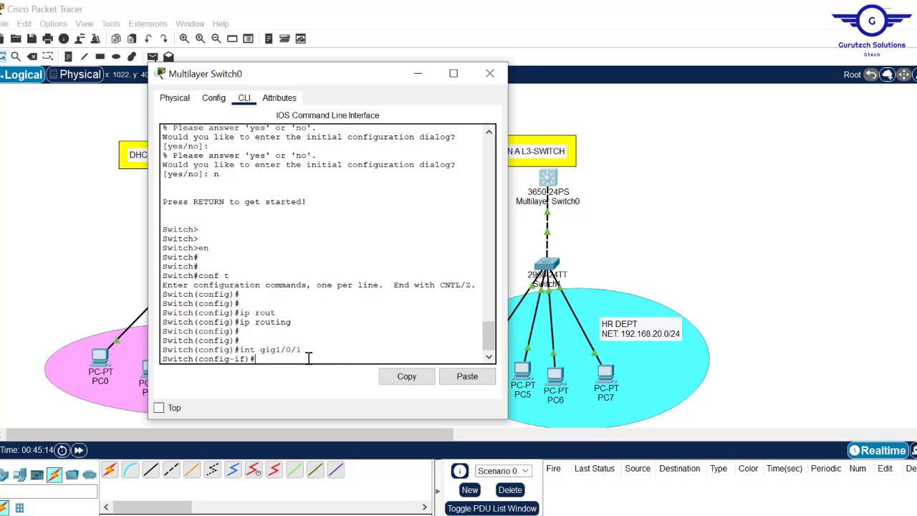
pyautogui.write('p add 192.168.20.1 255.255')
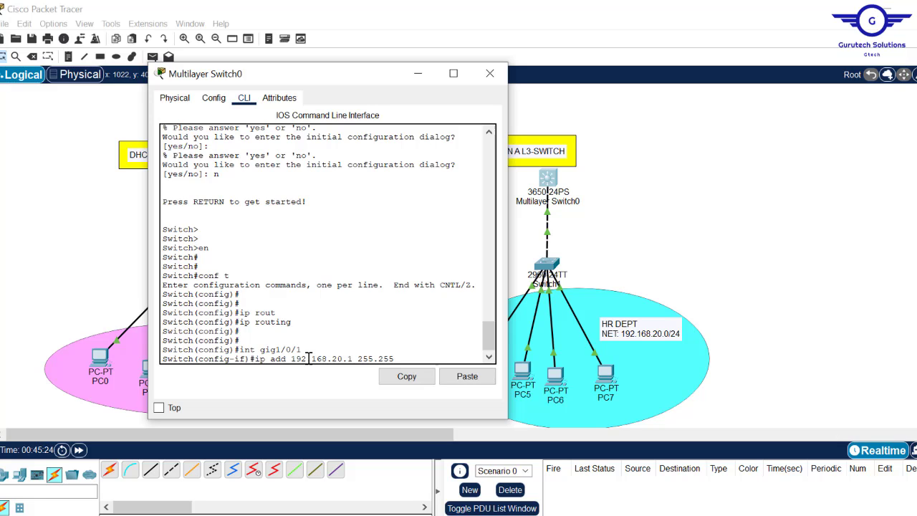
pyautogui.write('.255.0')
pyautogui.press('Return')
pyautogui.press('Return')
pyautogui.press('Return')
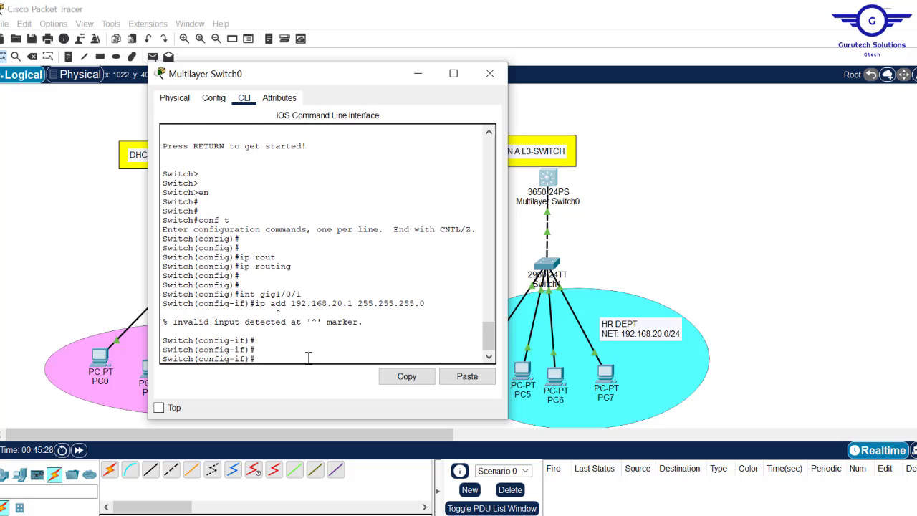
# Review the attempted IP address command and exit interface configuration mode to global configuration
pyautogui.moveTo(426, 304)
pyautogui.mouseDown()
pyautogui.moveTo(280, 314)
pyautogui.moveTo(260, 304)
pyautogui.mouseUp()
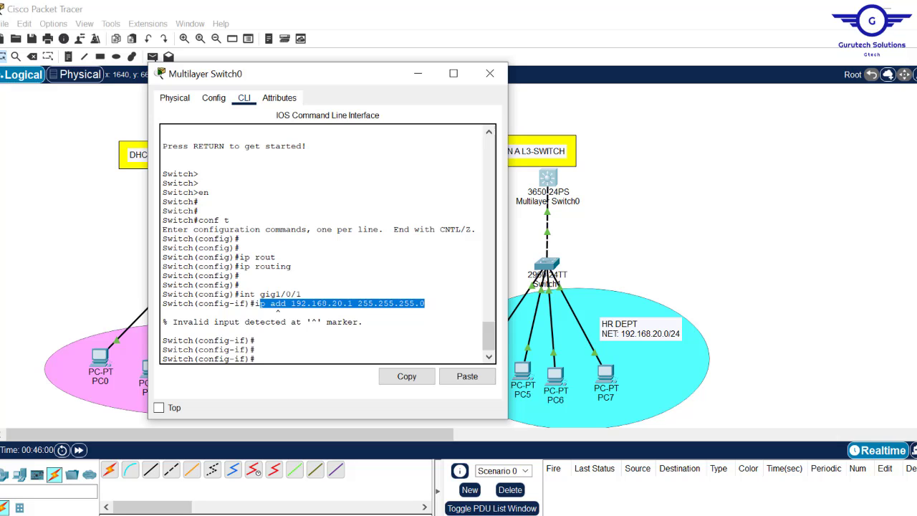
pyautogui.click(293, 346)
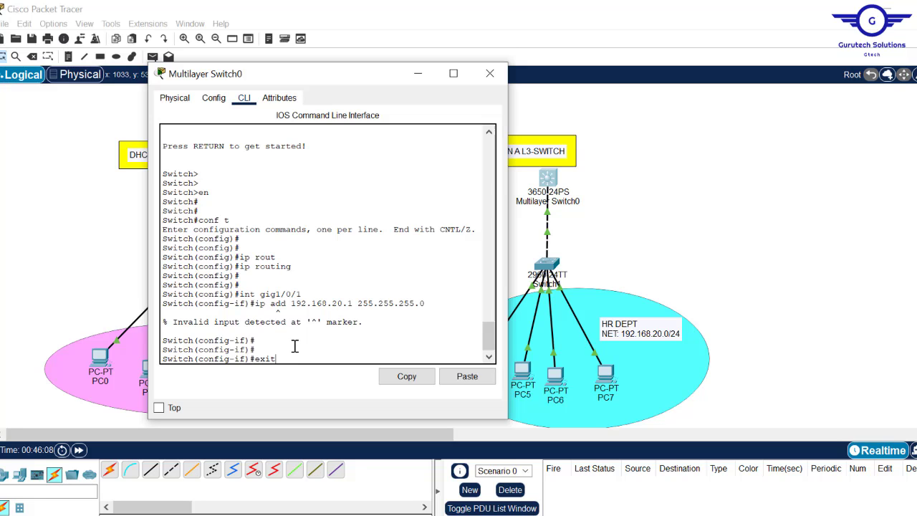
pyautogui.write('exit')
pyautogui.press('Return')
pyautogui.press('Return')
pyautogui.press('Return')
pyautogui.press('Return')
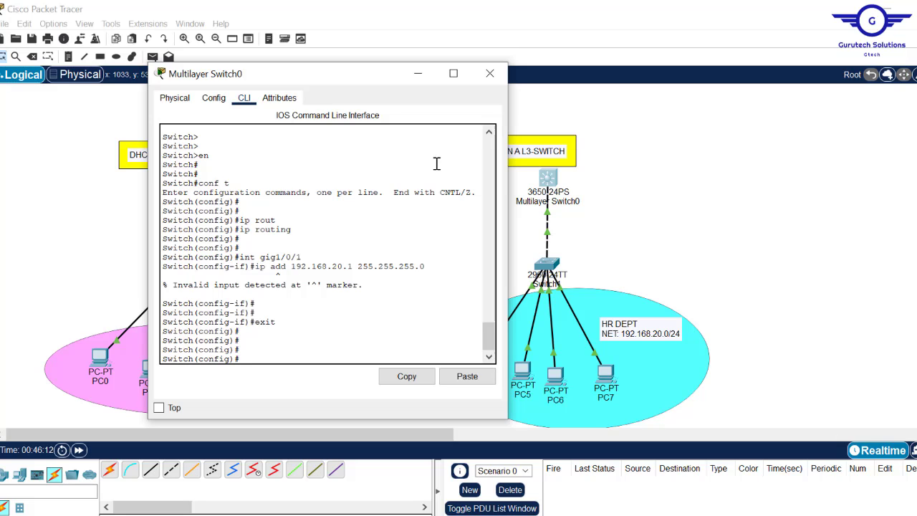
# Remove the AC power supply from Multilayer Switch0's chassis and close the device window
pyautogui.click(491, 75)
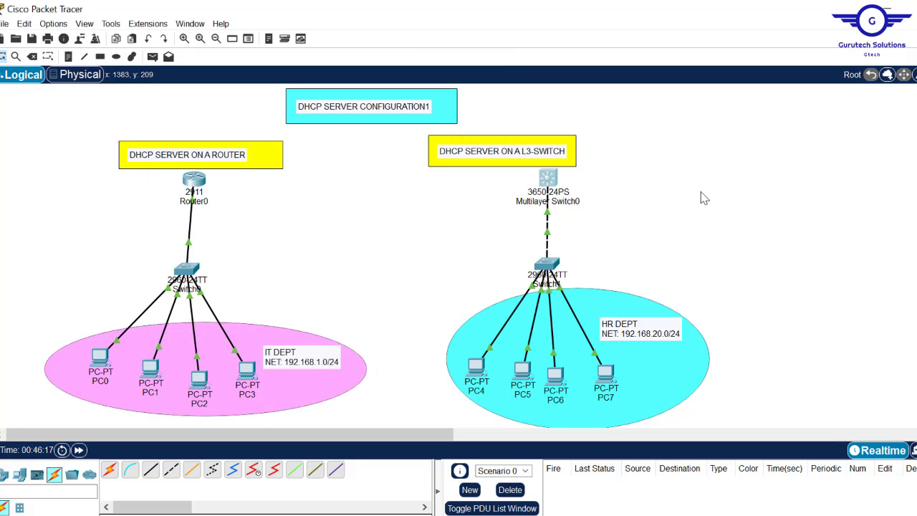
pyautogui.click(548, 178)
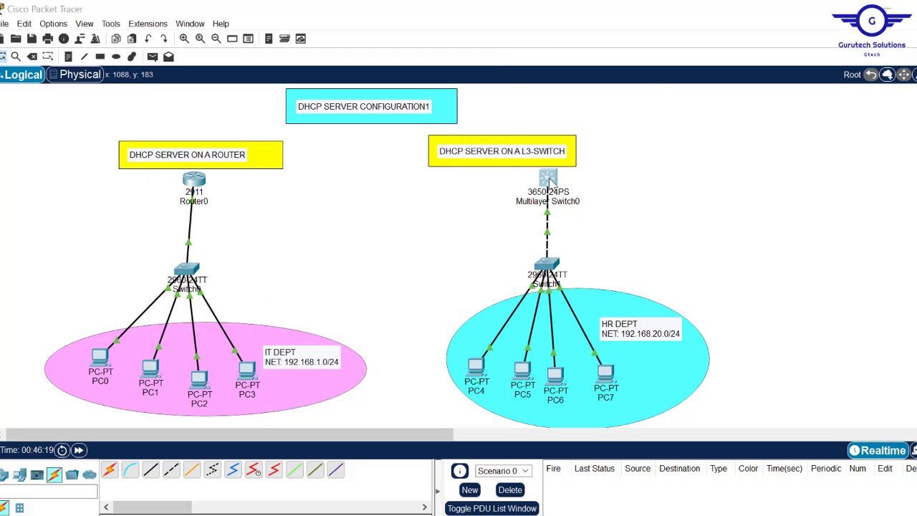
pyautogui.click(370, 108)
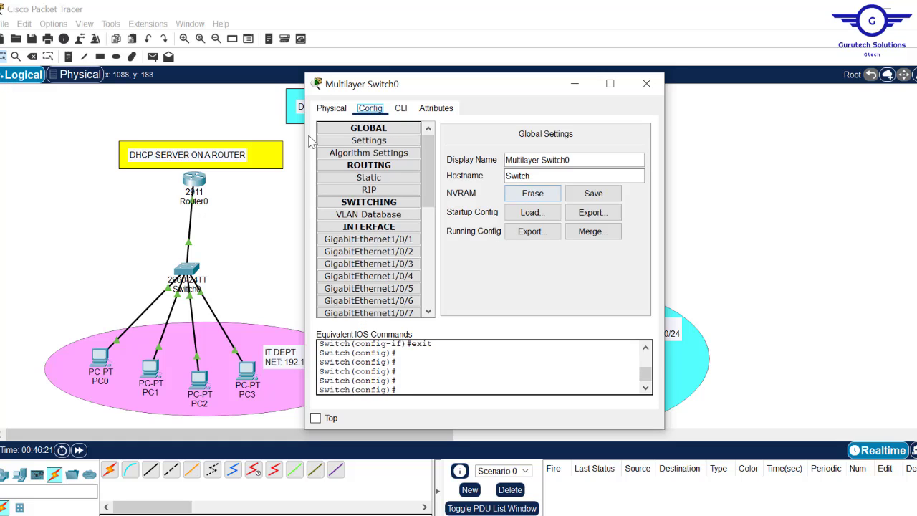
pyautogui.click(333, 110)
pyautogui.moveTo(601, 201); pyautogui.dragTo(367, 223)
pyautogui.click(647, 86)
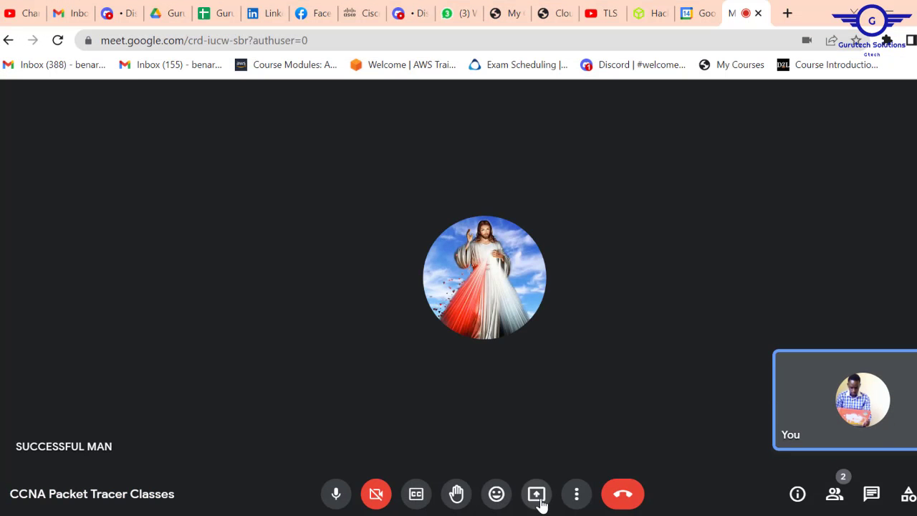
# In Google Meet, share the entire screen, return to Packet Tracer and hide the sharing notice
pyautogui.click(539, 494)
pyautogui.click(609, 382)
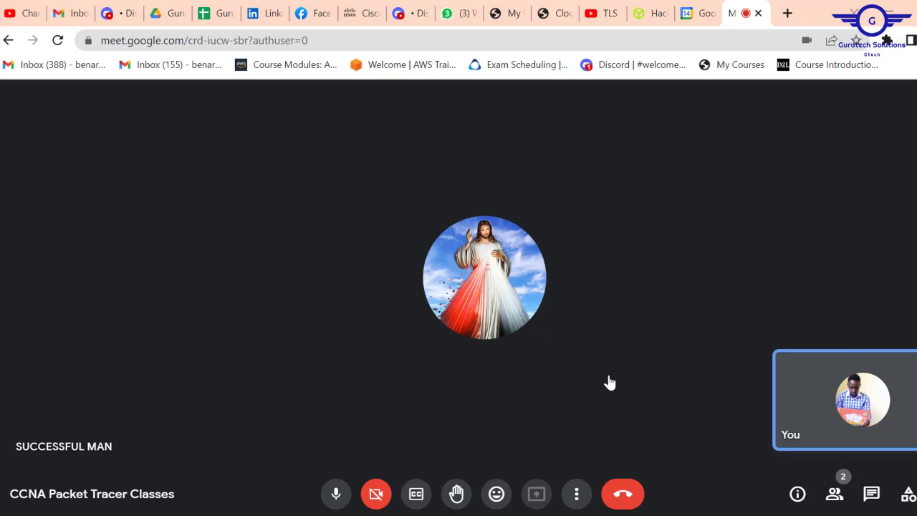
pyautogui.click(387, 237)
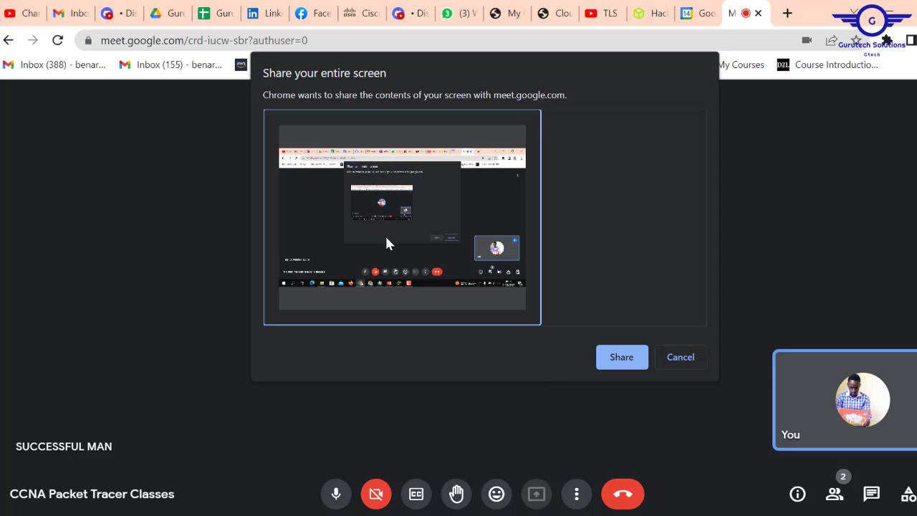
pyautogui.click(616, 358)
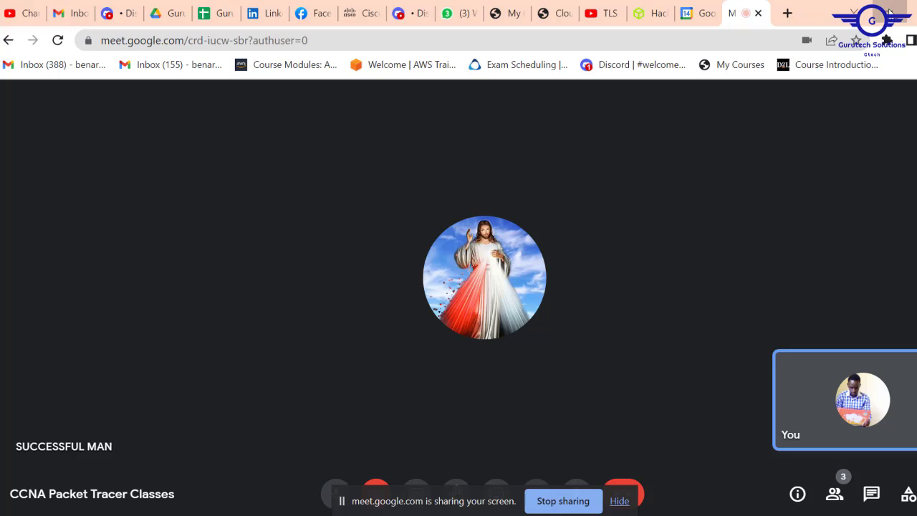
pyautogui.click(878, 10)
pyautogui.click(619, 501)
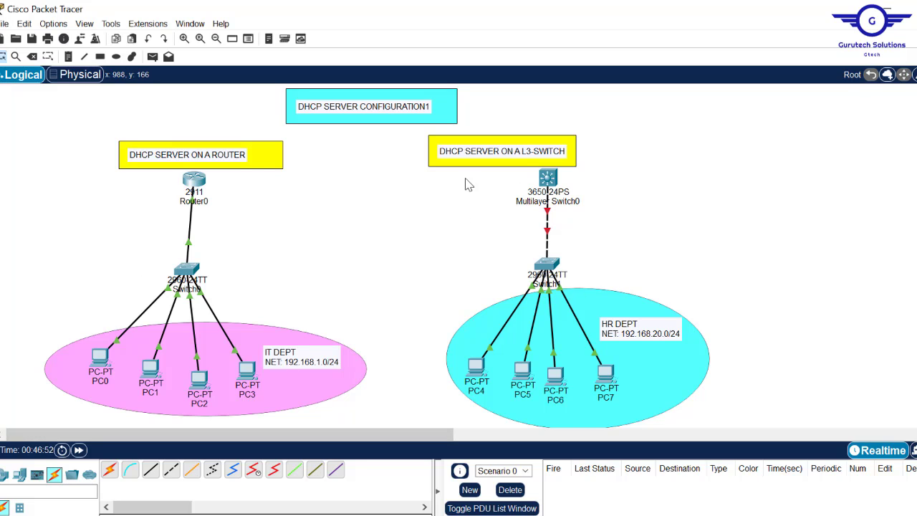
# Reinstall the AC power supply in Multilayer Switch0's empty bay, check its boot in the command line and close the window
pyautogui.click(549, 182)
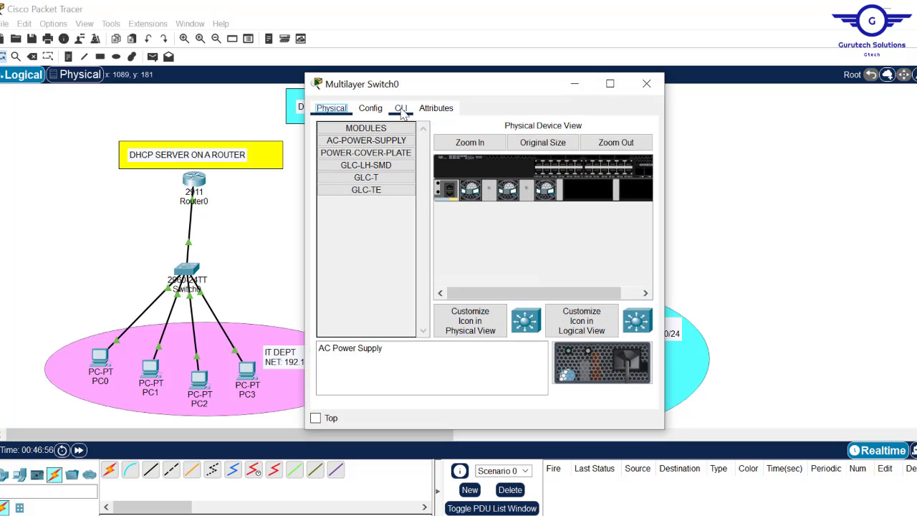
pyautogui.click(402, 110)
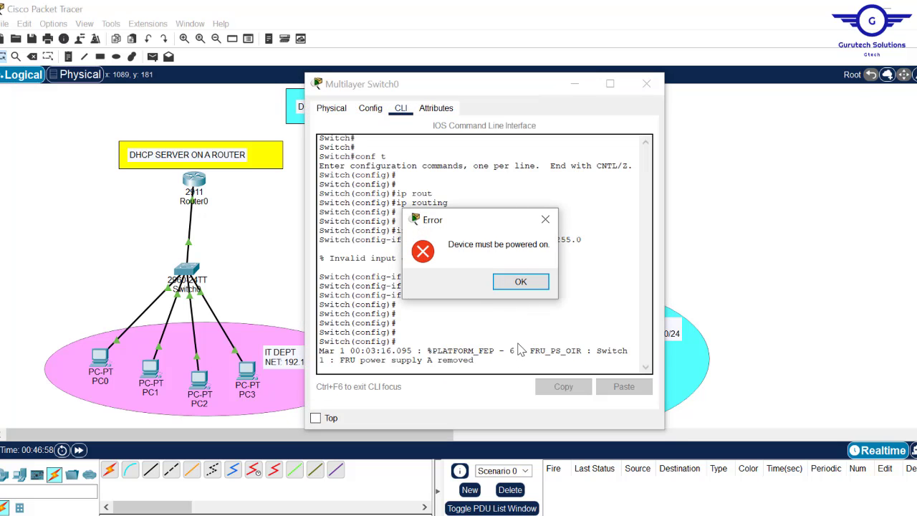
pyautogui.click(521, 283)
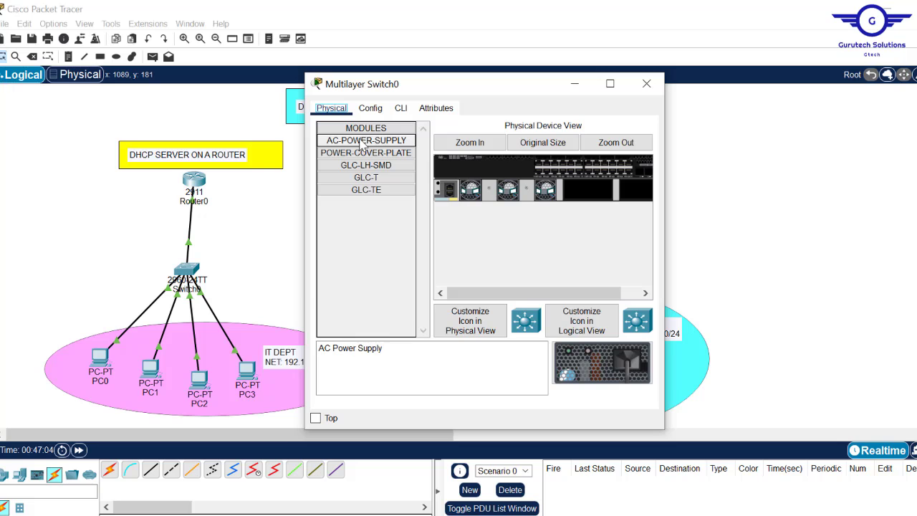
pyautogui.moveTo(365, 141); pyautogui.dragTo(609, 208)
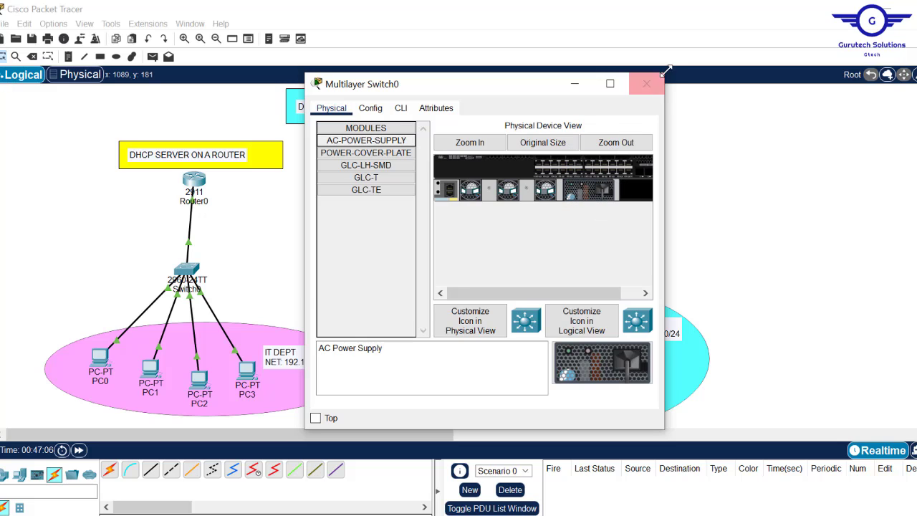
pyautogui.click(403, 110)
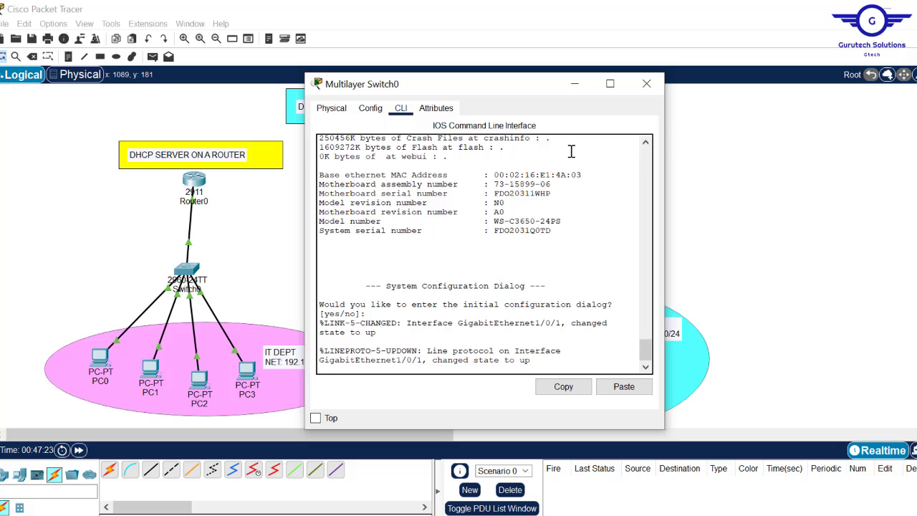
pyautogui.press('Return')
pyautogui.press('Return')
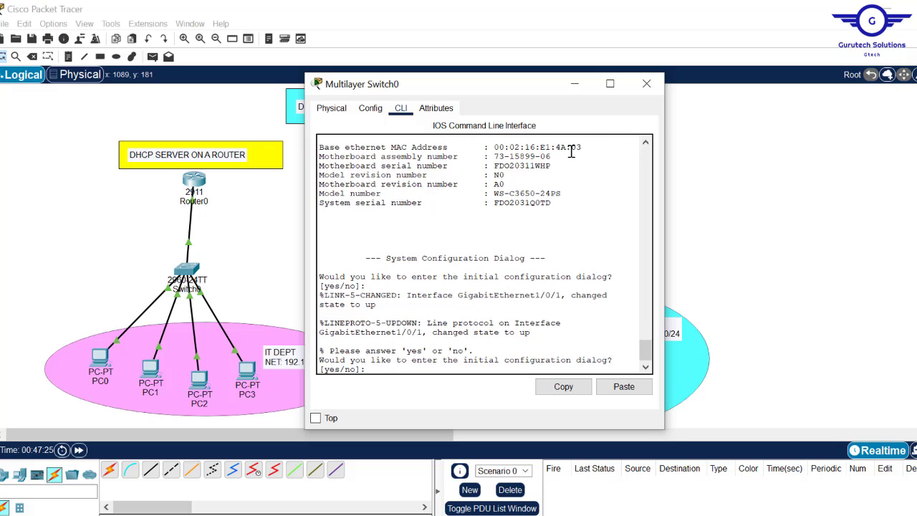
pyautogui.click(818, 174)
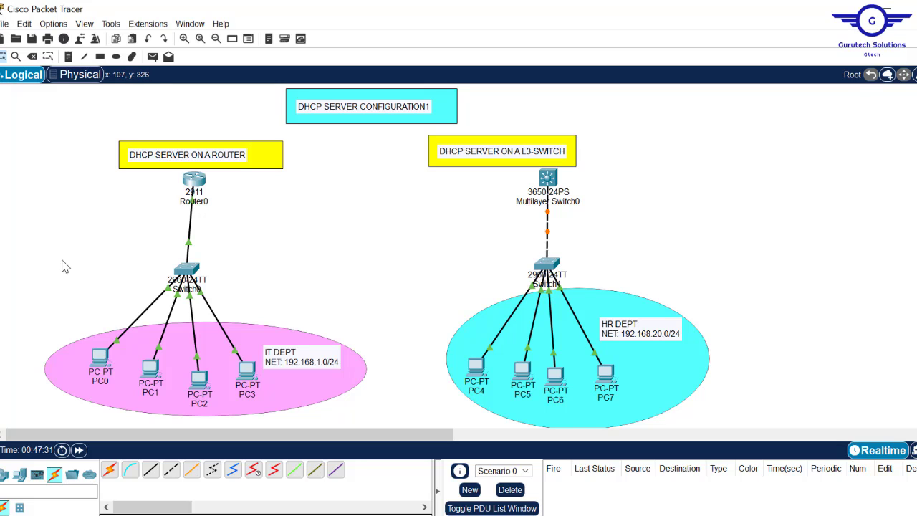
pyautogui.moveTo(28, 248); pyautogui.dragTo(370, 416)
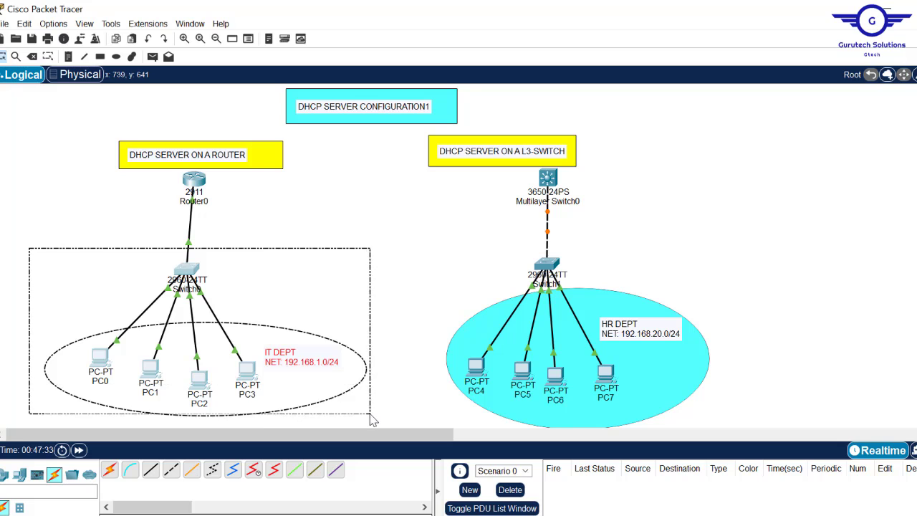
pyautogui.moveTo(335, 243); pyautogui.dragTo(568, 283)
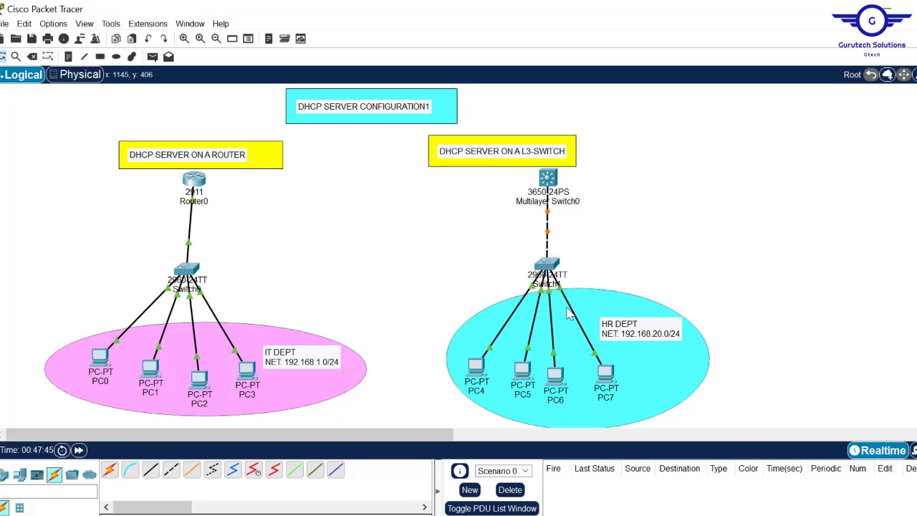
pyautogui.moveTo(493, 257); pyautogui.dragTo(599, 287)
pyautogui.moveTo(493, 255); pyautogui.dragTo(610, 279)
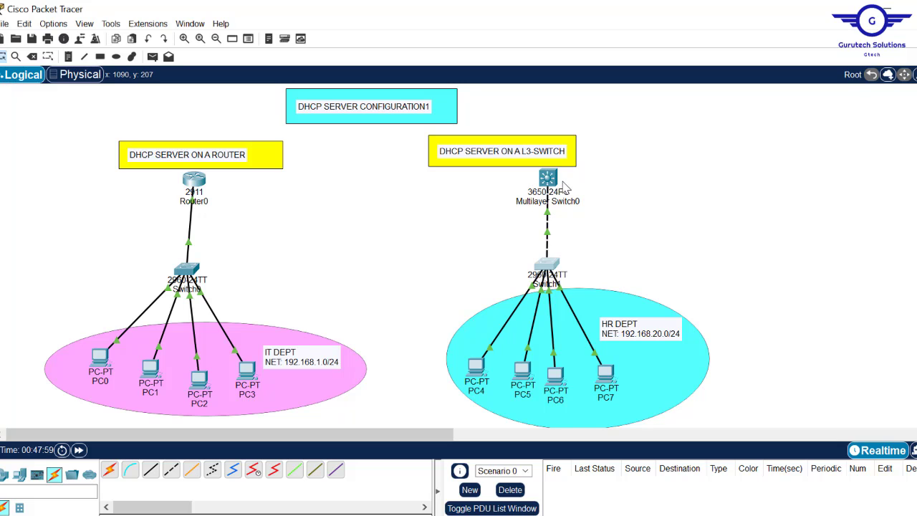
# Open Multilayer Switch0's command line, answer n to the initial configuration dialog and start the console session
pyautogui.moveTo(434, 236); pyautogui.dragTo(738, 280)
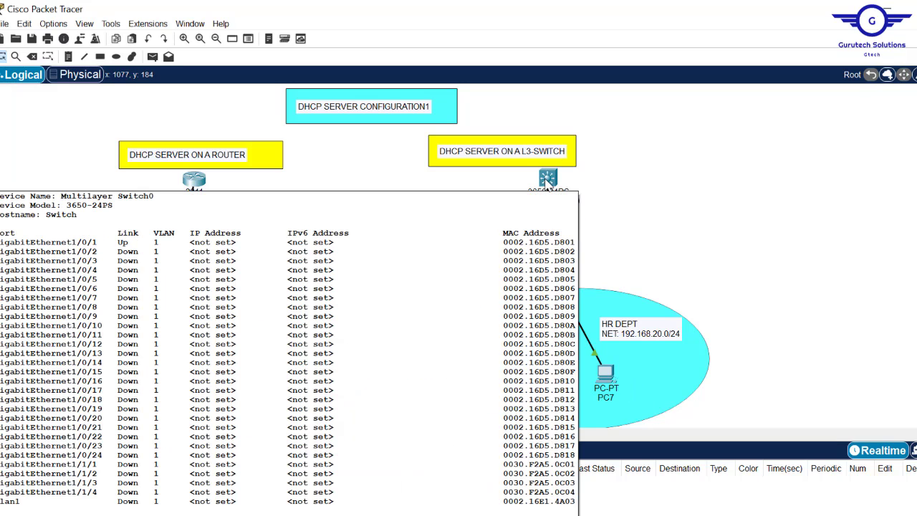
pyautogui.click(547, 179)
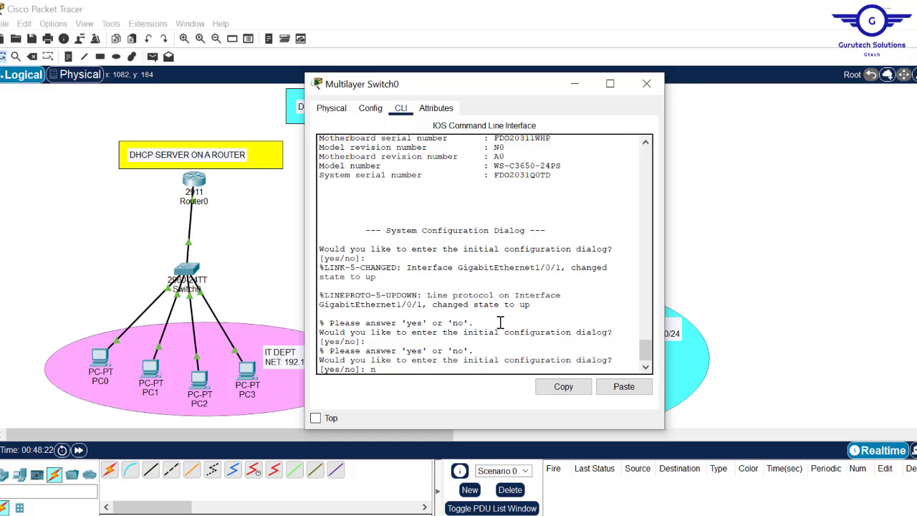
pyautogui.write('n')
pyautogui.press('Return')
pyautogui.press('Return')
pyautogui.press('Return')
pyautogui.press('Return')
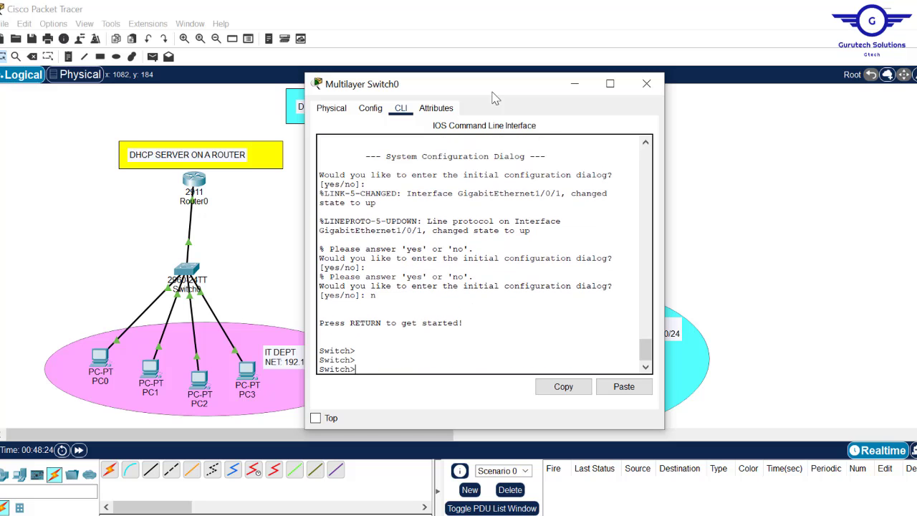
# Move the switch window clear of the HR network and enter privileged mode with en and global configuration with conf t
pyautogui.moveTo(478, 88); pyautogui.dragTo(775, 75)
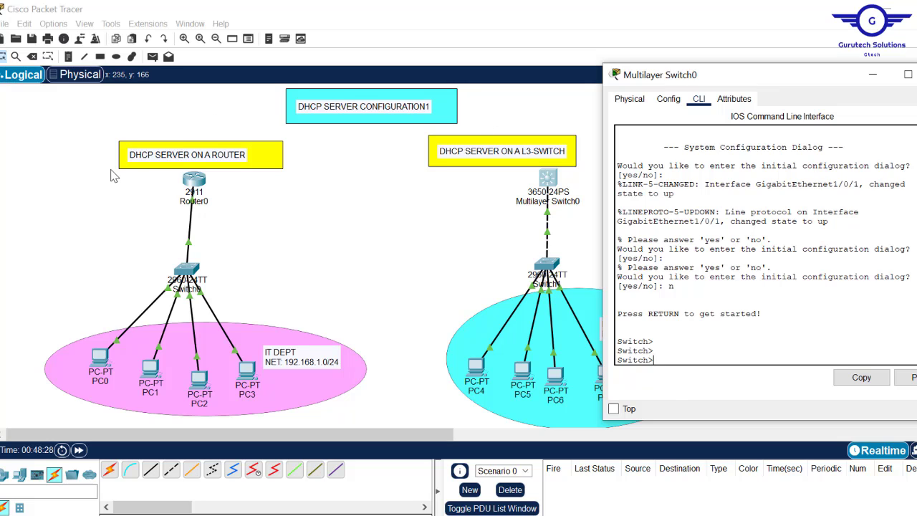
pyautogui.moveTo(112, 176); pyautogui.dragTo(294, 207)
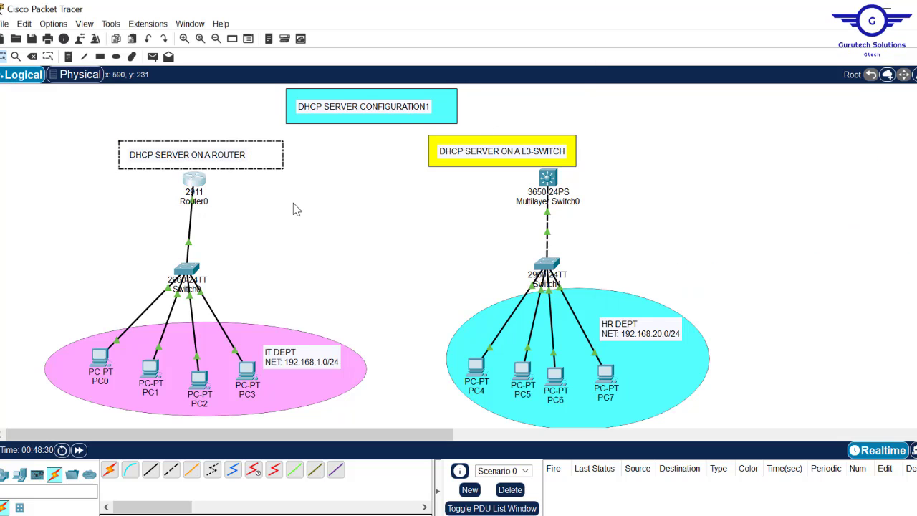
pyautogui.click(378, 243)
pyautogui.click(551, 180)
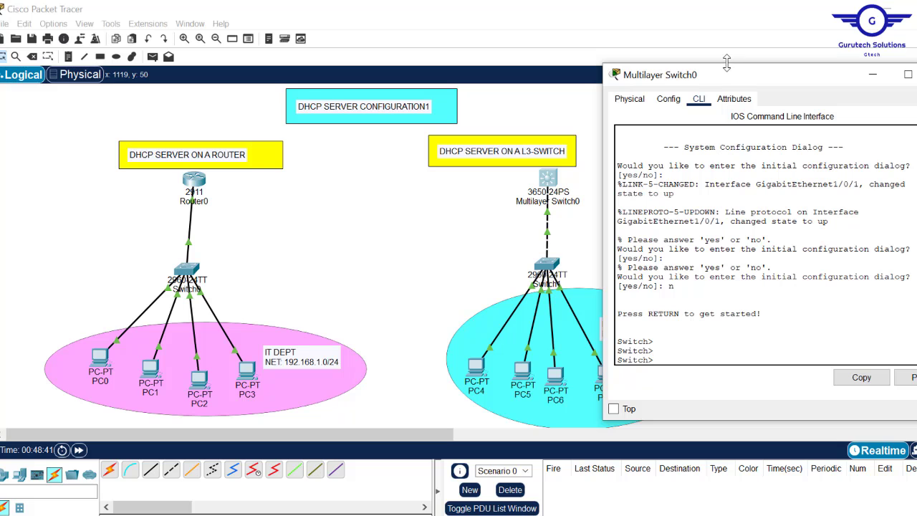
pyautogui.moveTo(762, 81); pyautogui.dragTo(274, 48)
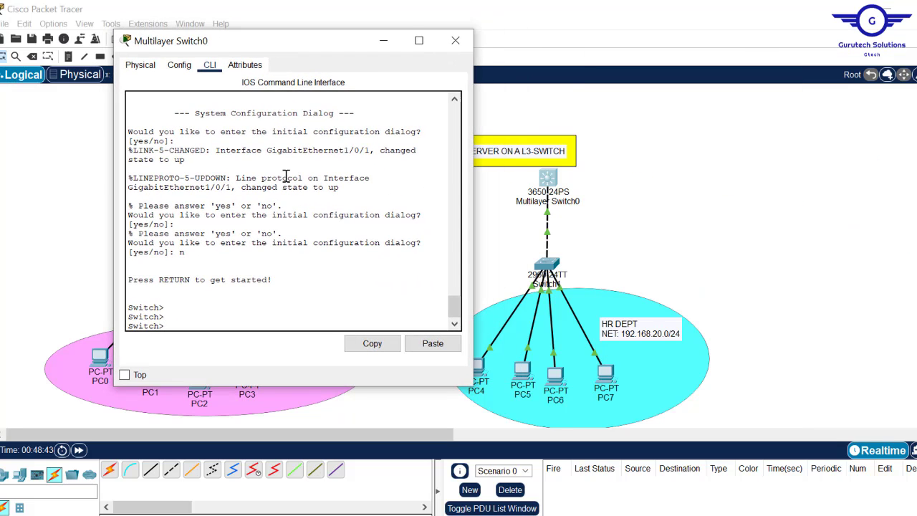
pyautogui.press('Return')
pyautogui.write('co')
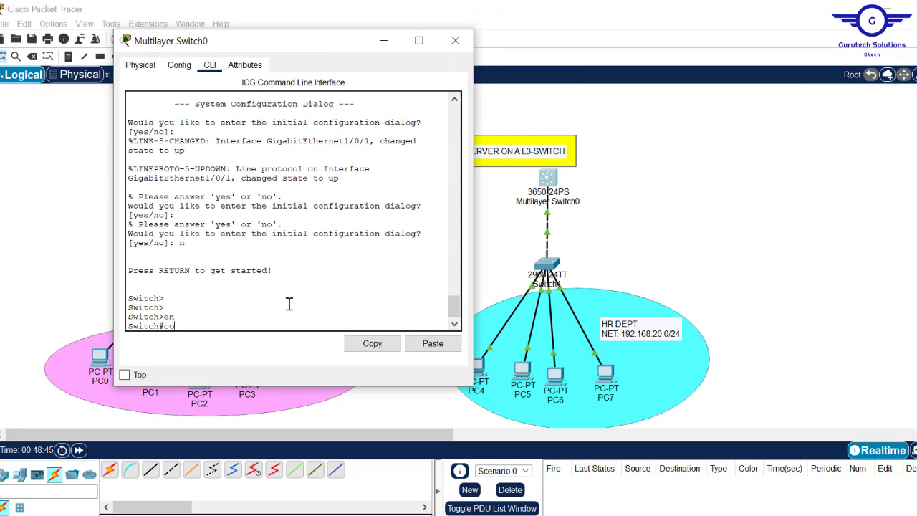
pyautogui.write('nf t')
pyautogui.press('Return')
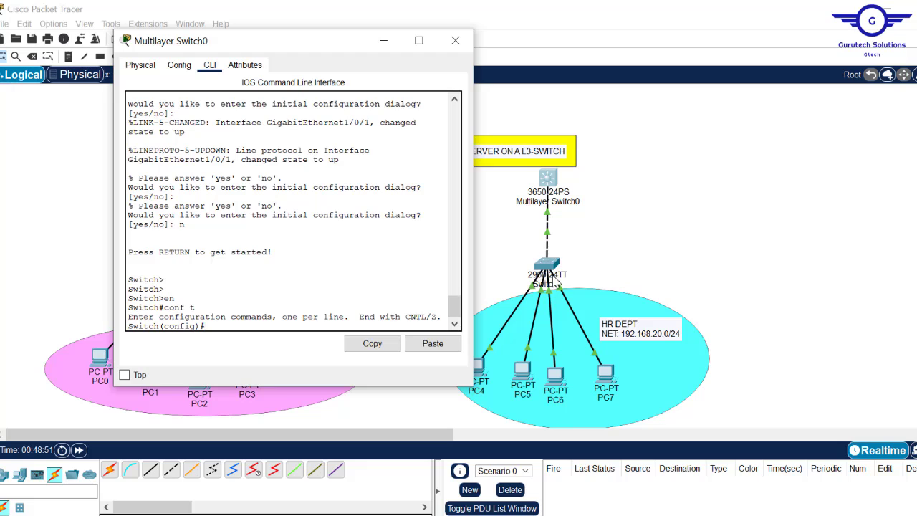
pyautogui.click(540, 218)
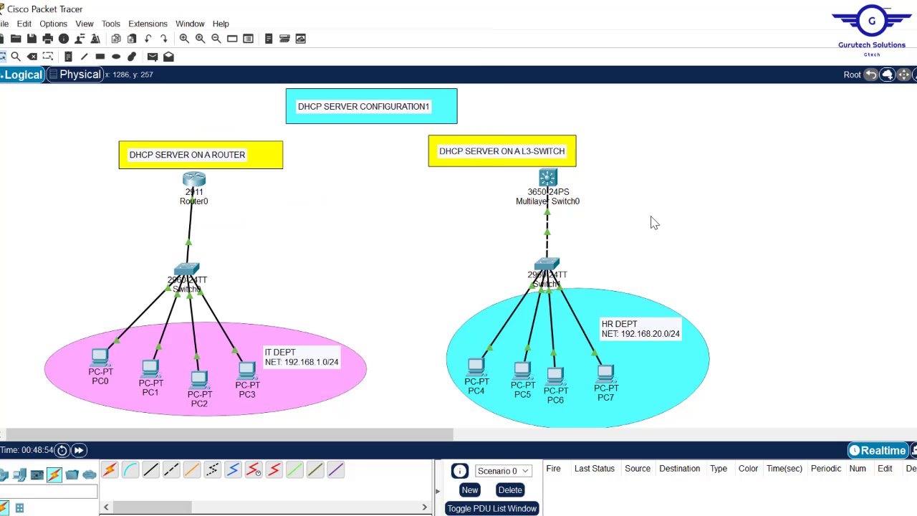
pyautogui.click(548, 178)
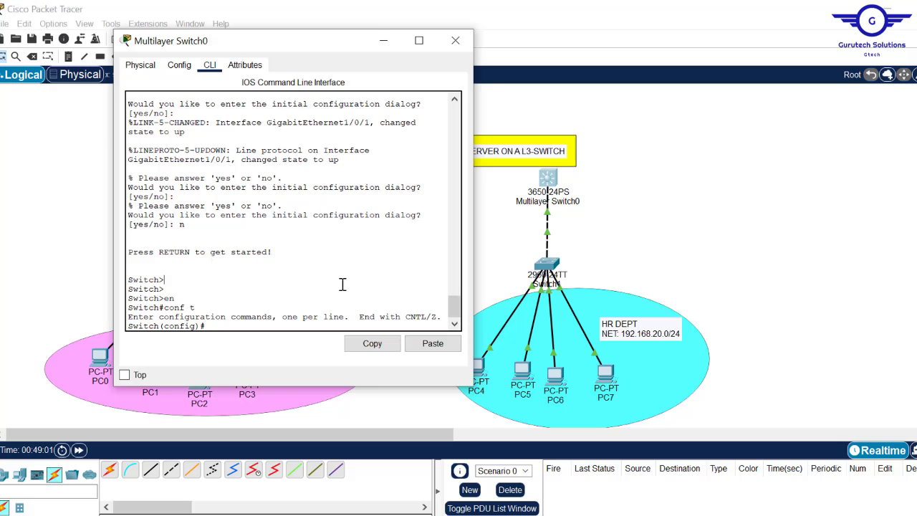
pyautogui.write('int gig01/0/1')
pyautogui.press('Return')
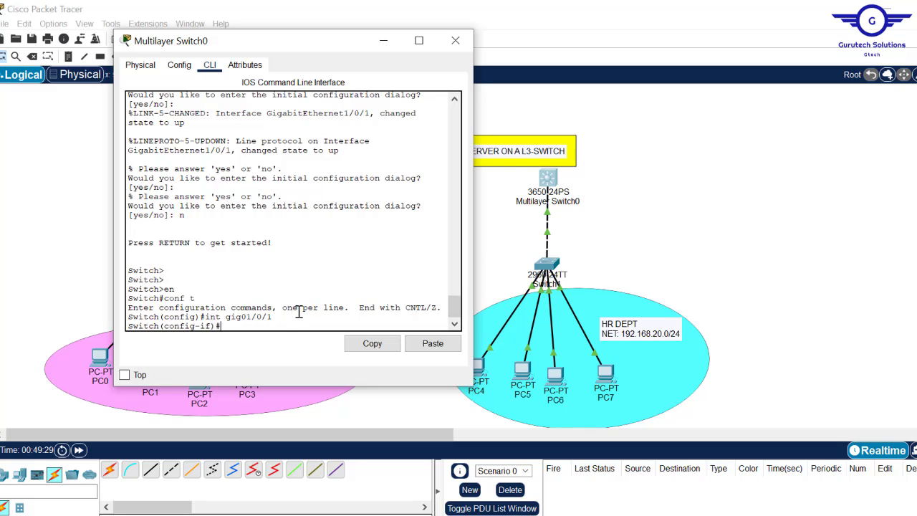
pyautogui.write('xit')
pyautogui.press('Return')
pyautogui.press('Return')
pyautogui.press('Return')
pyautogui.press('Return')
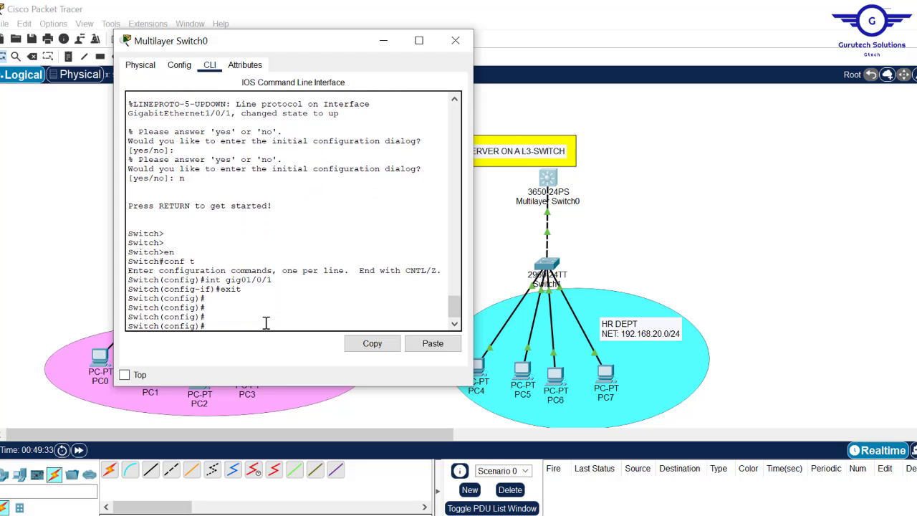
# Enable layer 3 routing on the switch with the ip routing command
pyautogui.write('ip routing')
pyautogui.press('Return')
pyautogui.press('Return')
pyautogui.press('Return')
pyautogui.press('Return')
pyautogui.press('Return')
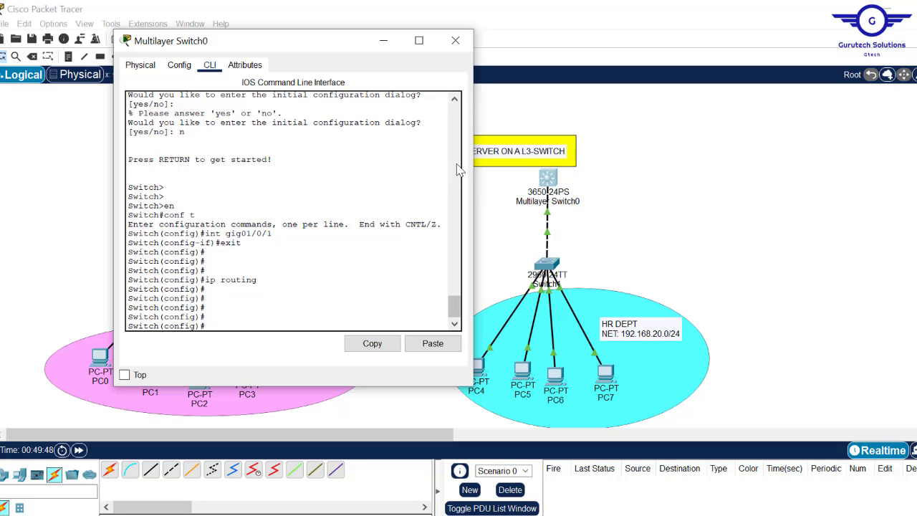
# Recall the earlier interface command, correct it to int gig1/0/1 and enter that interface's configuration mode
pyautogui.press('Up')
pyautogui.press('Up')
pyautogui.press('Up')
pyautogui.press('Left')
pyautogui.press('Left')
pyautogui.press('Left')
pyautogui.press('Left')
pyautogui.press('Left')
pyautogui.press('BackSpace')
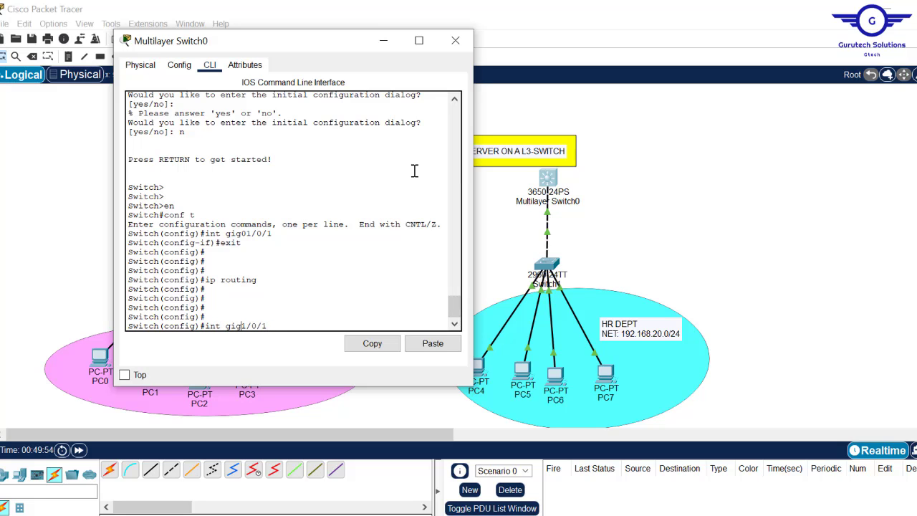
pyautogui.press('Return')
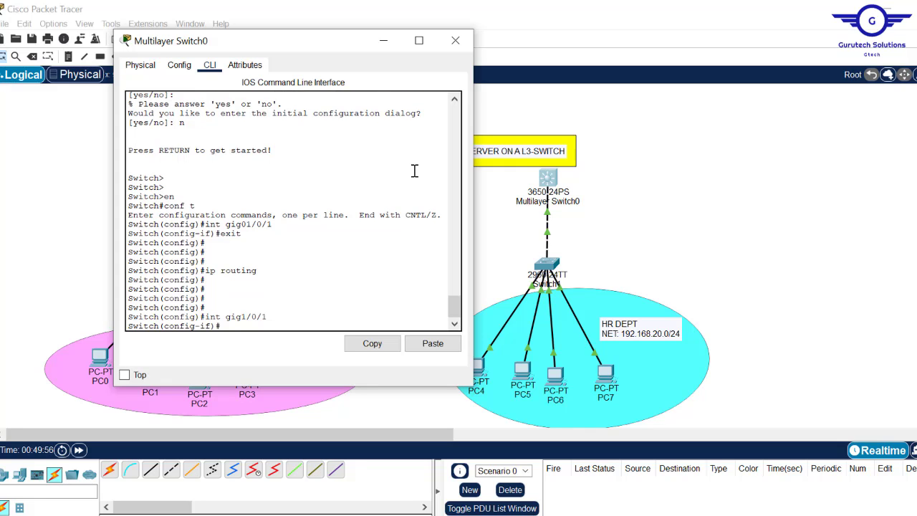
# Try to address the interface with ip 192.168.20.1 255.255.255.0, and copy the attempted command
pyautogui.write('ip')
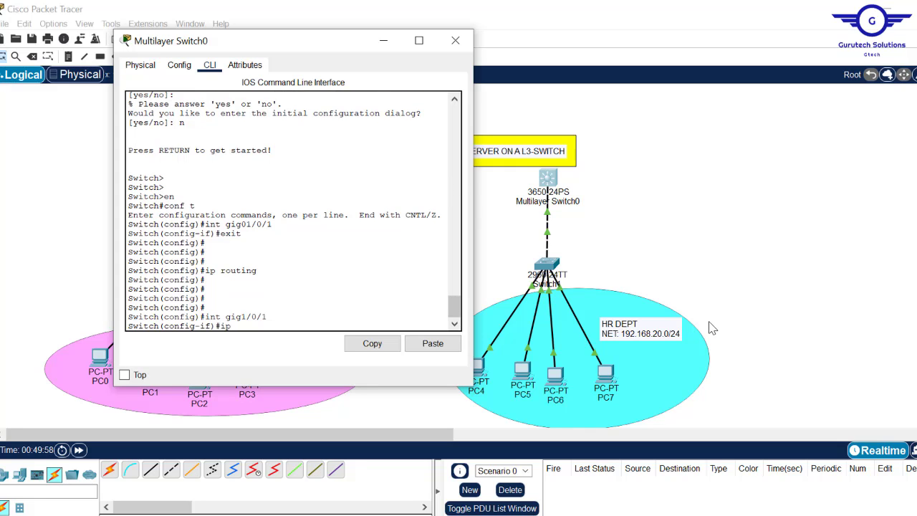
pyautogui.write(' 192.168.20')
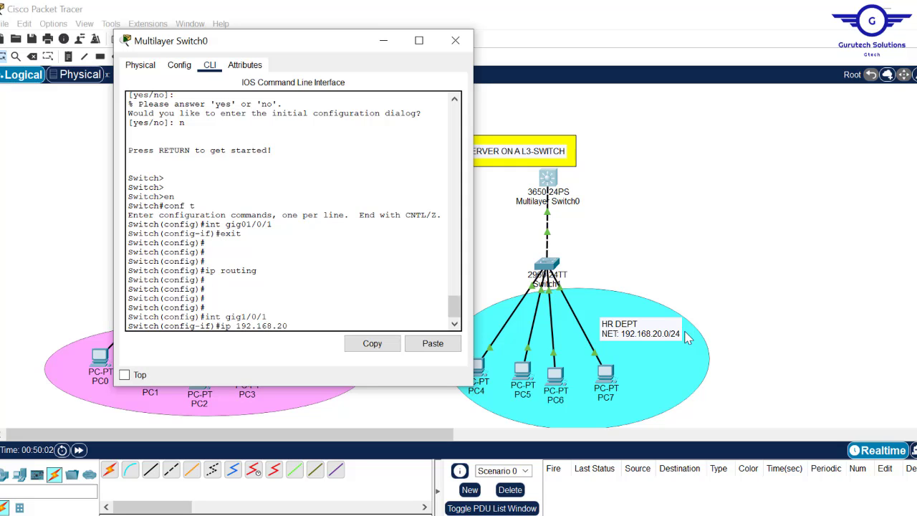
pyautogui.write('.1 255.255.255.0')
pyautogui.press('Return')
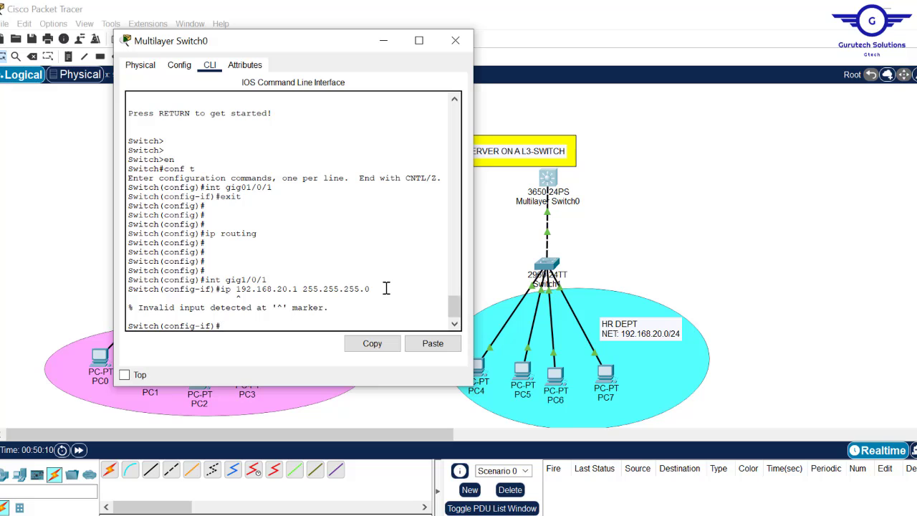
pyautogui.moveTo(387, 288); pyautogui.dragTo(219, 290)
pyautogui.hotkey('ctrl', 'c')
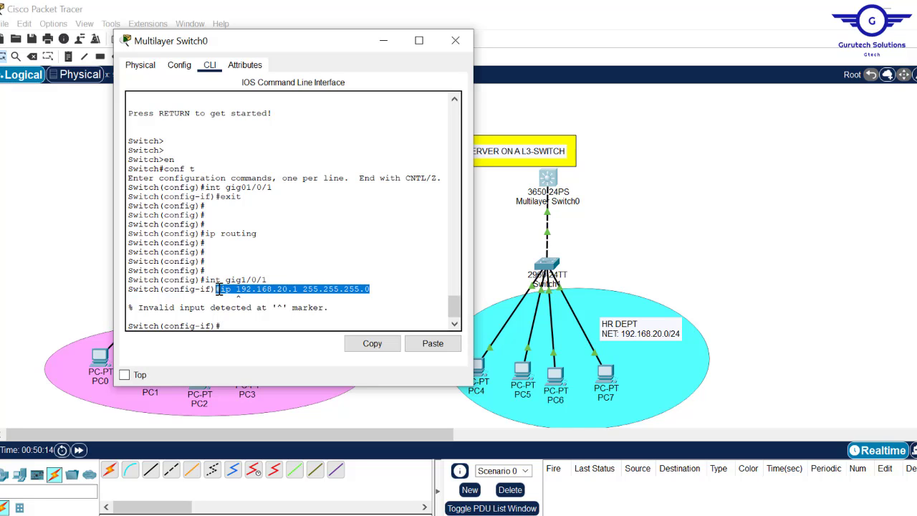
pyautogui.moveTo(269, 280); pyautogui.dragTo(207, 279)
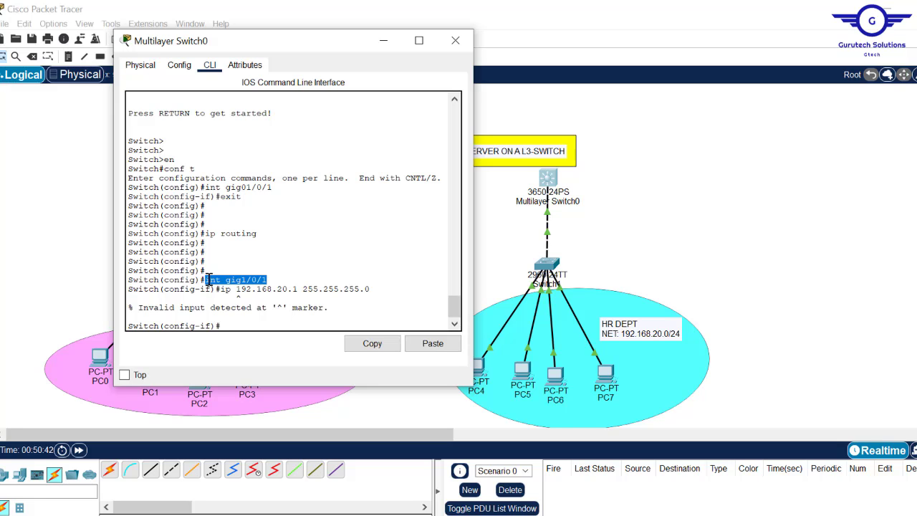
# Convert interface gig1/0/1 to a routed layer 3 port with the no switchport command
pyautogui.press('Return')
pyautogui.press('Return')
pyautogui.write('n')
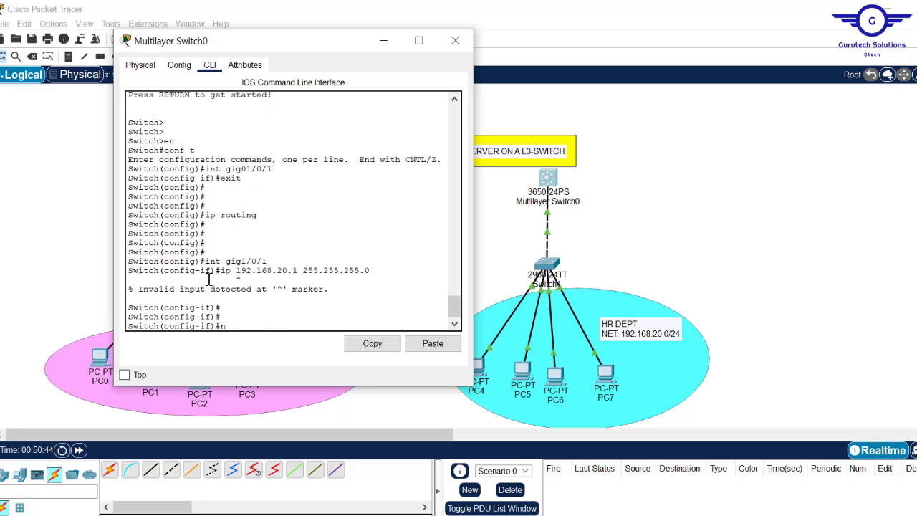
pyautogui.write('o swit')
pyautogui.press('Tab')
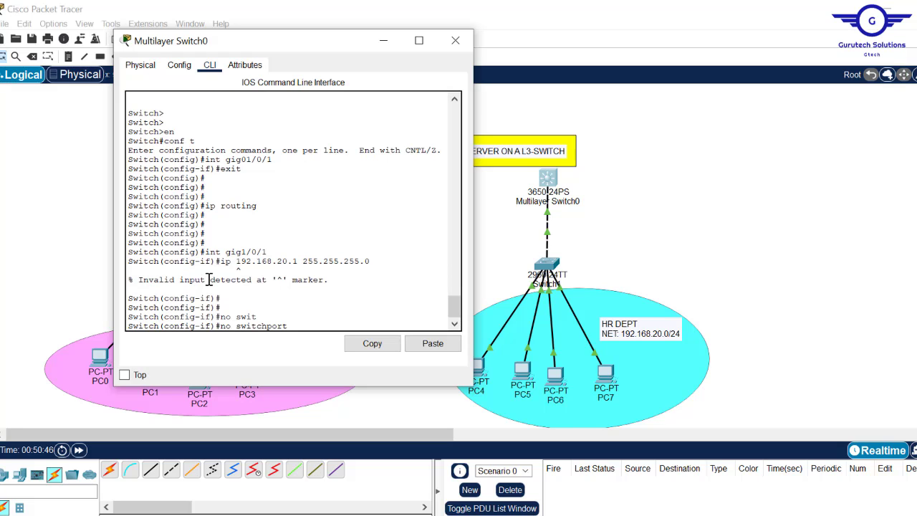
pyautogui.press('Return')
pyautogui.press('Return')
pyautogui.press('Return')
pyautogui.press('Return')
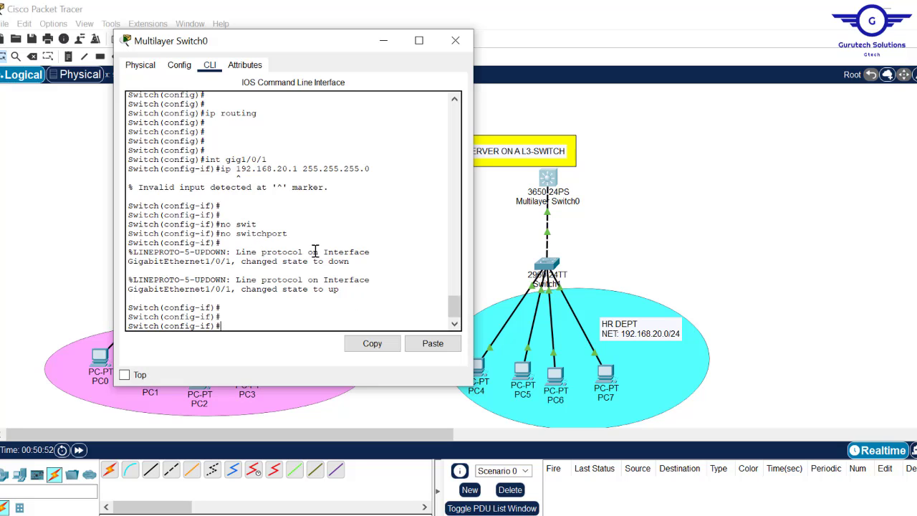
# Review the interface's line protocol messages and retry the copied command ip 192.168.20.1 255.255.255.0
pyautogui.moveTo(313, 252); pyautogui.dragTo(361, 263)
pyautogui.moveTo(281, 280); pyautogui.dragTo(349, 294)
pyautogui.click(298, 316)
pyautogui.moveTo(372, 169); pyautogui.dragTo(222, 170)
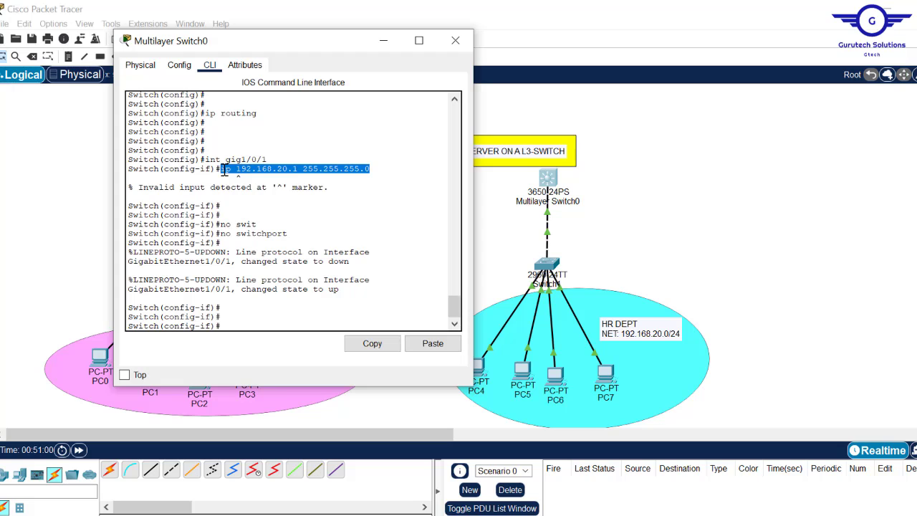
pyautogui.hotkey('ctrl', 'v')
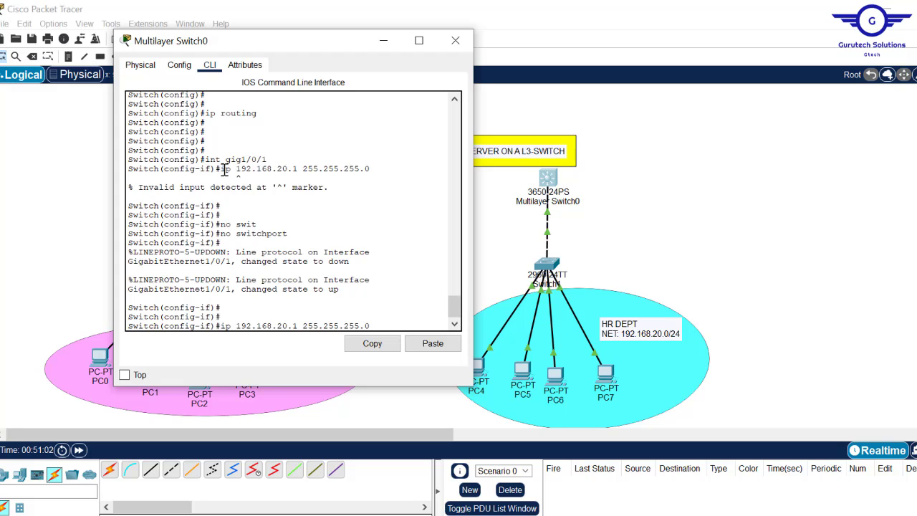
pyautogui.press('Return')
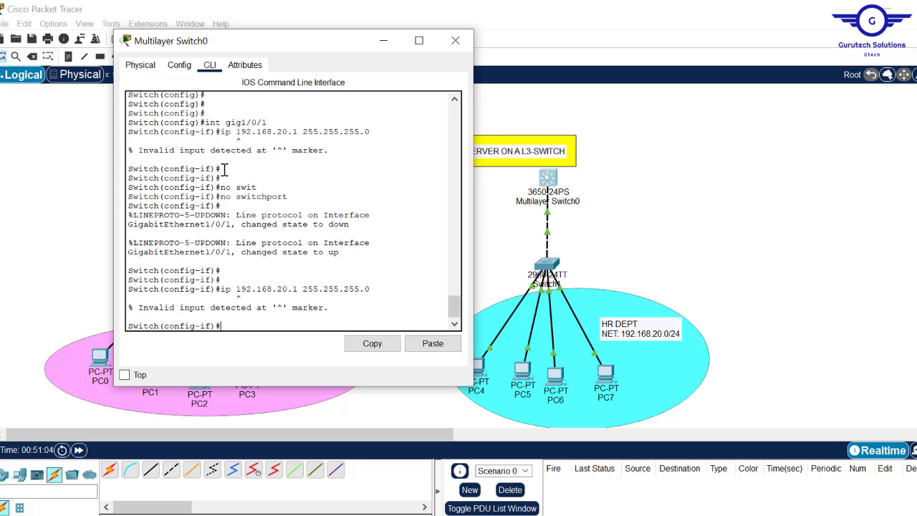
# Recall the last command, correct it to ip add 192.168.20.1 255.255.255.0 and apply it to interface gig1/0/1
pyautogui.press('Up')
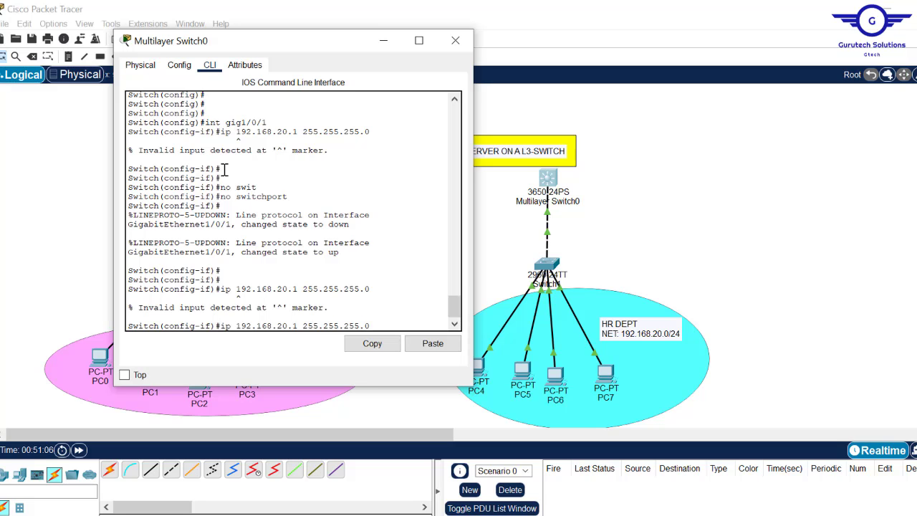
pyautogui.press('Left')
pyautogui.press('Left')
pyautogui.press('Left')
pyautogui.write('add')
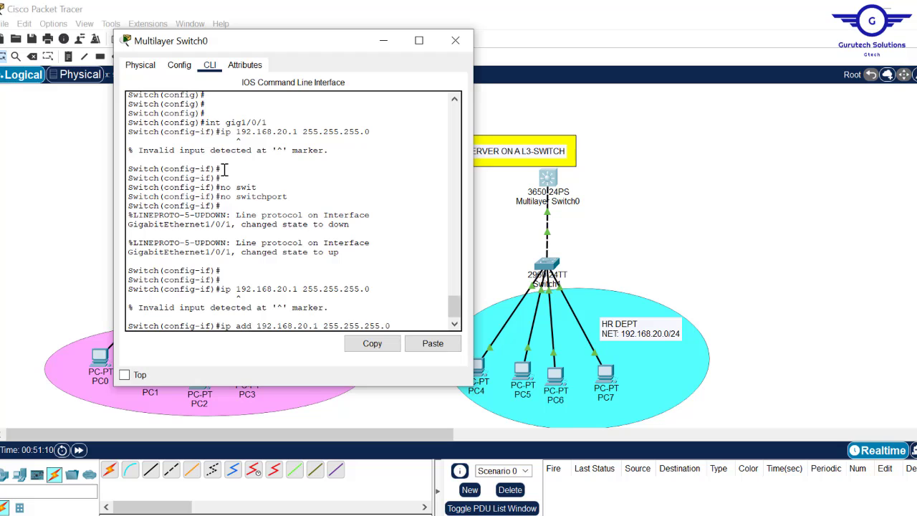
pyautogui.press('Return')
pyautogui.press('Return')
pyautogui.press('Return')
pyautogui.press('Return')
# Exit interface configuration mode to global configuration
pyautogui.write('exi')
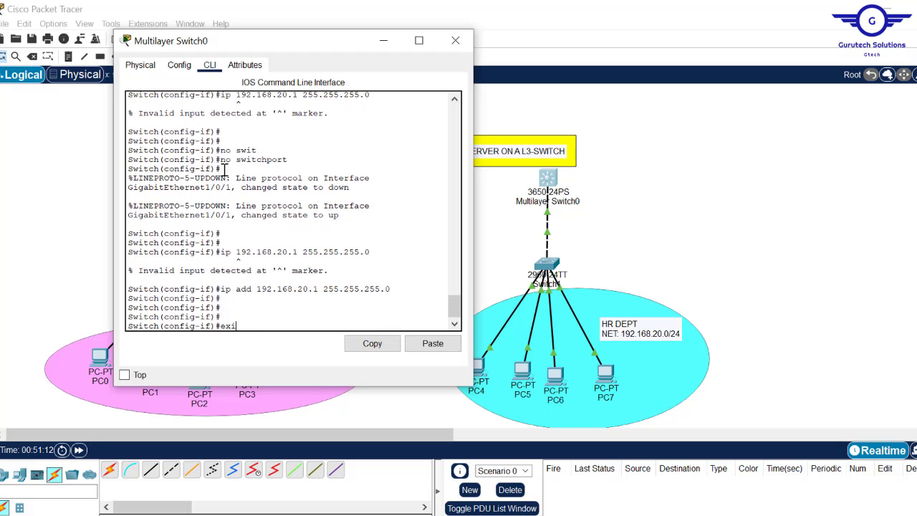
pyautogui.write('t')
pyautogui.press('Return')
pyautogui.press('Return')
pyautogui.press('Return')
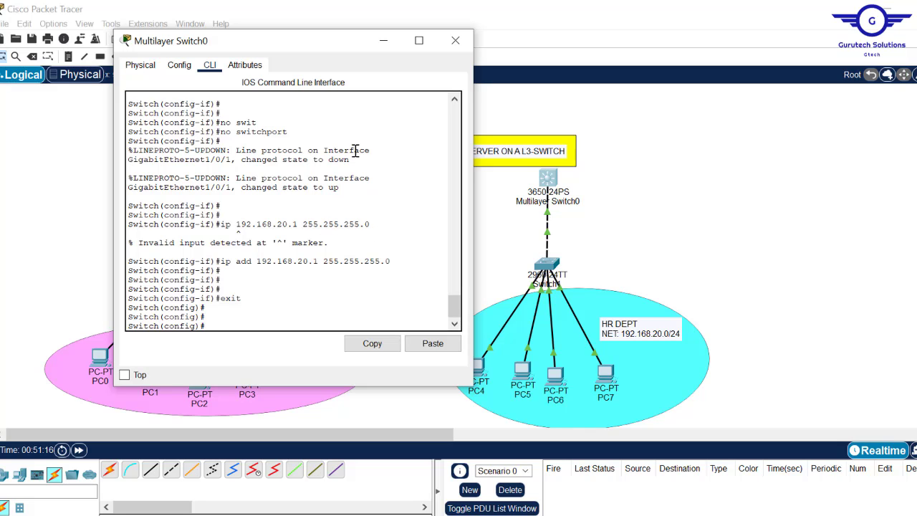
# Review the no switchport and ip add commands in the console output and reposition the switch window
pyautogui.moveTo(294, 132); pyautogui.dragTo(222, 134)
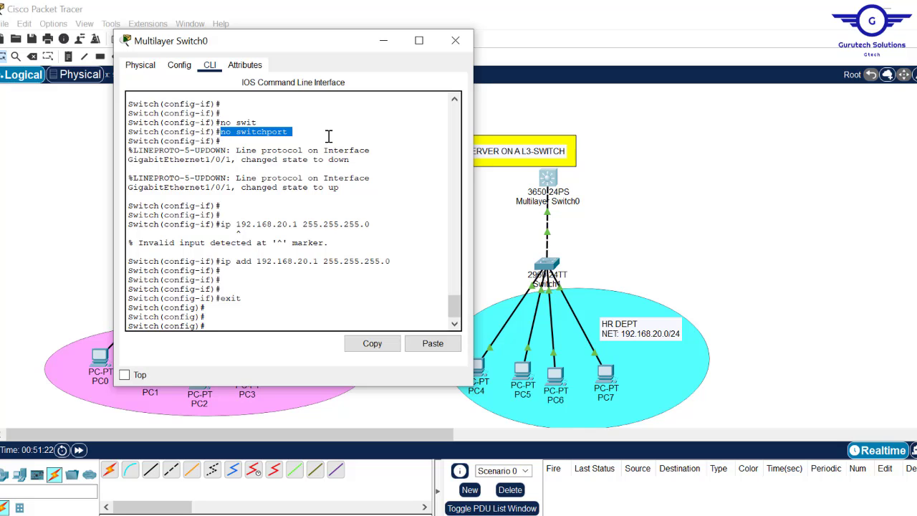
pyautogui.moveTo(395, 262); pyautogui.dragTo(223, 262)
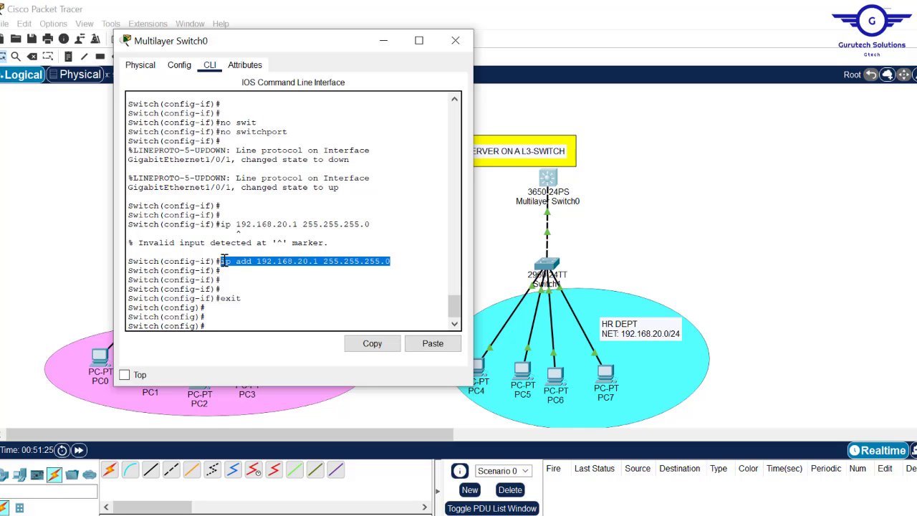
pyautogui.moveTo(294, 132); pyautogui.dragTo(226, 134)
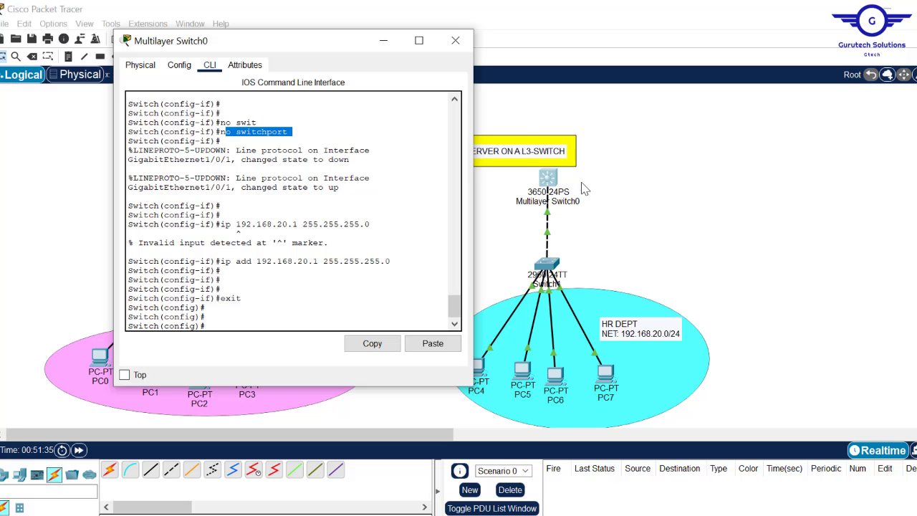
pyautogui.moveTo(324, 44); pyautogui.dragTo(328, 96)
pyautogui.click(285, 359)
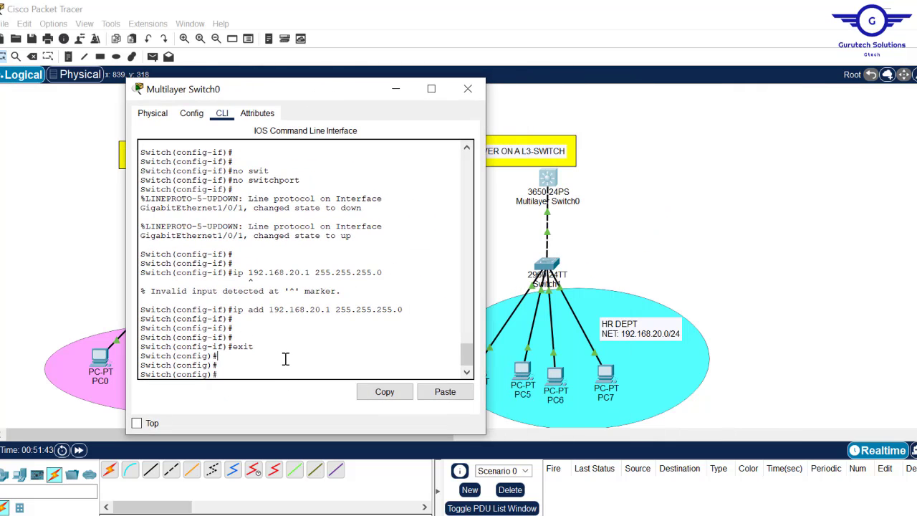
# Enable the DHCP service on the multilayer switch with the service dhcp command
pyautogui.press('Return')
pyautogui.press('Return')
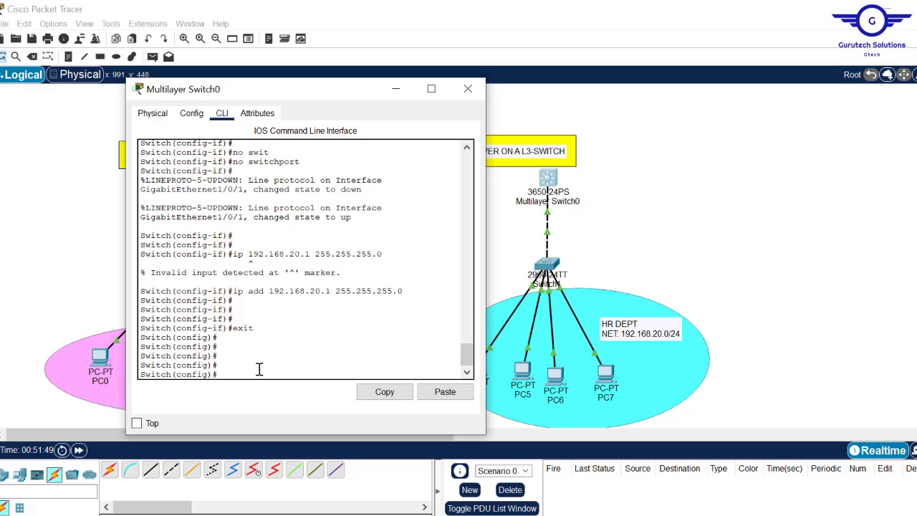
pyautogui.write('serv')
pyautogui.press('Tab')
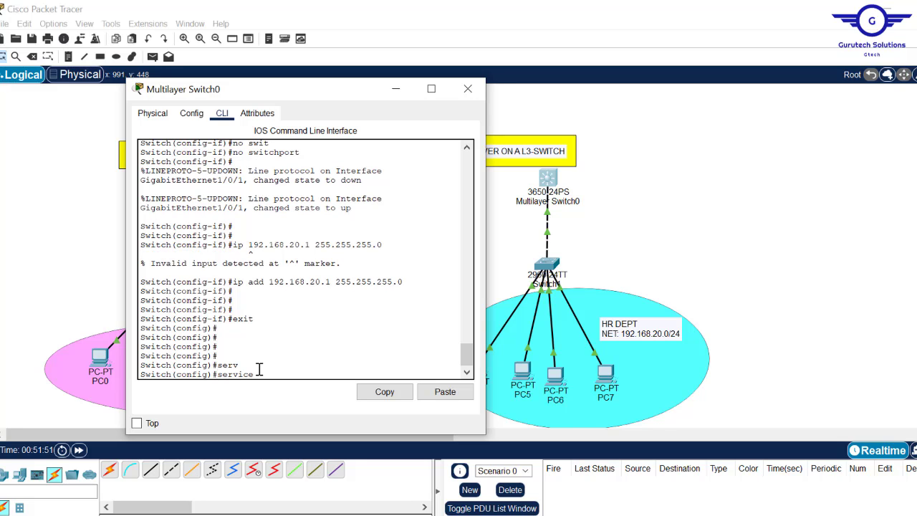
pyautogui.write('dh')
pyautogui.press('Tab')
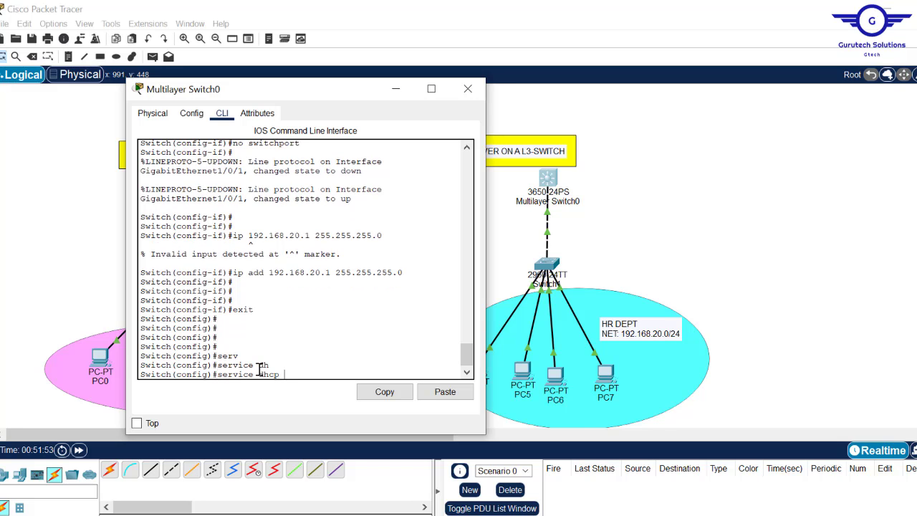
pyautogui.press('Return')
pyautogui.press('Return')
pyautogui.press('Return')
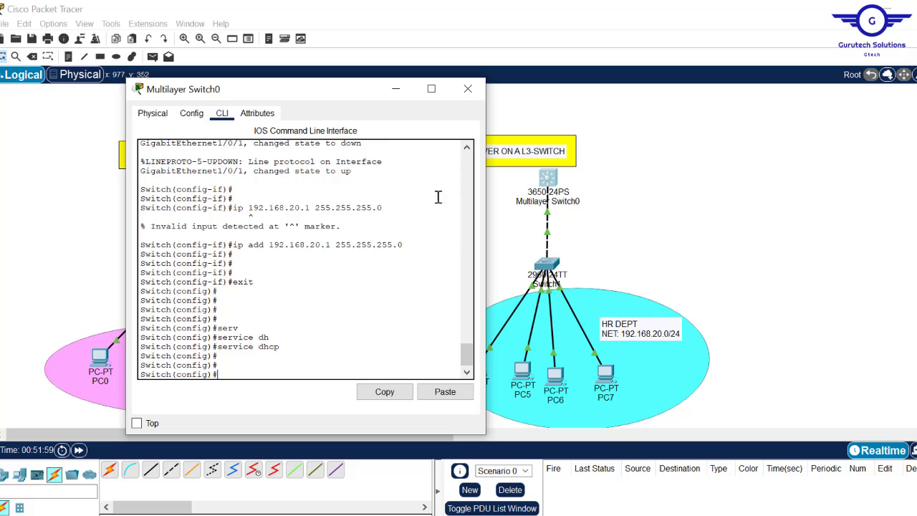
# Move the switch window off the HR network and create a DHCP pool named HR-DEPT
pyautogui.moveTo(326, 96); pyautogui.dragTo(295, 89)
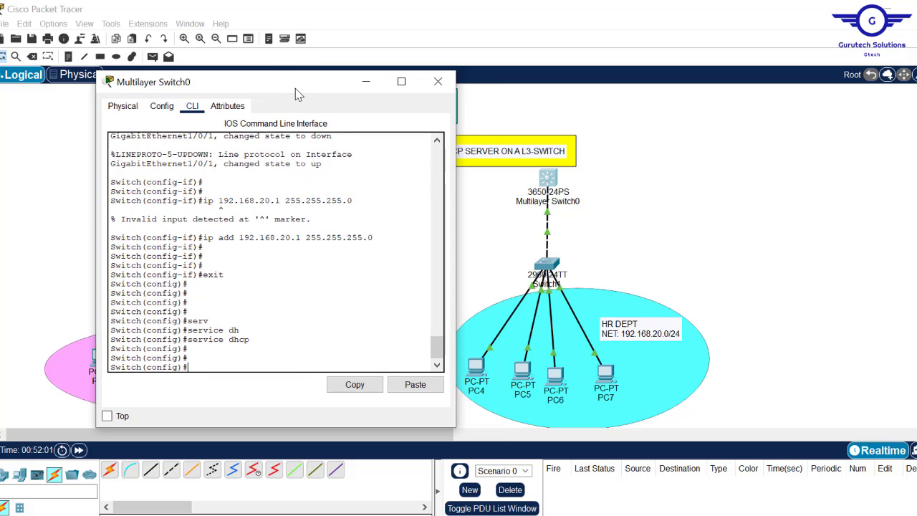
pyautogui.write('ip dhc')
pyautogui.press('Tab')
pyautogui.write('poo')
pyautogui.press('Tab')
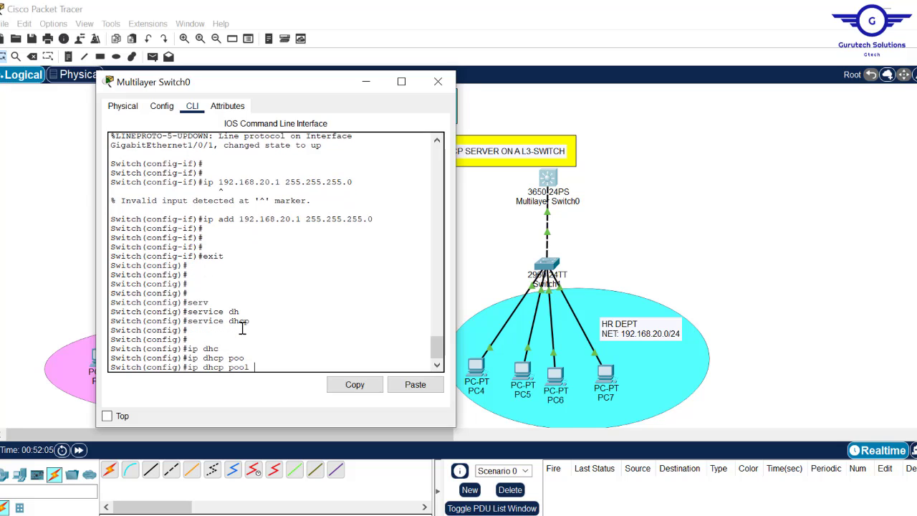
pyautogui.press('capslock')
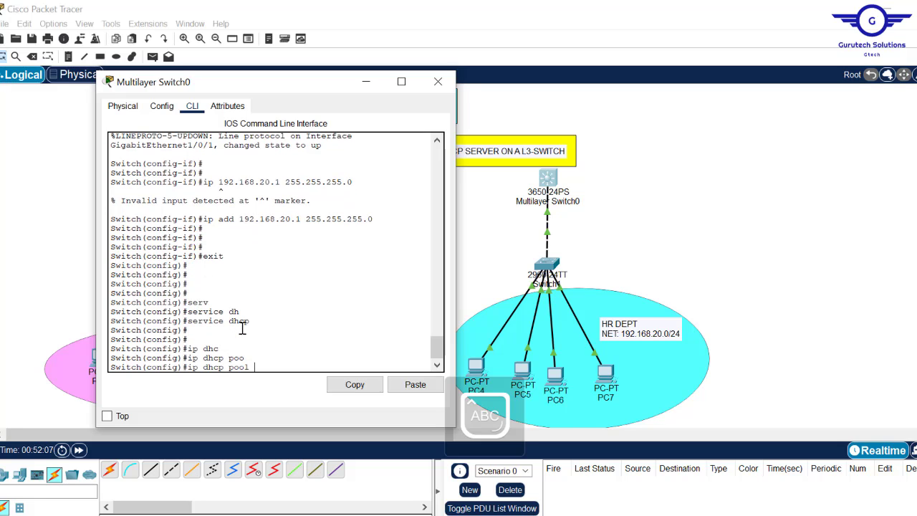
pyautogui.write('HR-PO')
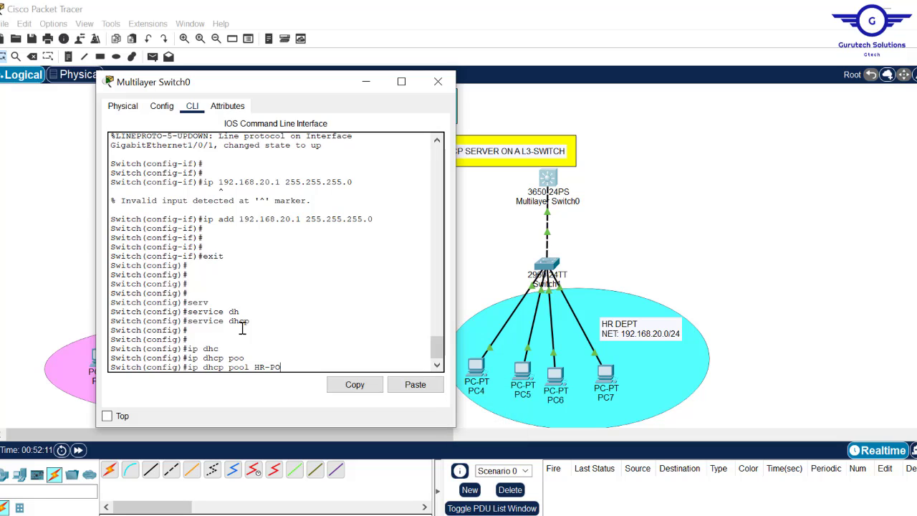
pyautogui.press('BackSpace')
pyautogui.write('DEPT')
pyautogui.press('Return')
pyautogui.press('capslock')
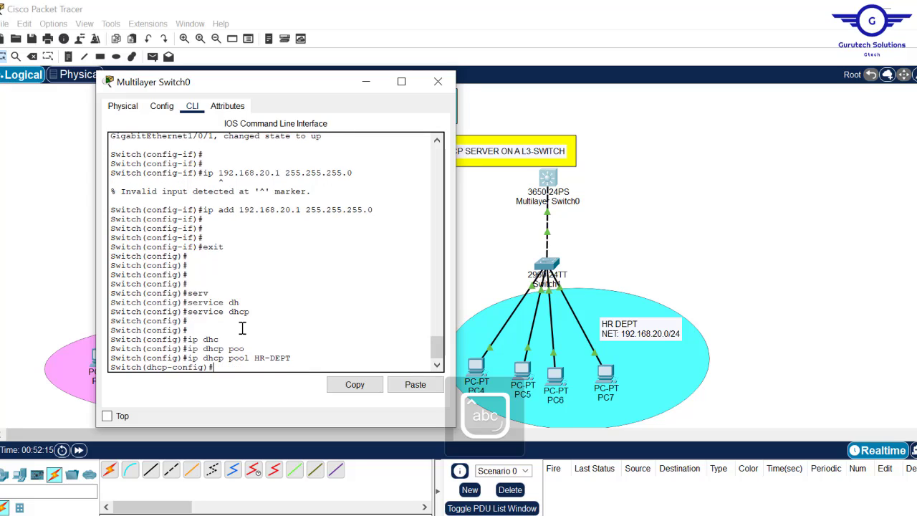
# Set the HR-DEPT pool's network to 192.168.20.0 with mask 255.255.255.0
pyautogui.write('netw')
pyautogui.press('Tab')
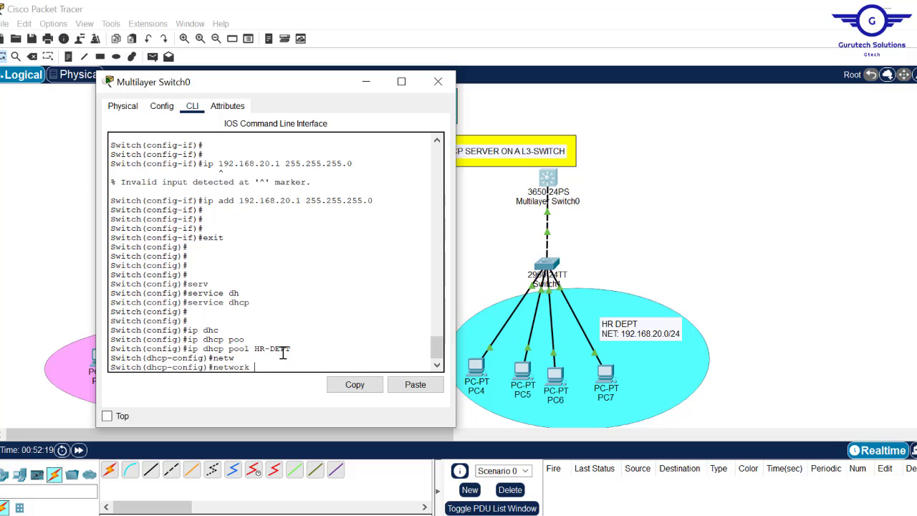
pyautogui.write('192.168.20.0 255.2')
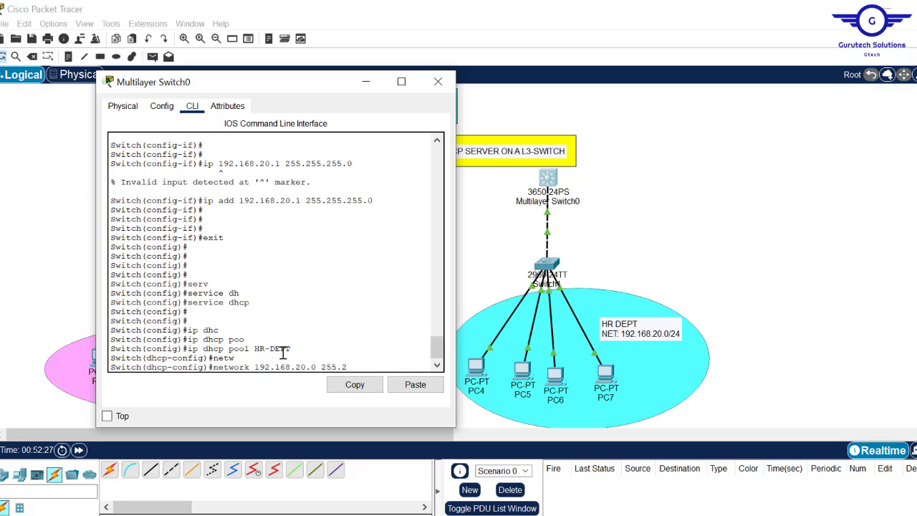
pyautogui.write('55.255.0')
pyautogui.press('Return')
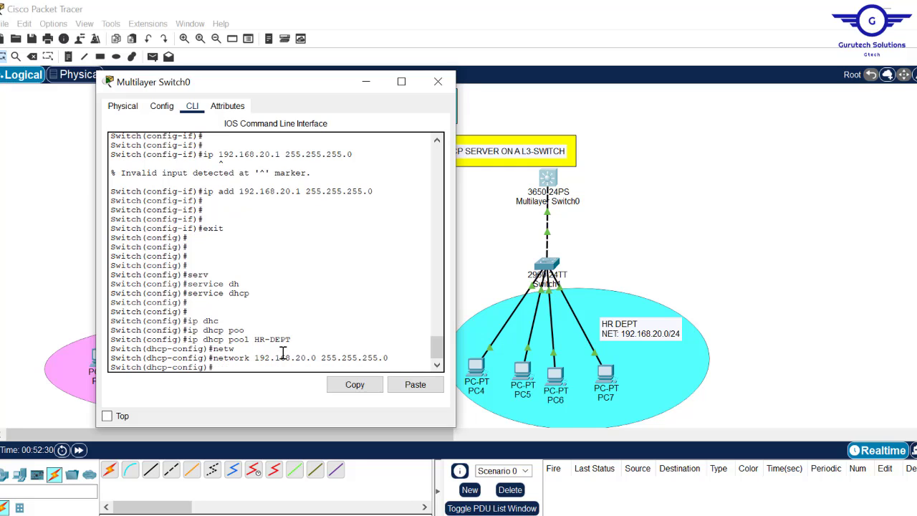
# Set the HR-DEPT pool's default router to 192.168.20.1
pyautogui.moveTo(304, 192); pyautogui.dragTo(235, 192)
pyautogui.write('defa')
pyautogui.press('Tab')
pyautogui.write('192.168')
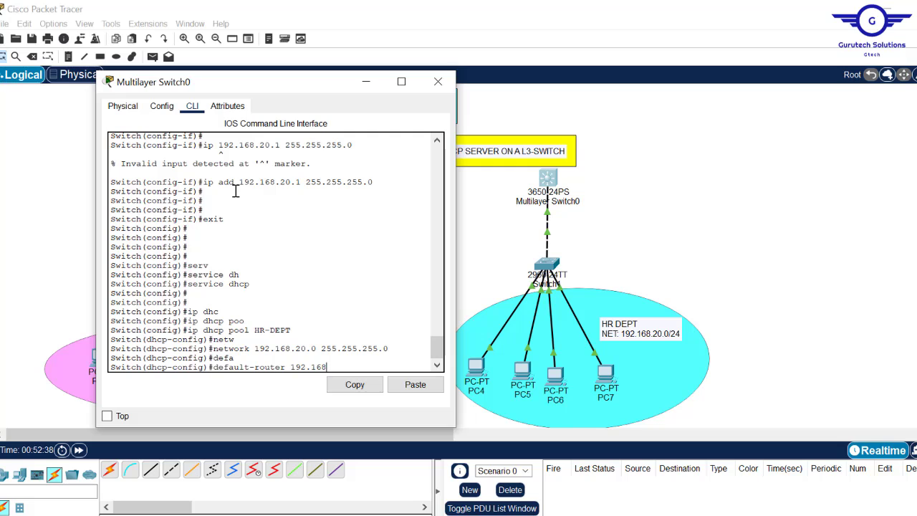
pyautogui.press('Return')
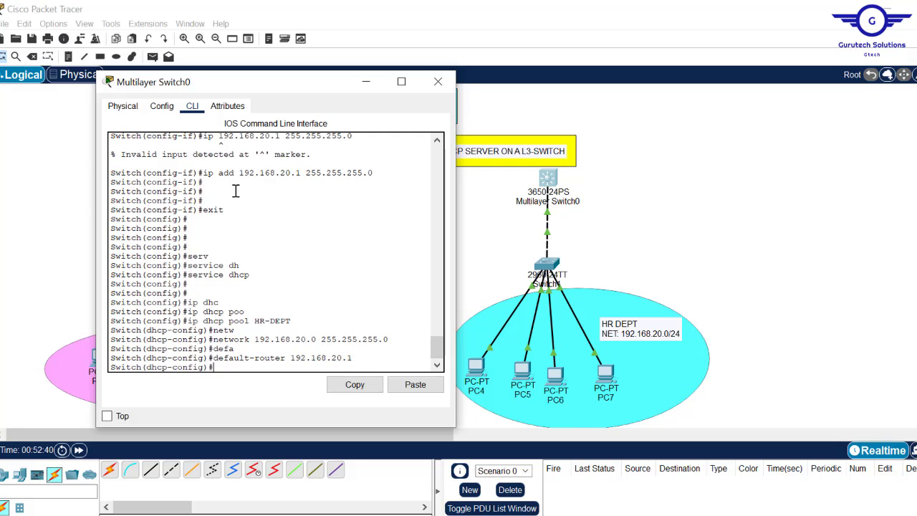
# Set the HR-DEPT pool's DNS server to 192.168.20.1 and exit to global configuration mode
pyautogui.write('dn')
pyautogui.press('Tab')
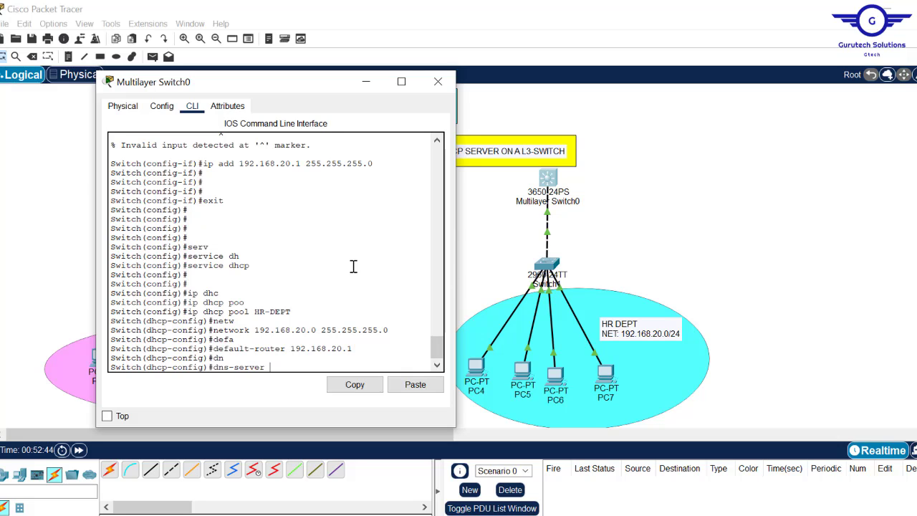
pyautogui.moveTo(360, 351); pyautogui.dragTo(301, 351)
pyautogui.click(289, 364)
pyautogui.write('192.168.20.1')
pyautogui.press('Return')
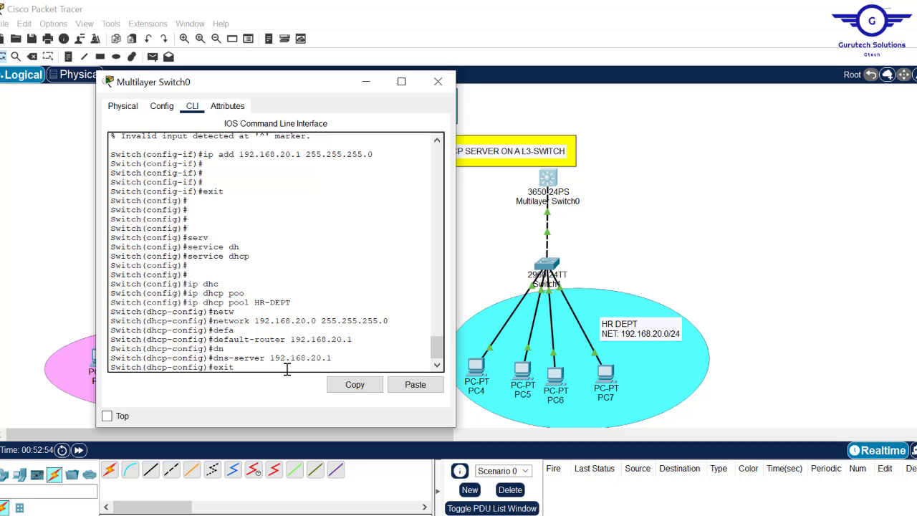
pyautogui.write('exit')
pyautogui.press('Return')
pyautogui.press('Return')
pyautogui.press('Return')
pyautogui.press('Return')
pyautogui.press('Return')
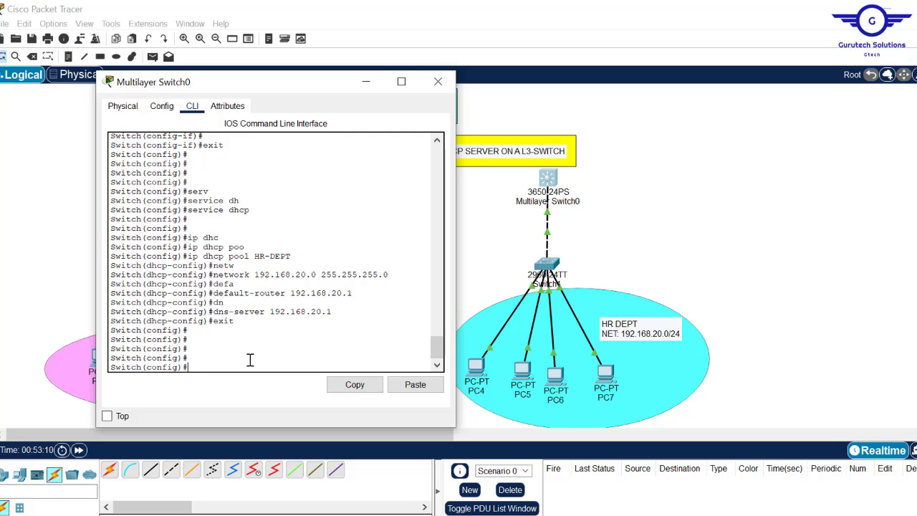
# Exclude addresses 192.168.20.1 to 192.168.20.10 from DHCP assignment with ip dhcp excluded-address
pyautogui.write('dhc')
pyautogui.press('Tab')
pyautogui.write('ex')
pyautogui.press('Tab')
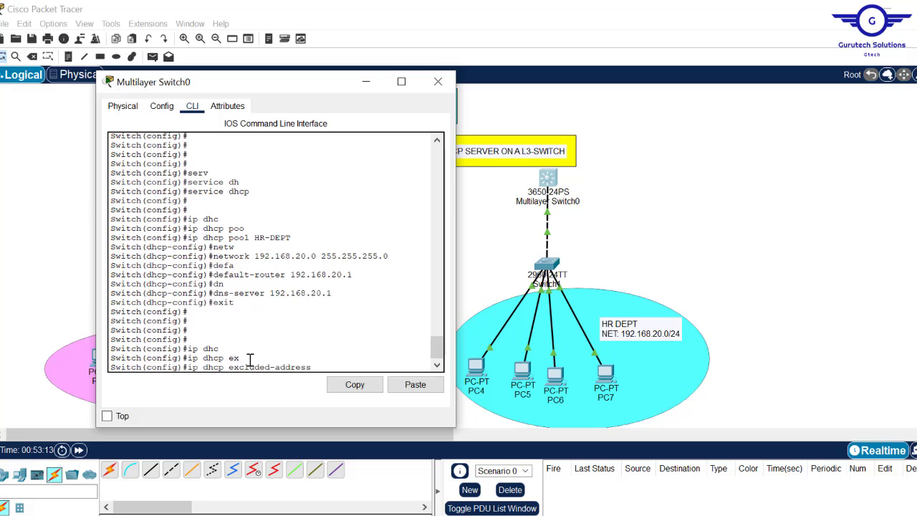
pyautogui.write('192.168.20.1 192.168.20')
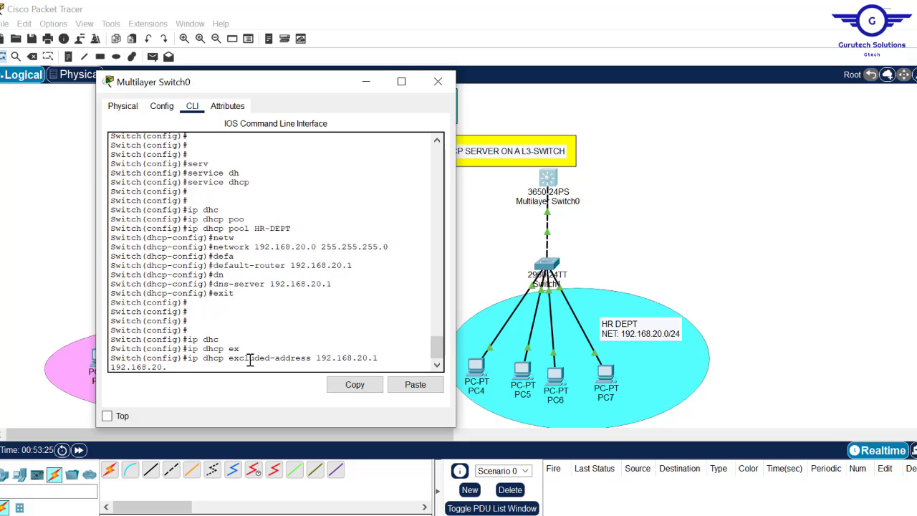
pyautogui.write('.10')
pyautogui.press('Return')
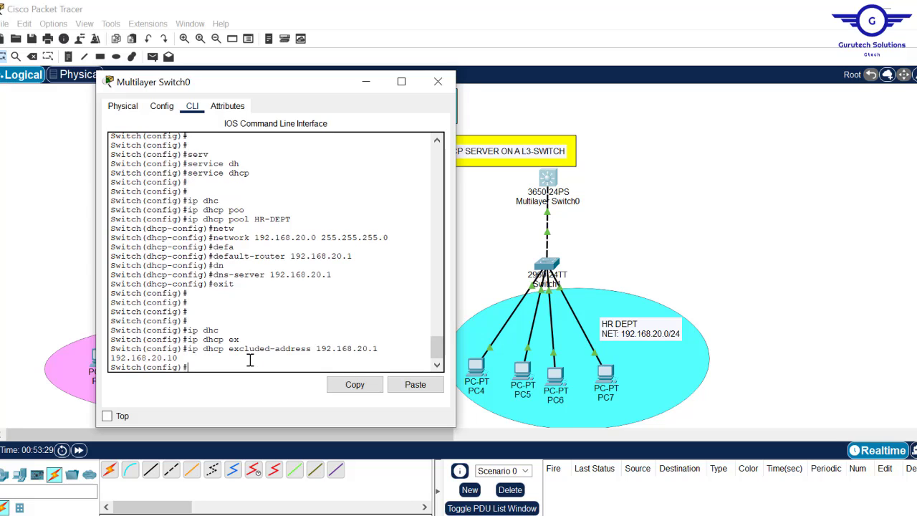
# Save the multilayer switch's configuration with do wr and close its window
pyautogui.write('do wr')
pyautogui.press('Return')
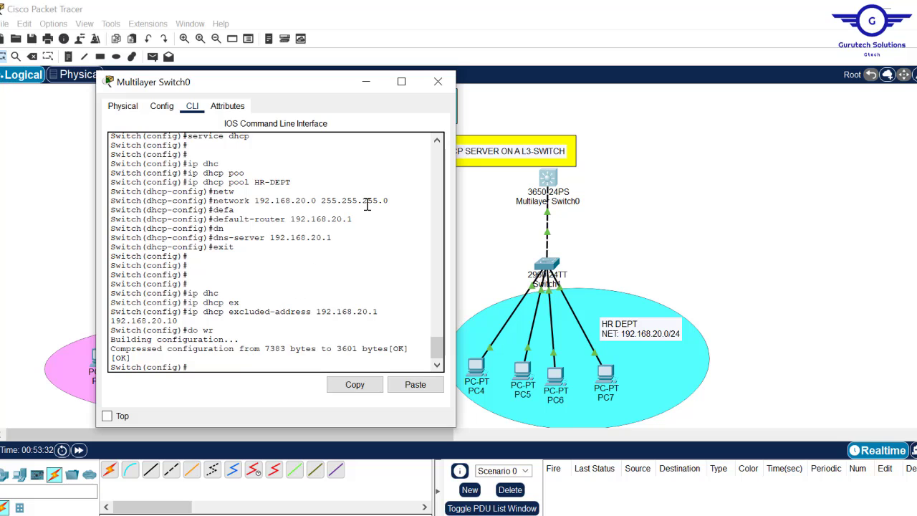
pyautogui.click(438, 81)
# Request a new DHCP address for PC4 in its IP configuration and close the PC
pyautogui.moveTo(482, 373)
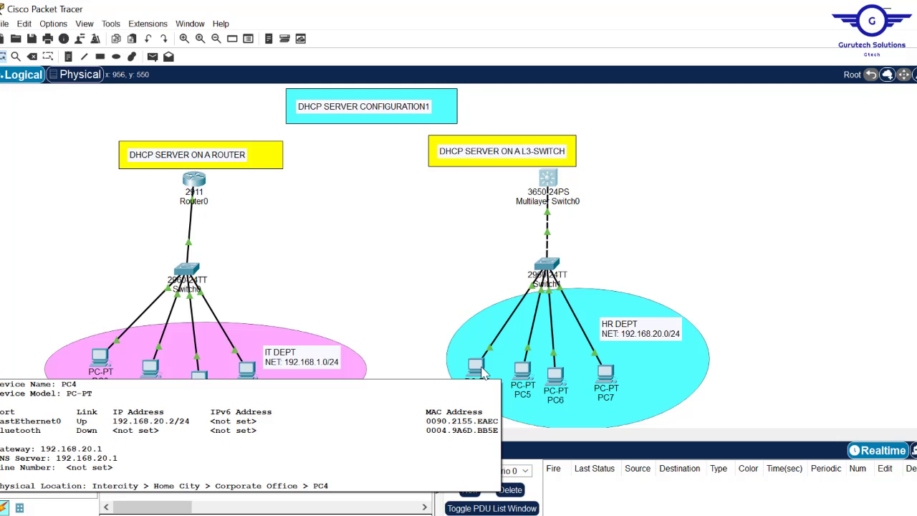
pyautogui.click(482, 373)
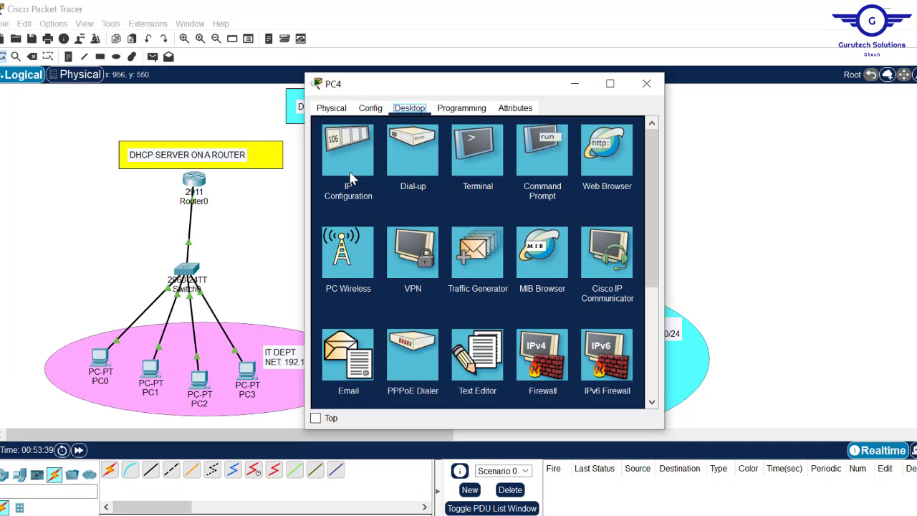
pyautogui.click(349, 177)
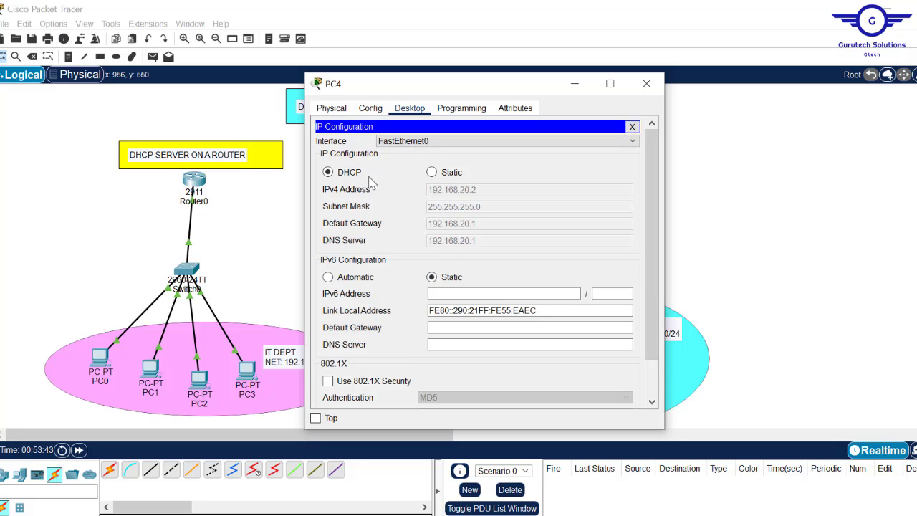
pyautogui.click(328, 172)
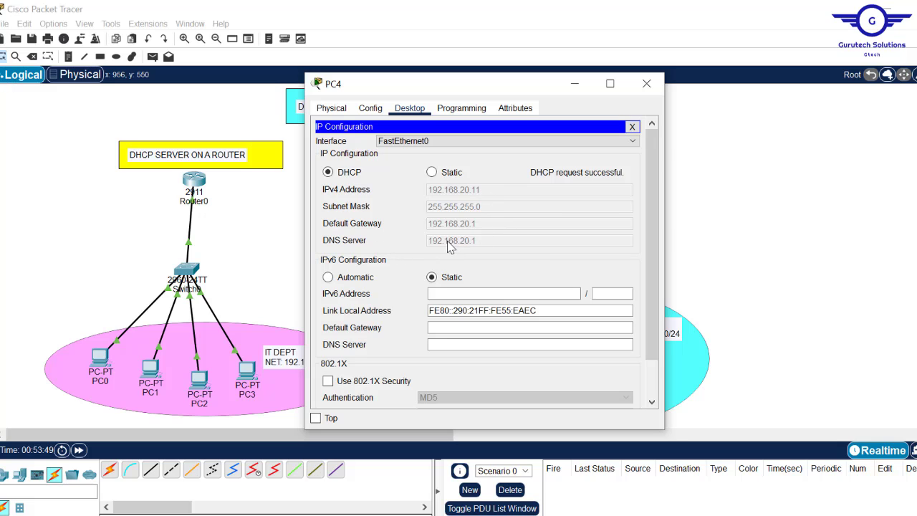
pyautogui.click(644, 86)
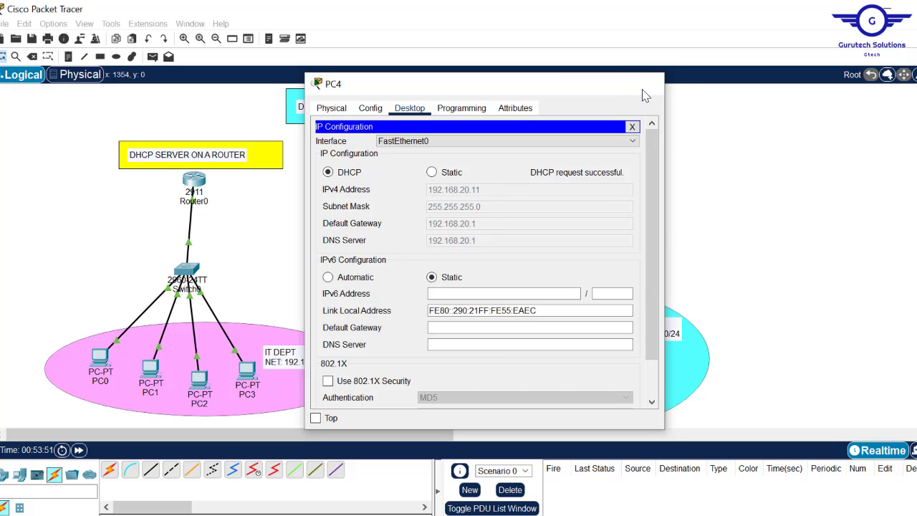
# Switch PC5's IP configuration to static and back to DHCP to request a new address, and close the PC
pyautogui.click(524, 366)
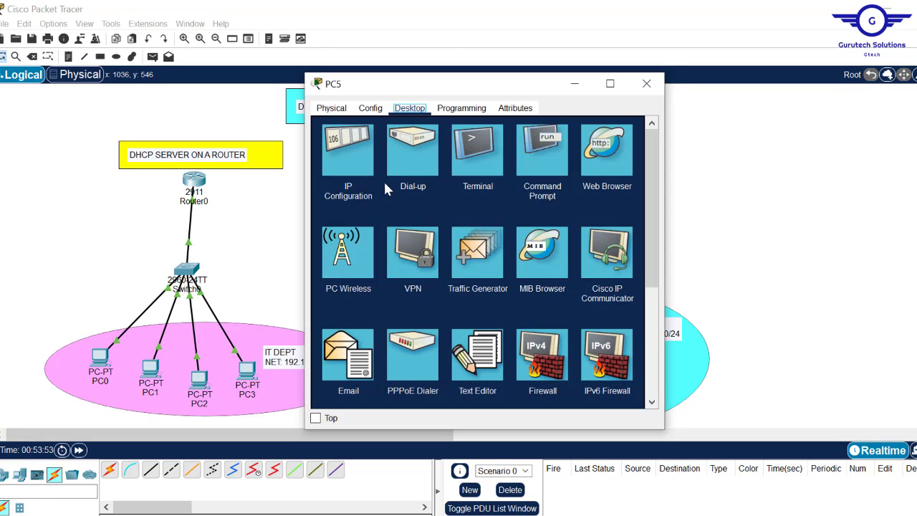
pyautogui.click(347, 172)
pyautogui.click(432, 172)
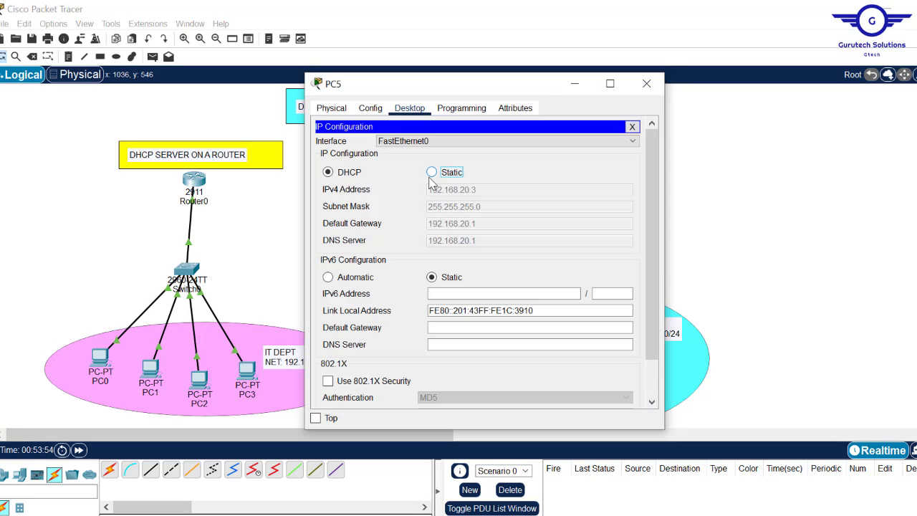
pyautogui.click(347, 175)
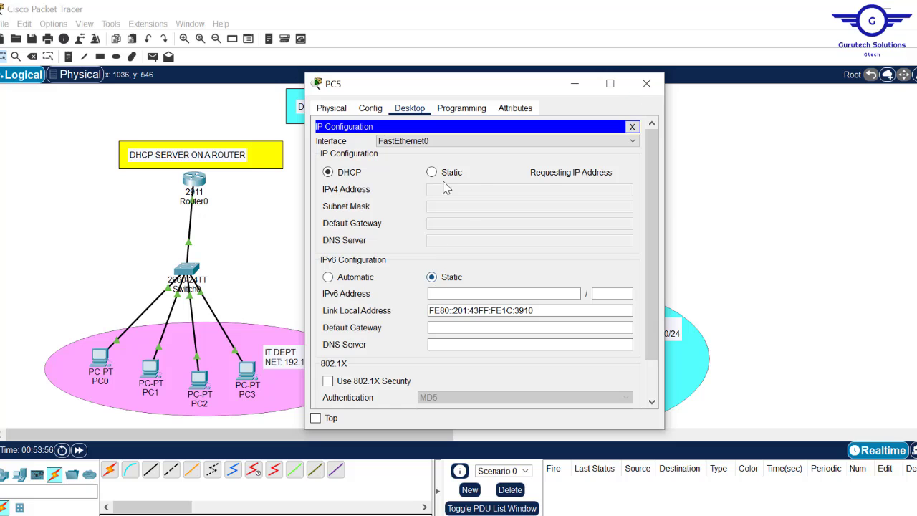
pyautogui.click(646, 83)
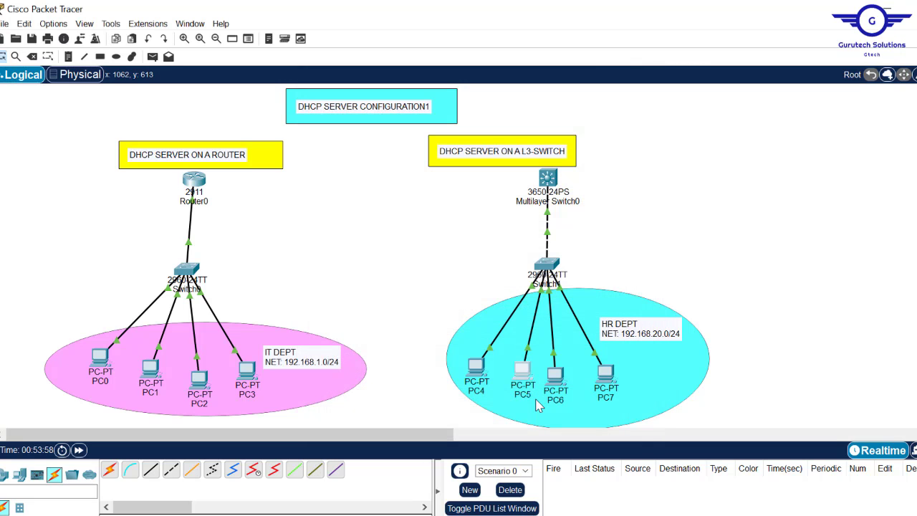
# Toggle PC6's IPv4 setting from static back to DHCP, check its IP configuration and close the PC
pyautogui.click(554, 375)
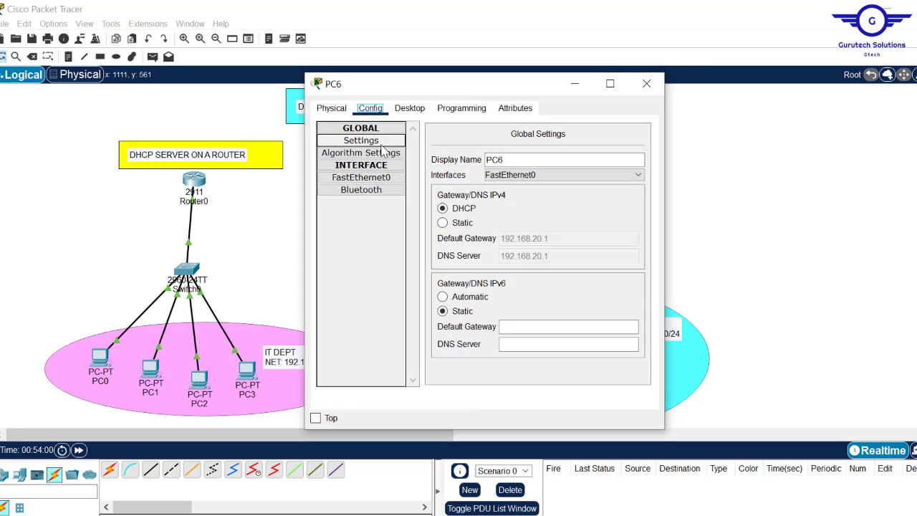
pyautogui.click(443, 222)
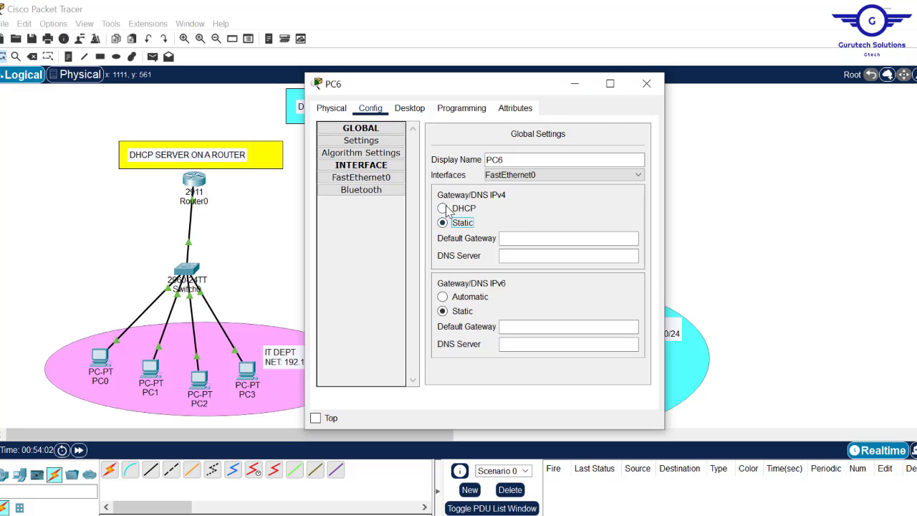
pyautogui.click(443, 209)
pyautogui.click(409, 107)
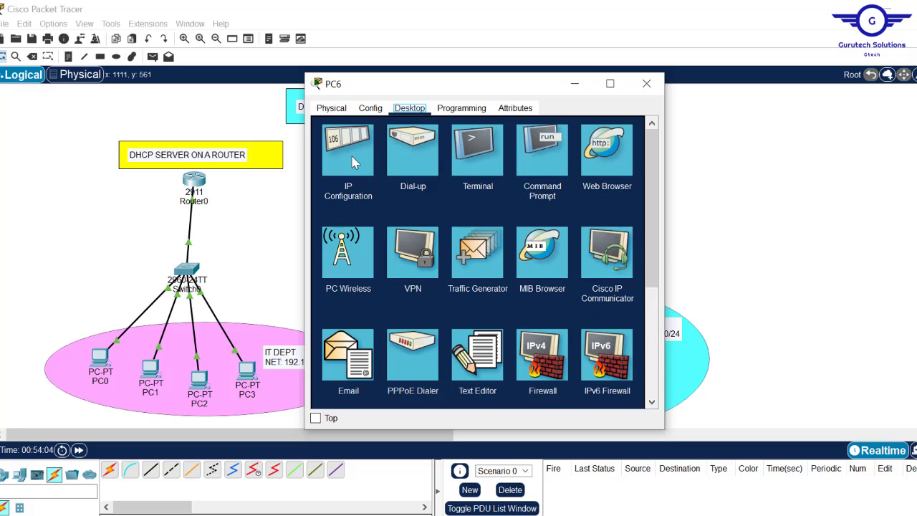
pyautogui.click(354, 163)
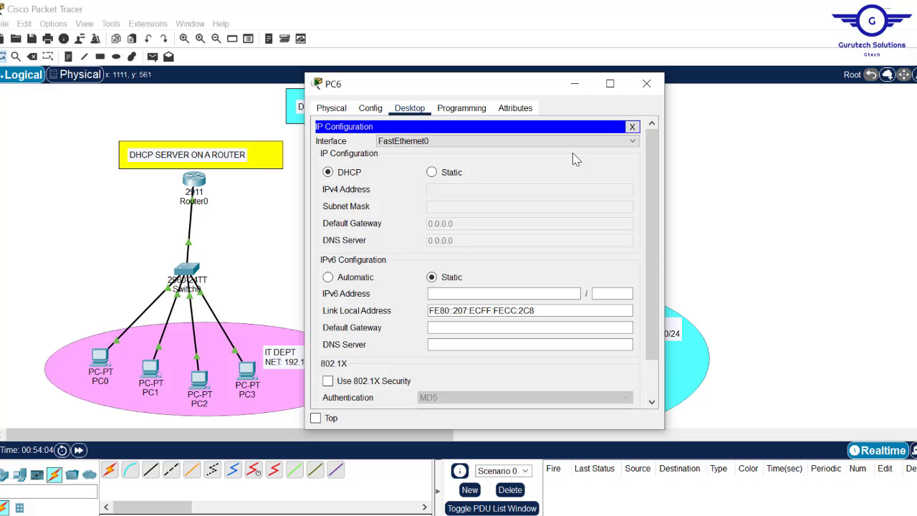
pyautogui.click(648, 86)
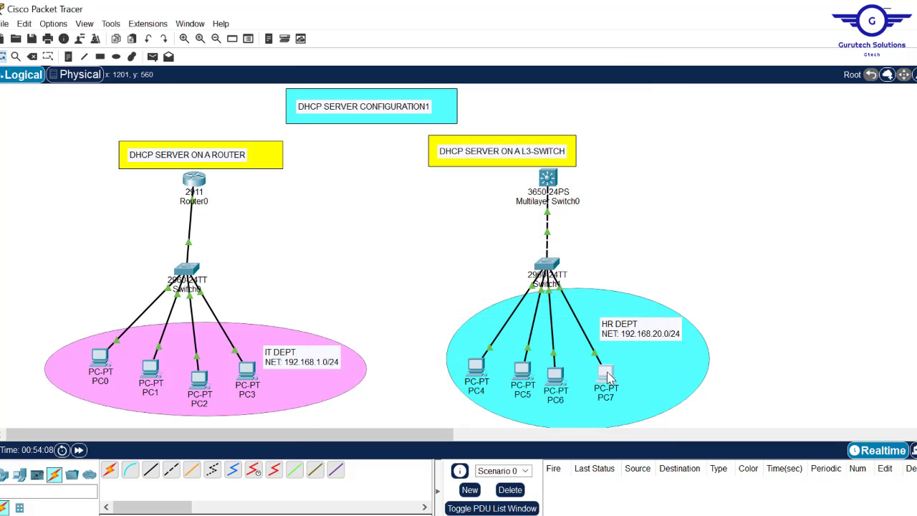
# Request a new DHCP address for PC7 in its IP configuration and close the PC
pyautogui.click(608, 377)
pyautogui.click(352, 164)
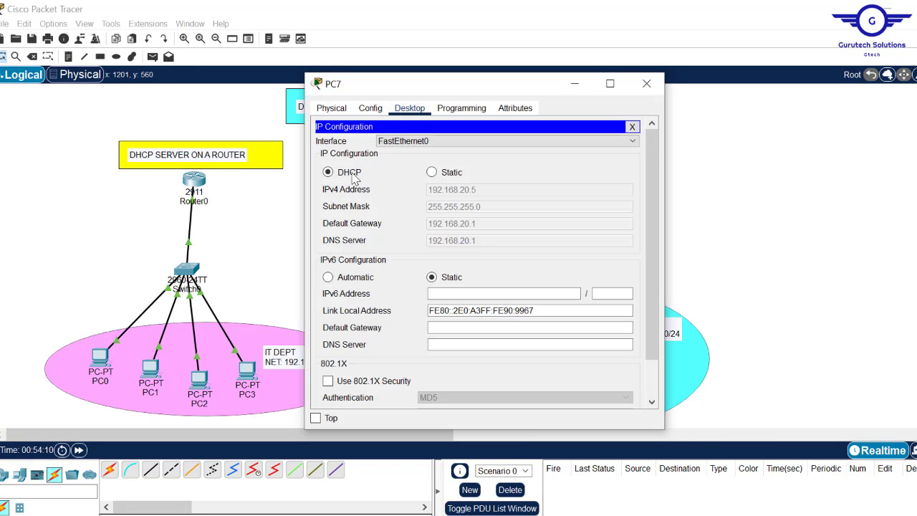
pyautogui.click(344, 175)
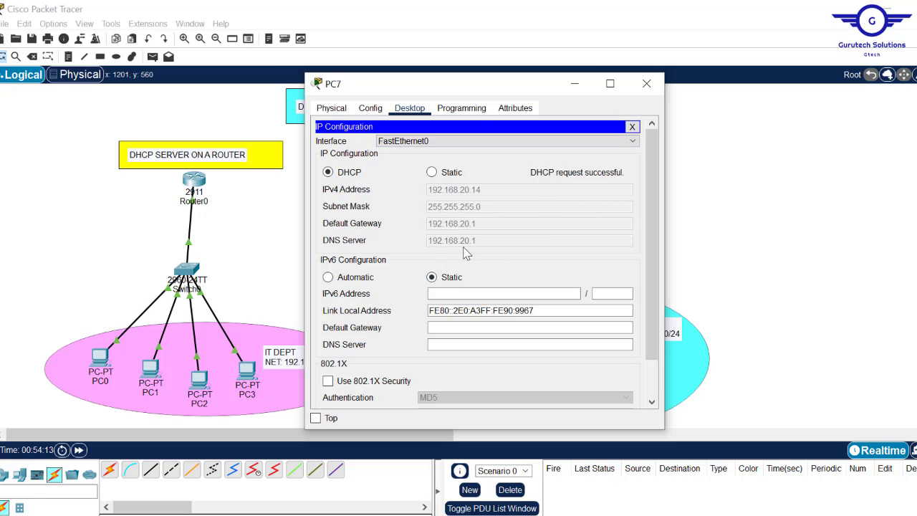
pyautogui.click(648, 85)
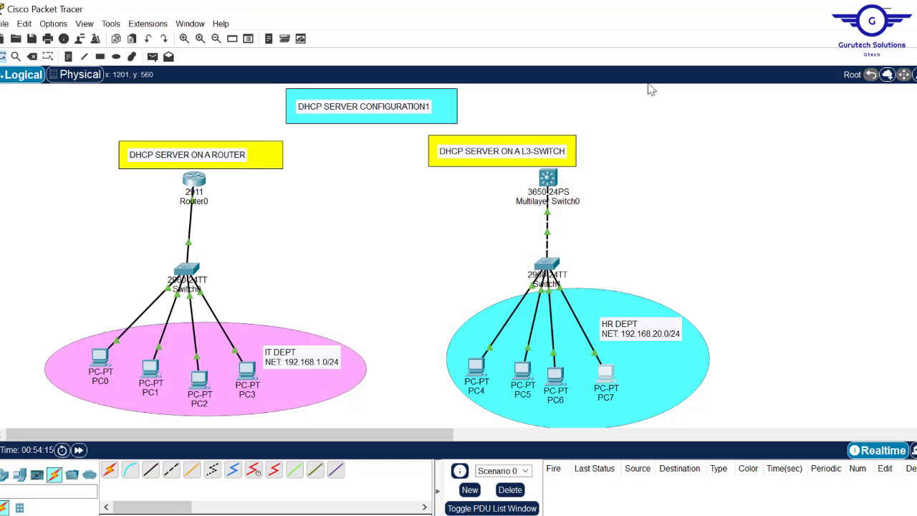